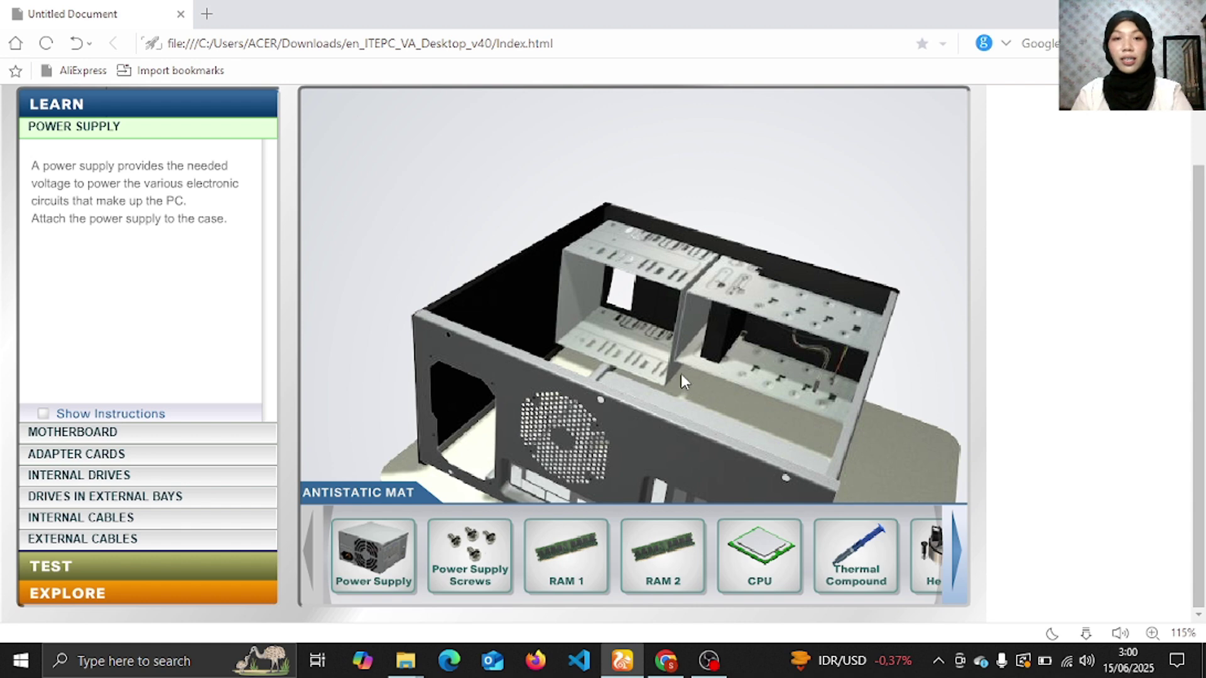
# - Open the detailed Explore view of the power supply and rotate the model in its 360-degree view
pyautogui.scroll(2, 602, 344)
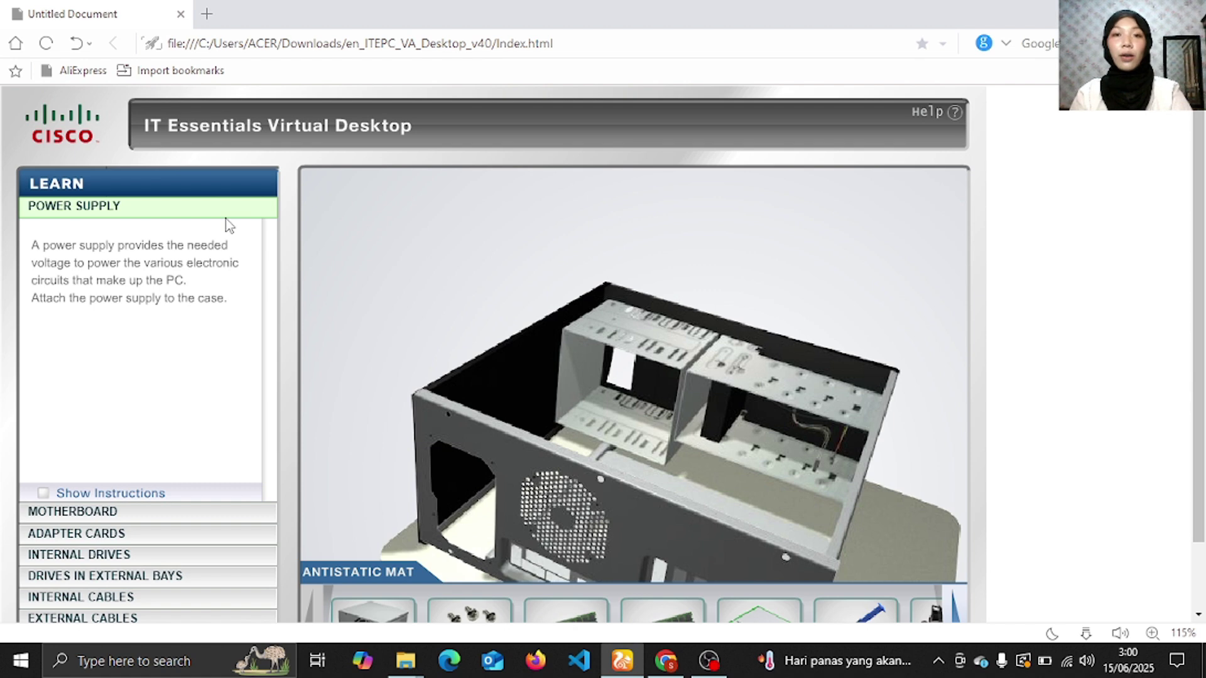
pyautogui.scroll(-2, 420, 333)
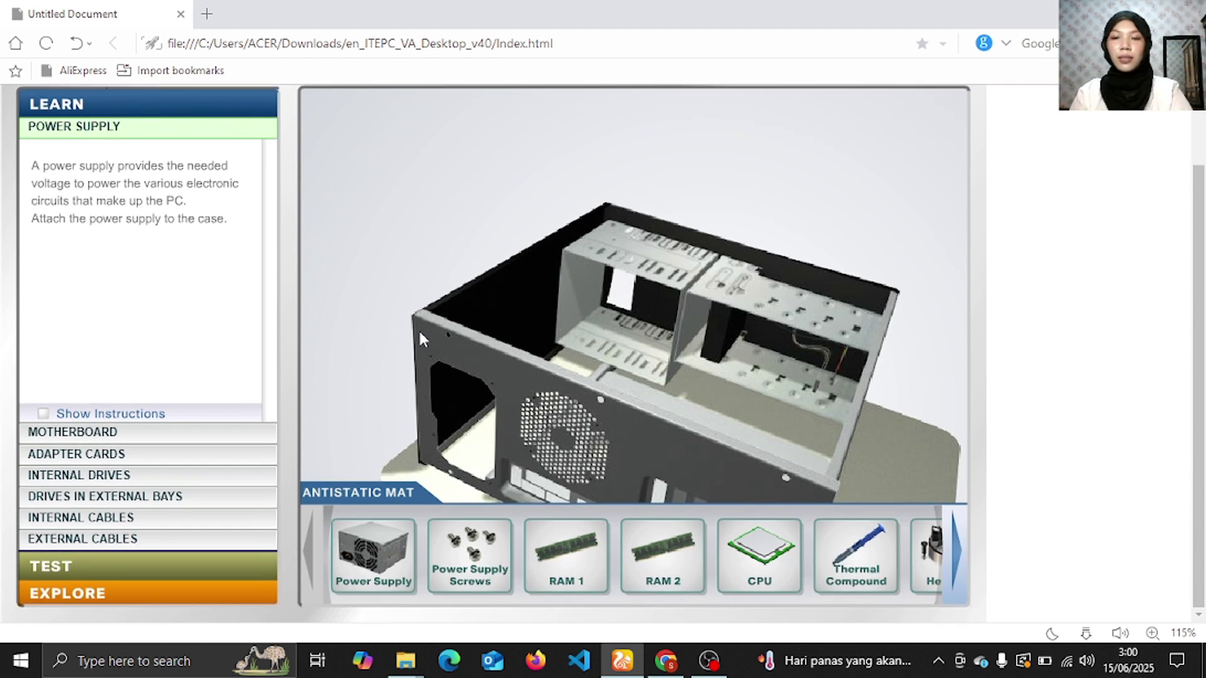
pyautogui.moveTo(388, 579)
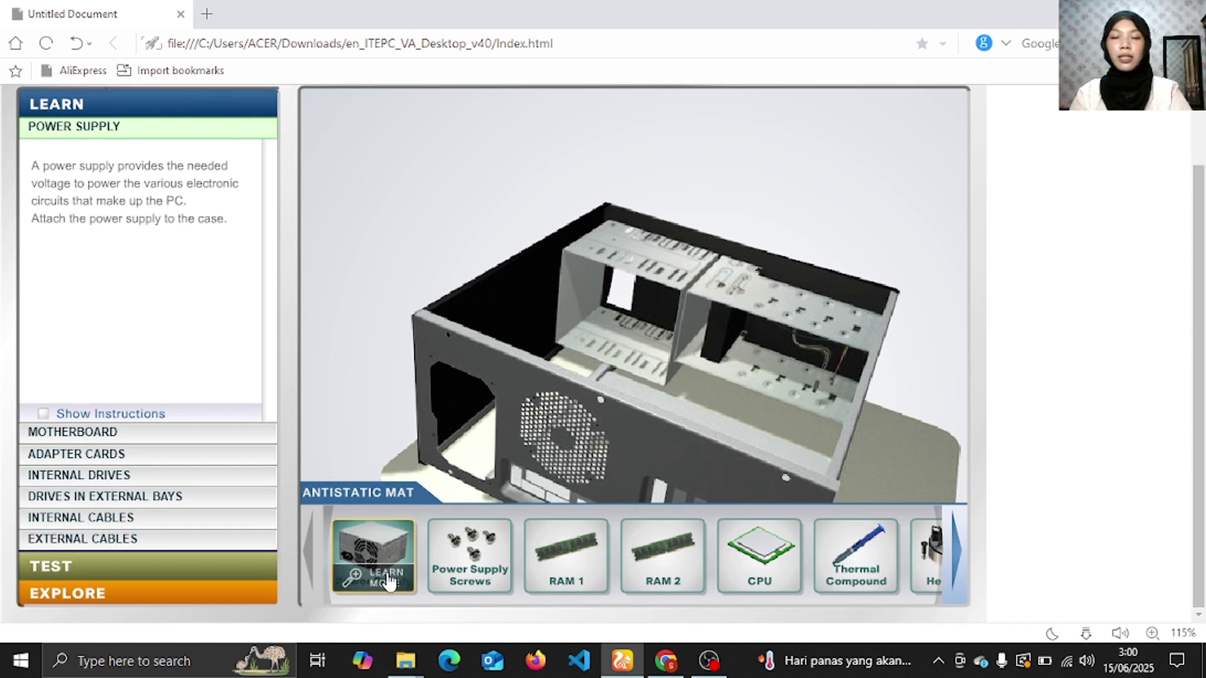
pyautogui.click(386, 576)
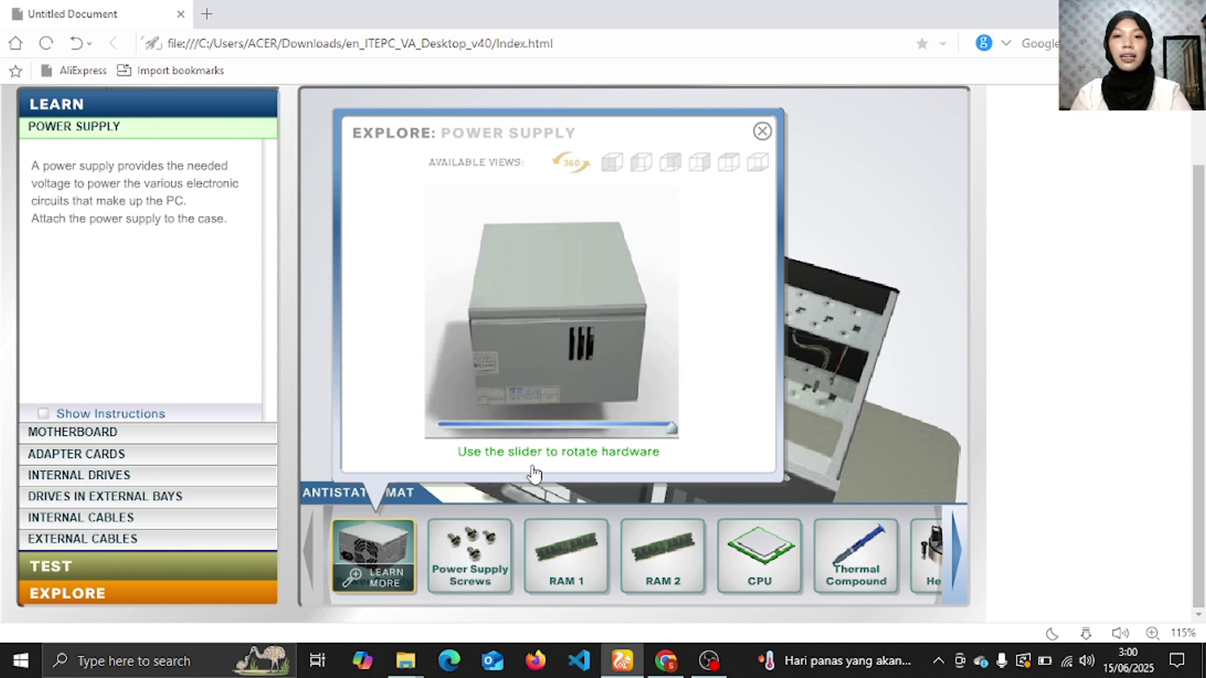
pyautogui.click(528, 431)
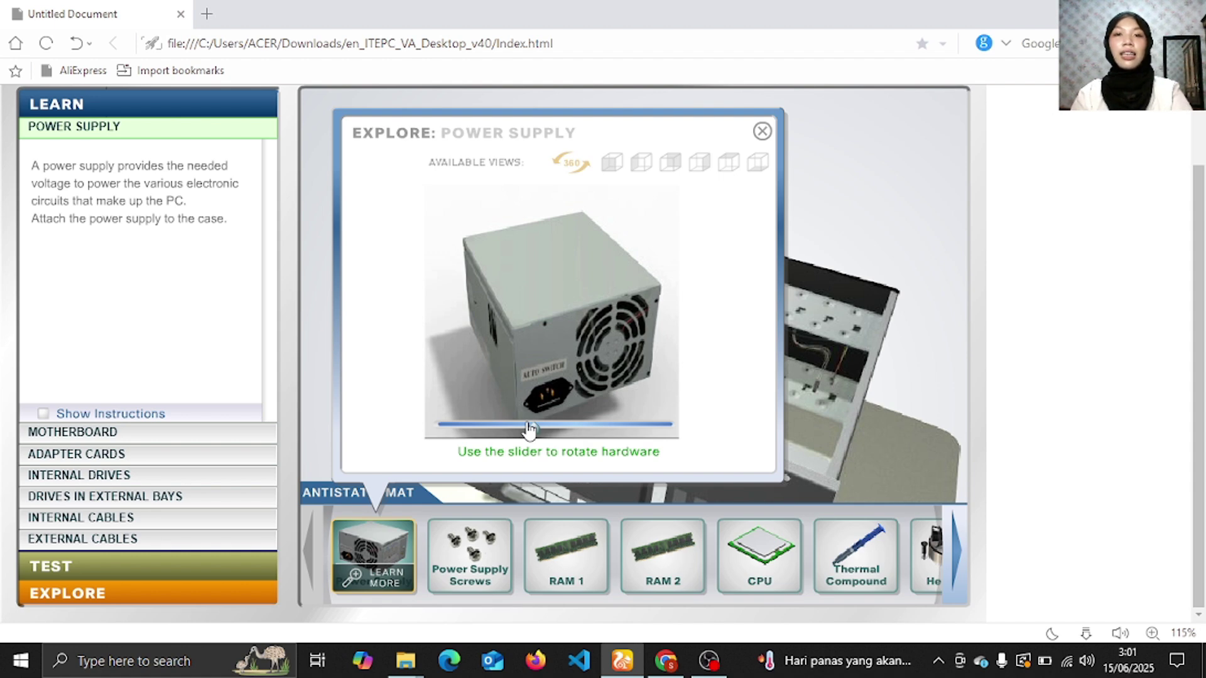
# - Examine the power supply from each of its six fixed side views, ending with the bottom, and close the detailed view
pyautogui.click(614, 166)
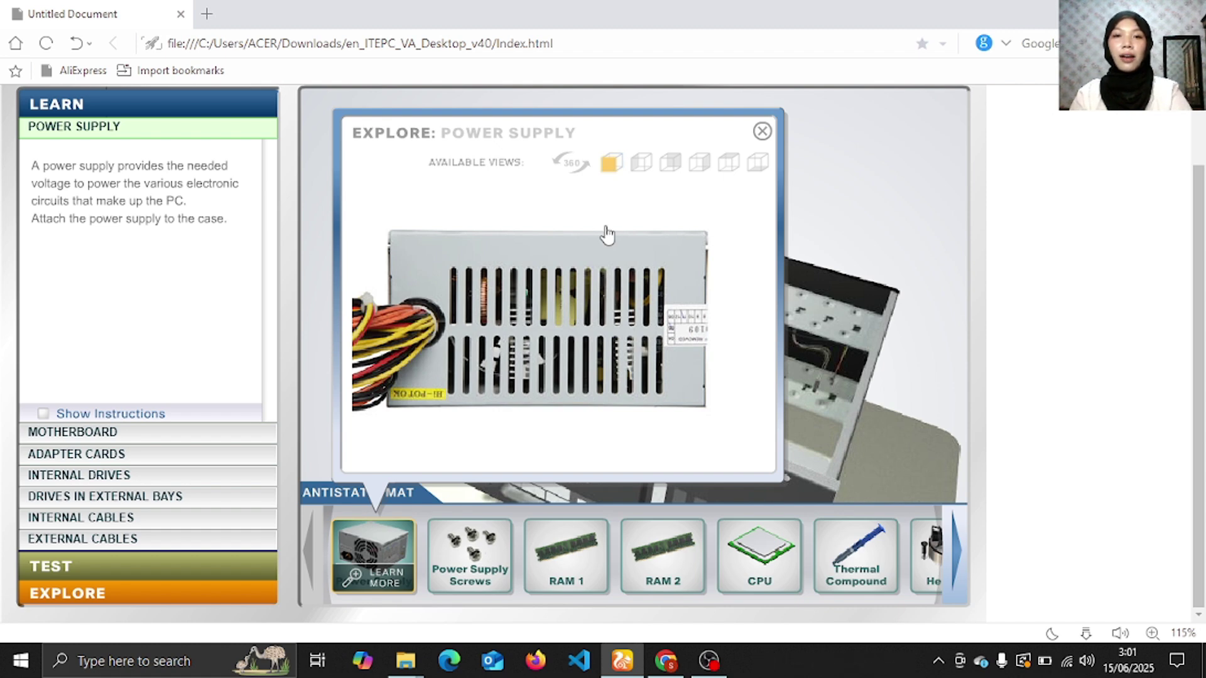
pyautogui.click(643, 165)
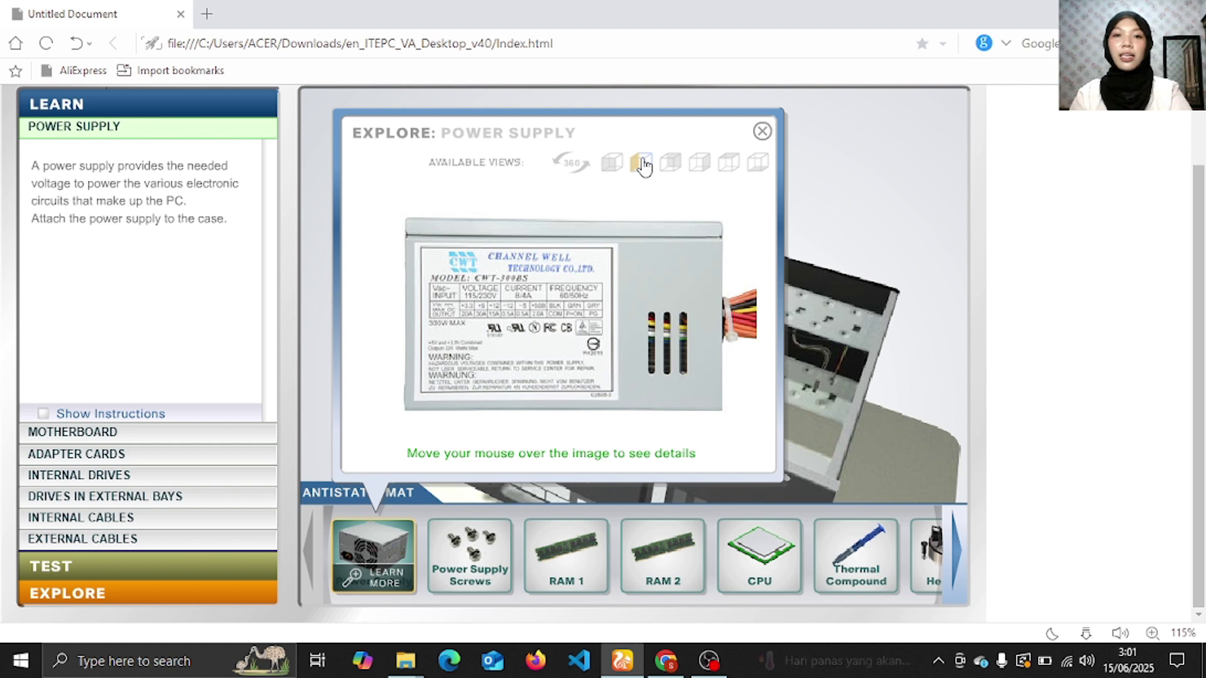
pyautogui.click(671, 167)
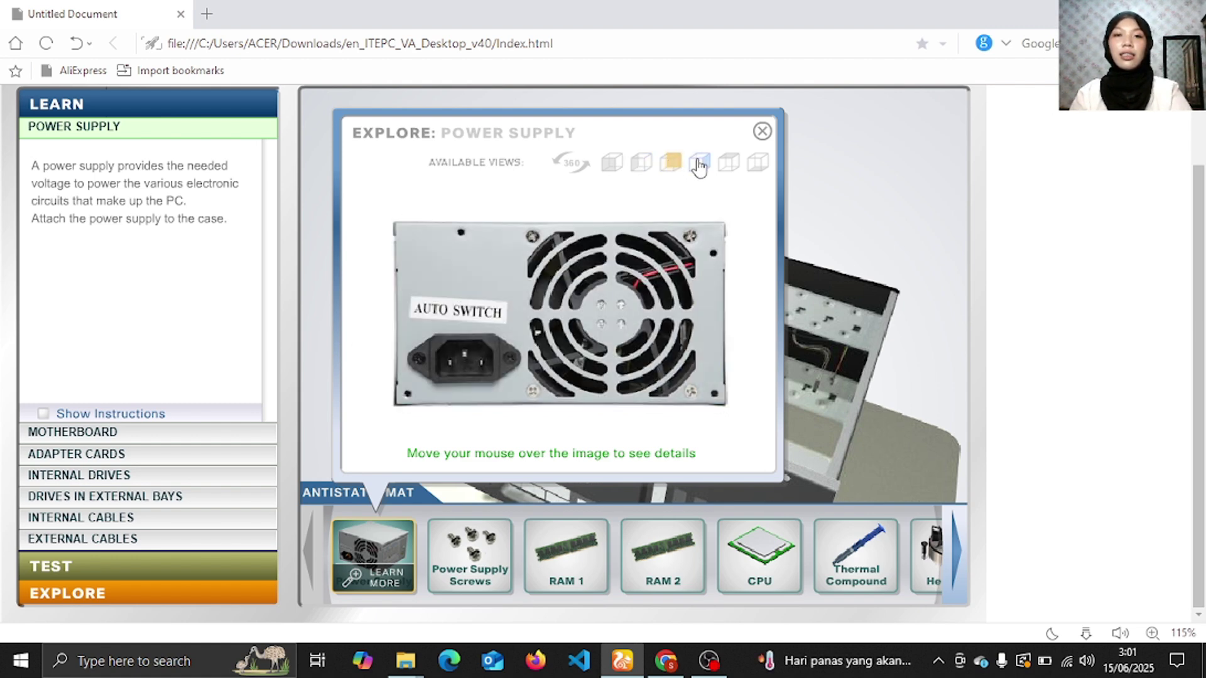
pyautogui.click(698, 167)
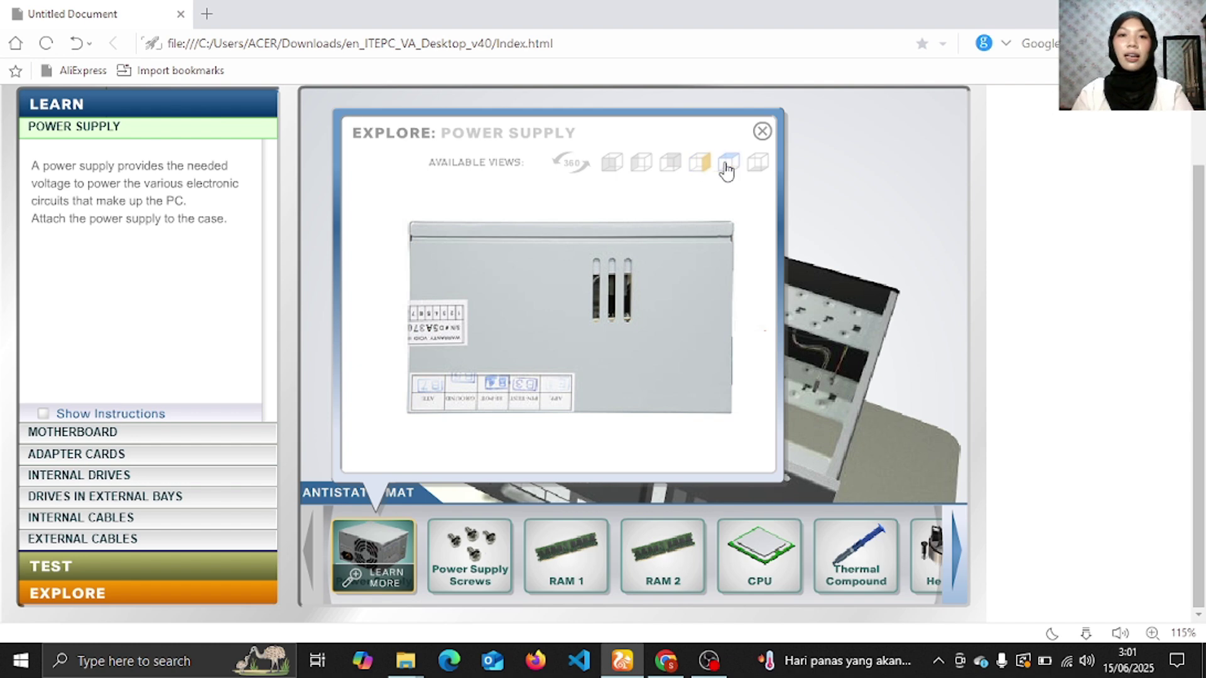
pyautogui.click(729, 166)
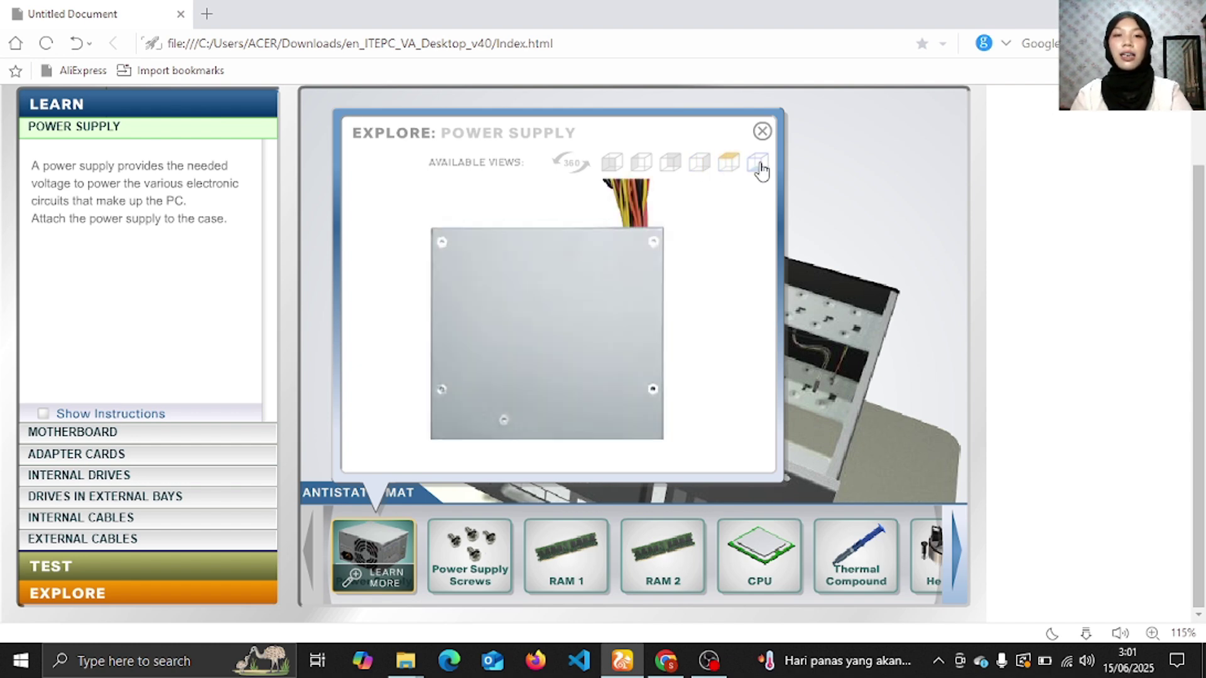
pyautogui.click(760, 167)
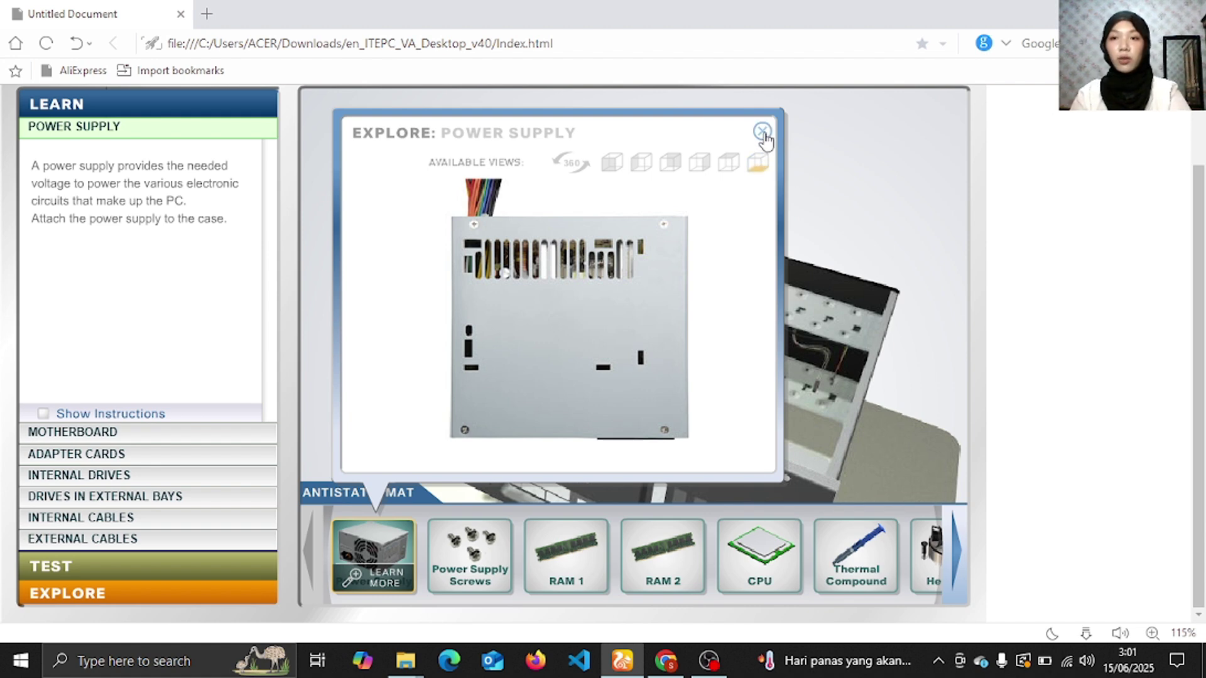
pyautogui.click(762, 132)
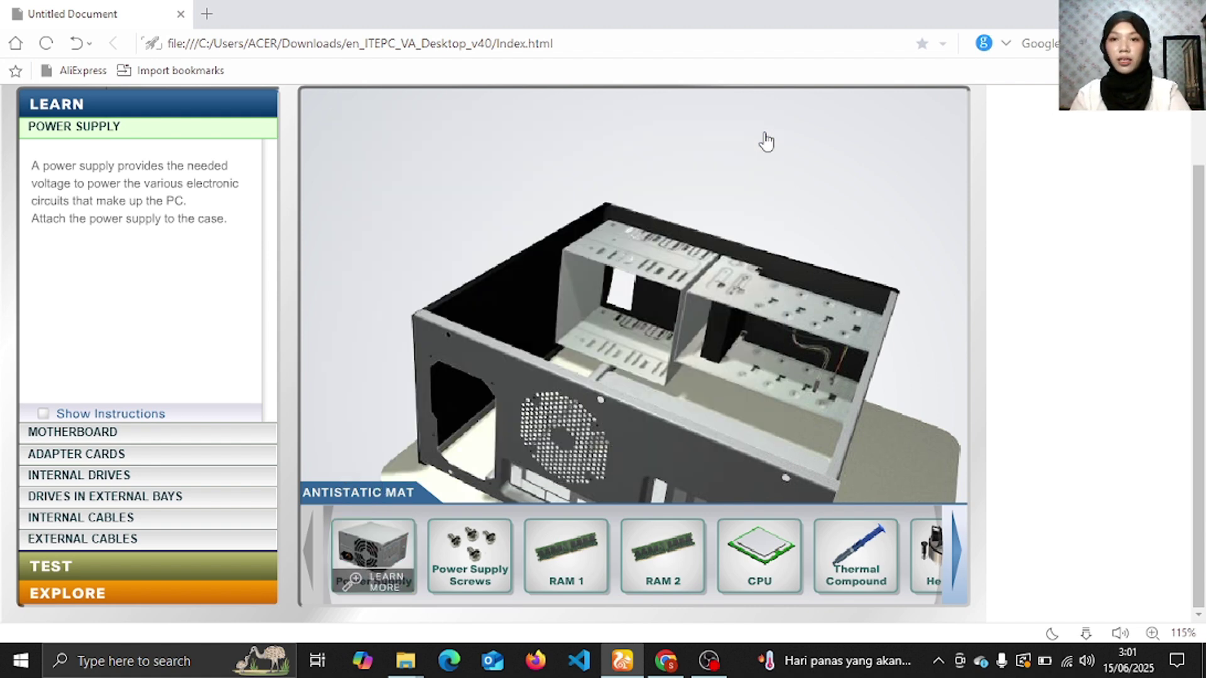
# - Bring the power supply over the case, rotate it to match the rear opening, and install it in the case
pyautogui.click(374, 557)
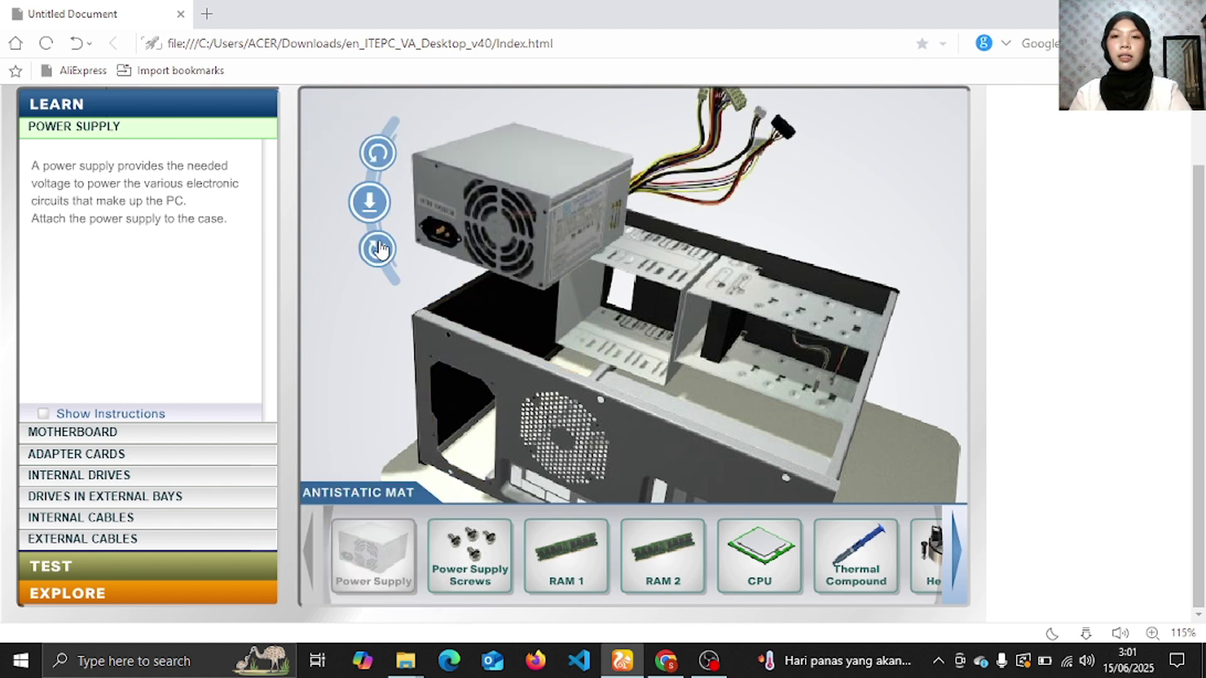
pyautogui.click(379, 249)
pyautogui.click(379, 249)
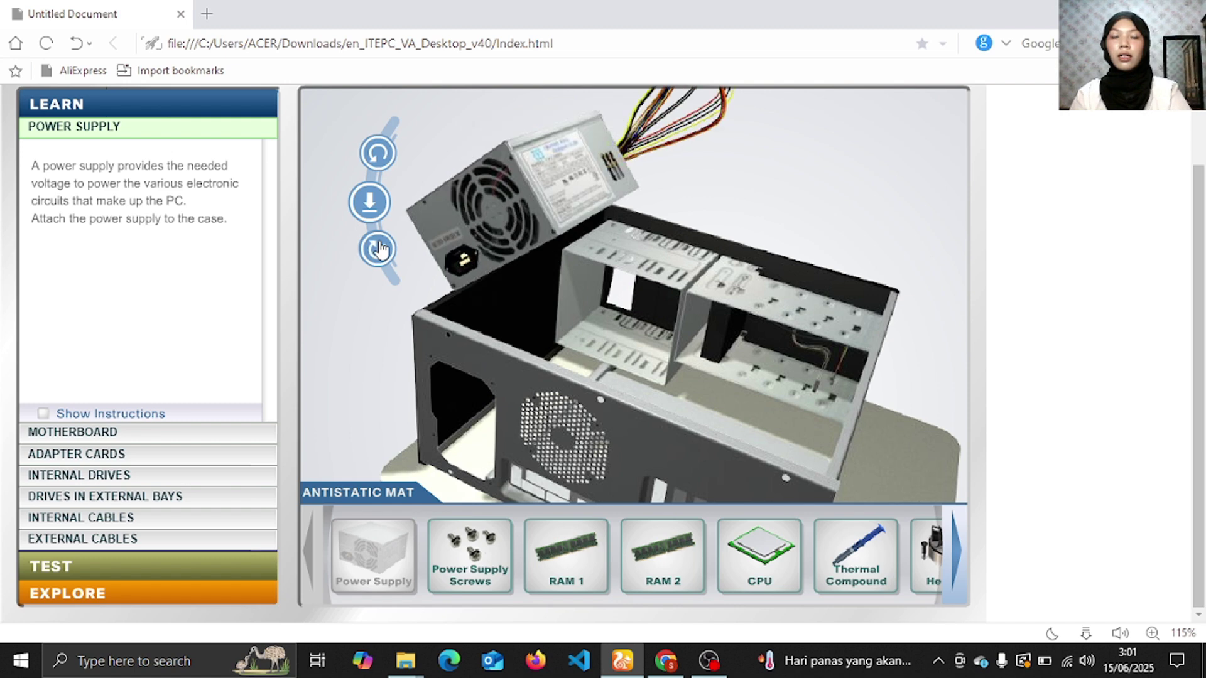
pyautogui.click(378, 249)
pyautogui.click(379, 249)
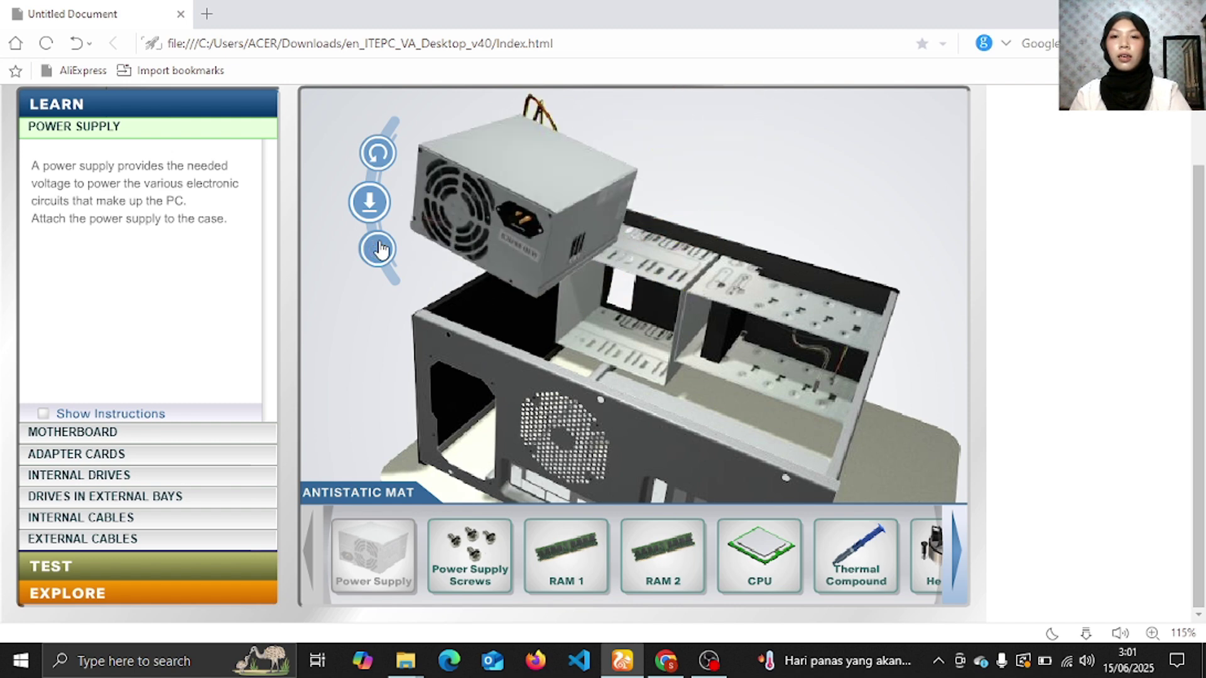
pyautogui.click(369, 204)
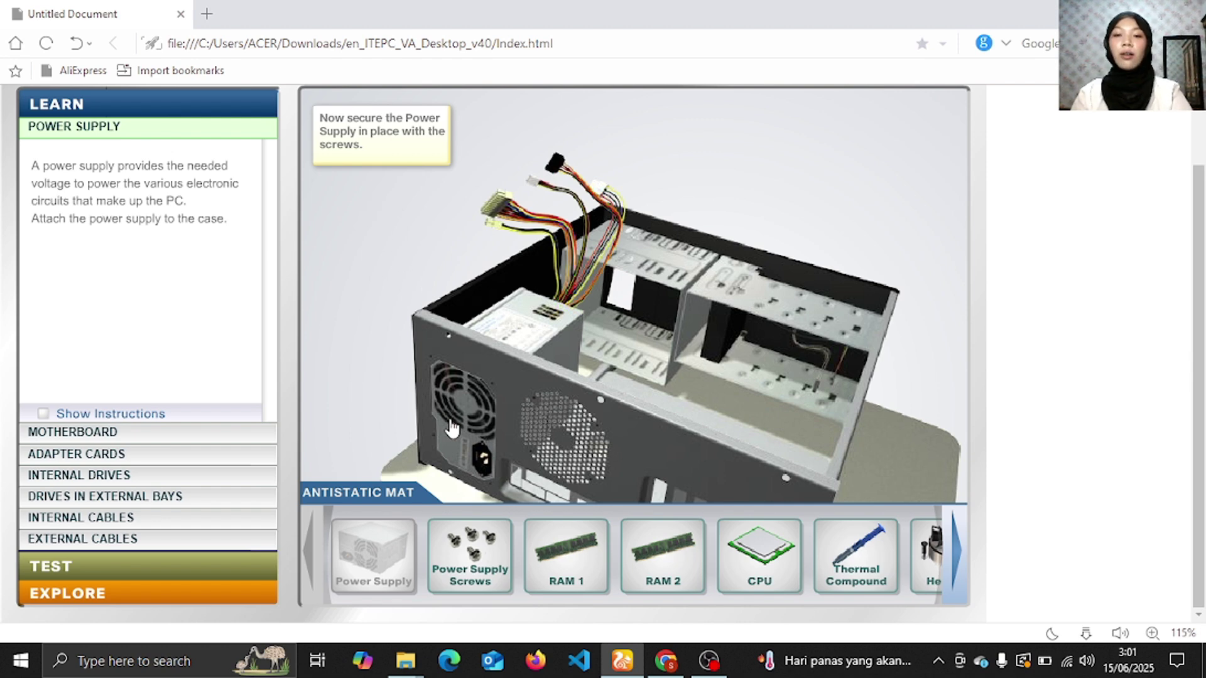
# - Secure the power supply to the case with the Power Supply Screws and acknowledge completion of the layer
pyautogui.click(480, 549)
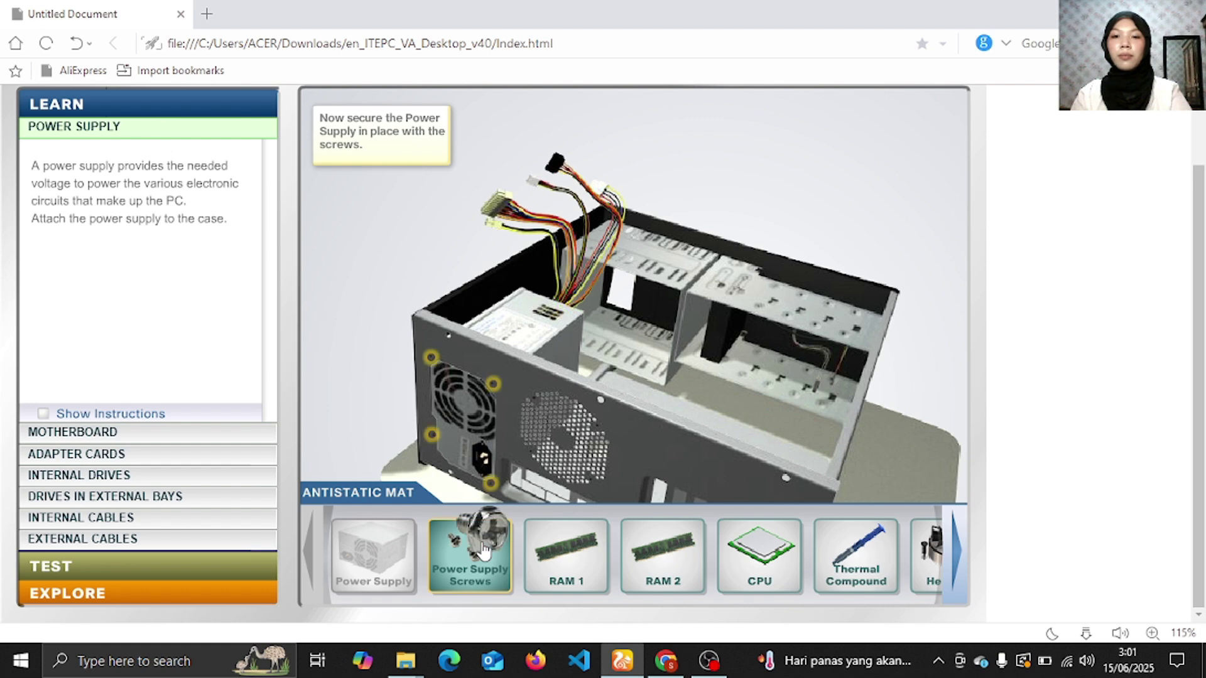
pyautogui.click(482, 550)
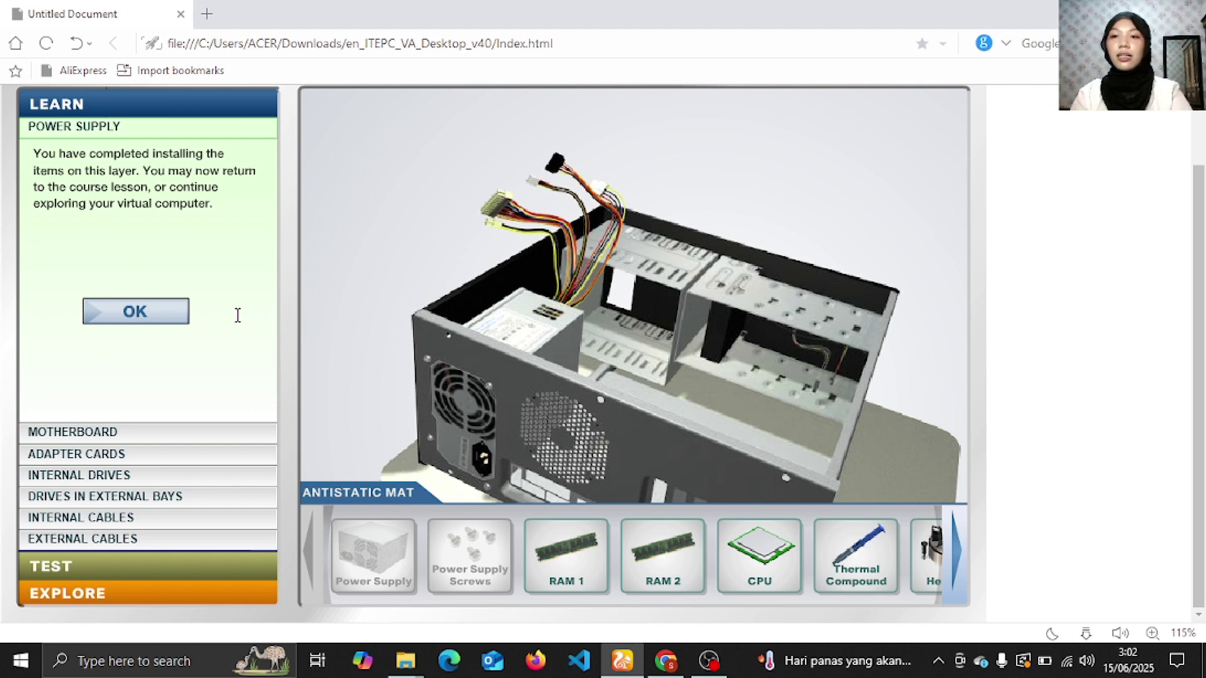
pyautogui.click(161, 316)
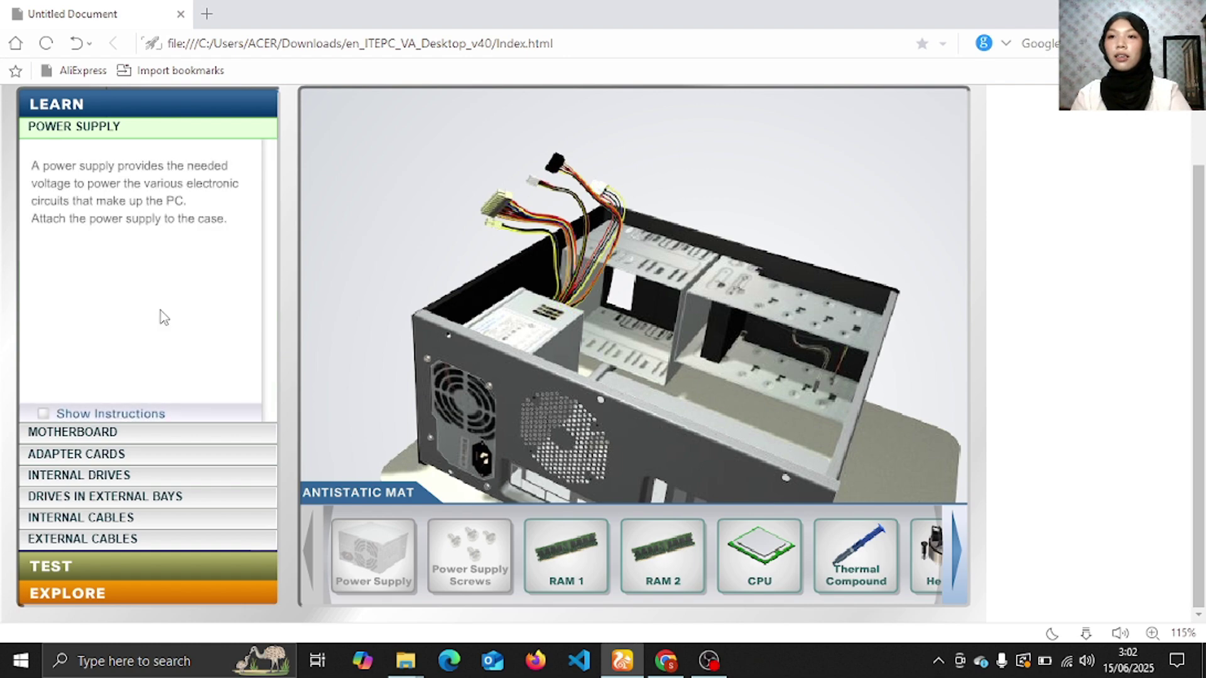
# - Switch to the Motherboard layer and open the detailed Explore view of the motherboard component
pyautogui.click(150, 439)
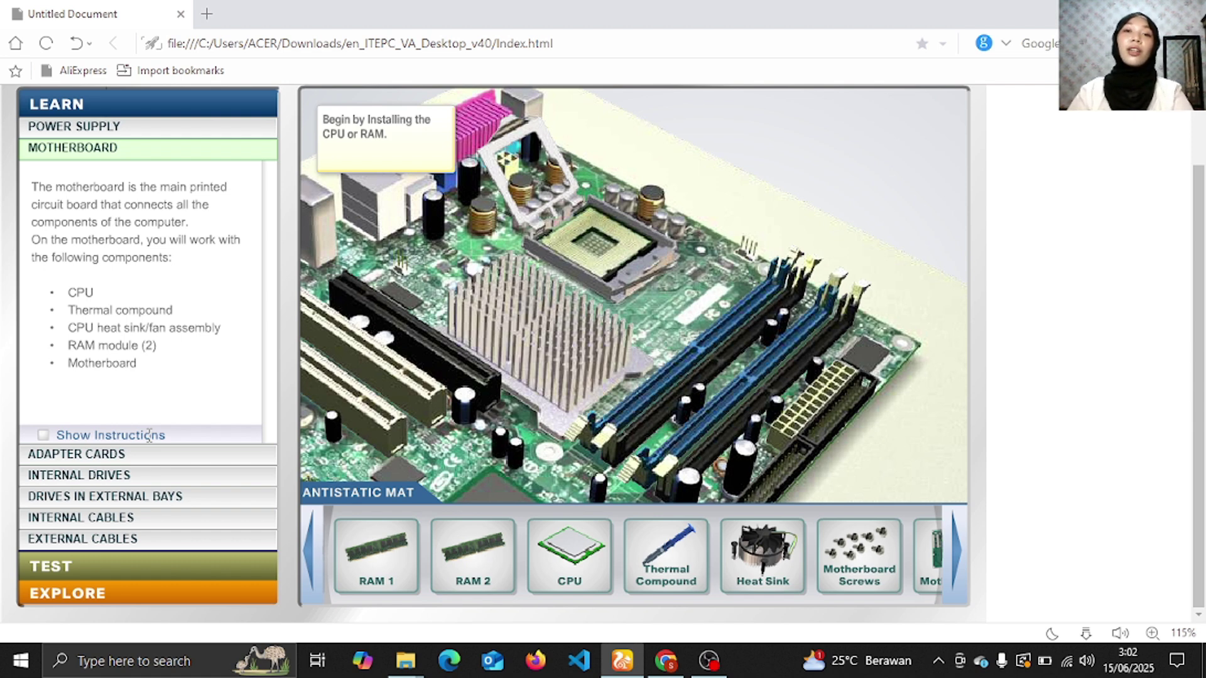
pyautogui.click(965, 575)
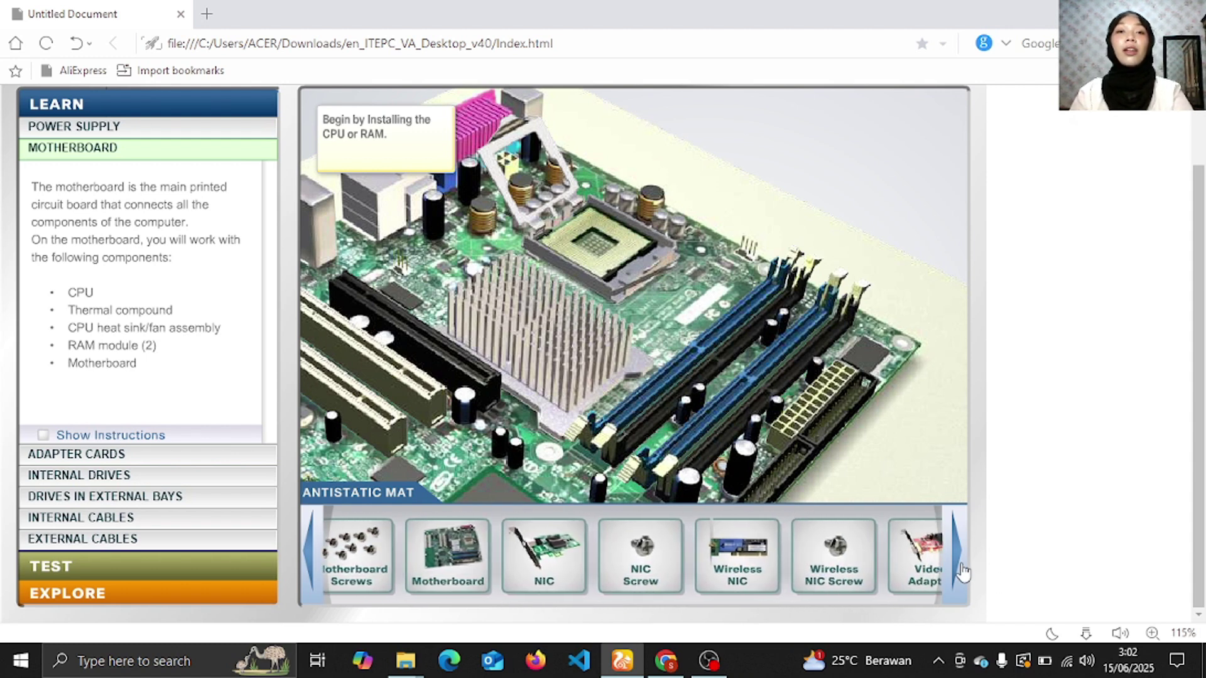
pyautogui.moveTo(465, 569)
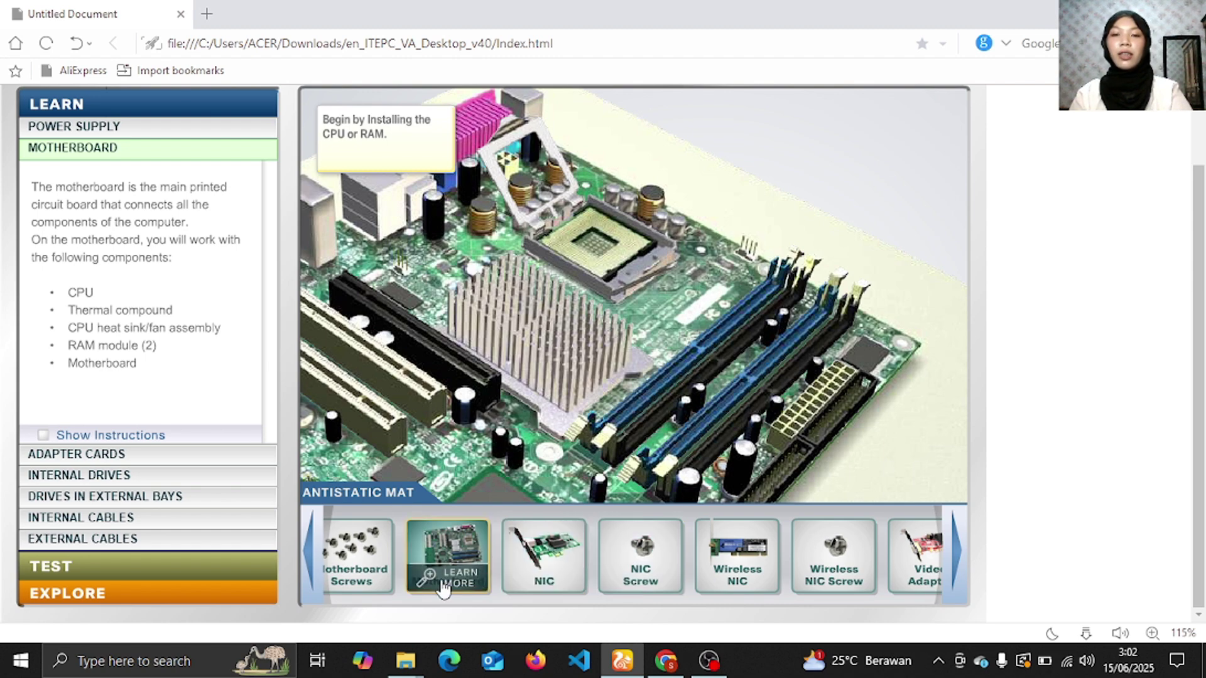
pyautogui.click(443, 589)
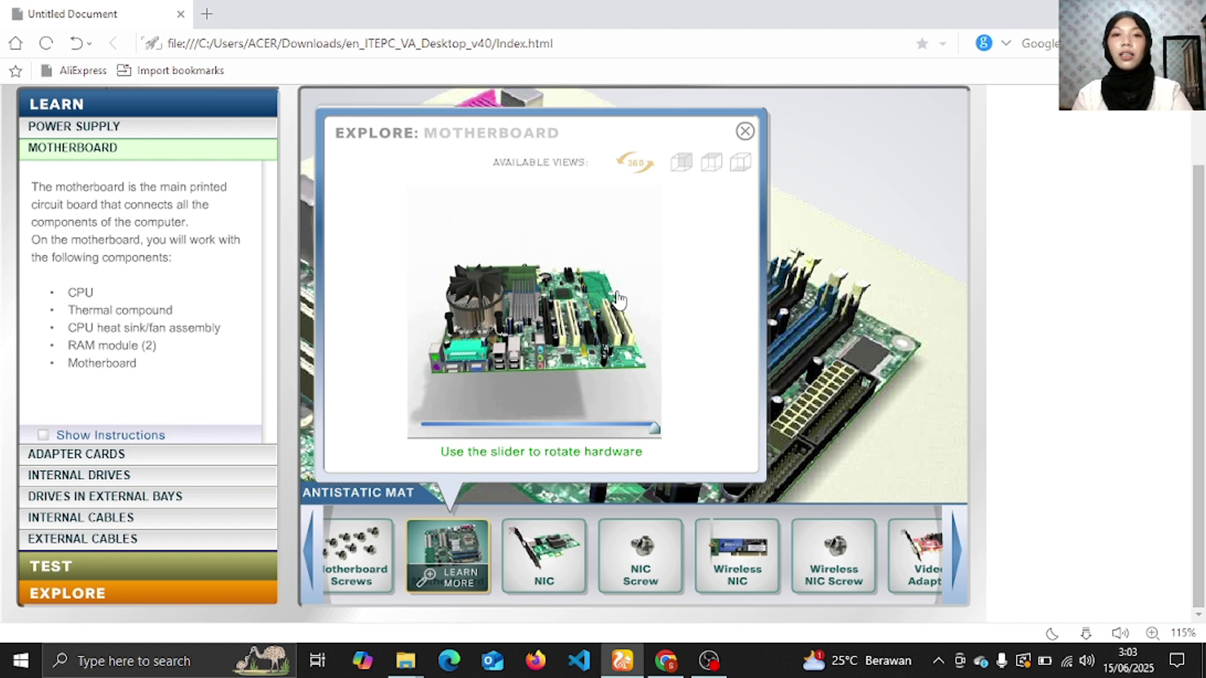
# - Examine the motherboard's rear view and identify its ports, including the audio jacks, Ethernet, VGA, parallel and PS/2 ports
pyautogui.click(680, 164)
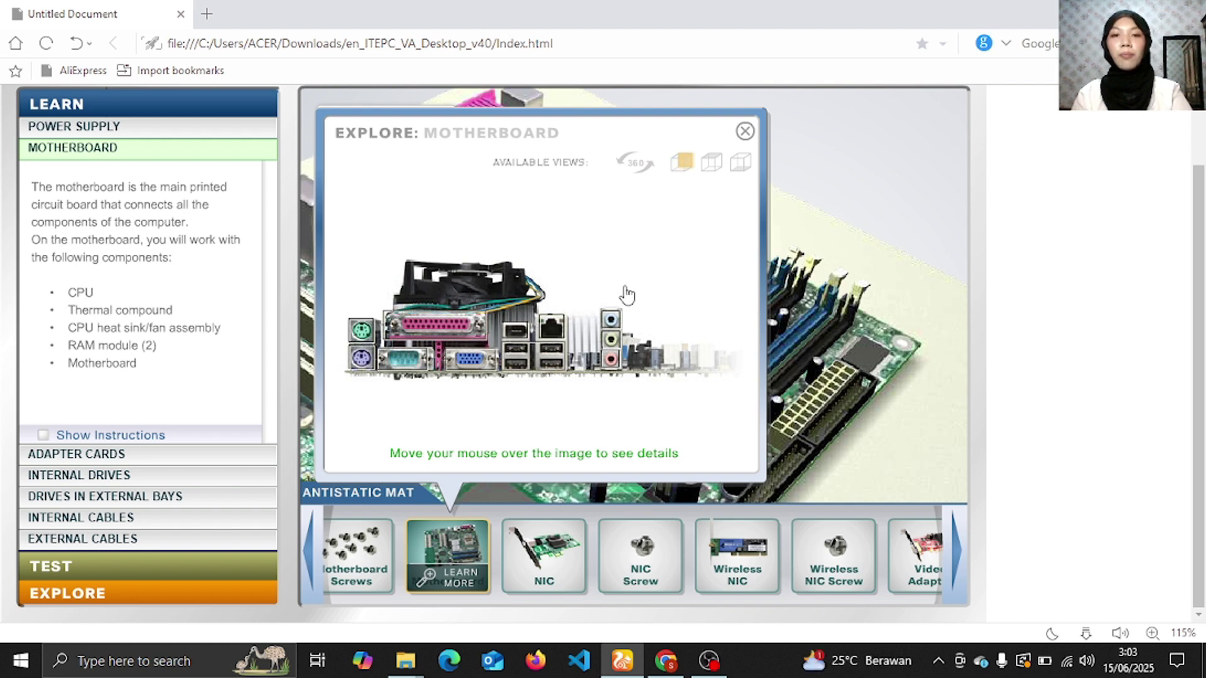
pyautogui.moveTo(610, 344)
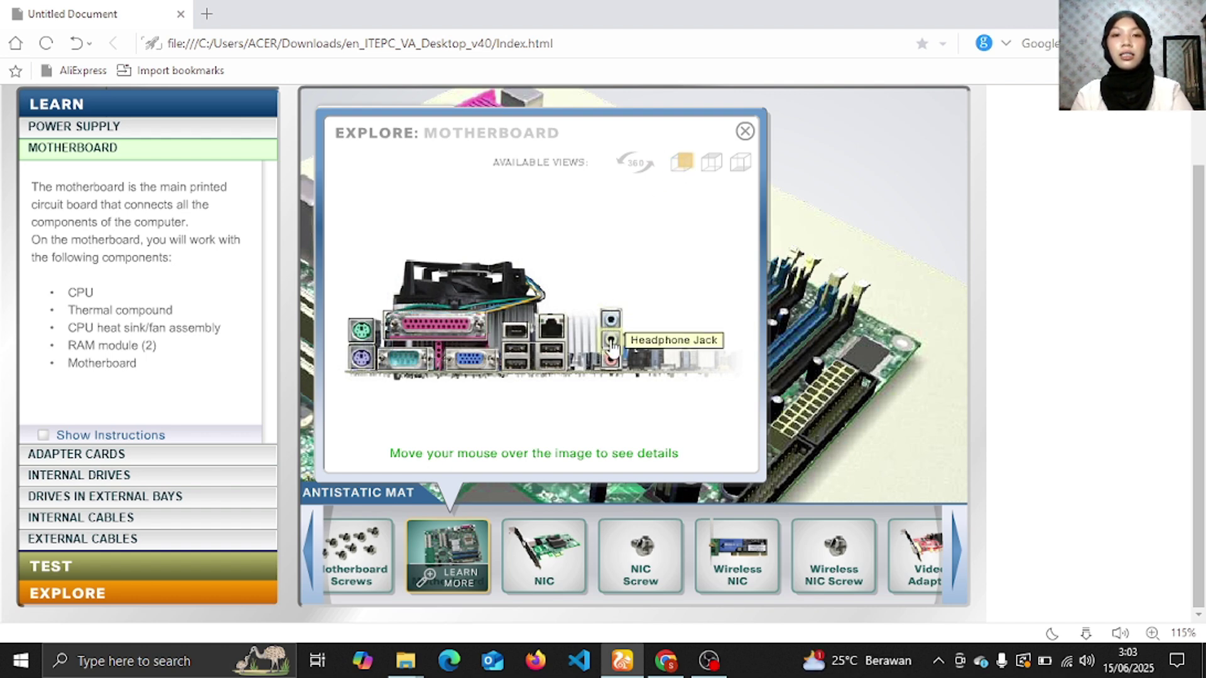
pyautogui.moveTo(613, 366)
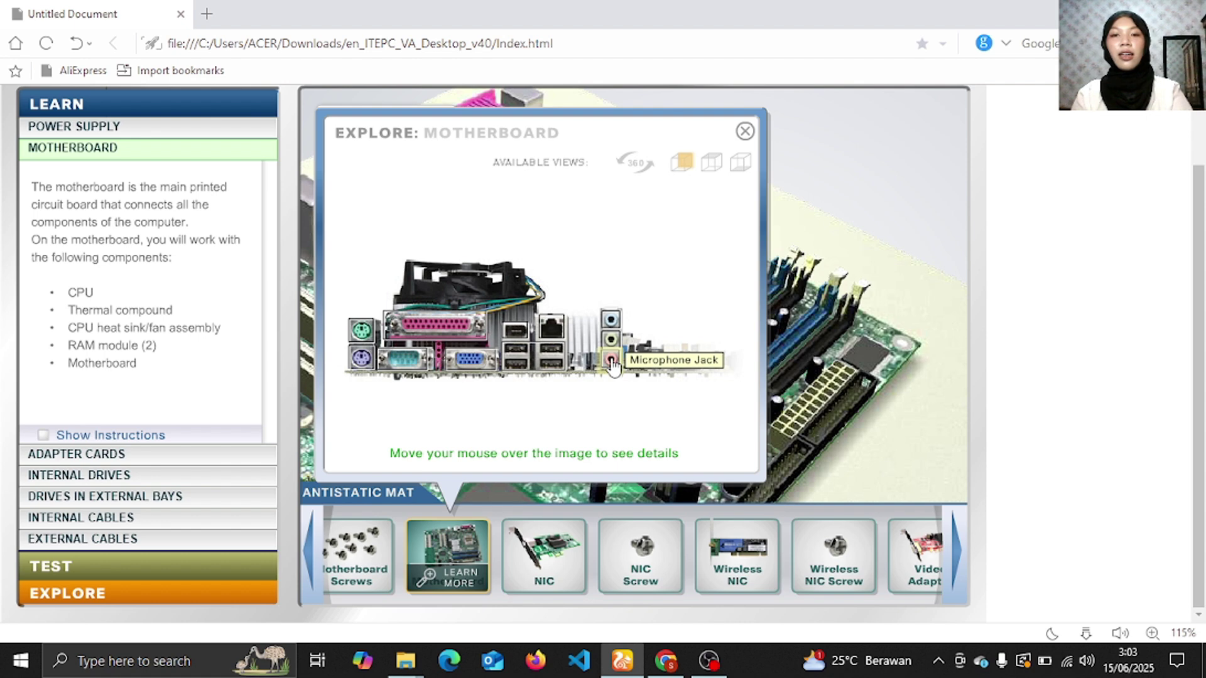
pyautogui.moveTo(559, 343)
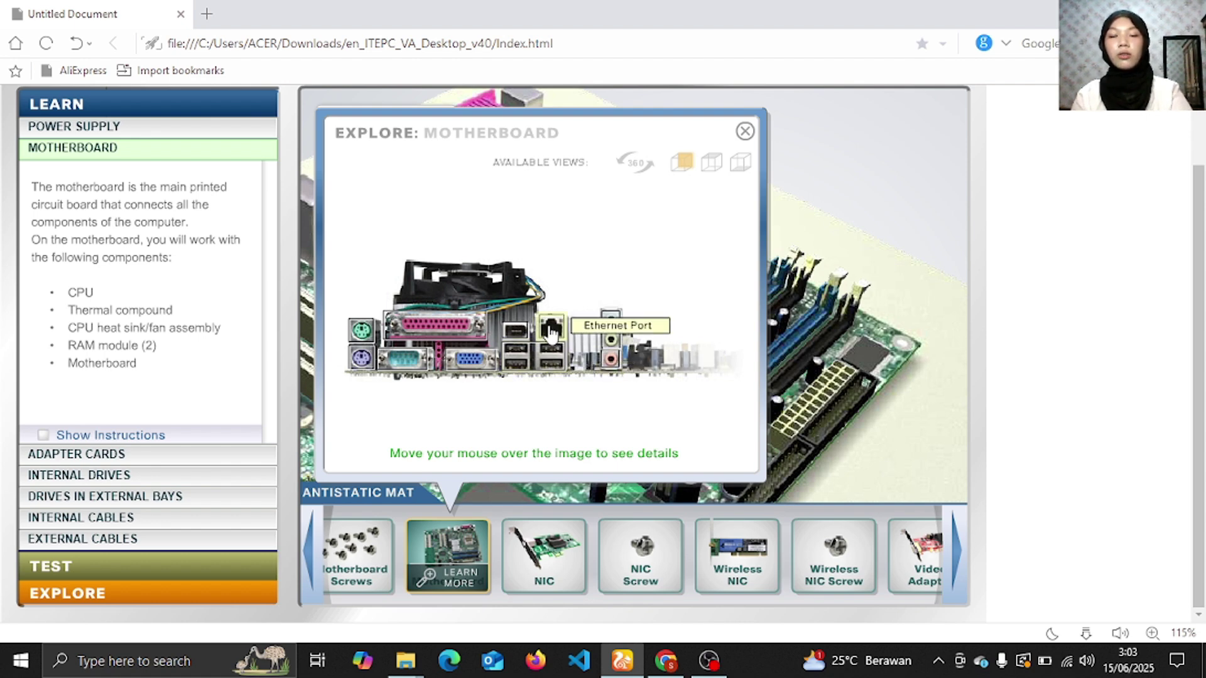
pyautogui.moveTo(522, 339)
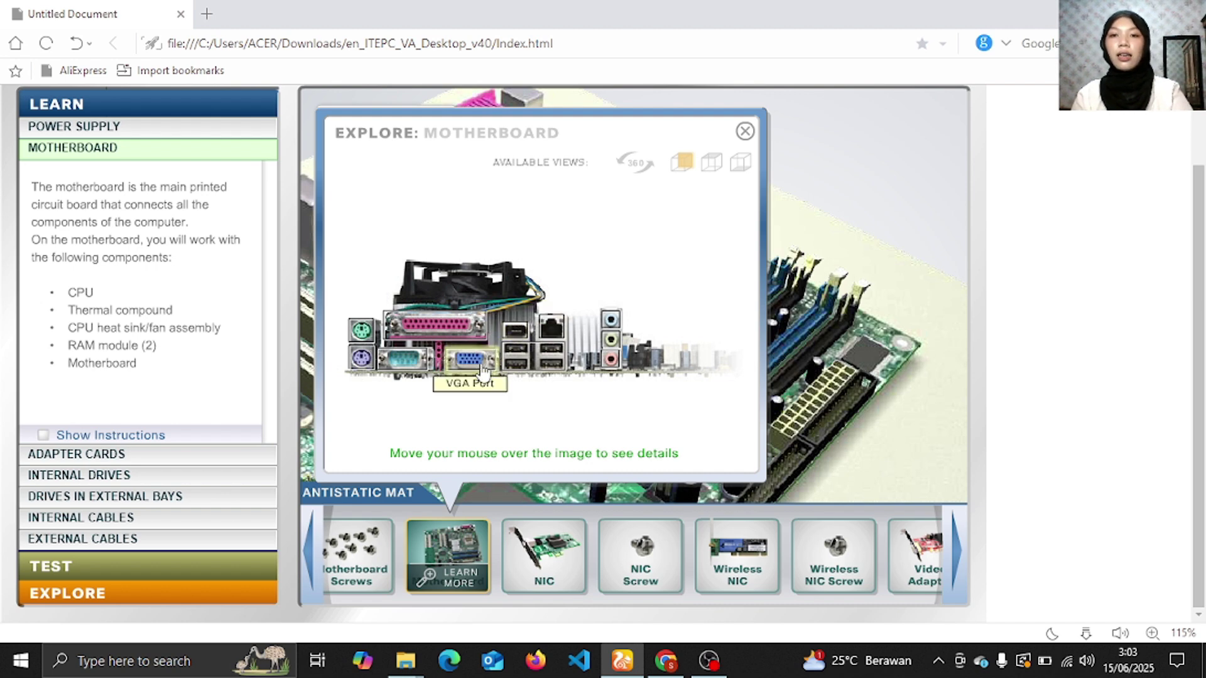
pyautogui.moveTo(406, 366)
pyautogui.moveTo(443, 327)
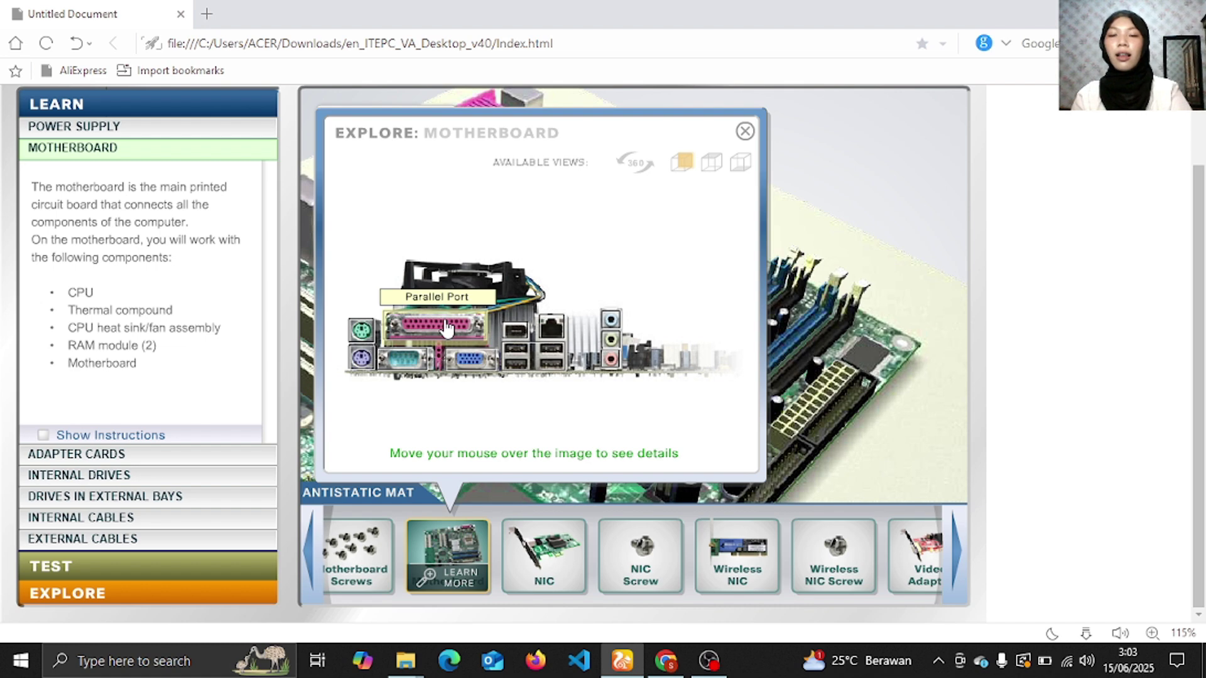
pyautogui.moveTo(364, 333)
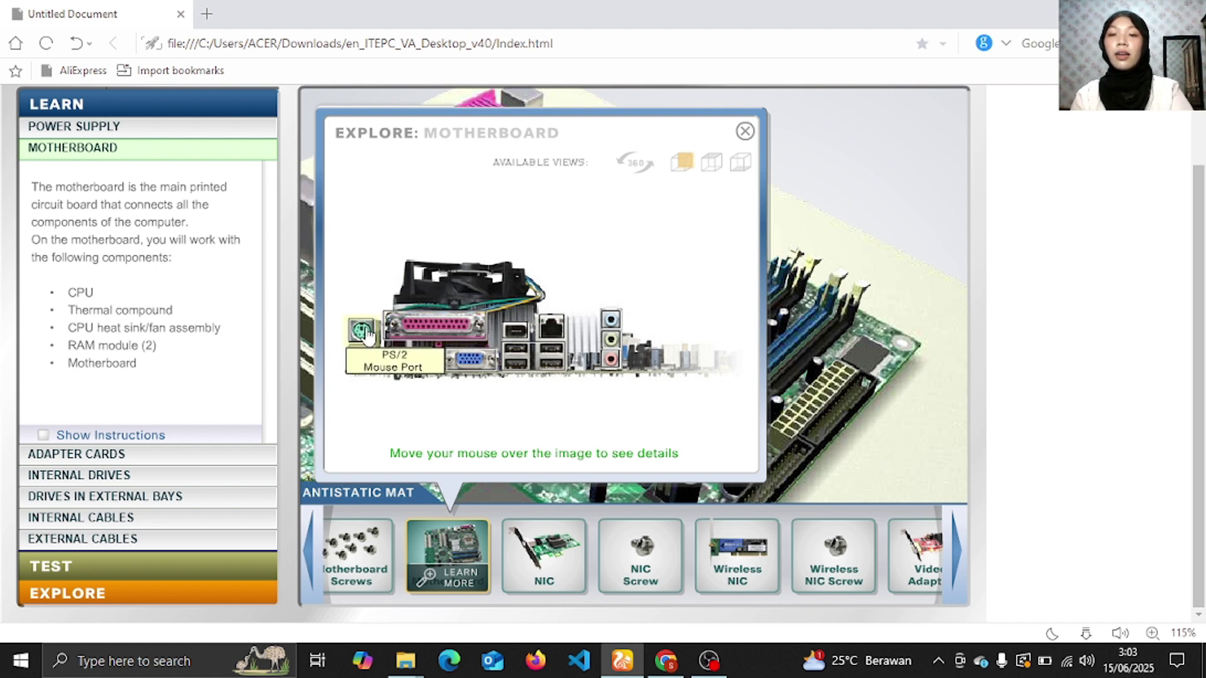
pyautogui.moveTo(362, 359)
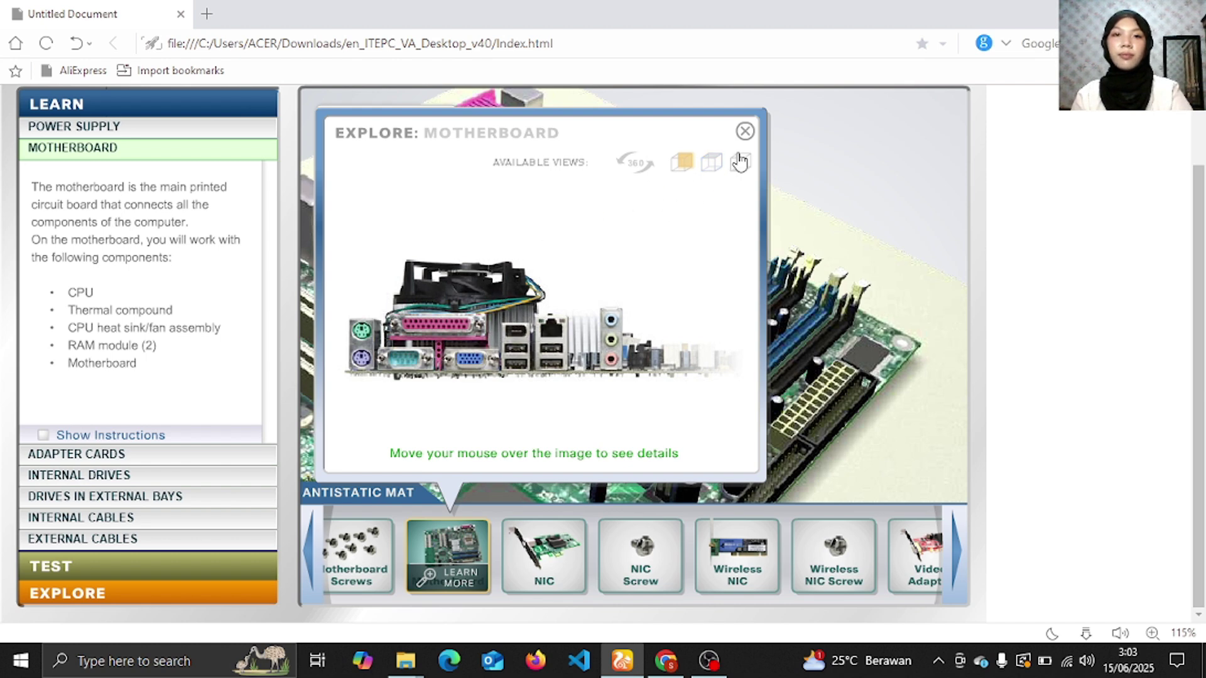
# - View the motherboard from the top and bottom, then close its detailed view and return to the RAM and CPU components
pyautogui.click(709, 165)
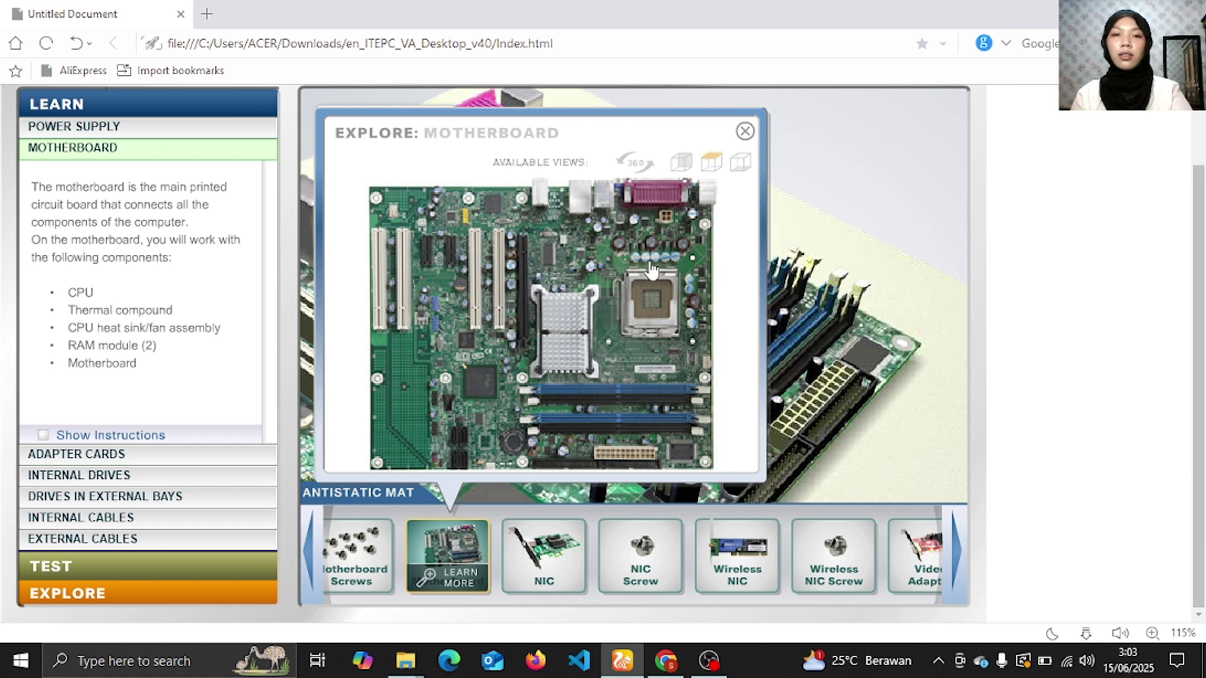
pyautogui.click(741, 164)
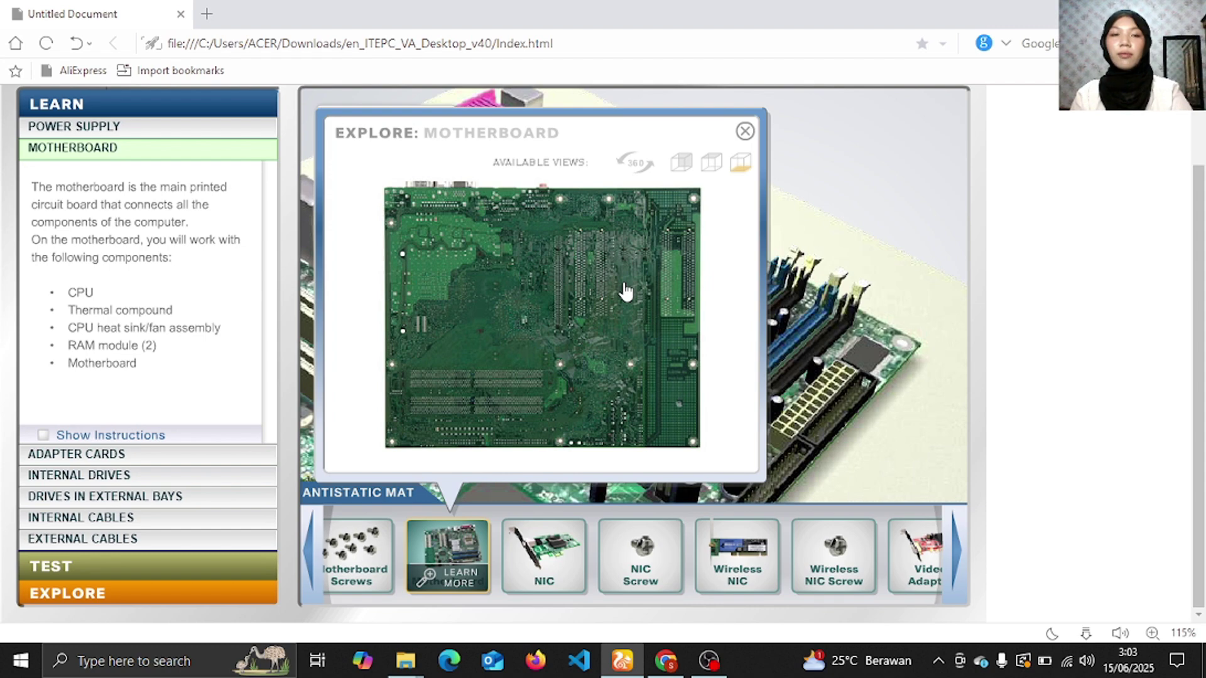
pyautogui.click(745, 132)
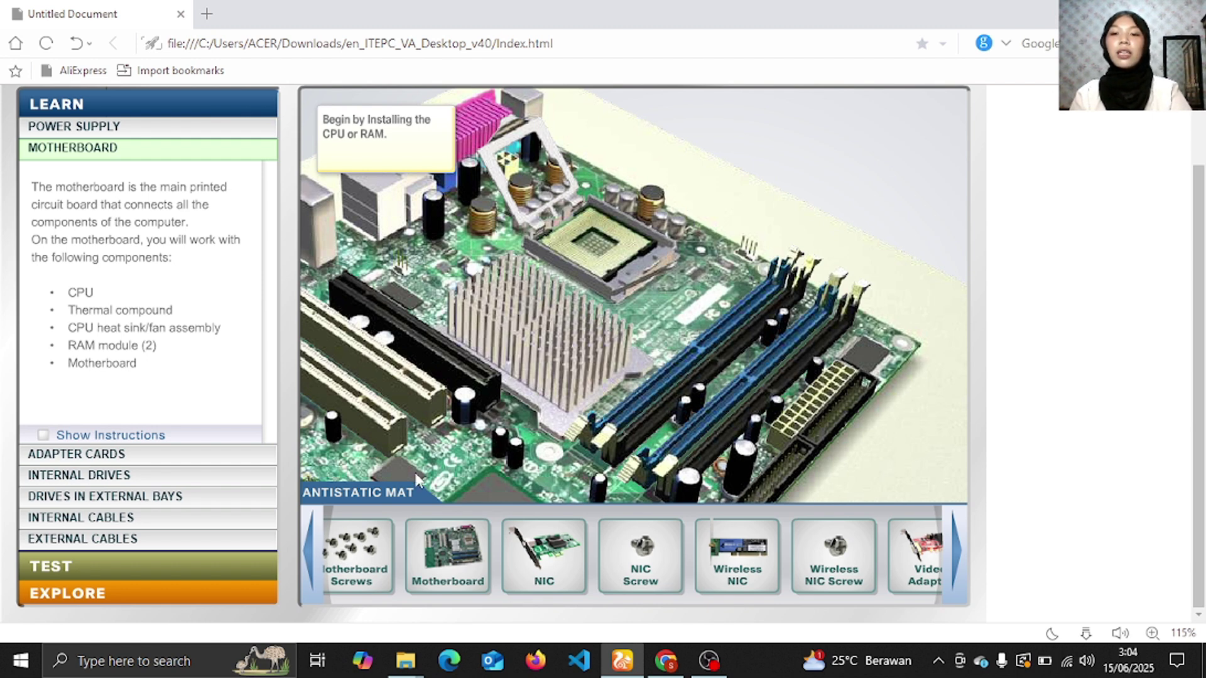
pyautogui.click(310, 558)
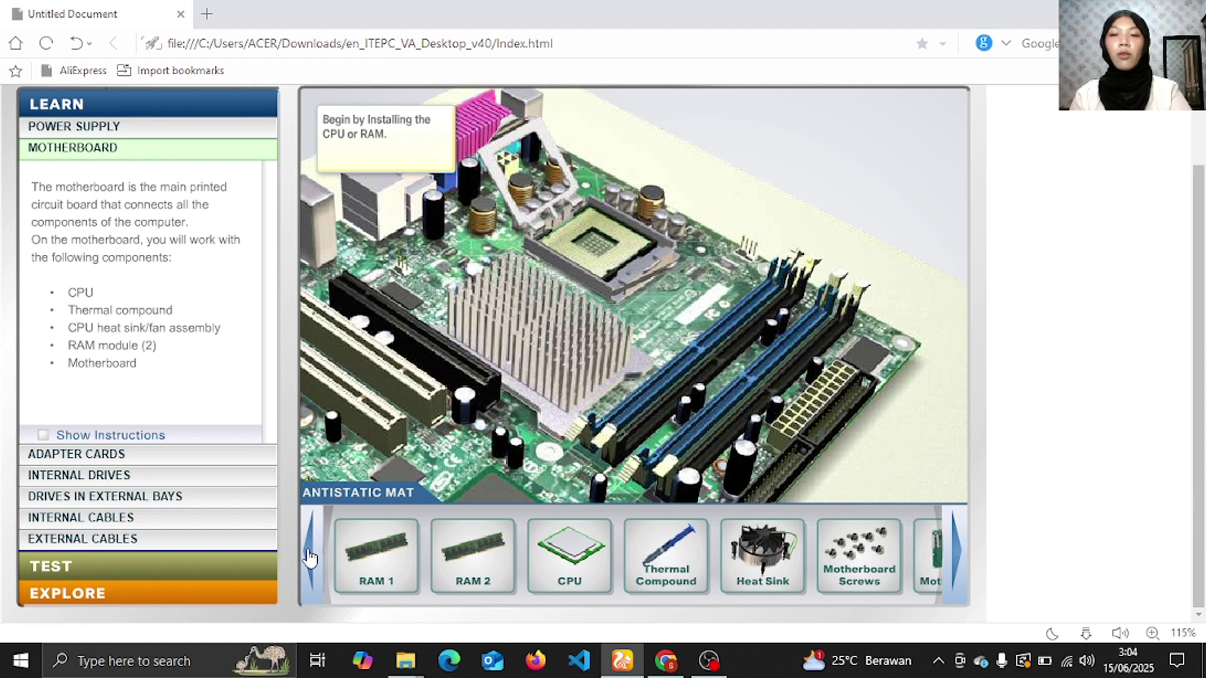
# - Examine the RAM 1 module in its detailed Explore view, including the front view, and close the view
pyautogui.moveTo(358, 556)
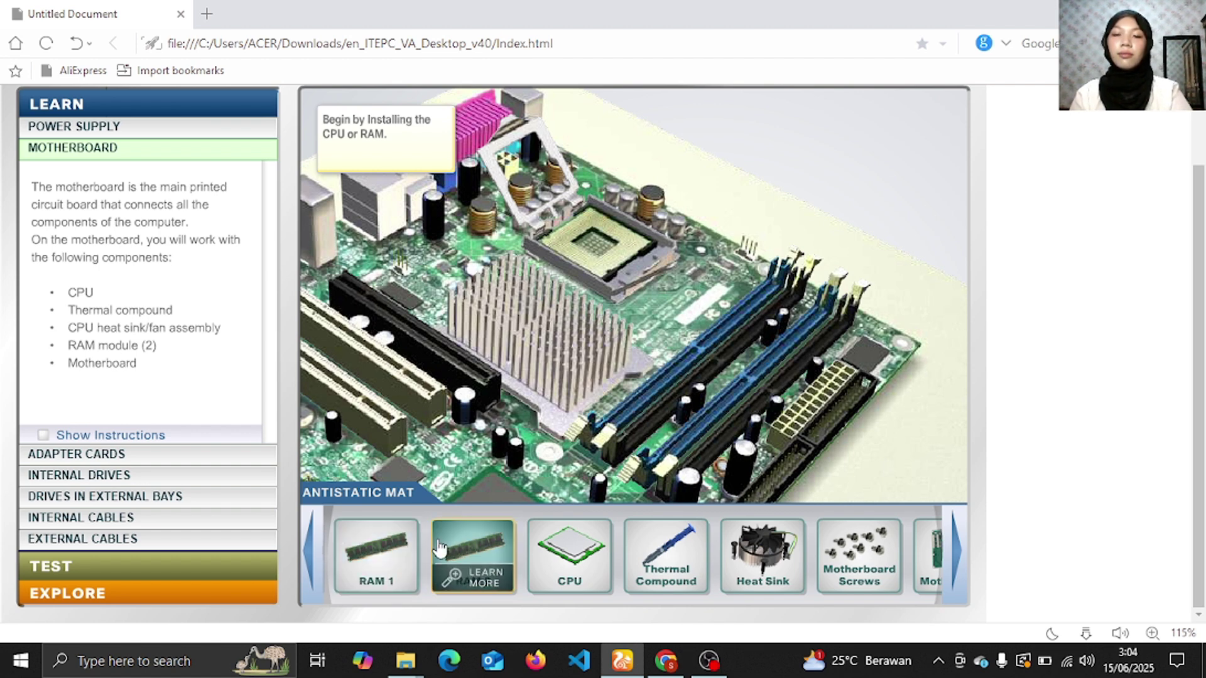
pyautogui.click(383, 580)
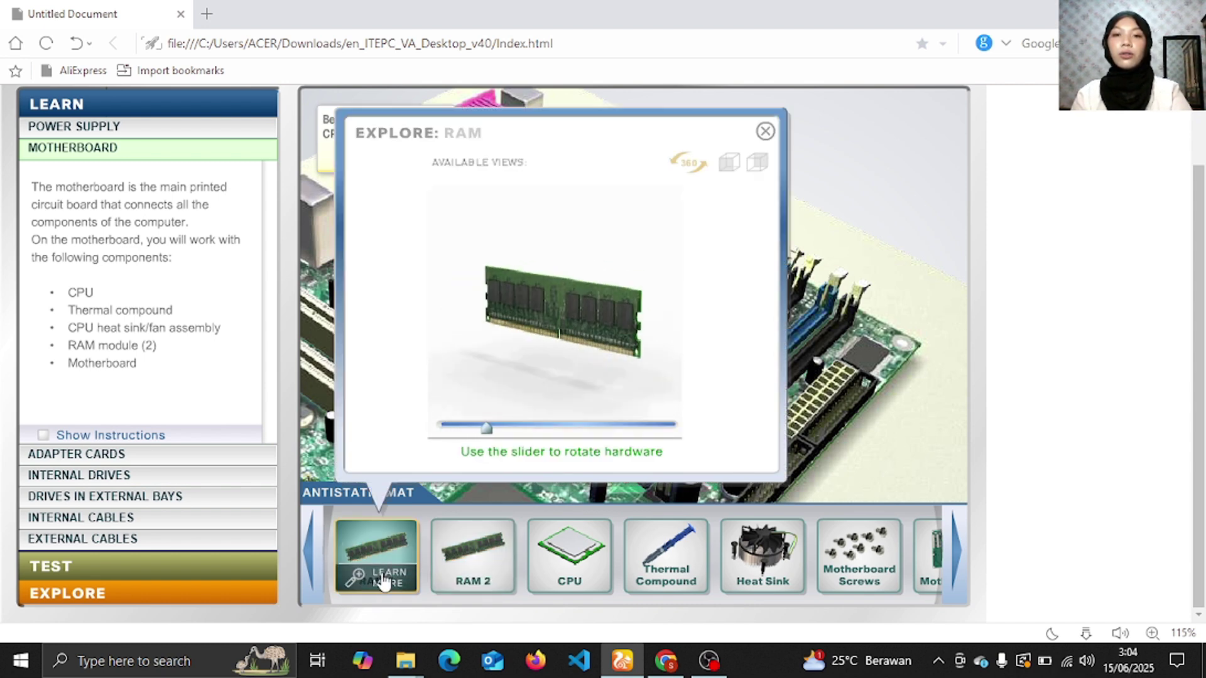
pyautogui.click(732, 171)
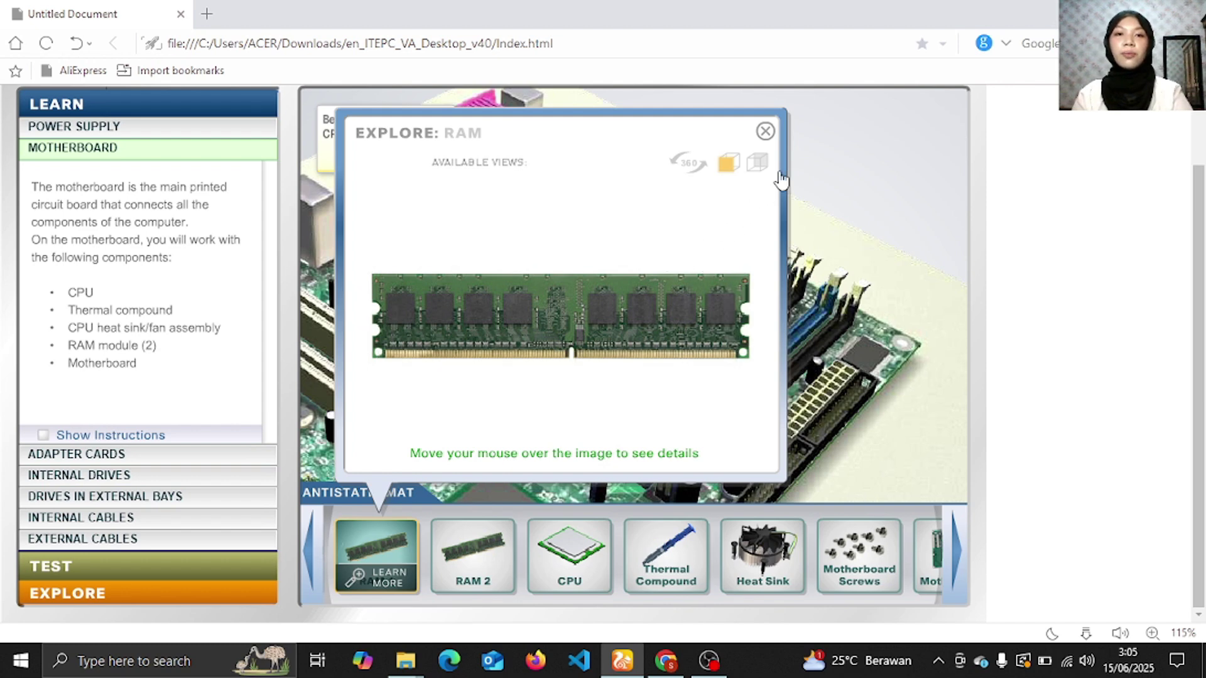
pyautogui.click(765, 132)
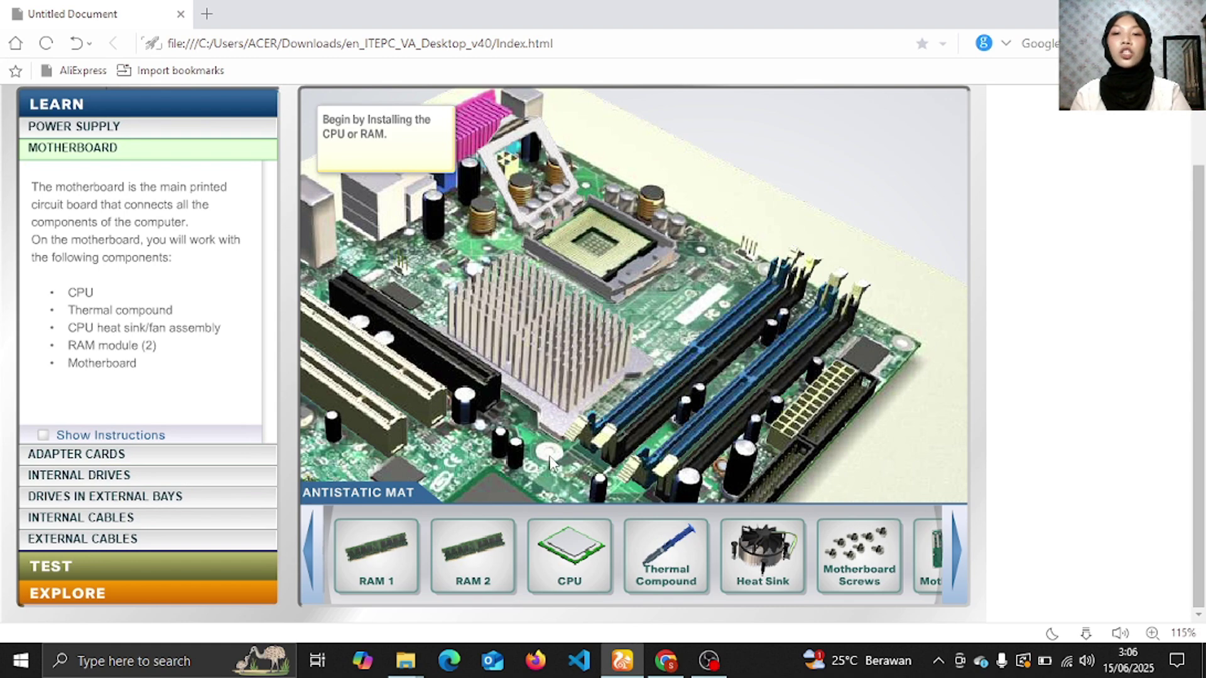
# - Place RAM 1 on its highlighted memory slot and rotate the module until its notch lines up with the slot
pyautogui.moveTo(388, 551)
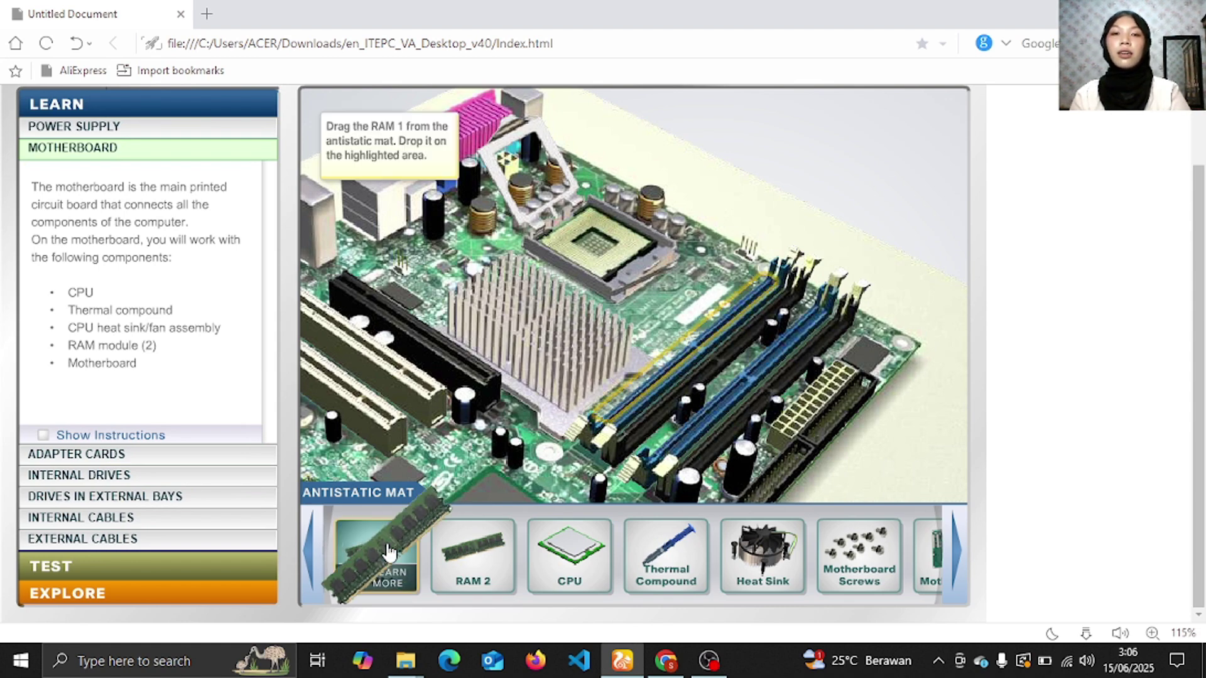
pyautogui.click(387, 551)
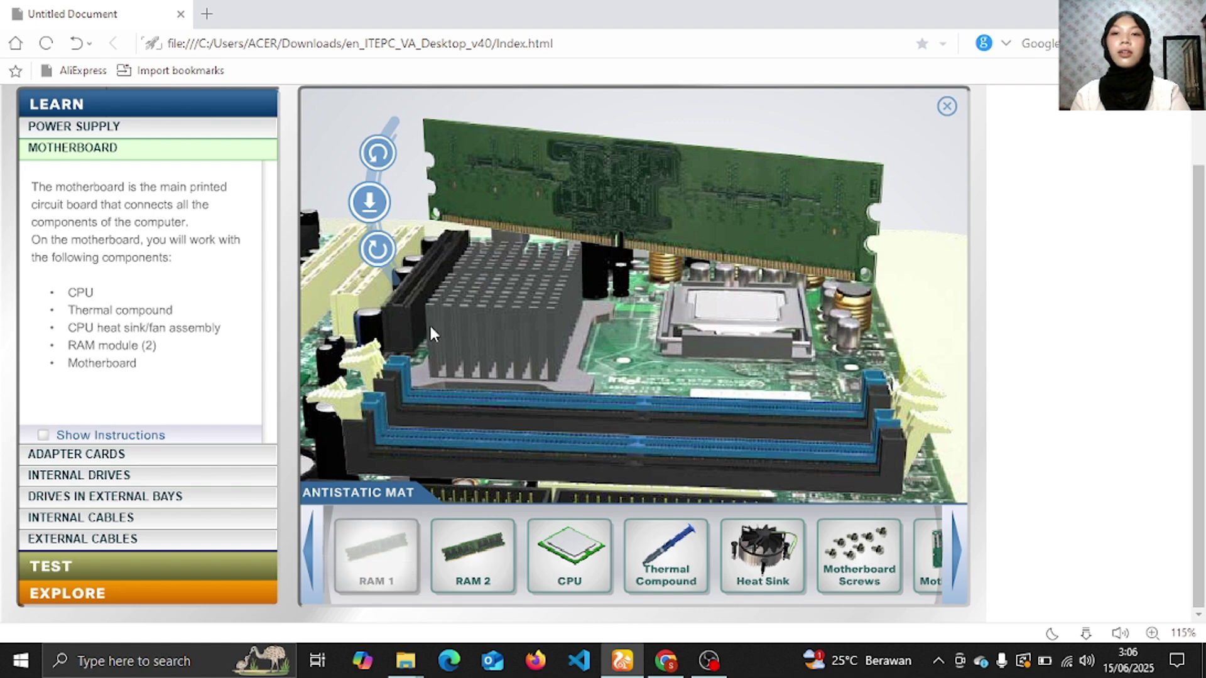
pyautogui.click(388, 263)
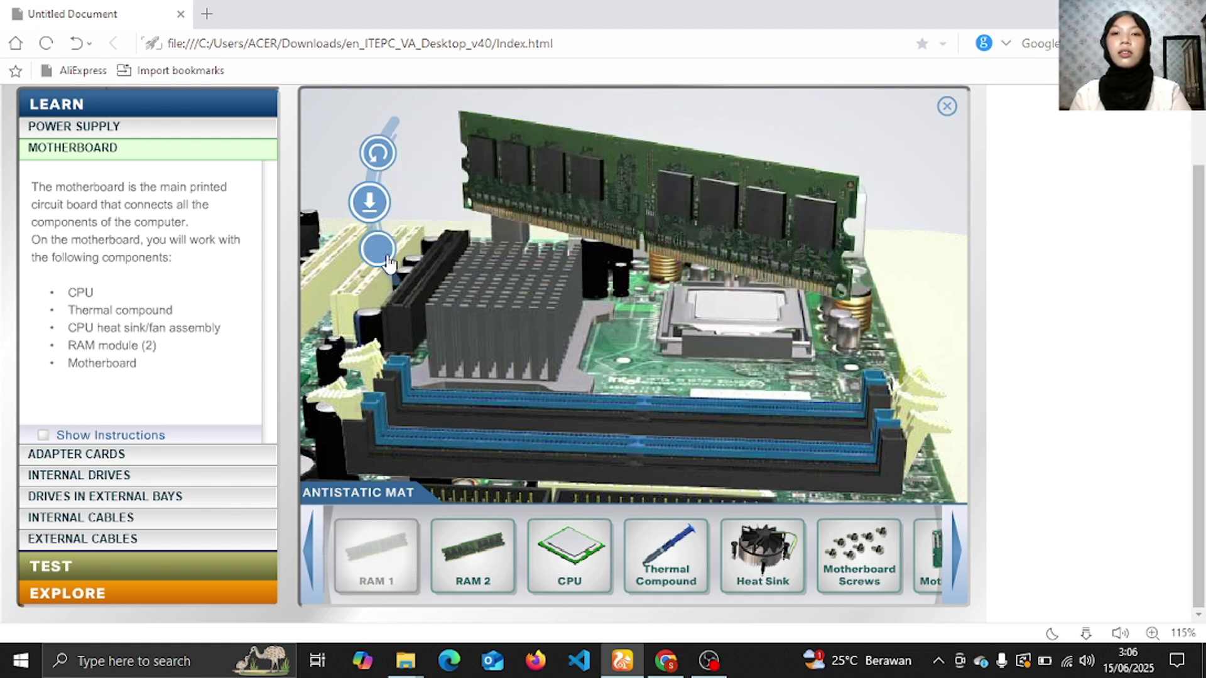
pyautogui.click(389, 263)
pyautogui.click(380, 166)
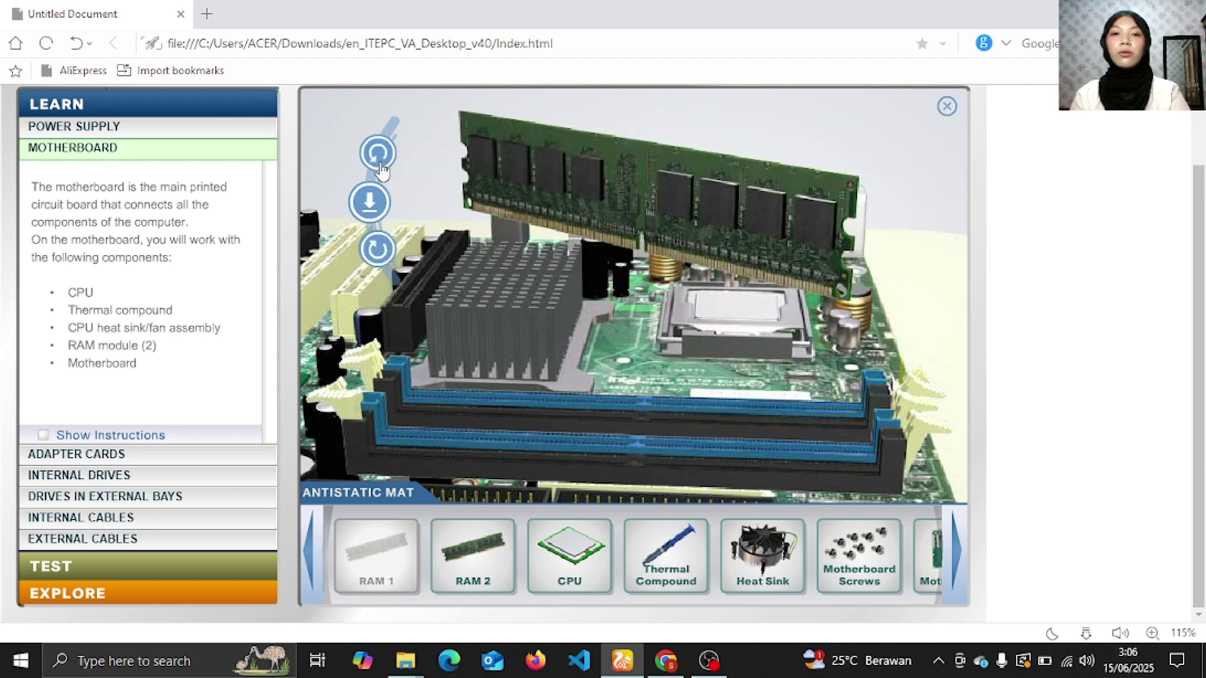
pyautogui.click(378, 154)
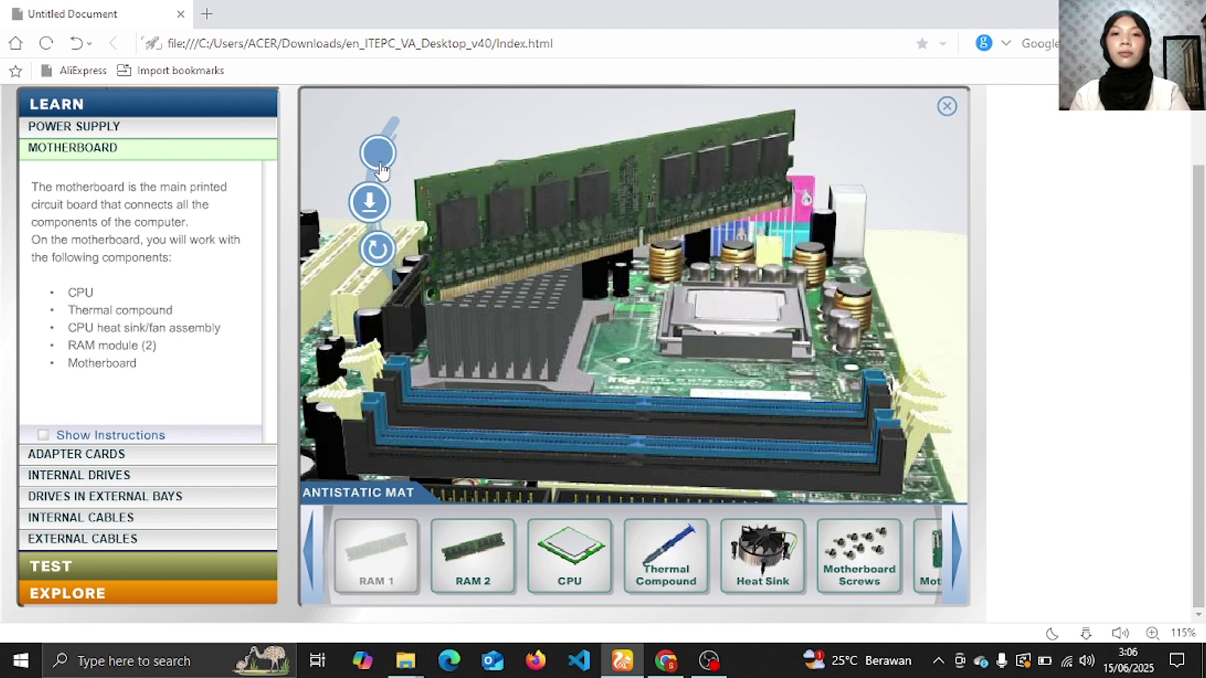
pyautogui.click(378, 155)
pyautogui.click(378, 155)
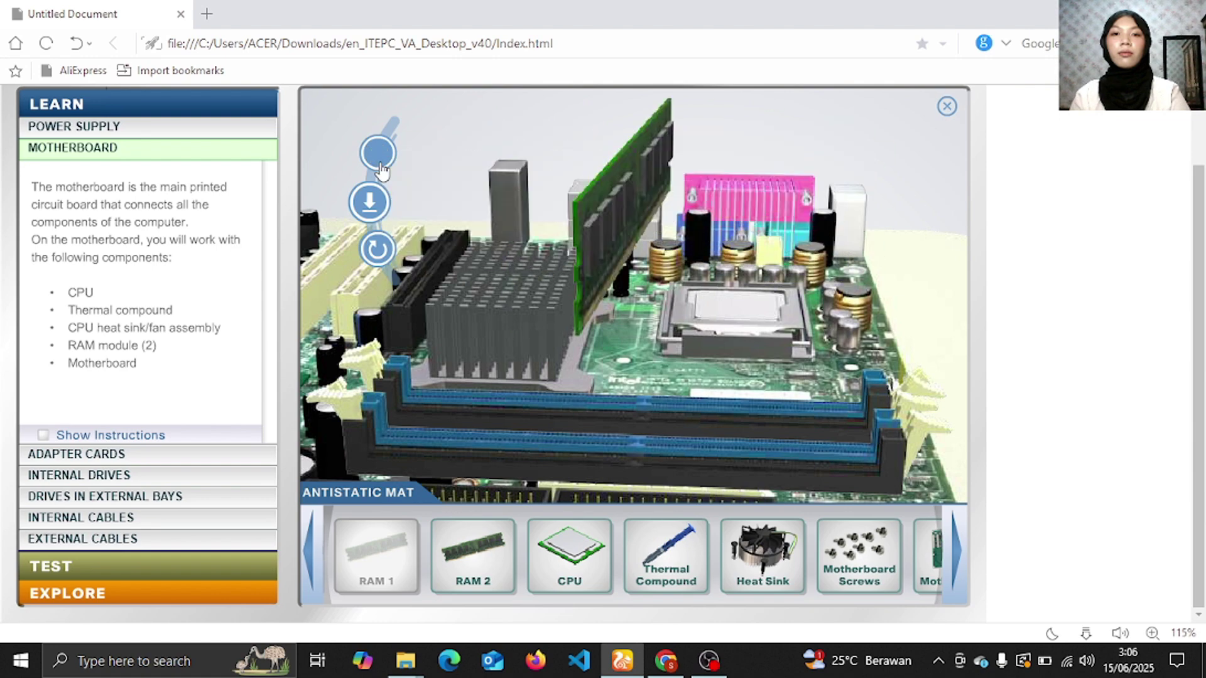
pyautogui.click(378, 155)
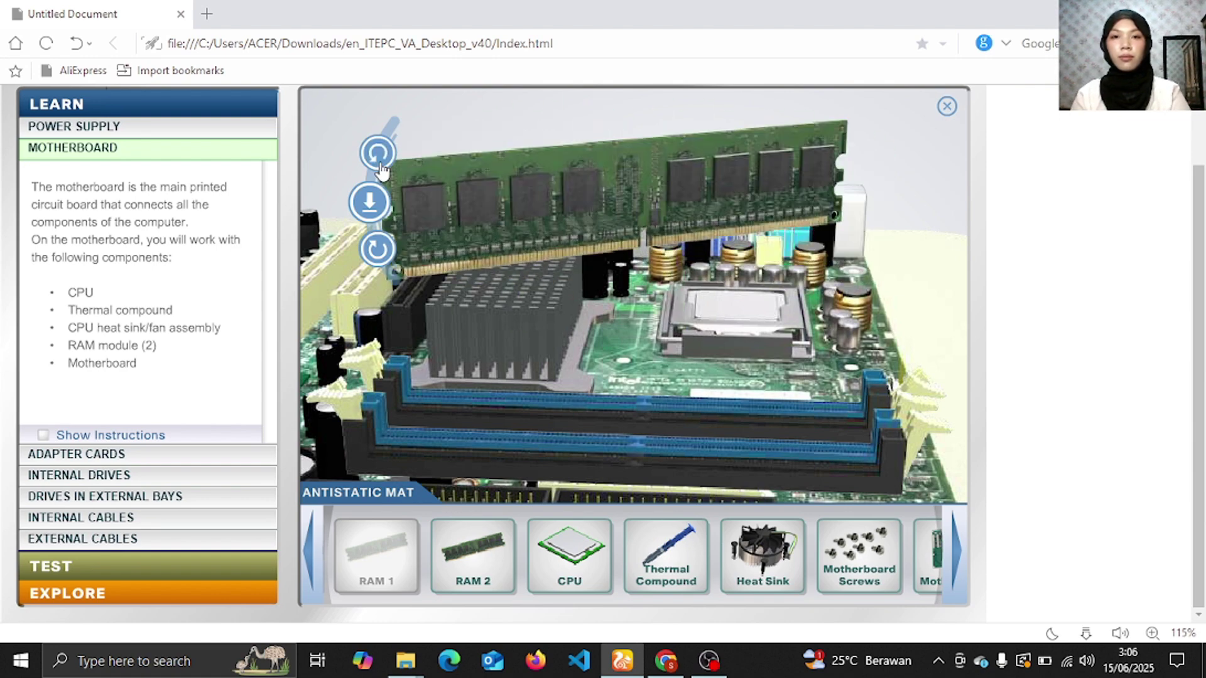
pyautogui.click(378, 155)
pyautogui.click(378, 155)
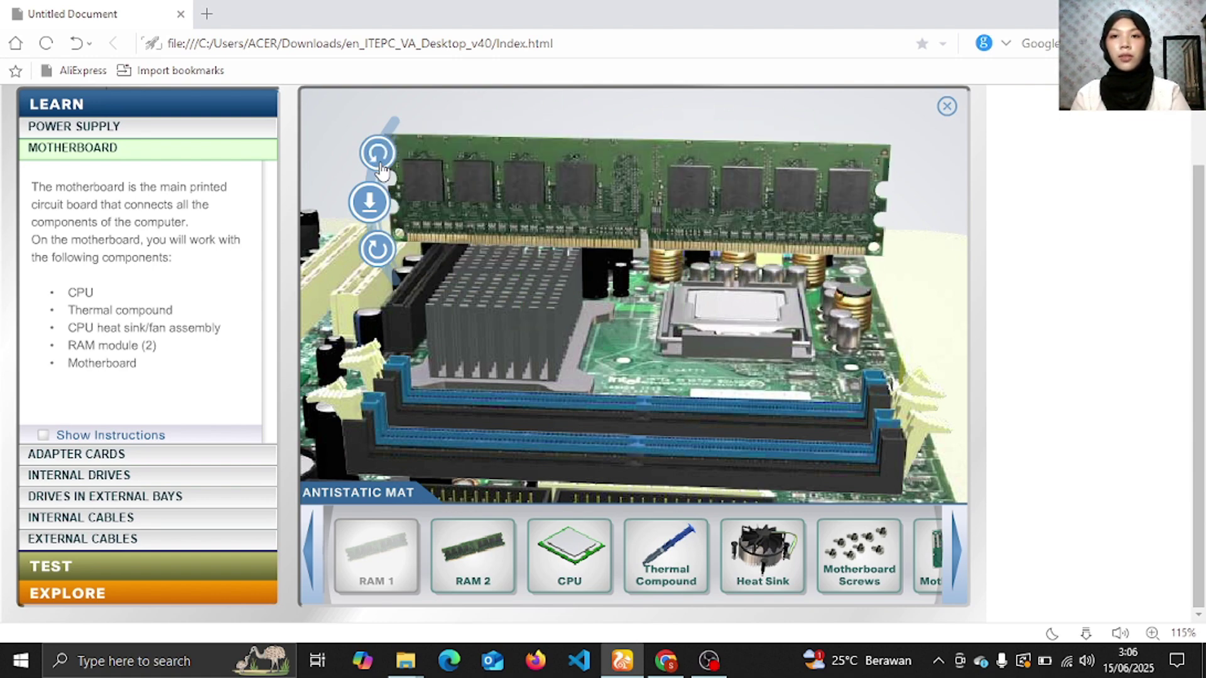
# - Insert the aligned RAM 1 module into its slot and secure it with both highlighted latches
pyautogui.click(370, 202)
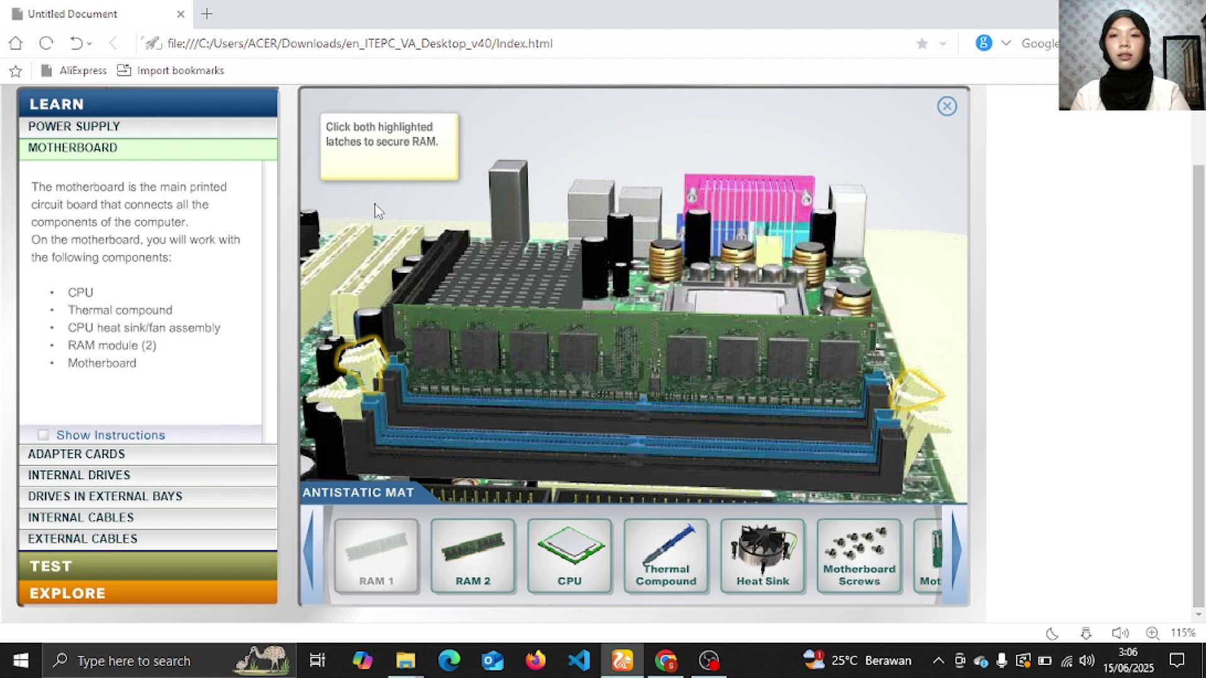
pyautogui.click(377, 355)
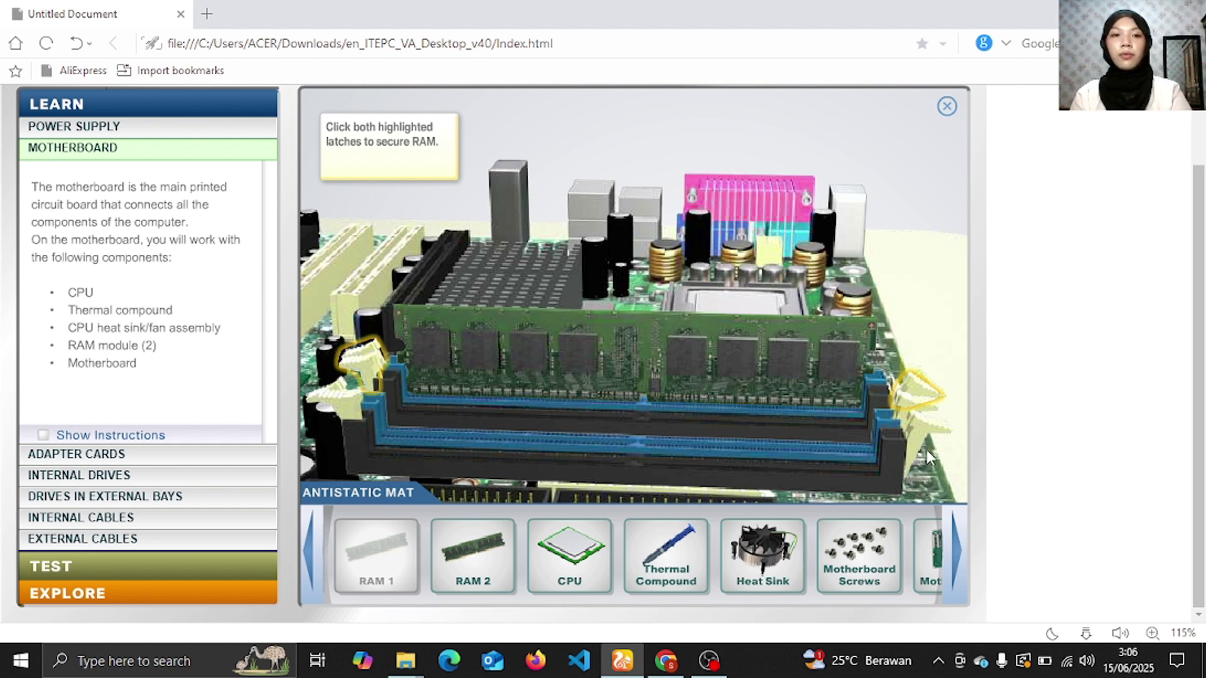
pyautogui.click(927, 395)
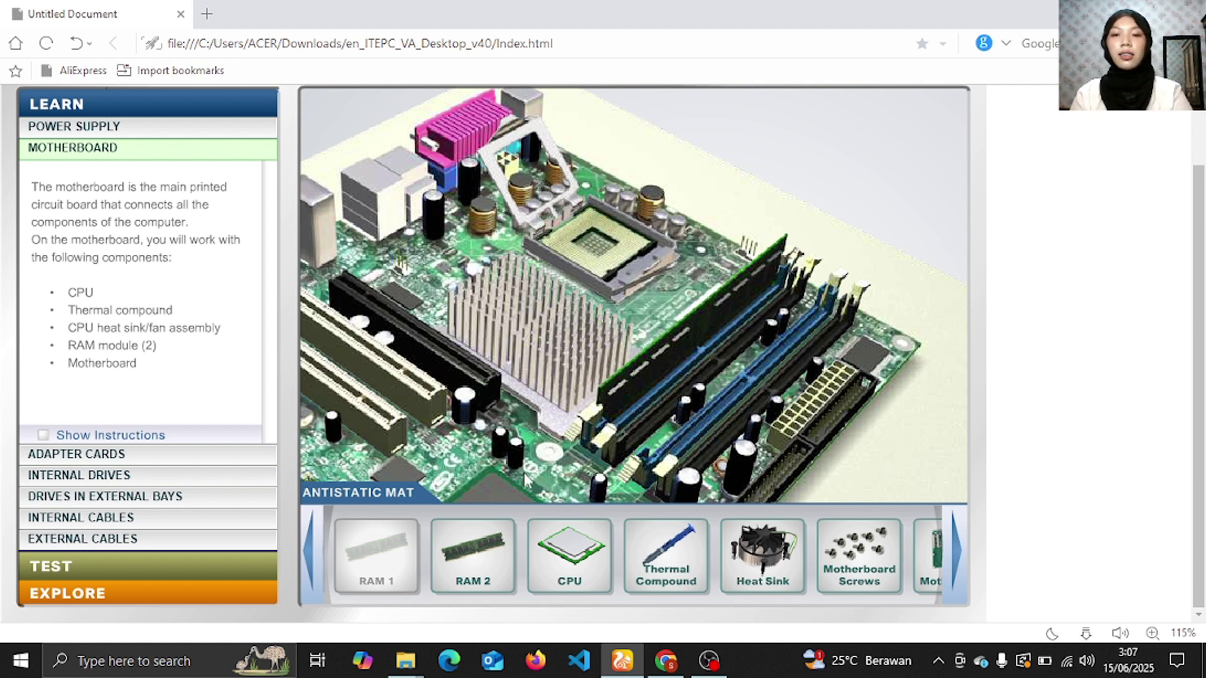
# - Install RAM 2 in its memory slot, rotated to match the slot's notch, and secure it with both highlighted latches
pyautogui.moveTo(482, 543)
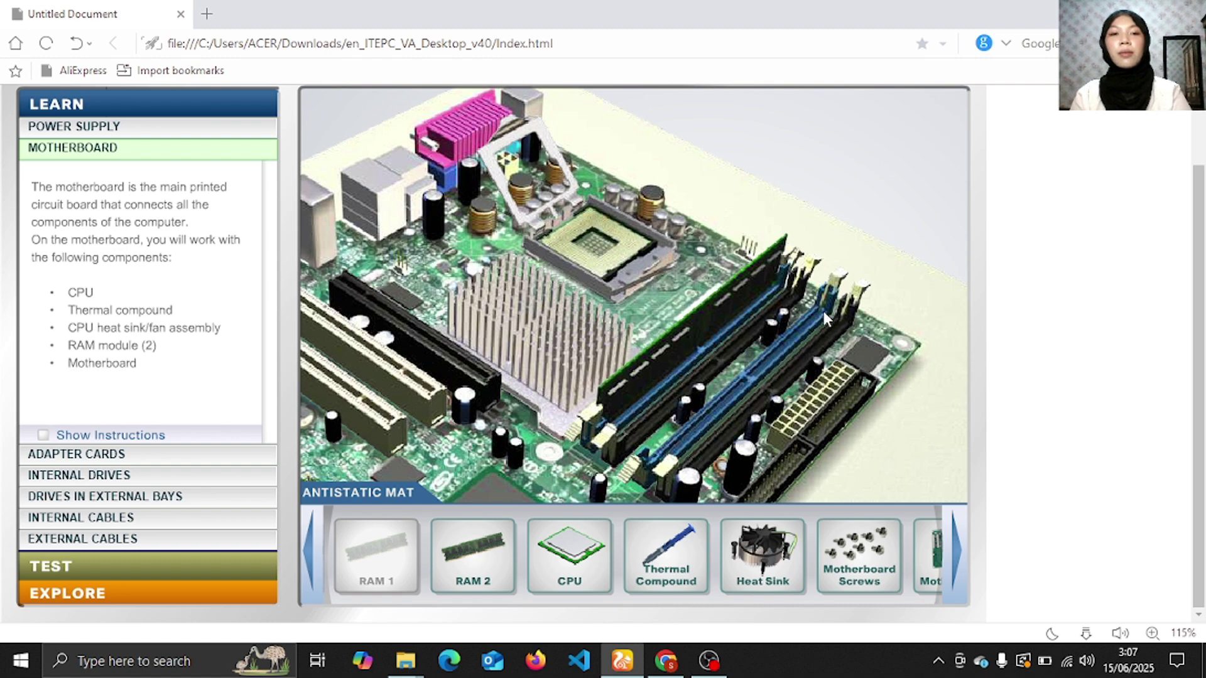
pyautogui.click(474, 554)
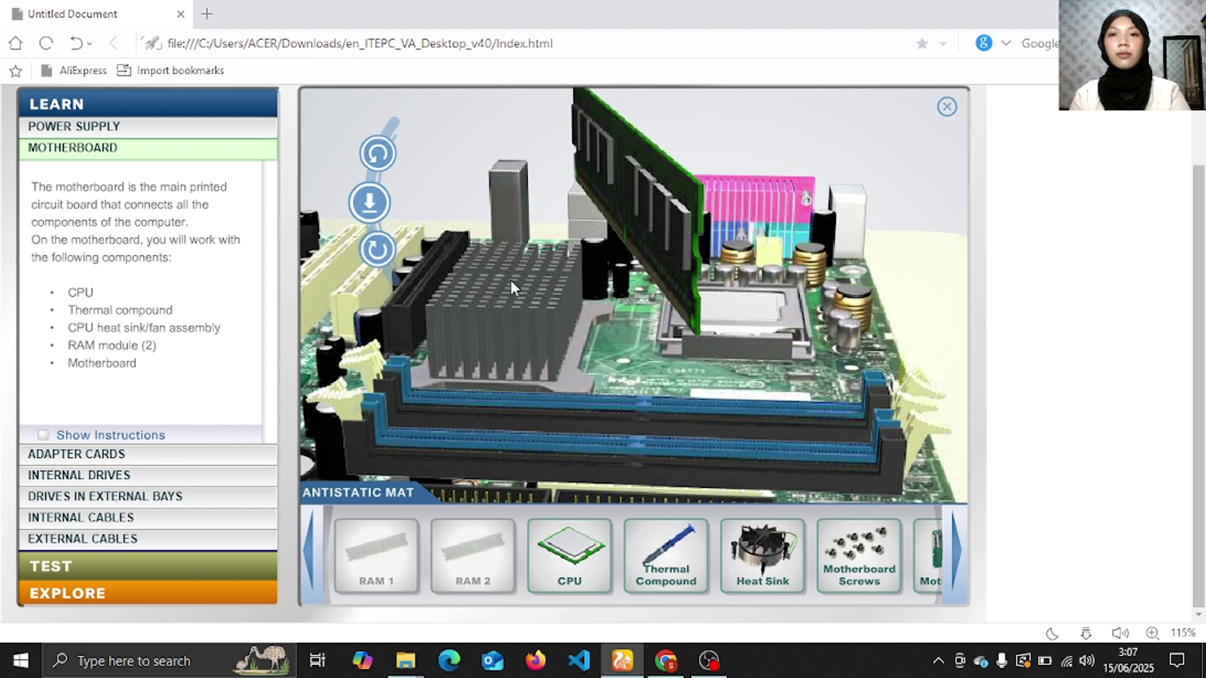
pyautogui.click(376, 253)
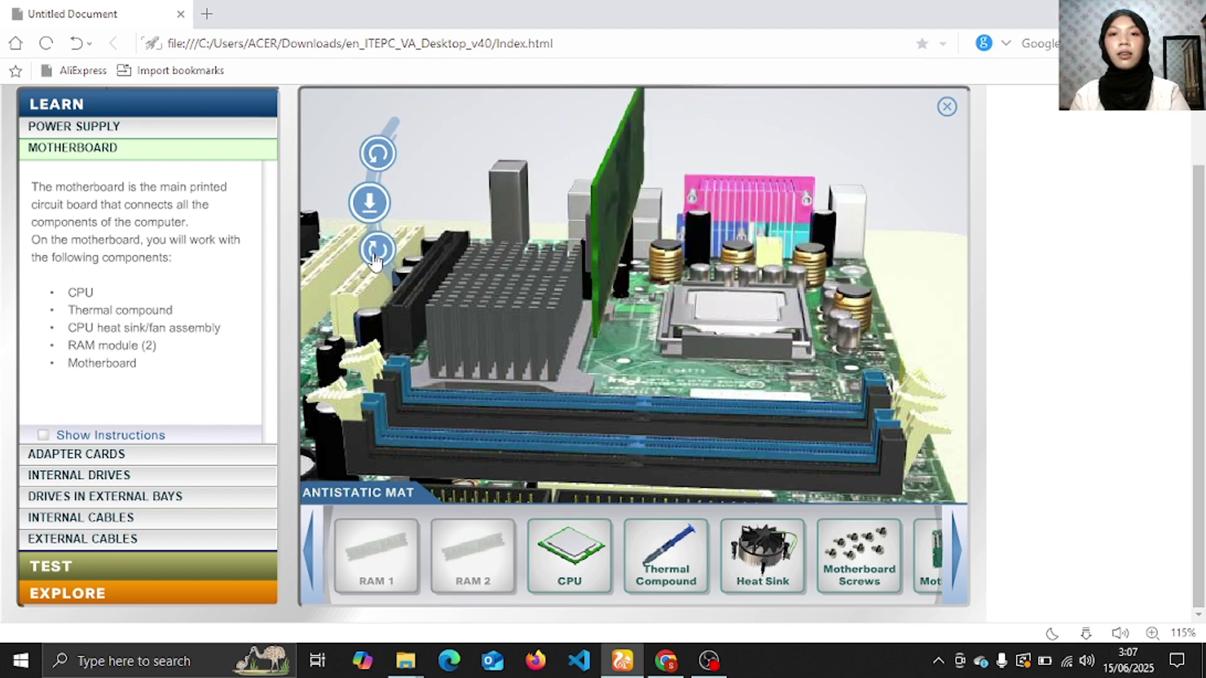
pyautogui.click(390, 154)
pyautogui.click(391, 154)
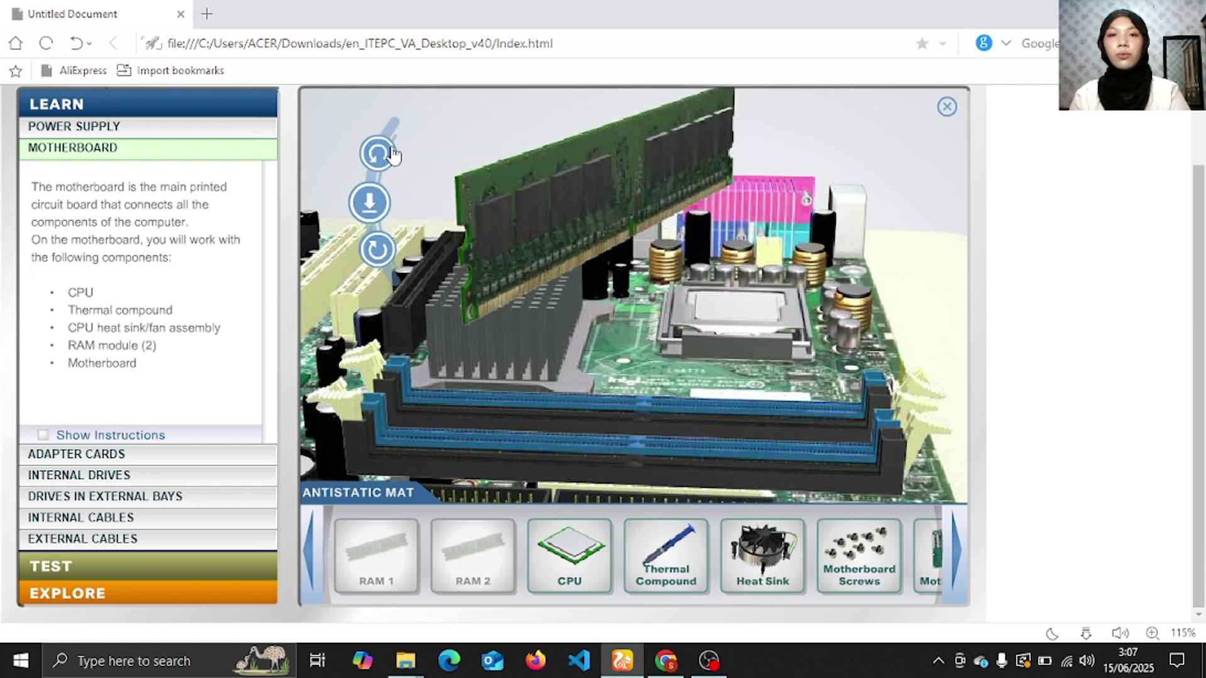
pyautogui.click(391, 153)
pyautogui.click(390, 153)
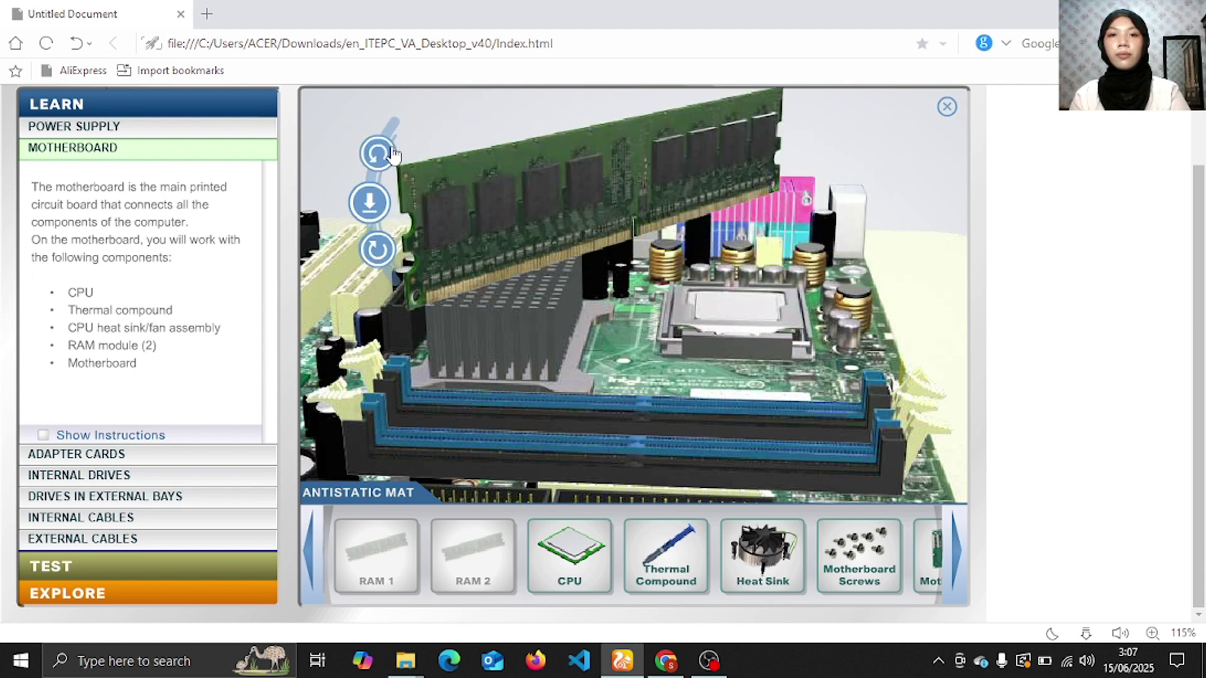
pyautogui.click(370, 202)
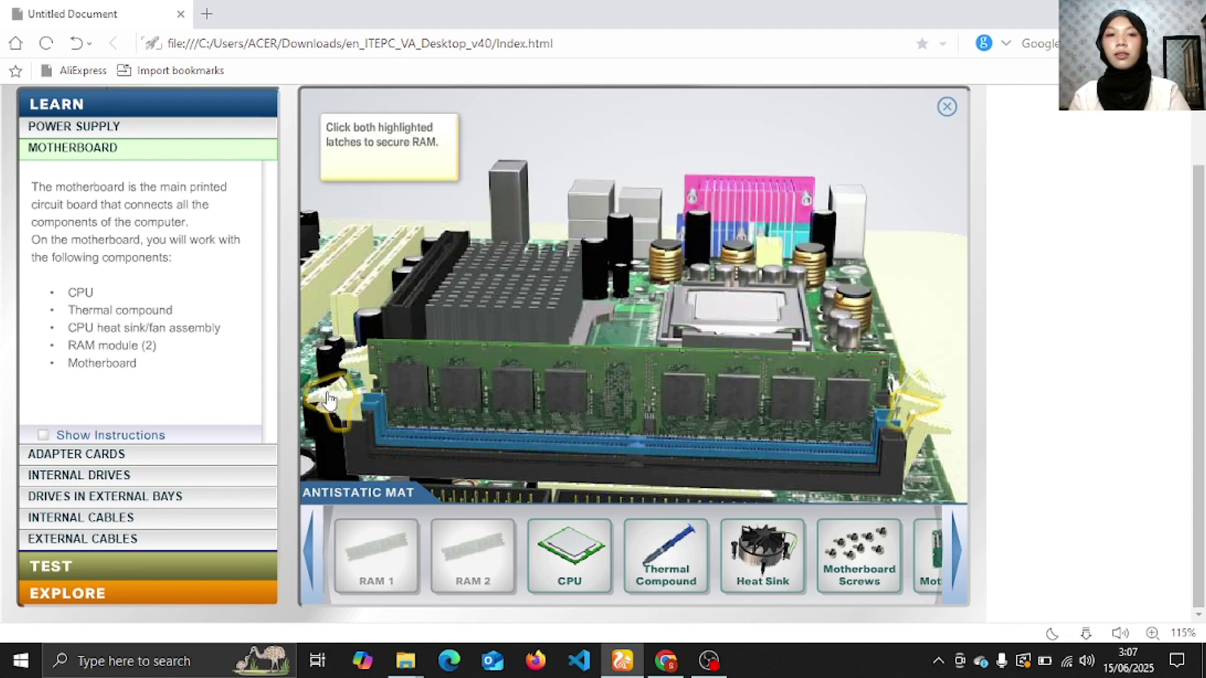
pyautogui.click(914, 414)
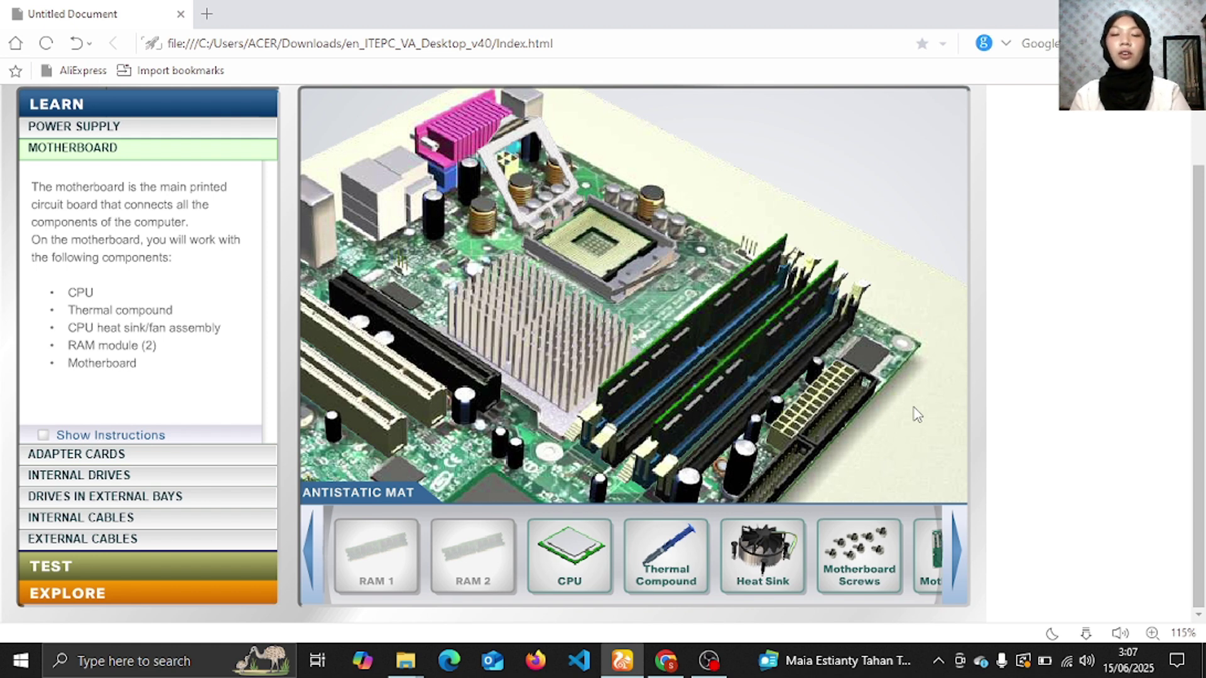
# - Examine the CPU in its detailed Explore view, rotating it to see its top surface, and close the view
pyautogui.moveTo(565, 555)
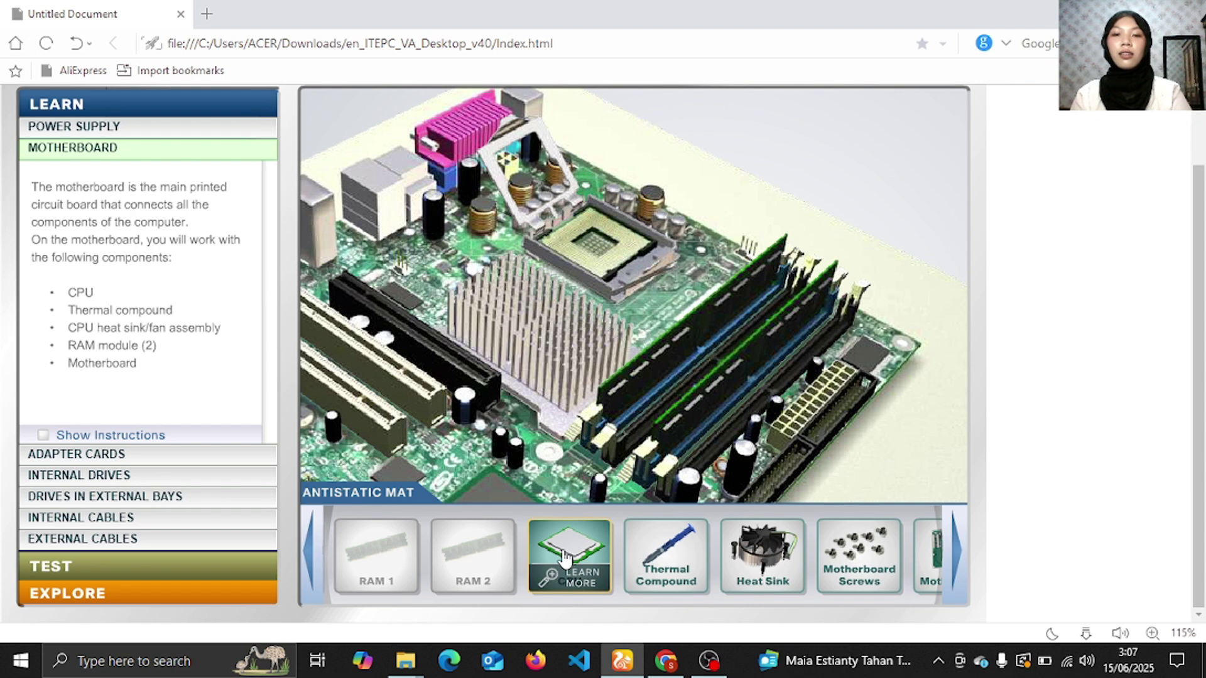
pyautogui.click(565, 582)
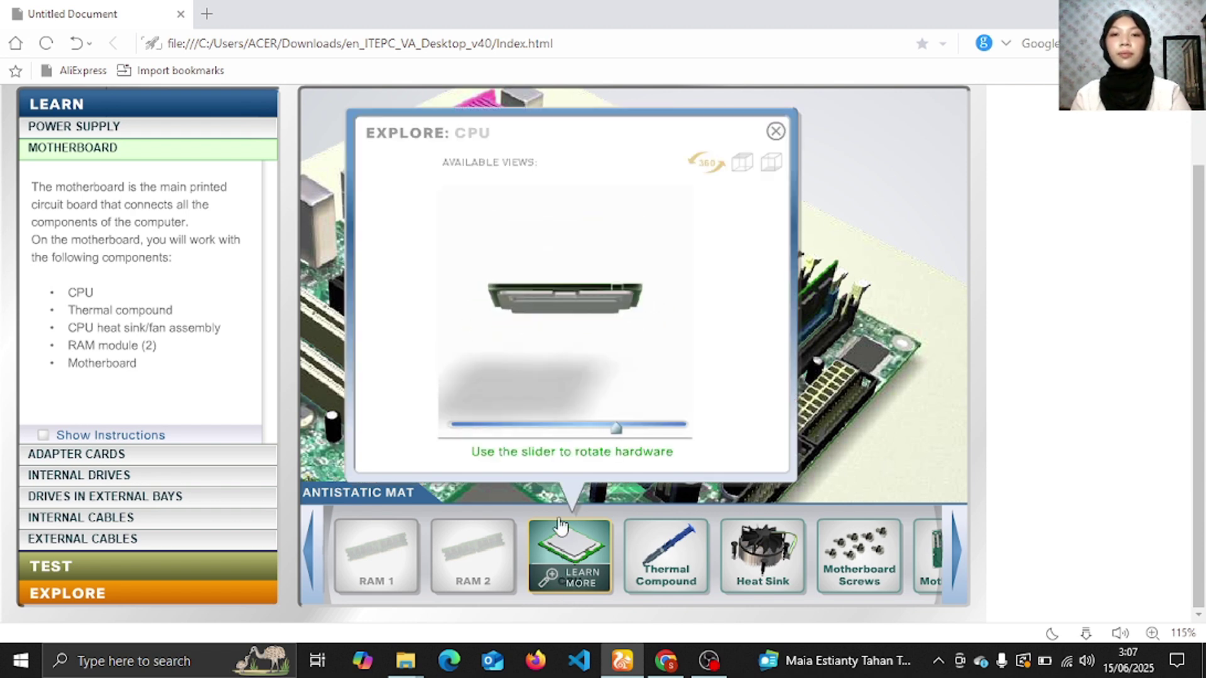
pyautogui.click(569, 429)
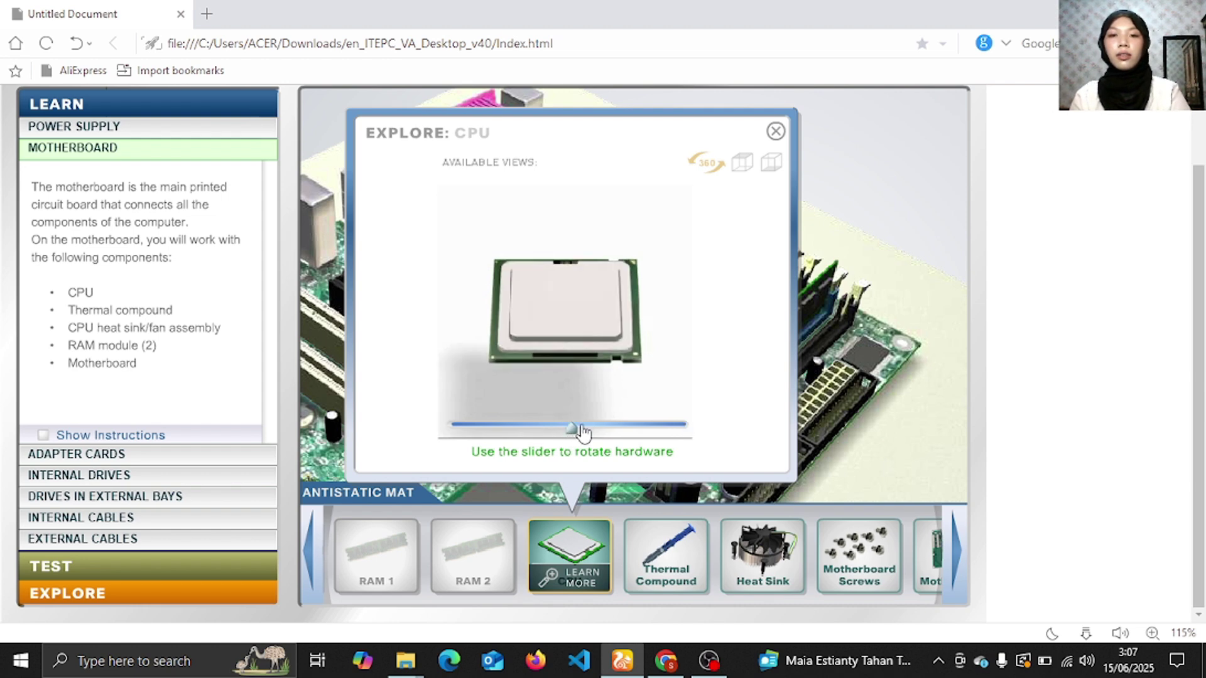
pyautogui.moveTo(582, 432); pyautogui.dragTo(586, 432)
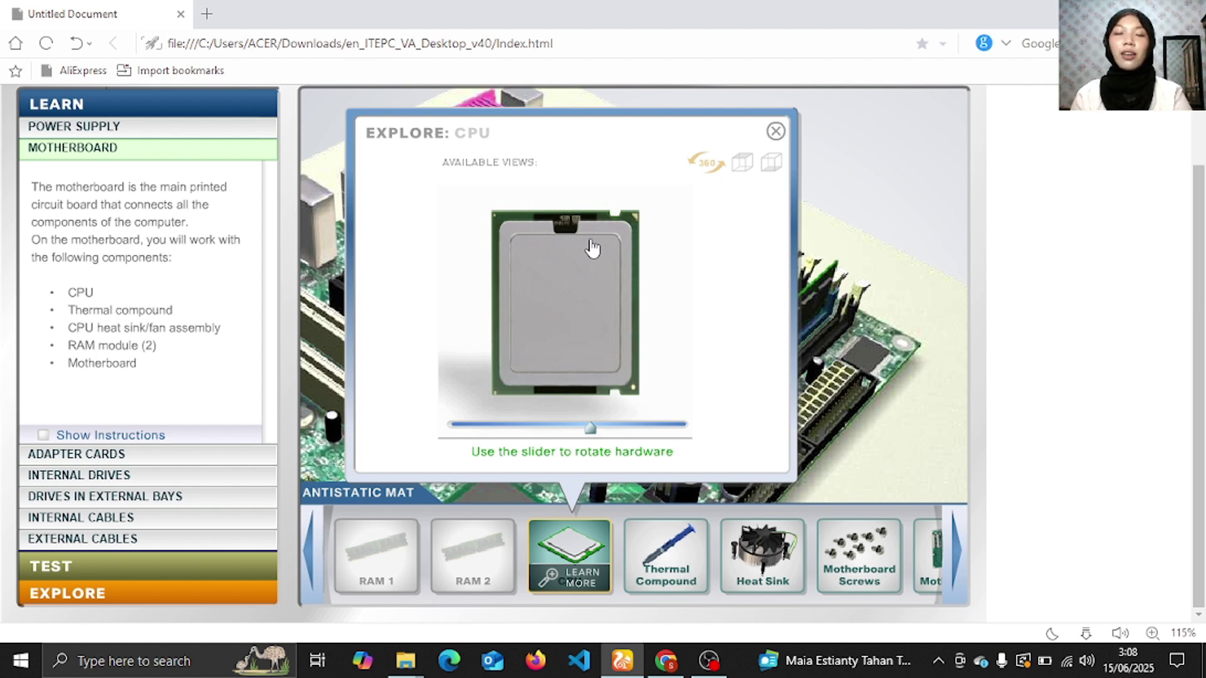
pyautogui.click(776, 132)
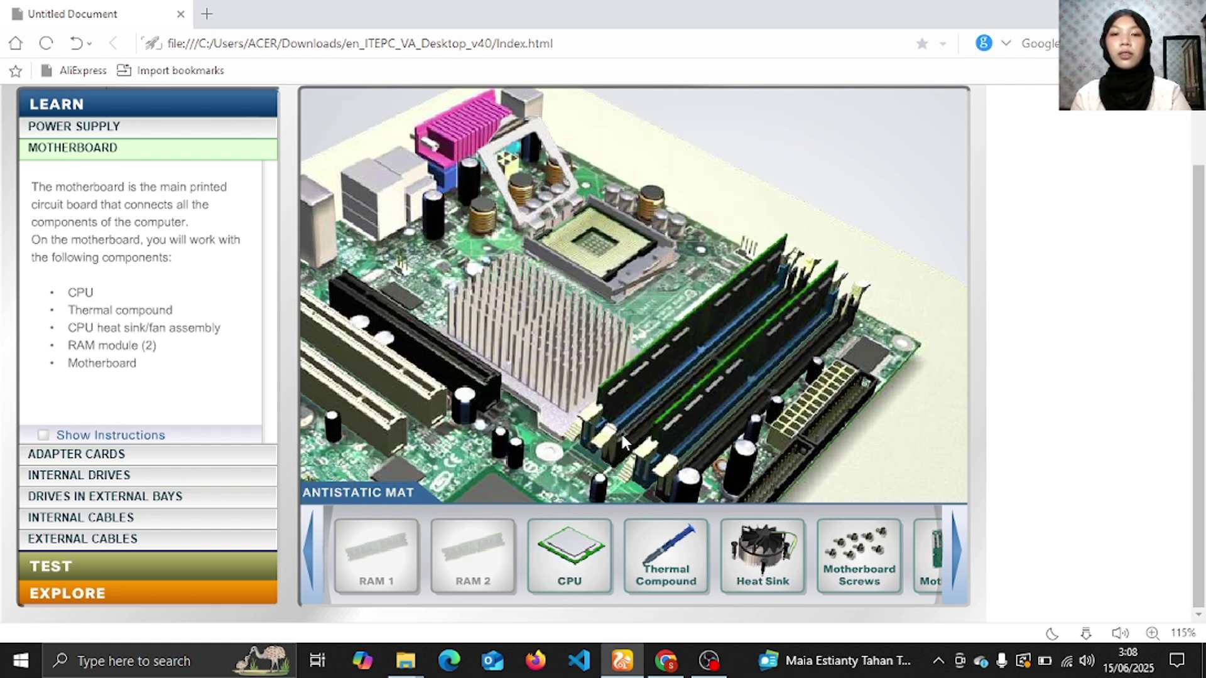
# - Place the CPU on the highlighted motherboard socket, rotate it to match the socket's orientation and lower it into place
pyautogui.moveTo(561, 552)
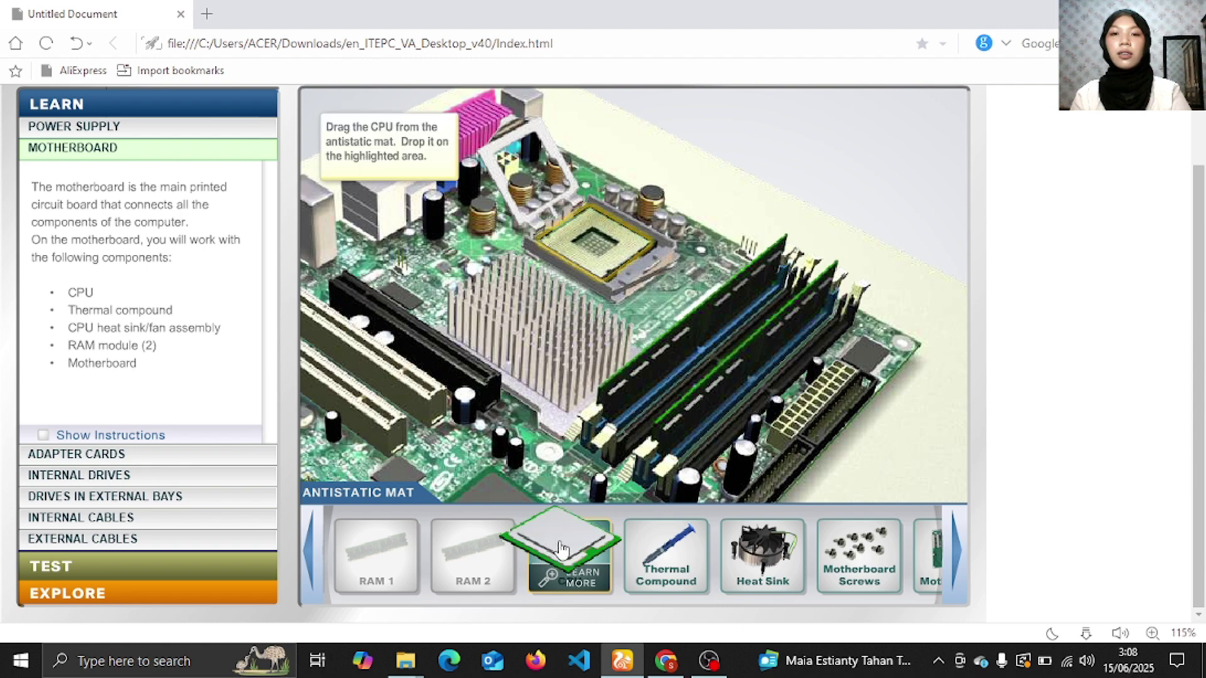
pyautogui.moveTo(561, 548); pyautogui.dragTo(593, 245)
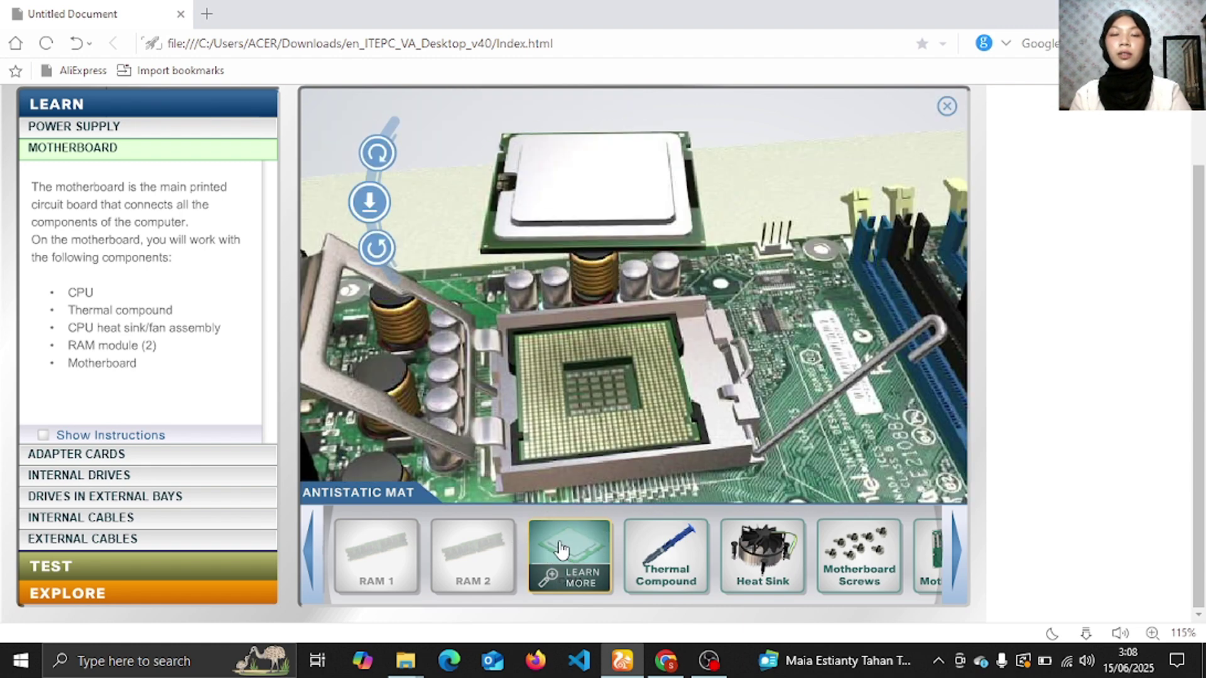
pyautogui.click(377, 249)
pyautogui.click(379, 249)
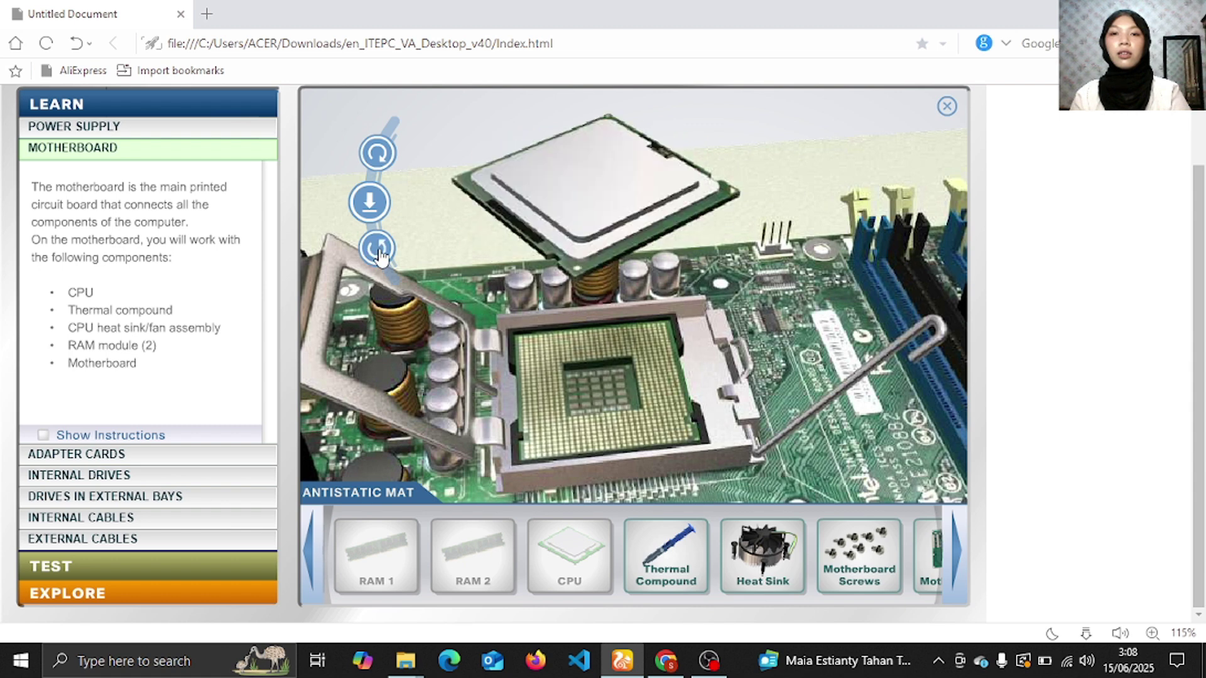
pyautogui.click(379, 248)
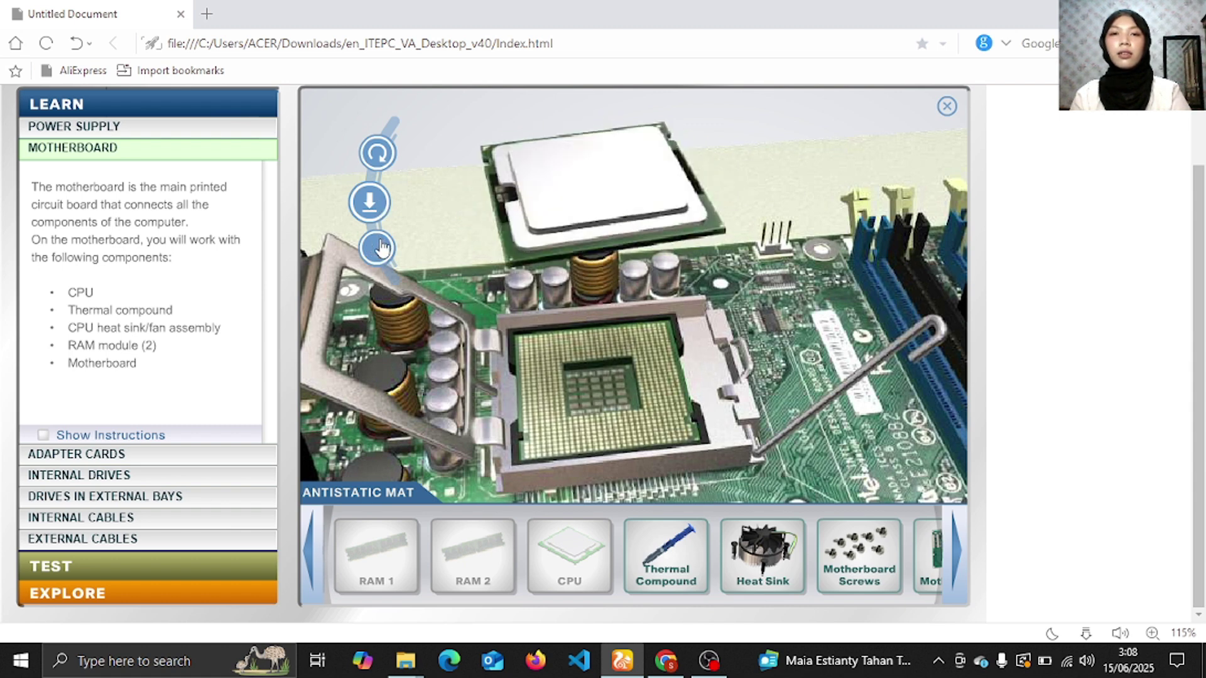
pyautogui.click(365, 200)
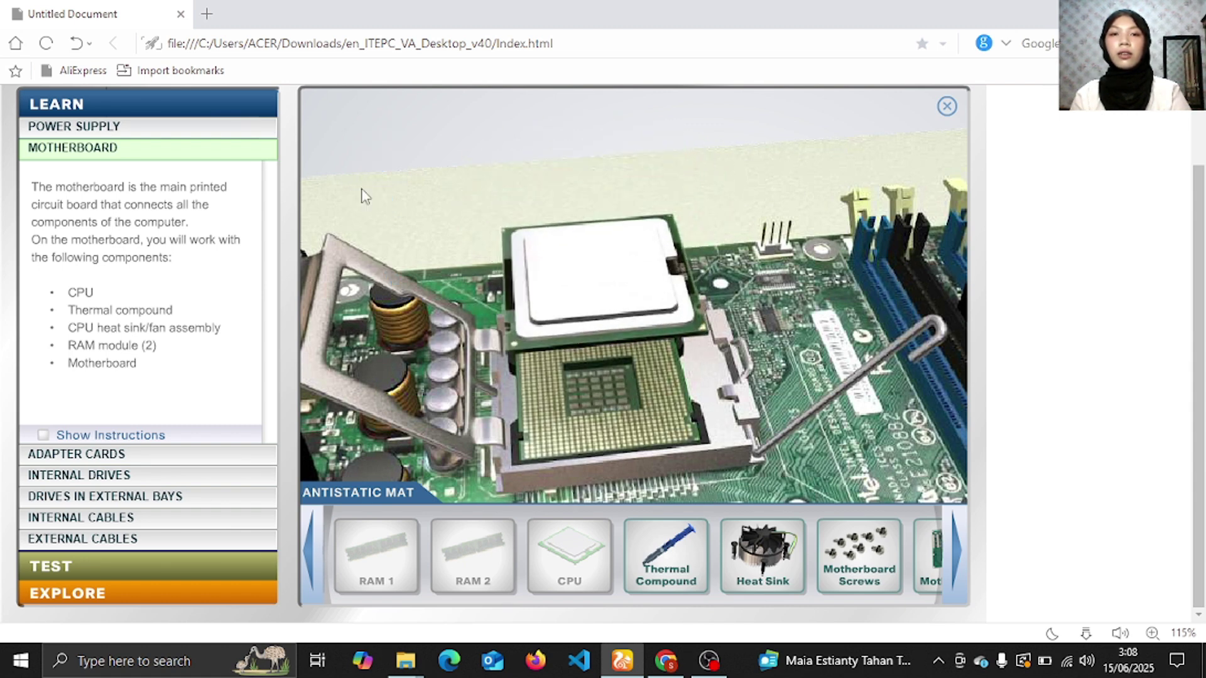
# - Lock the CPU in its socket with the load plate and lever, and apply the Thermal Compound to its surface
pyautogui.click(318, 295)
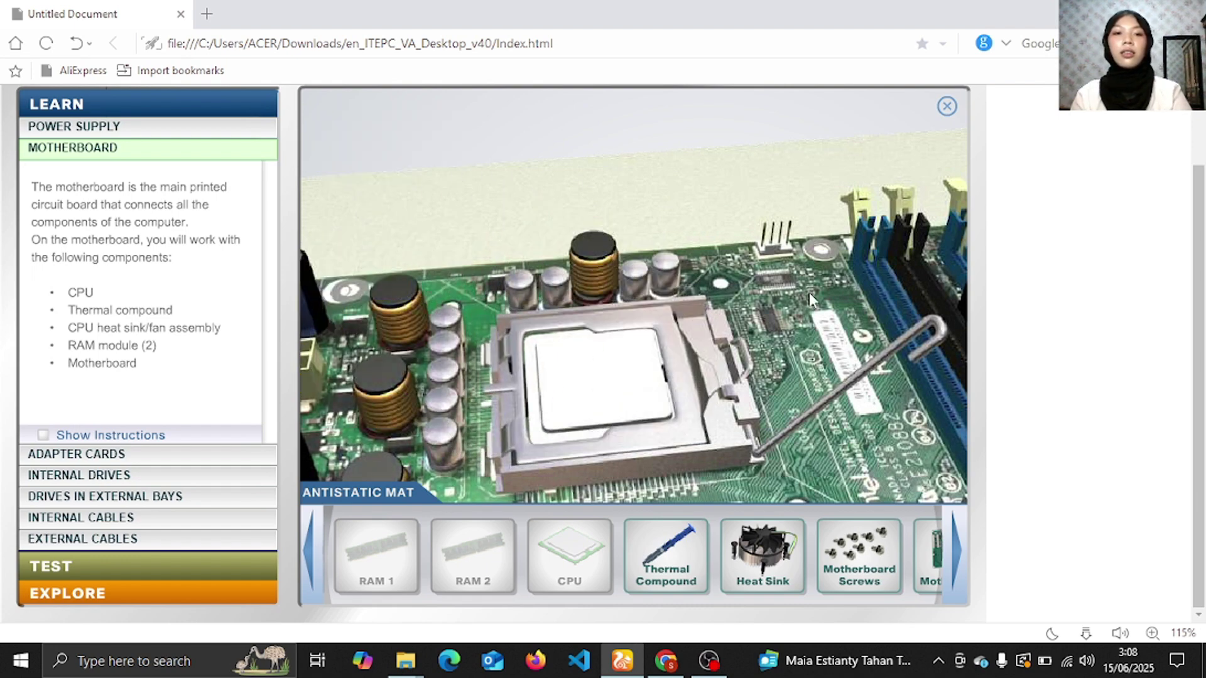
pyautogui.click(932, 356)
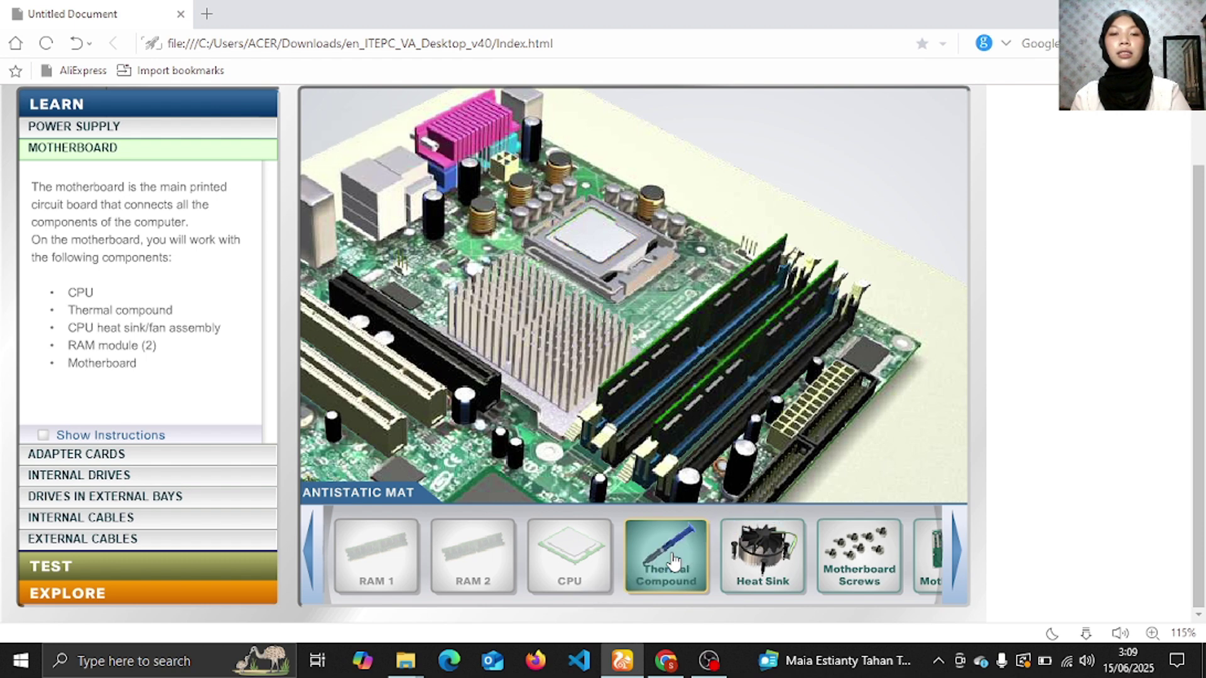
pyautogui.click(673, 561)
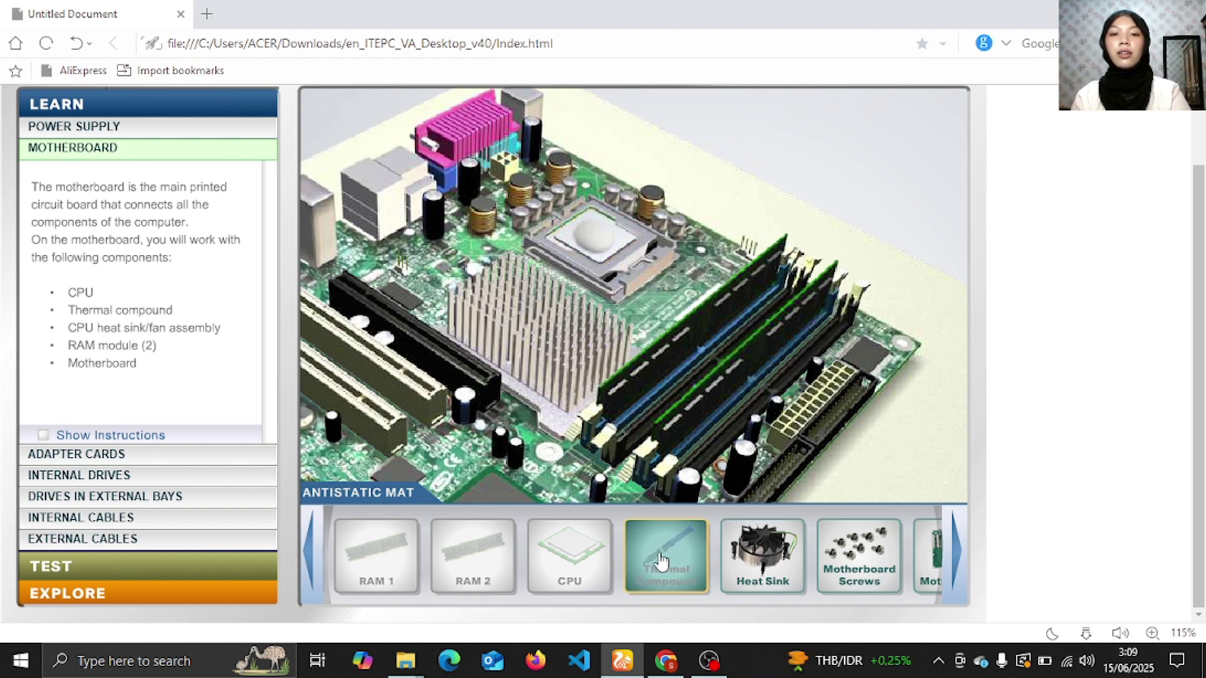
# - Inspect the CPU's top surface in its detailed Explore view and close the view
pyautogui.click(572, 585)
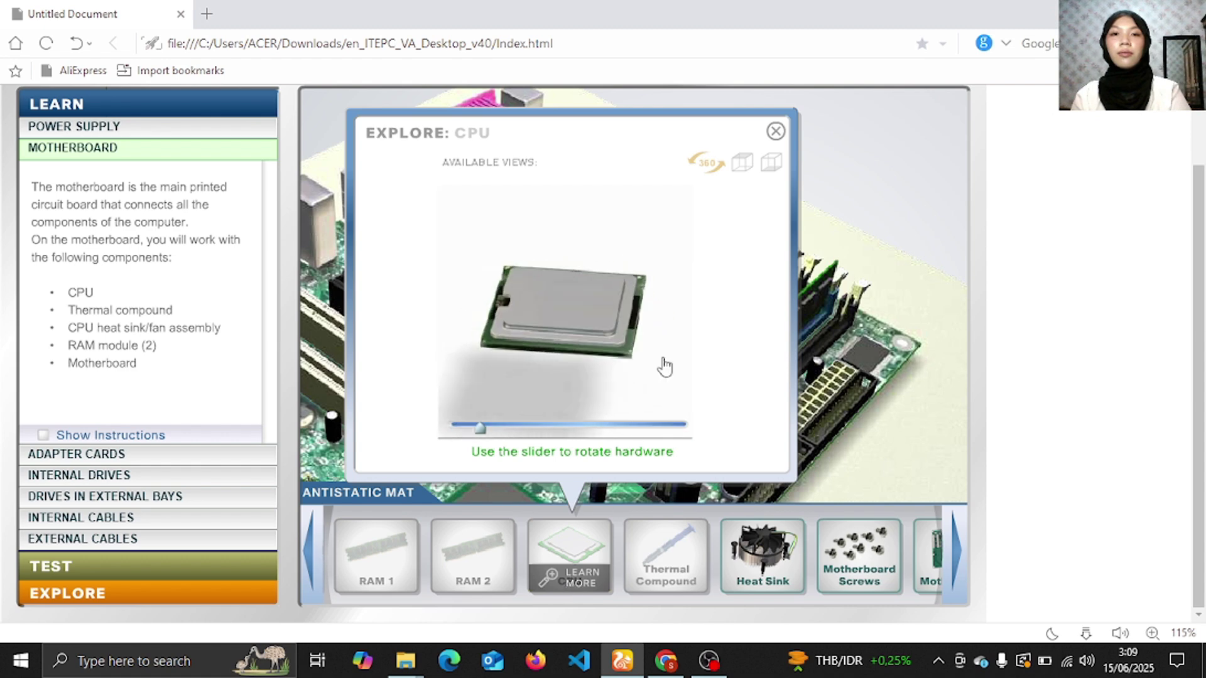
pyautogui.click(751, 164)
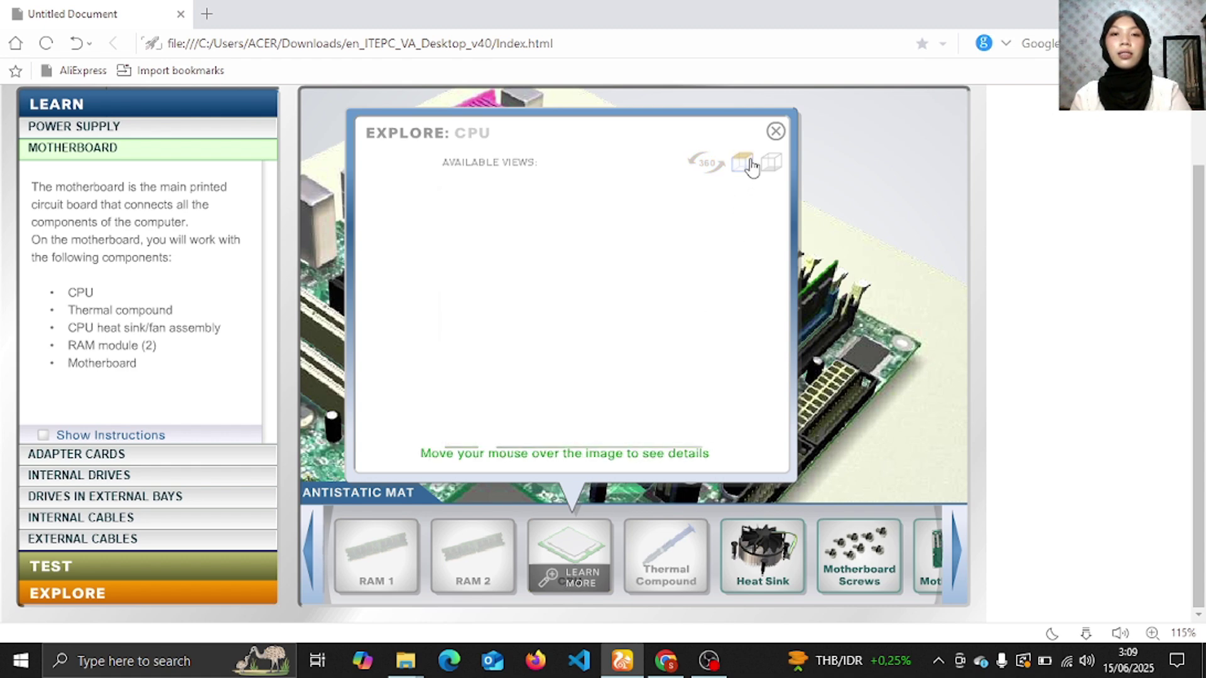
pyautogui.moveTo(631, 293)
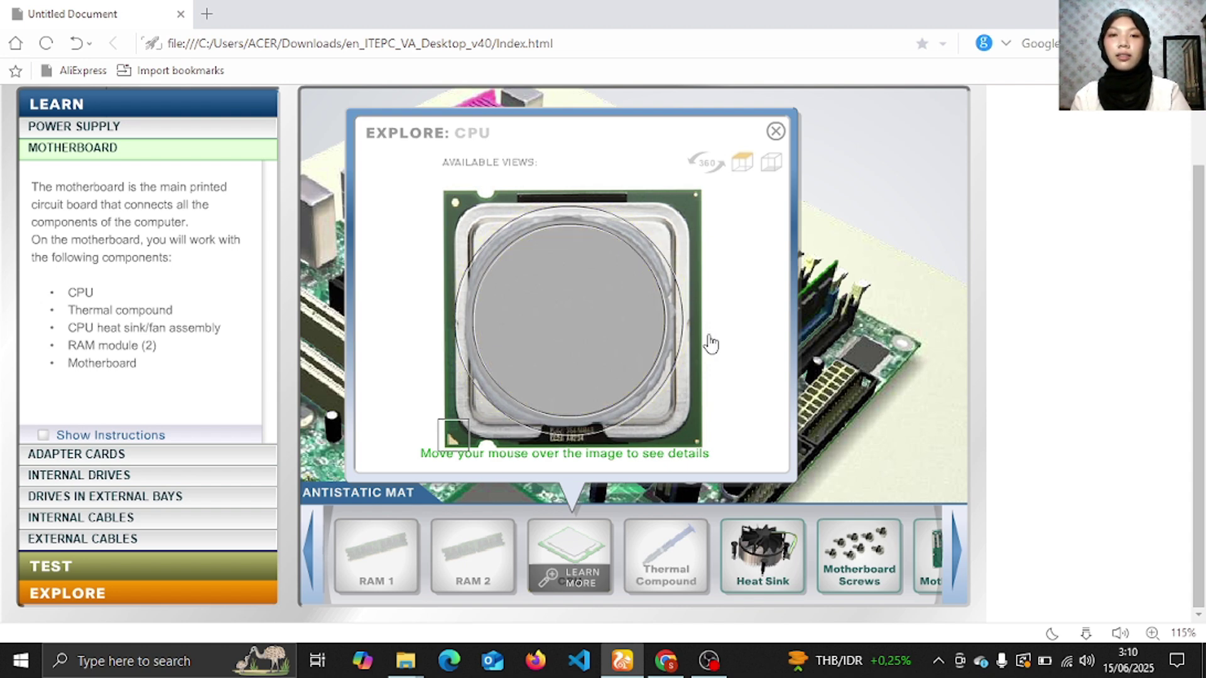
pyautogui.click(776, 132)
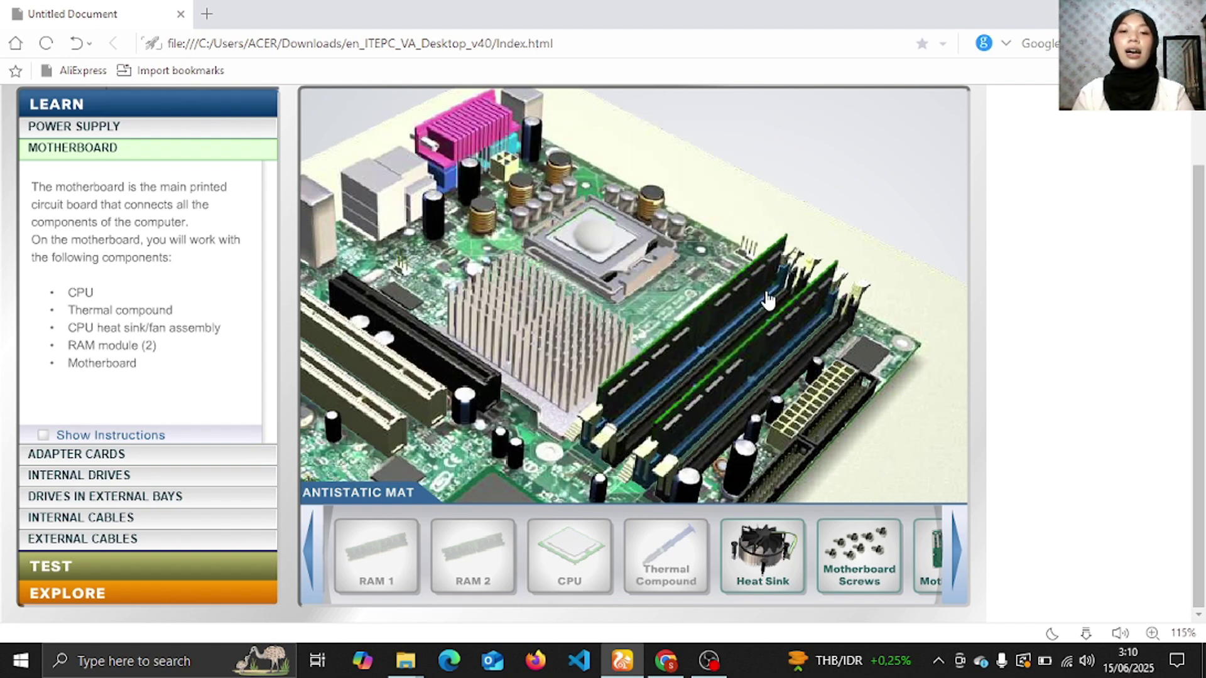
# - Examine the Heat Sink in its Explore view by rotating it and viewing its top and bottom, and close the view
pyautogui.moveTo(781, 568)
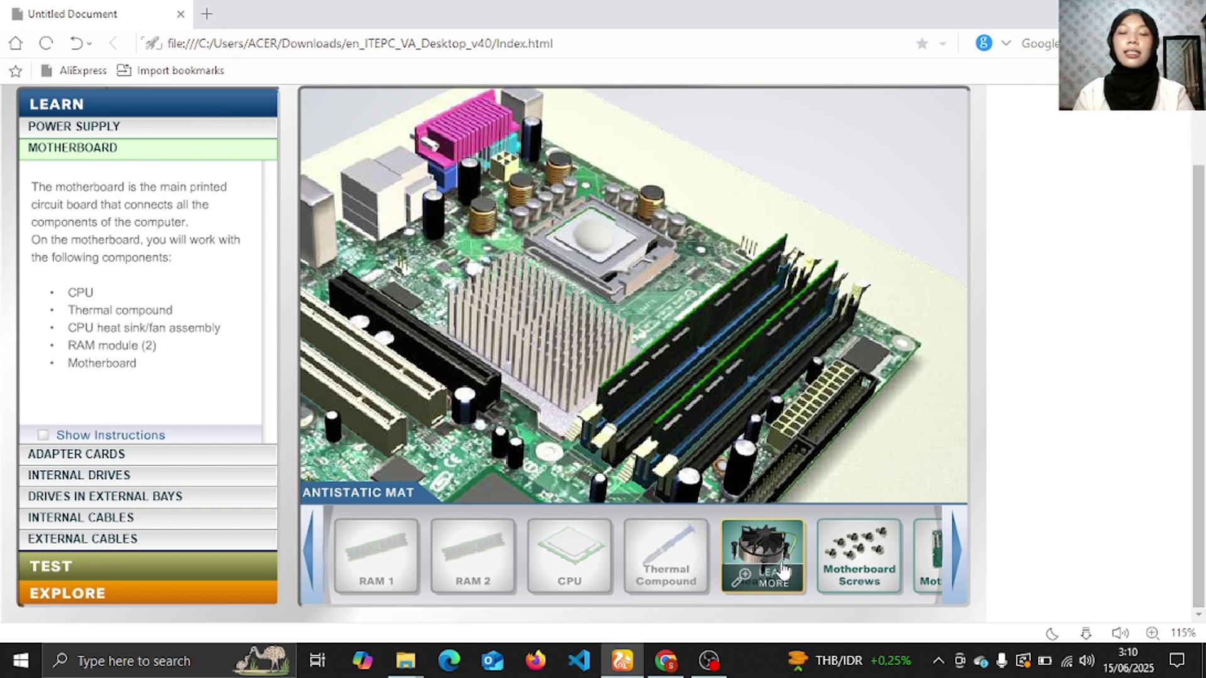
pyautogui.click(774, 576)
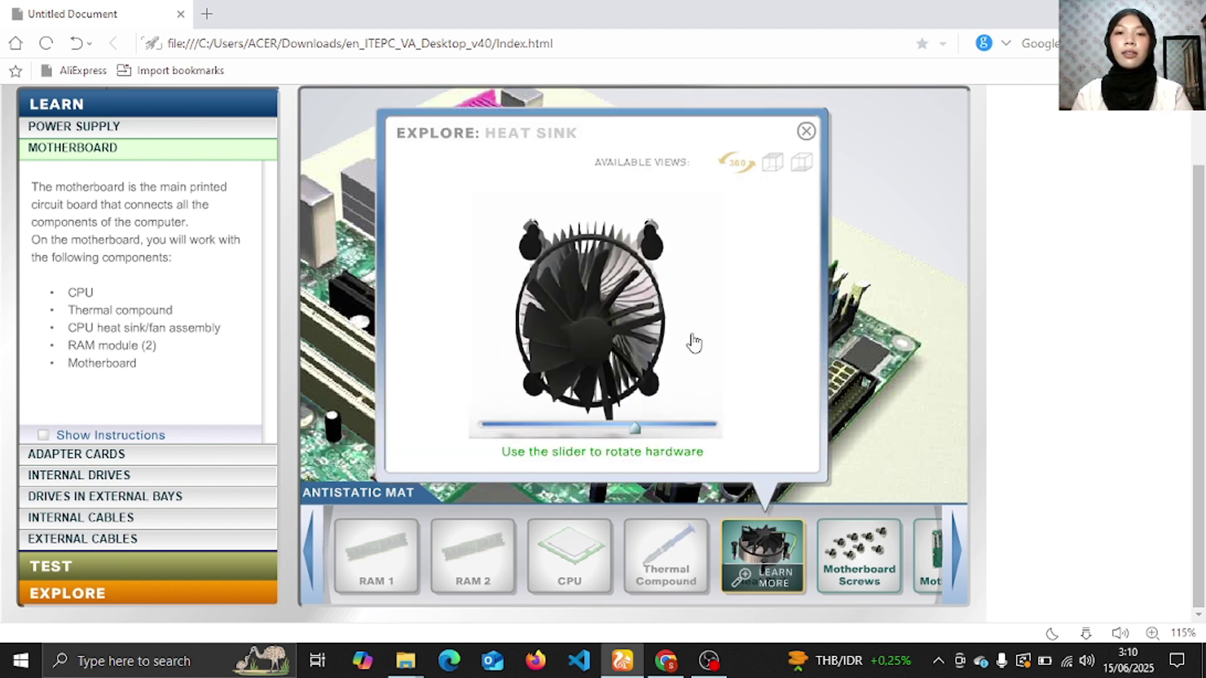
pyautogui.click(636, 432)
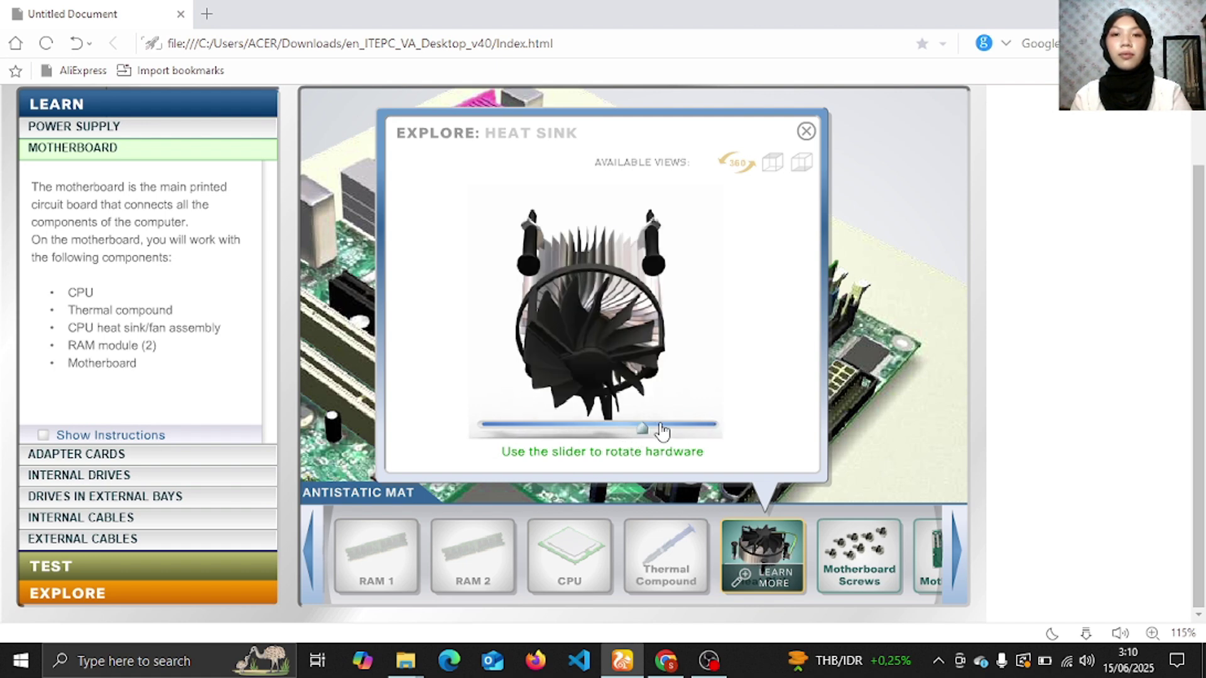
pyautogui.moveTo(640, 432); pyautogui.dragTo(607, 432)
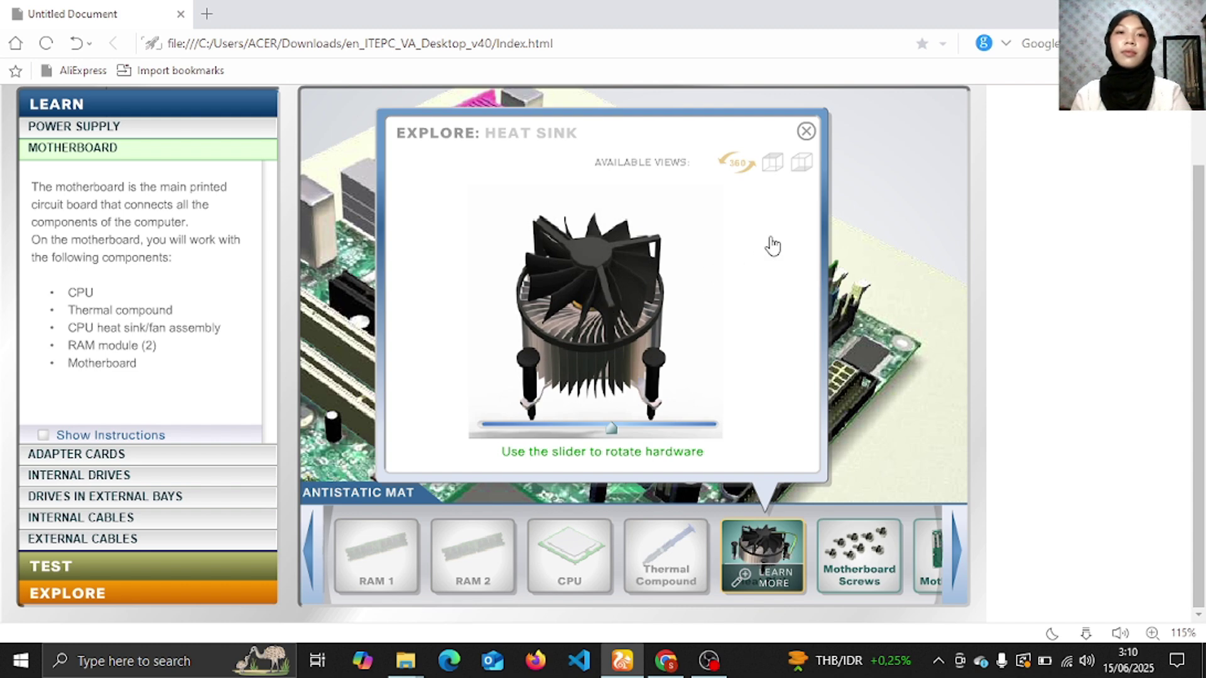
pyautogui.click(771, 164)
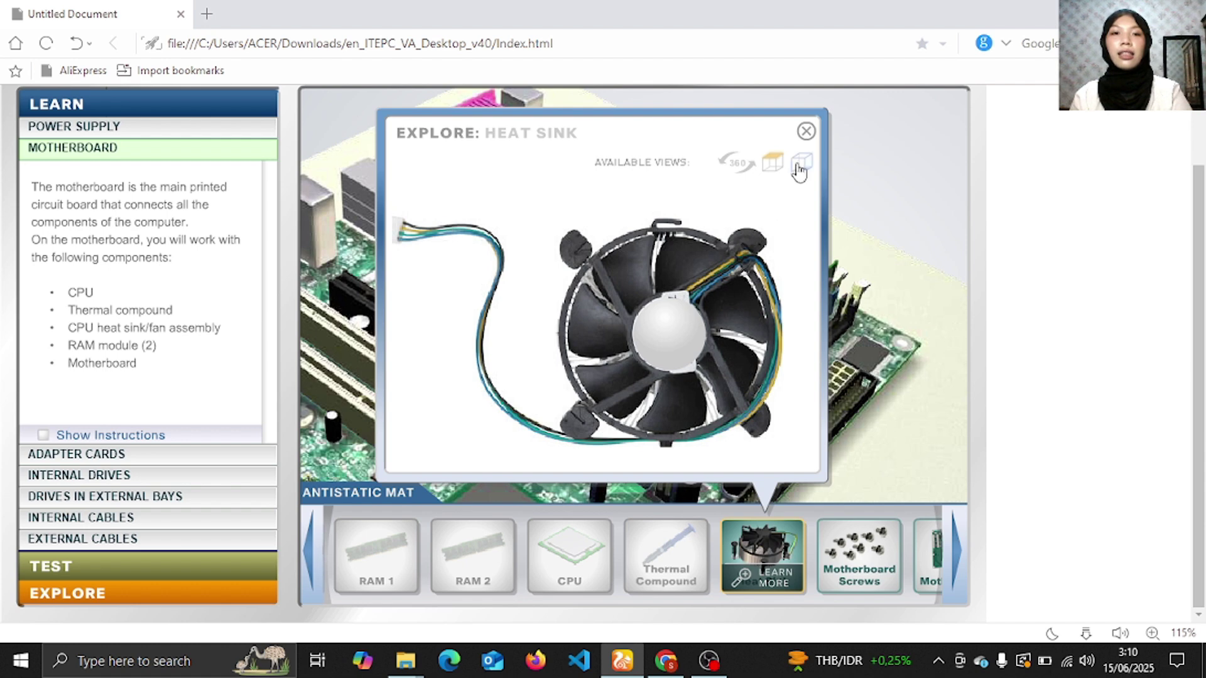
pyautogui.click(801, 167)
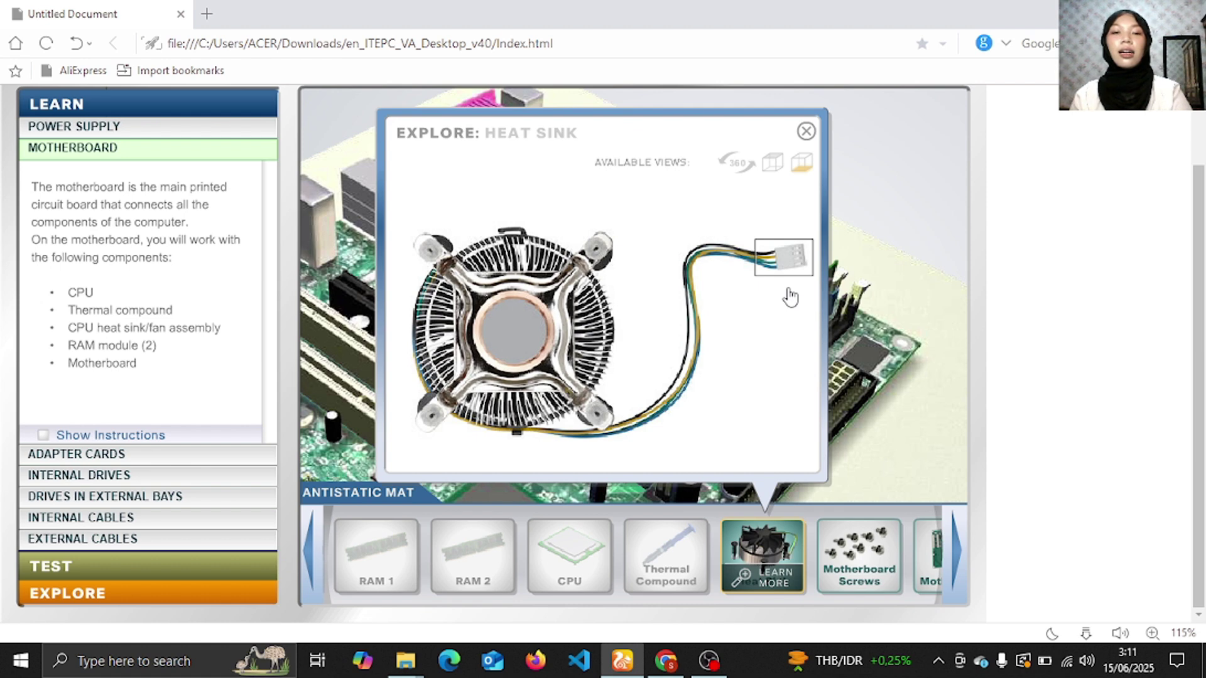
pyautogui.click(806, 132)
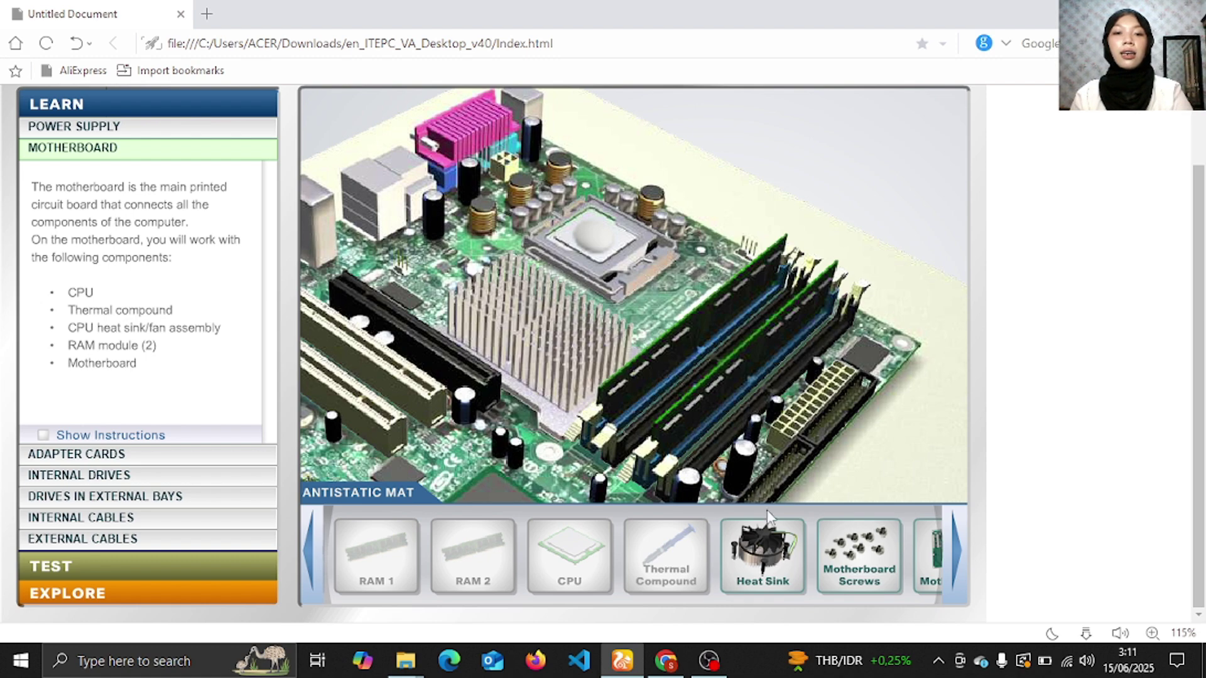
# - Mount the Heat Sink over the CPU, fasten it at a highlighted post, and plug its fan cable into the motherboard connector
pyautogui.click(777, 541)
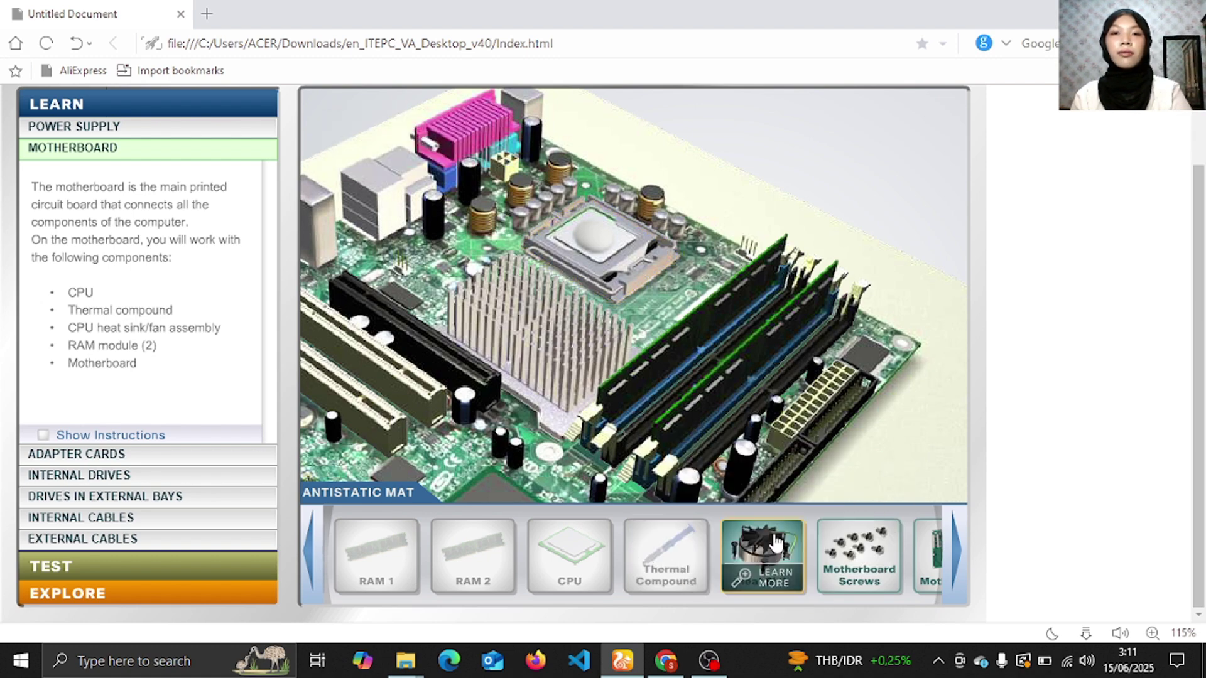
pyautogui.moveTo(777, 542); pyautogui.dragTo(627, 207)
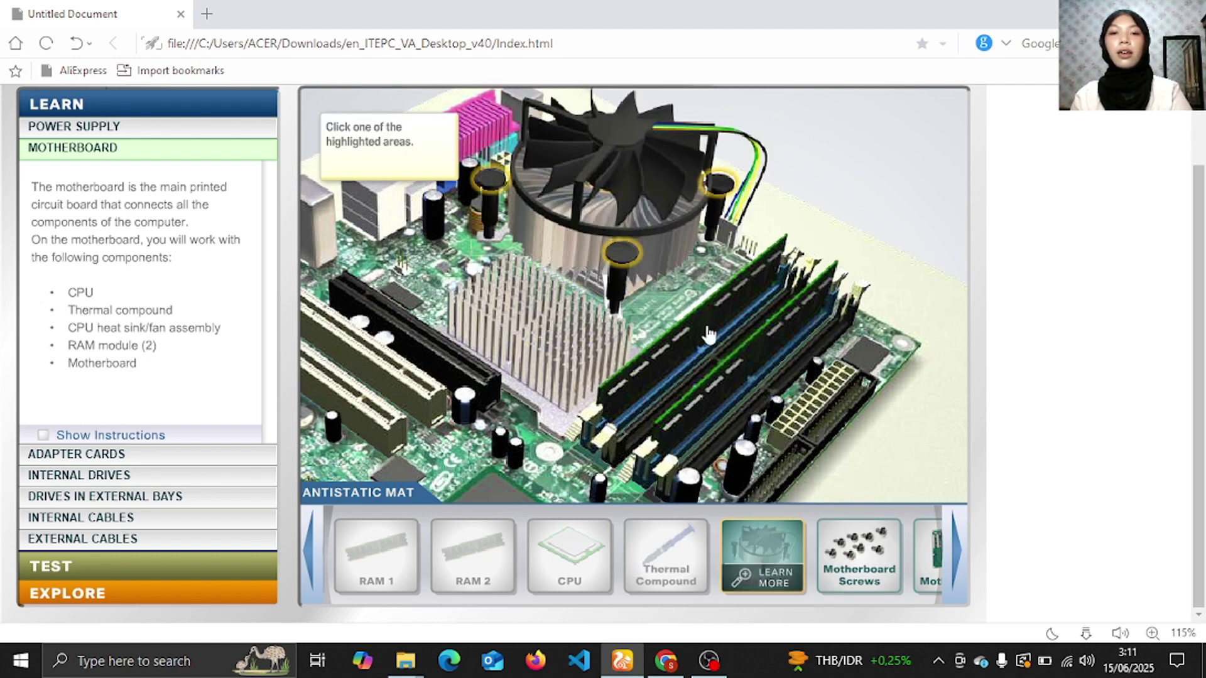
pyautogui.click(627, 262)
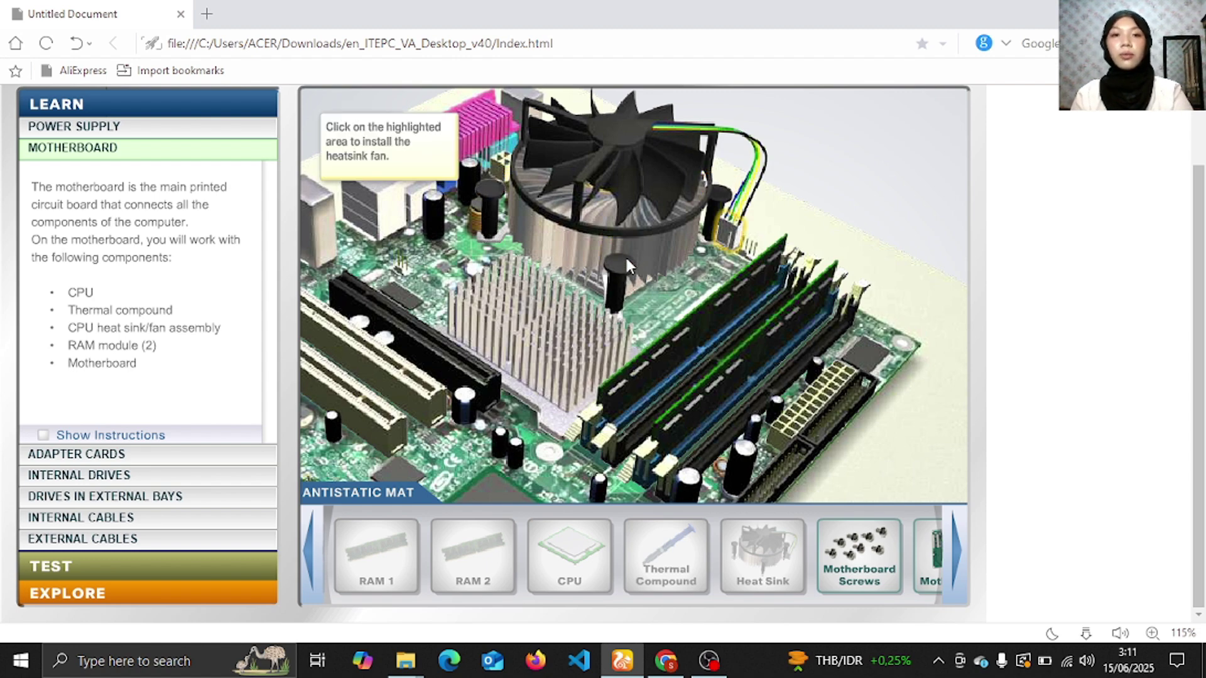
pyautogui.click(729, 229)
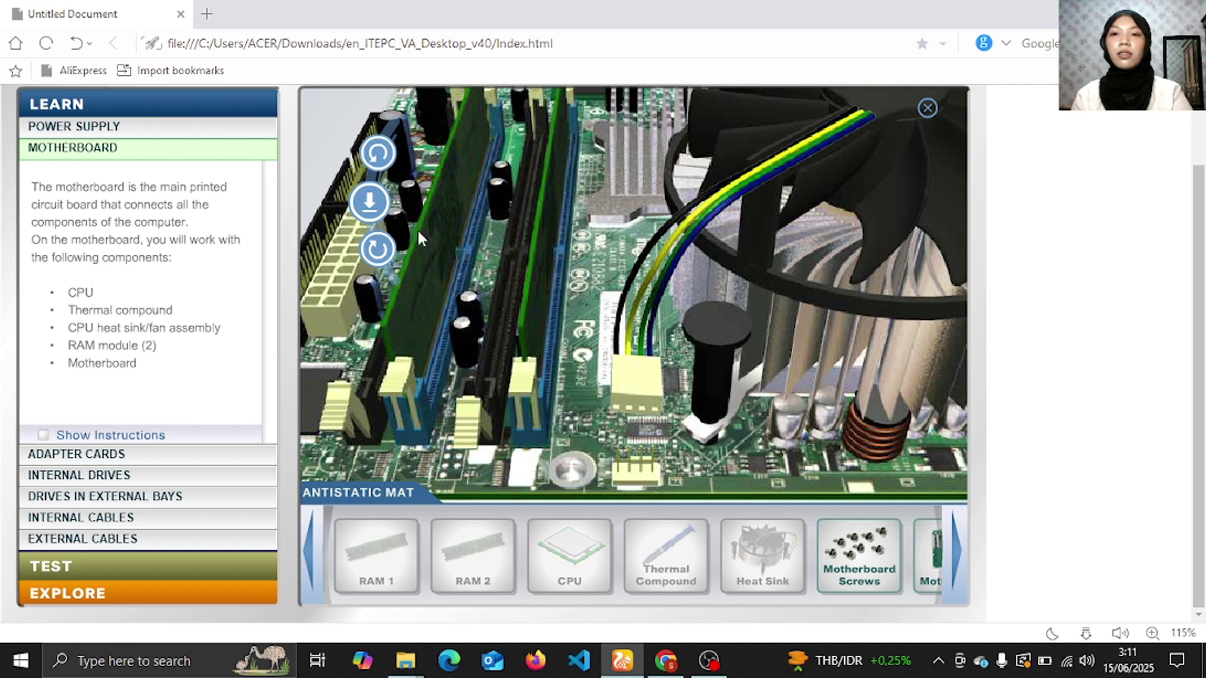
pyautogui.click(370, 203)
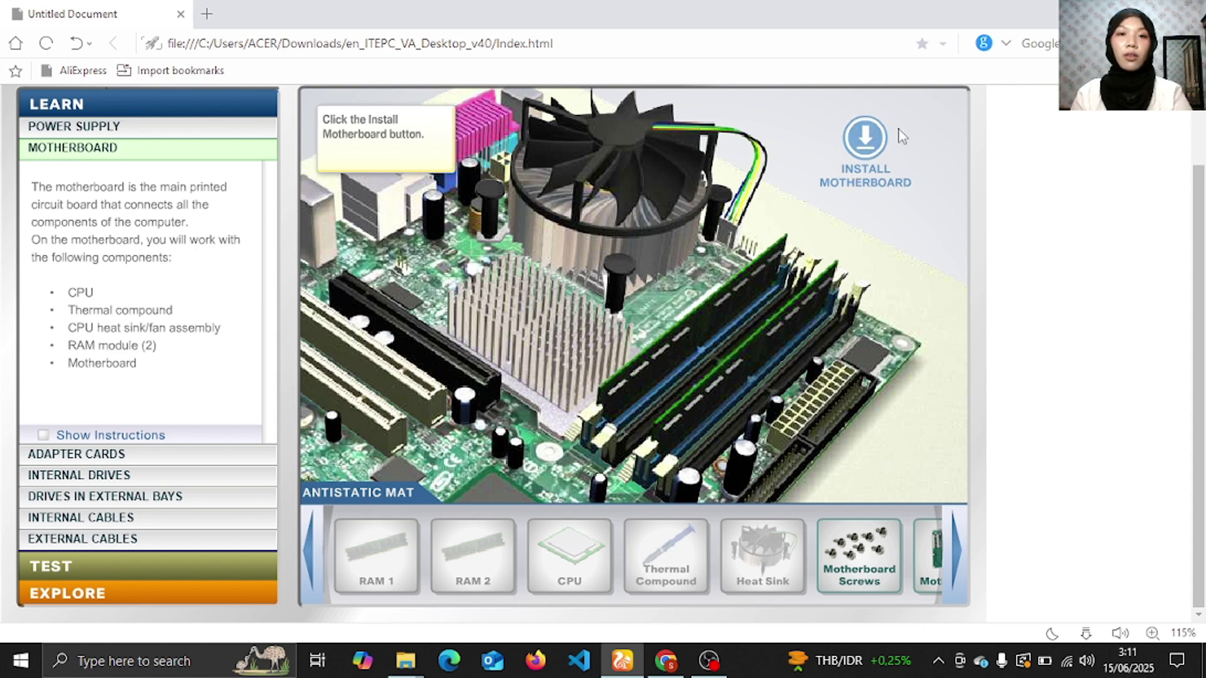
# - Install the motherboard in the case, rotated to match the rear port openings, and secure it with the Motherboard Screws
pyautogui.click(866, 138)
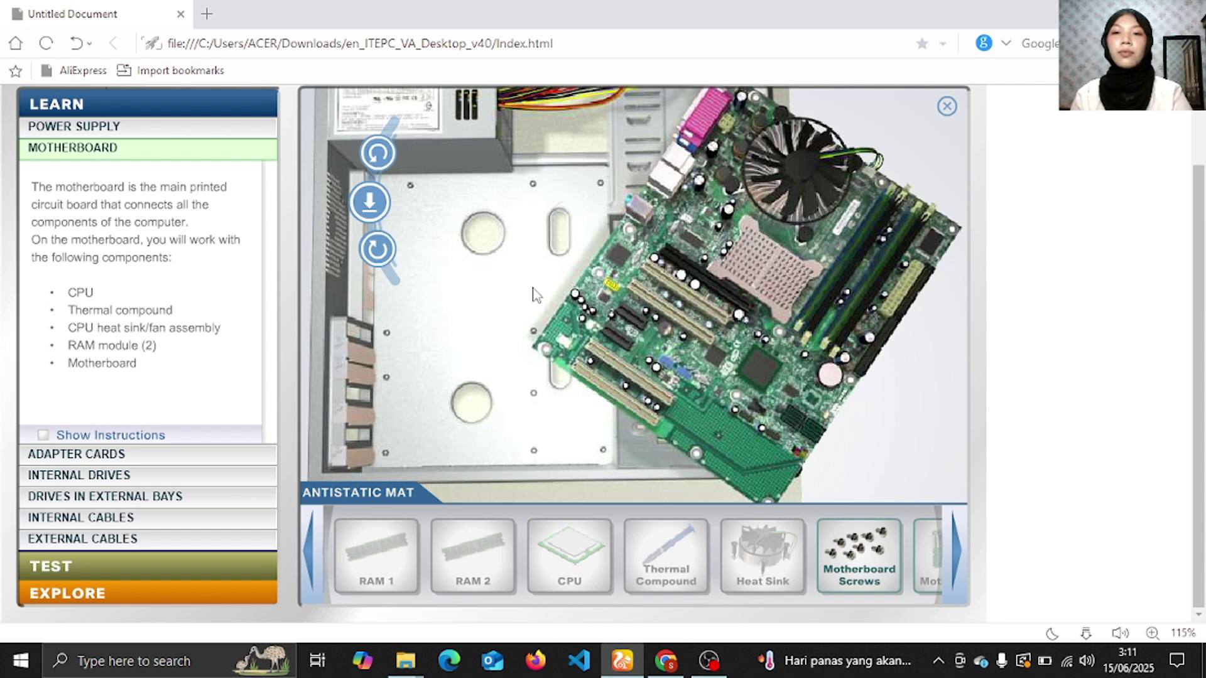
pyautogui.click(375, 261)
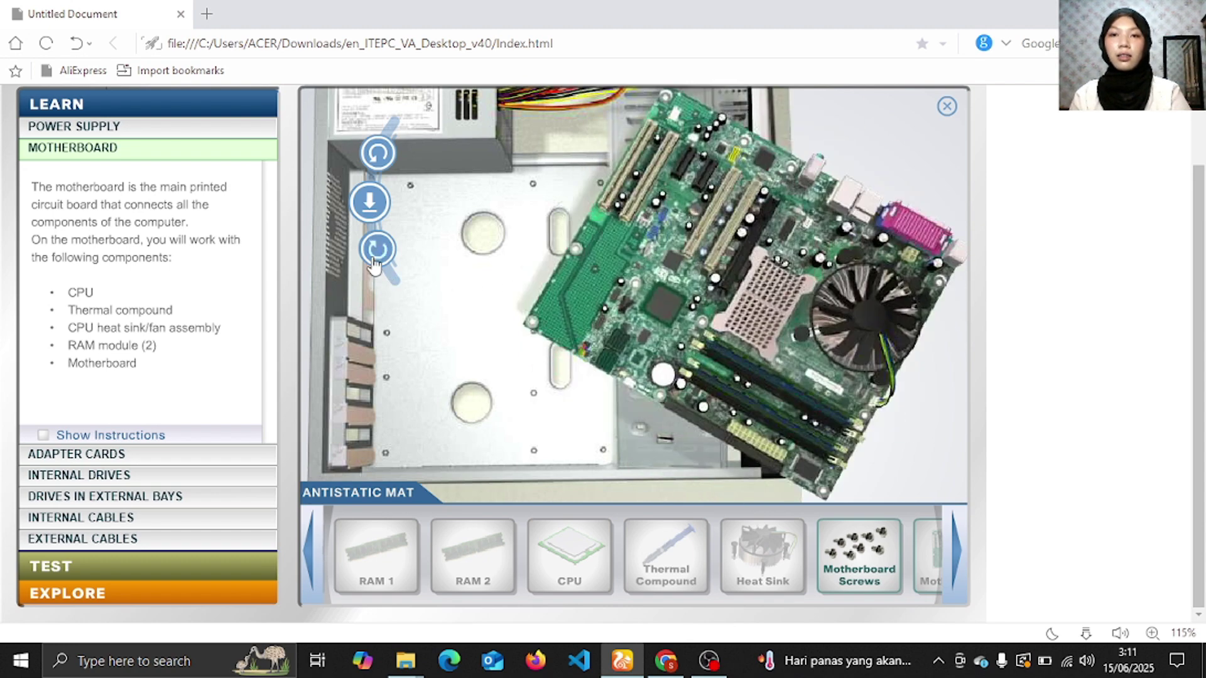
pyautogui.click(375, 261)
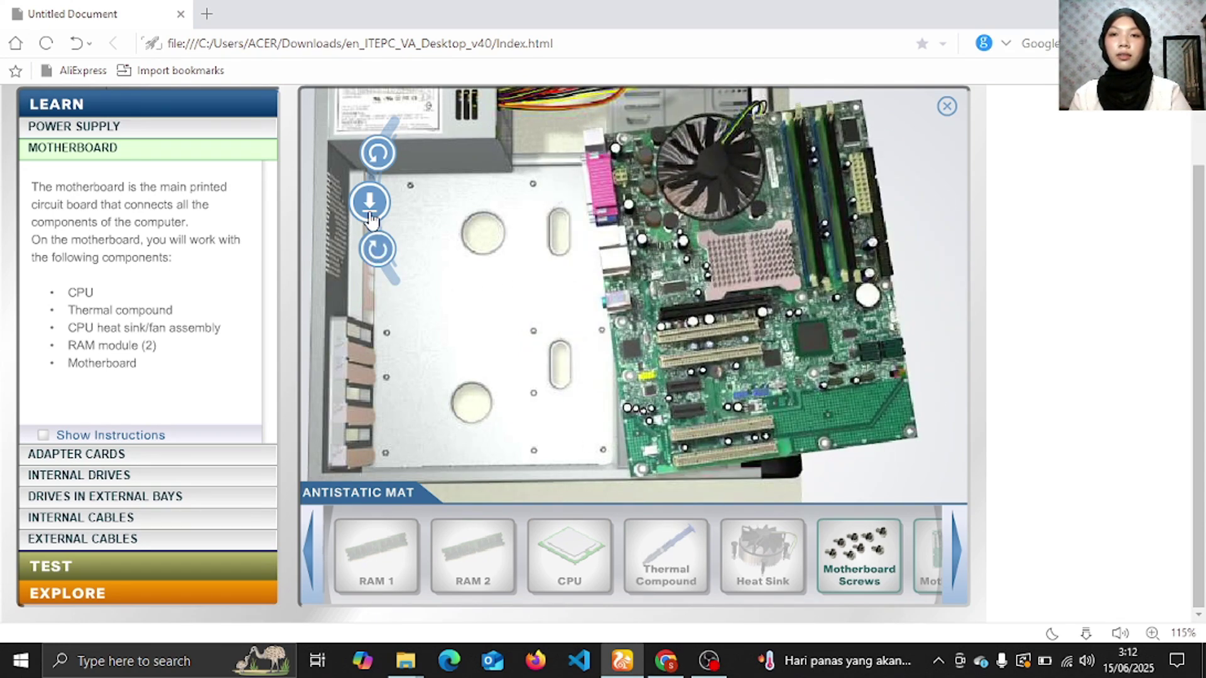
pyautogui.click(370, 207)
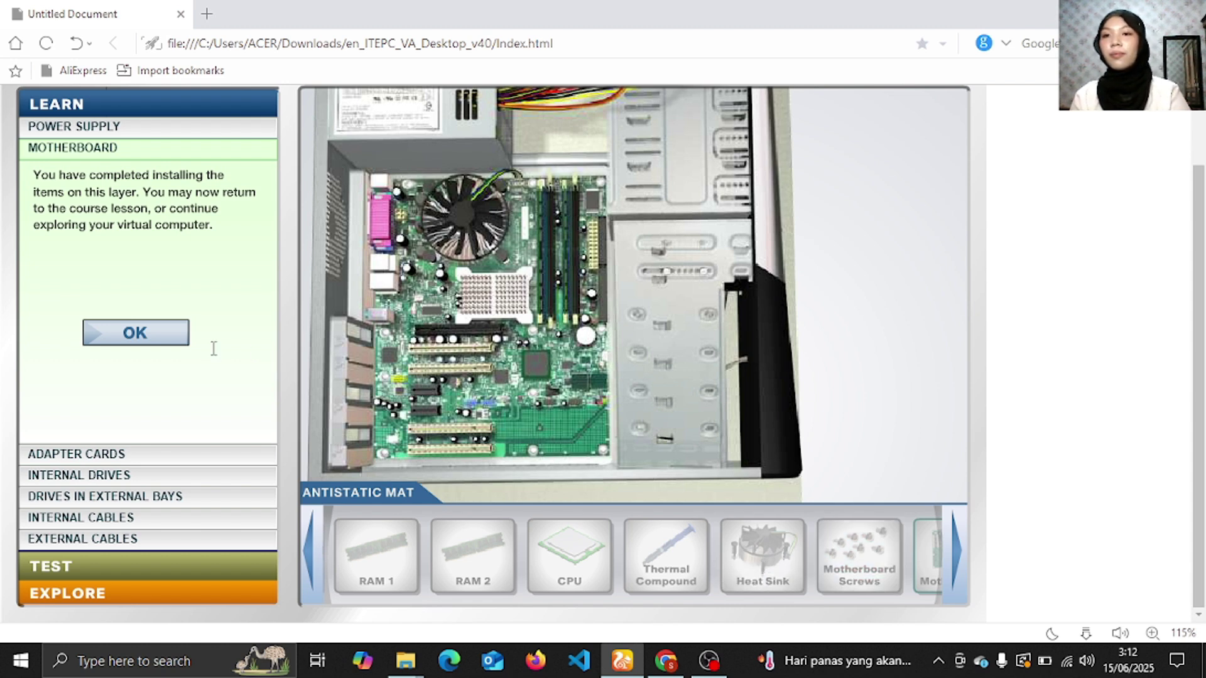
# - Acknowledge the finished motherboard layer and open the Adapter Cards layer
pyautogui.click(135, 333)
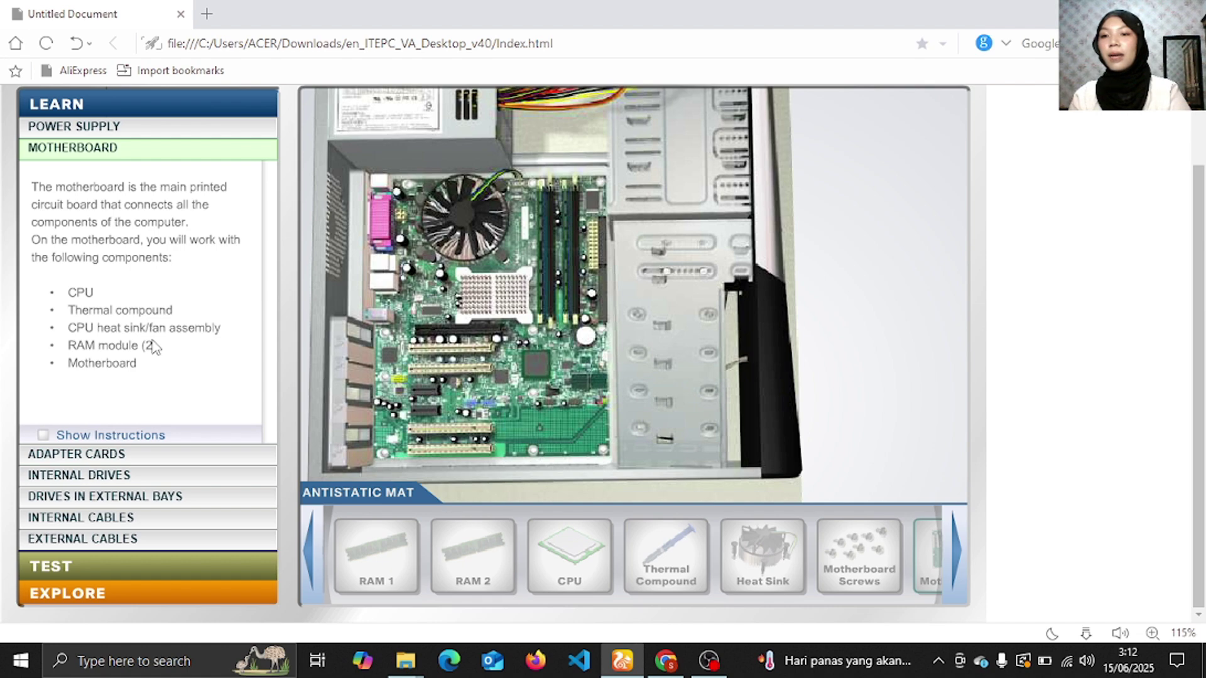
pyautogui.click(125, 461)
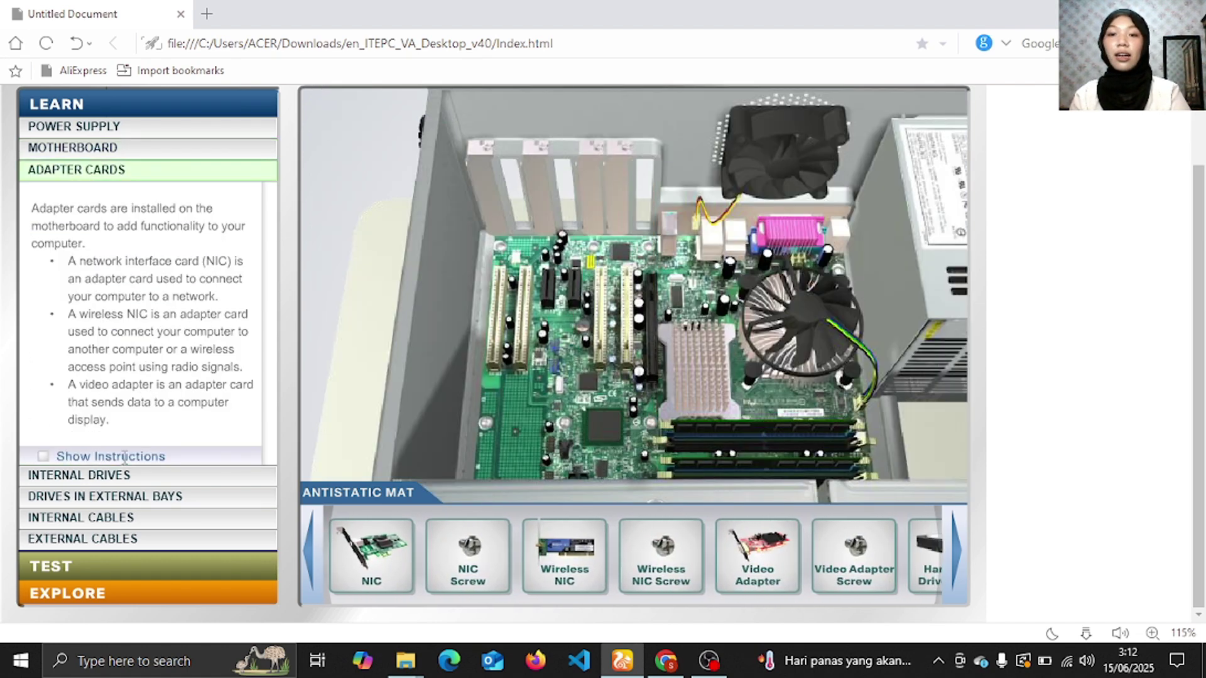
# - Examine the front, bracket and back views of the NIC in its Explore view, and close the view
pyautogui.moveTo(389, 574)
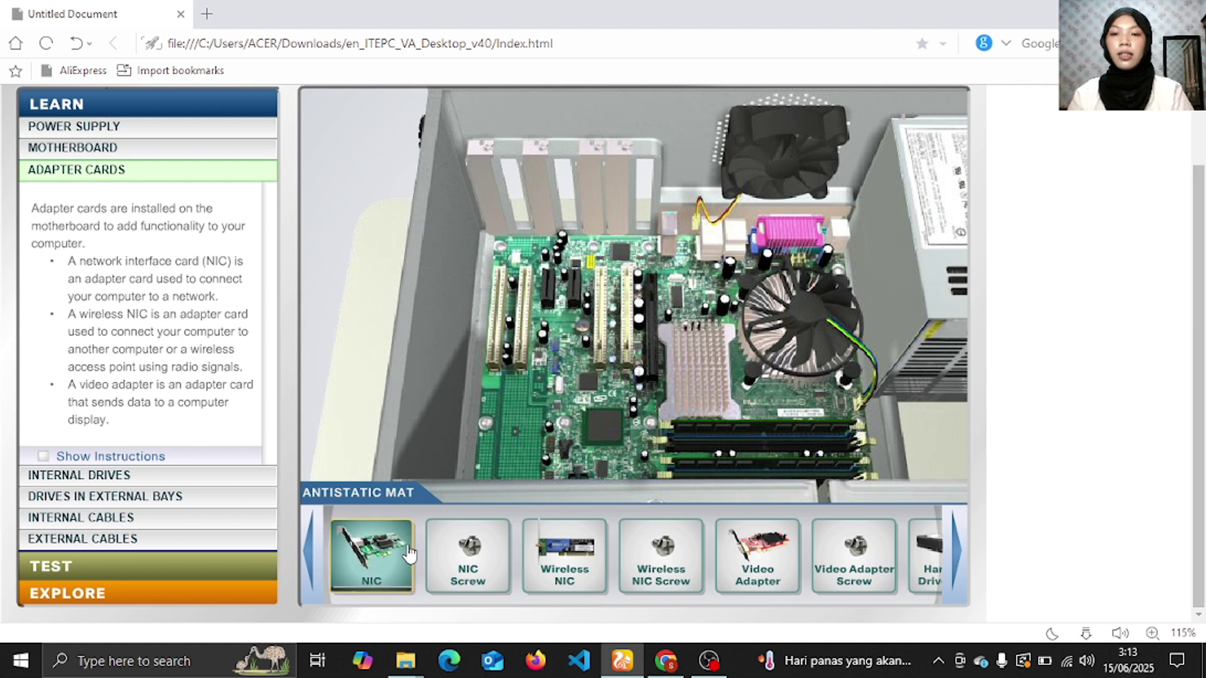
pyautogui.click(384, 577)
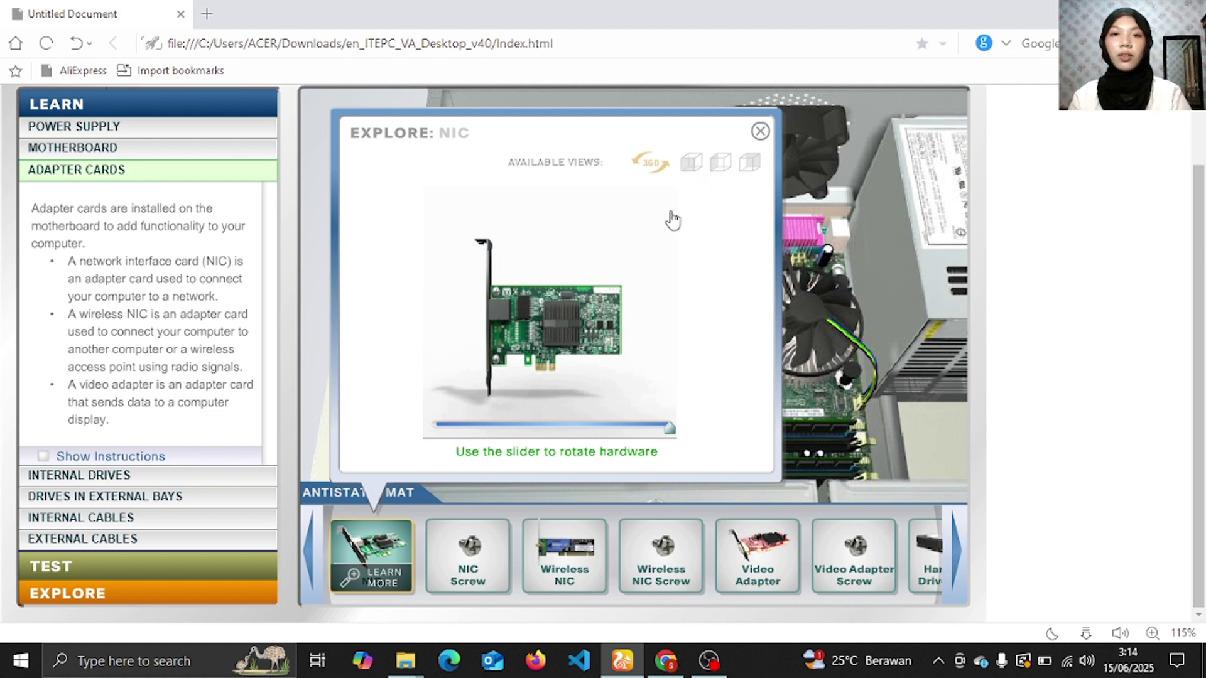
pyautogui.click(690, 165)
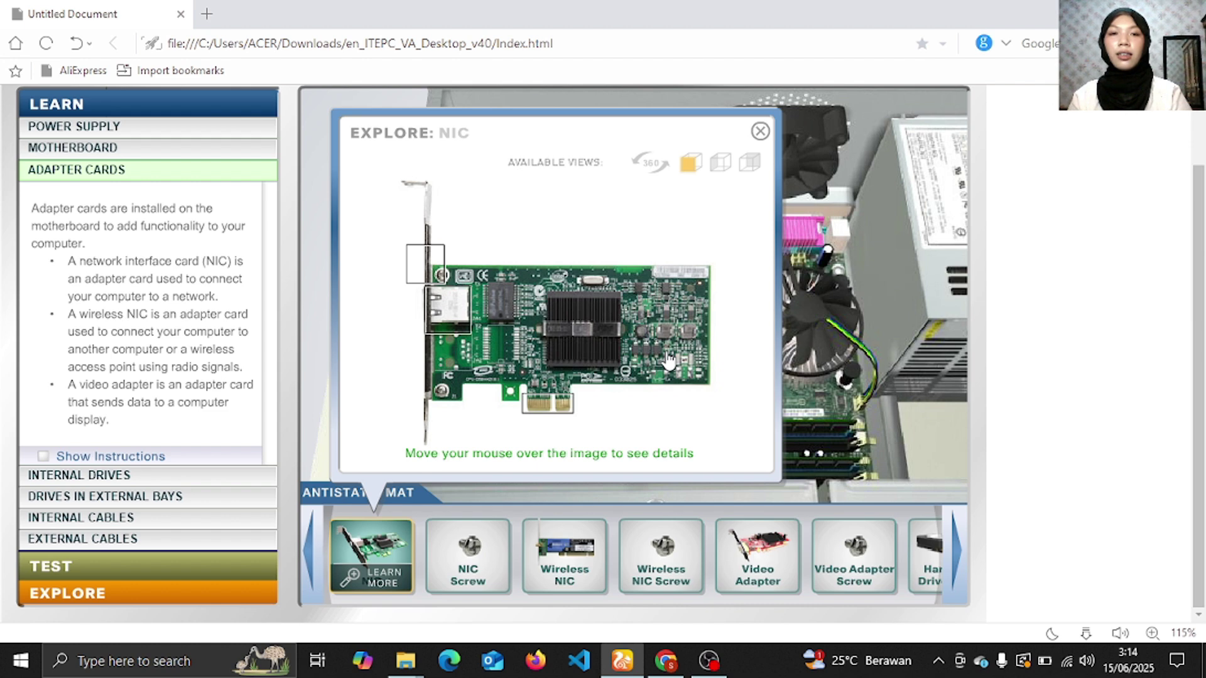
pyautogui.click(721, 164)
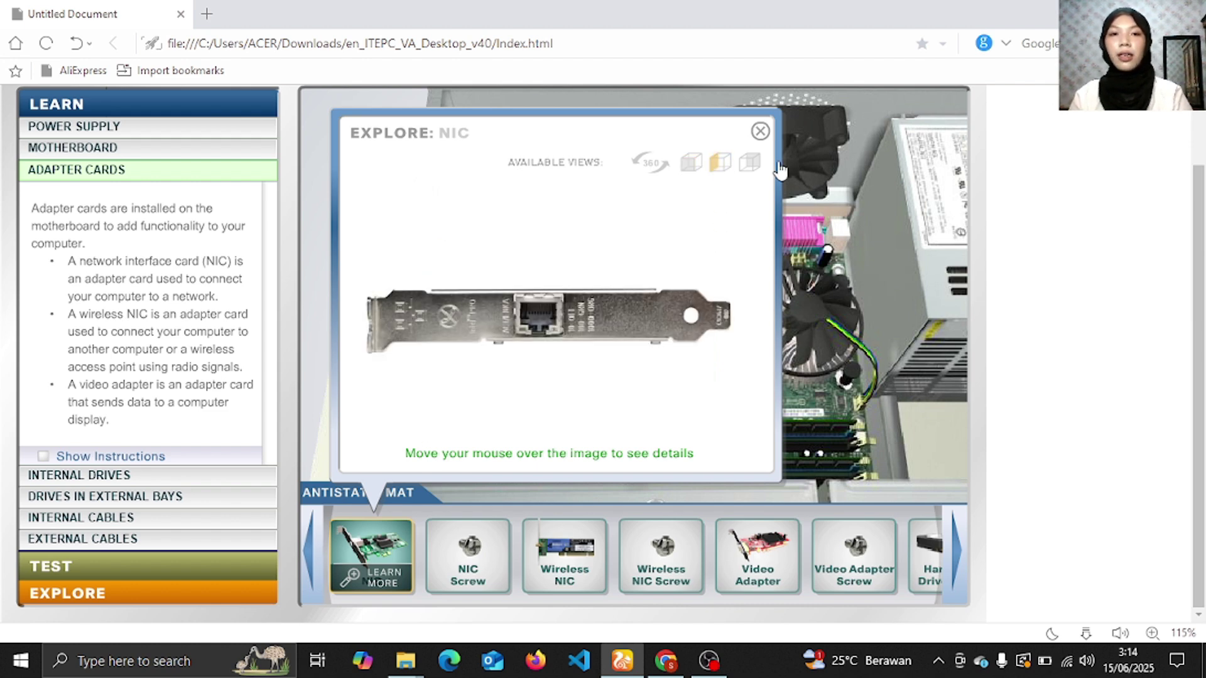
pyautogui.click(750, 164)
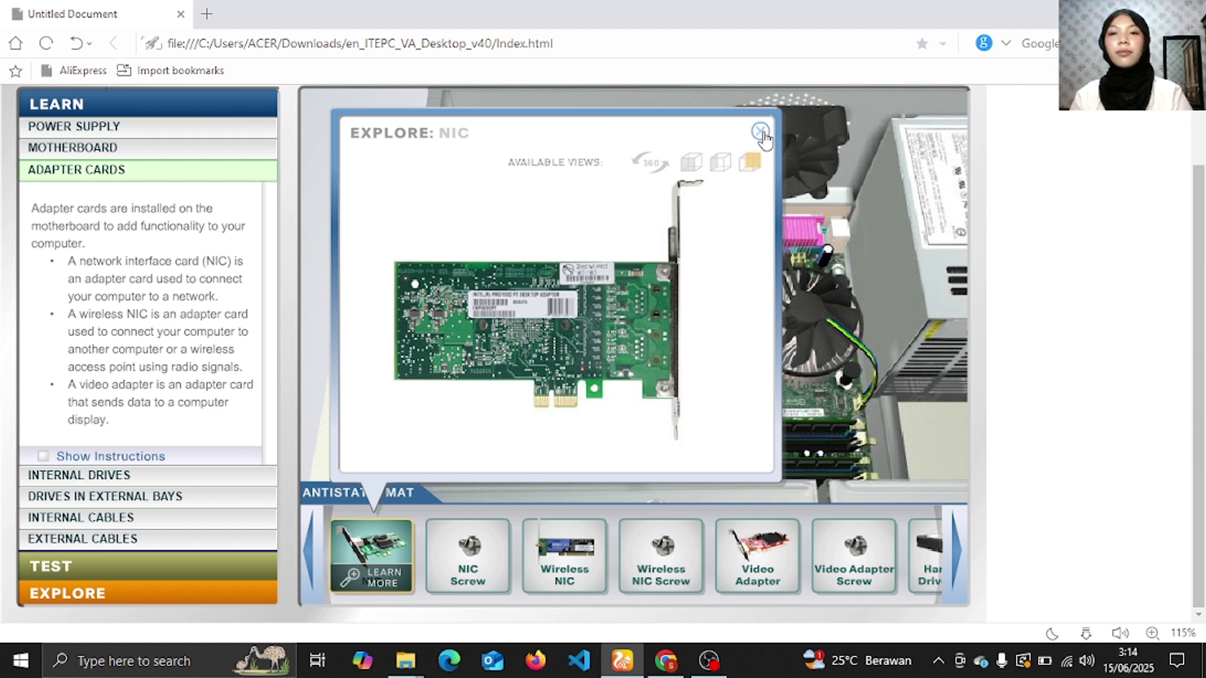
pyautogui.click(760, 132)
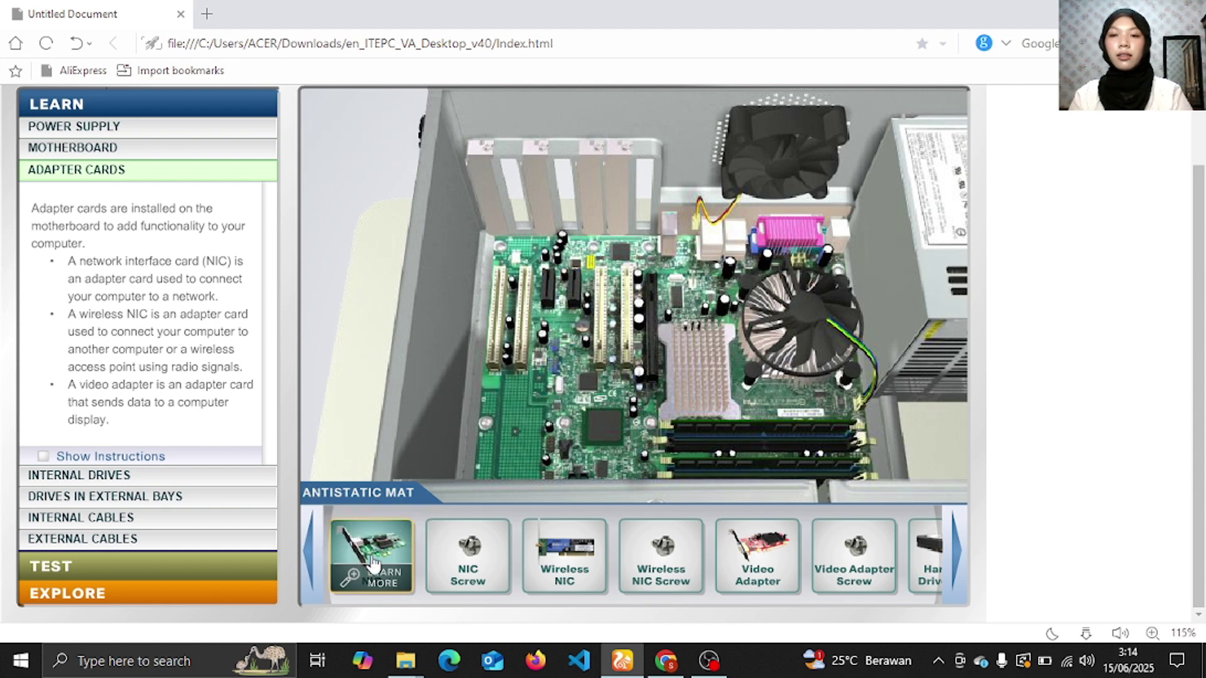
# - Install the NIC in its expansion slot and secure it with the NIC Screw
pyautogui.moveTo(373, 563); pyautogui.dragTo(383, 139)
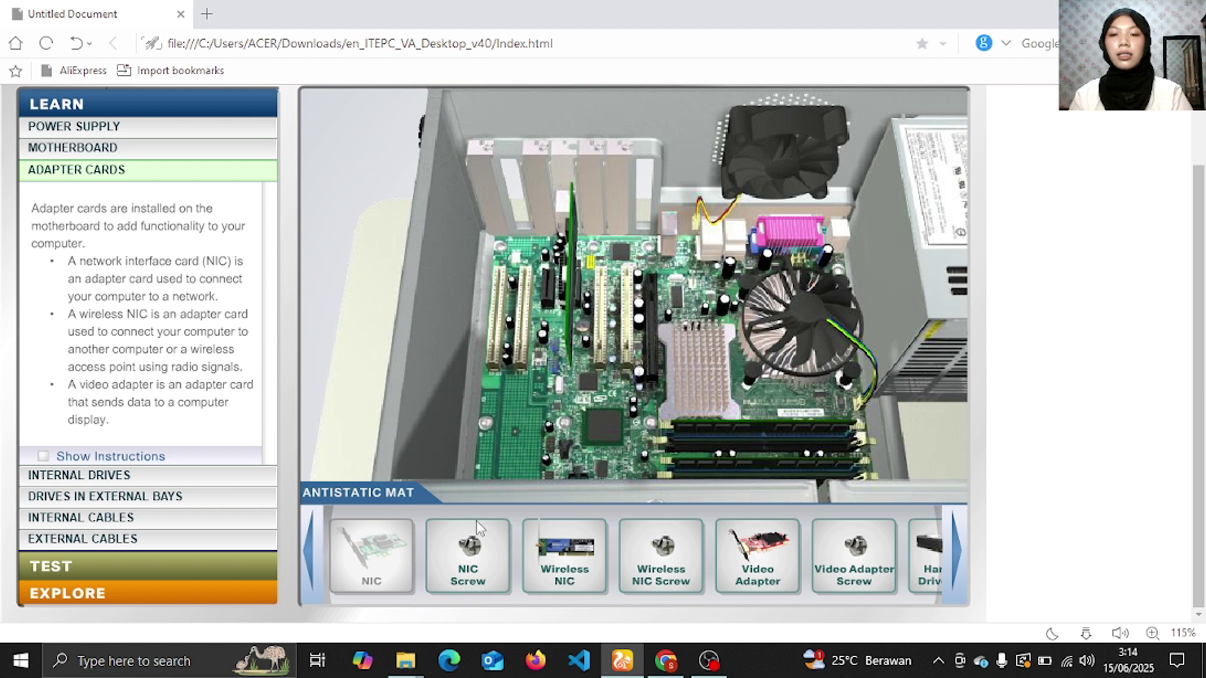
pyautogui.click(470, 572)
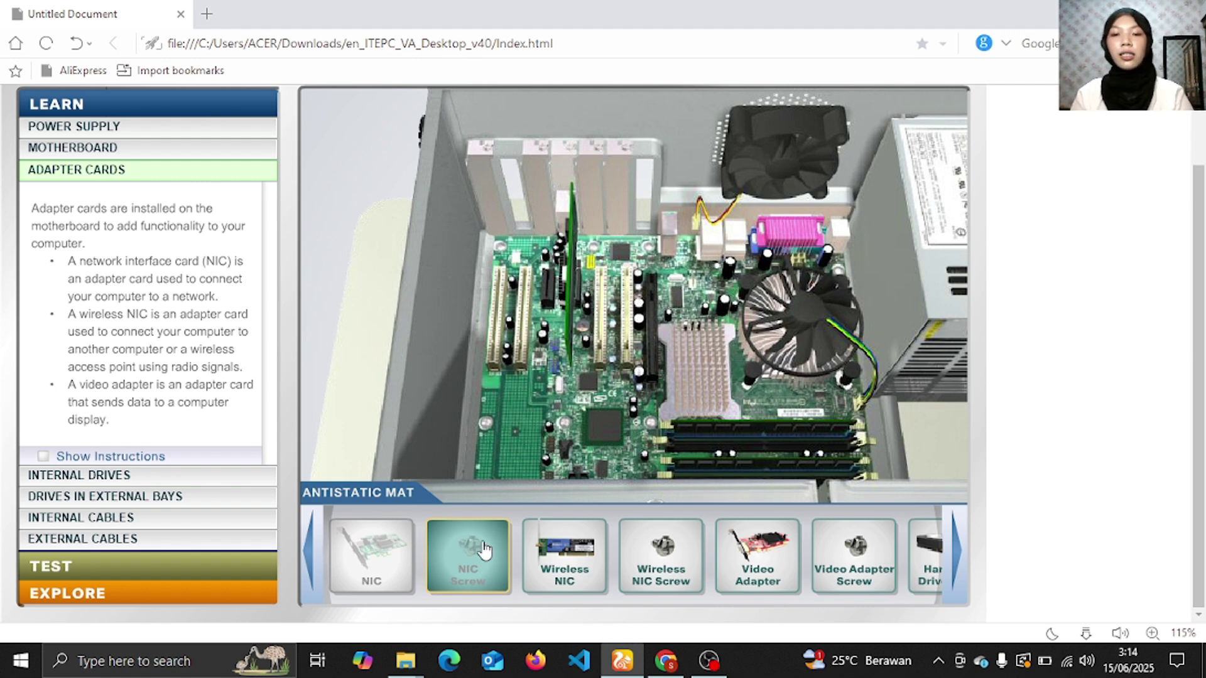
# - Examine the front, bracket and back views of the Wireless NIC in its Explore view, and close the view
pyautogui.click(571, 580)
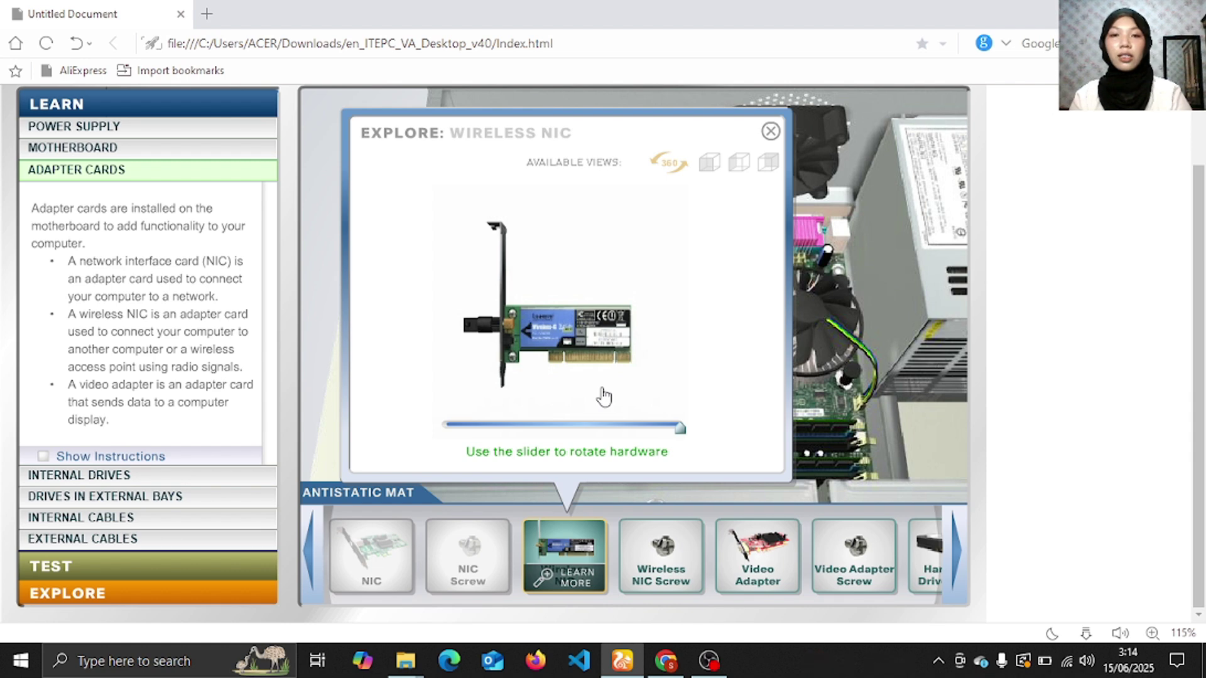
pyautogui.click(713, 171)
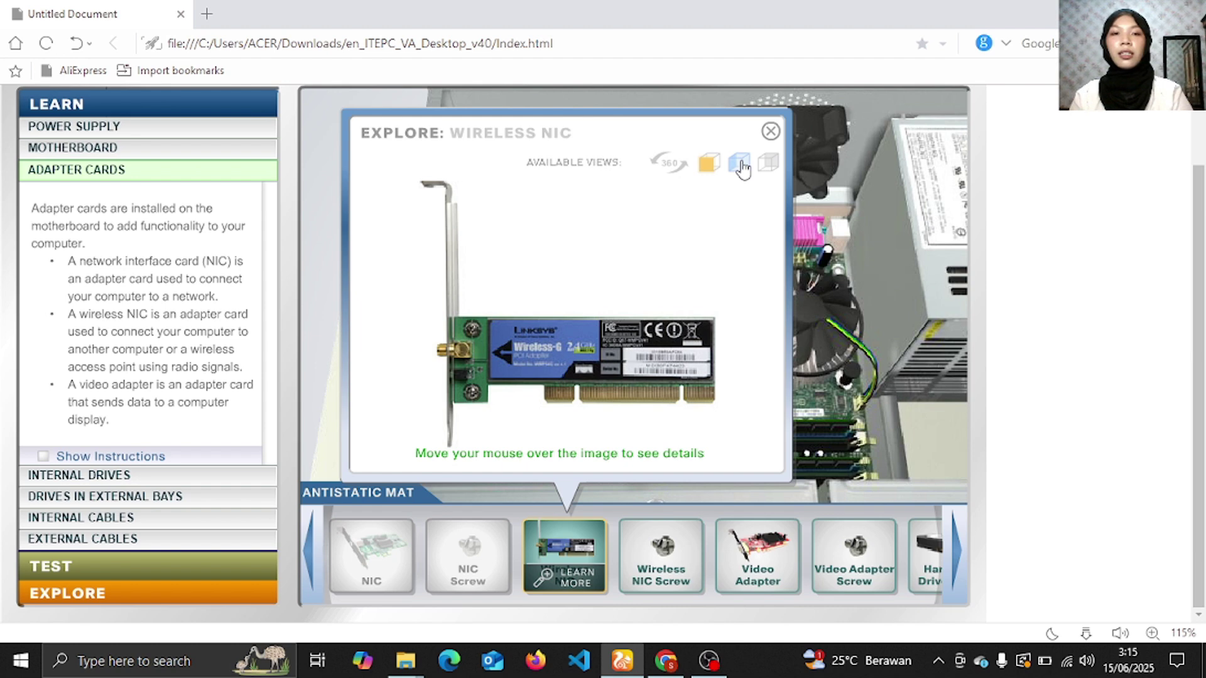
pyautogui.click(739, 165)
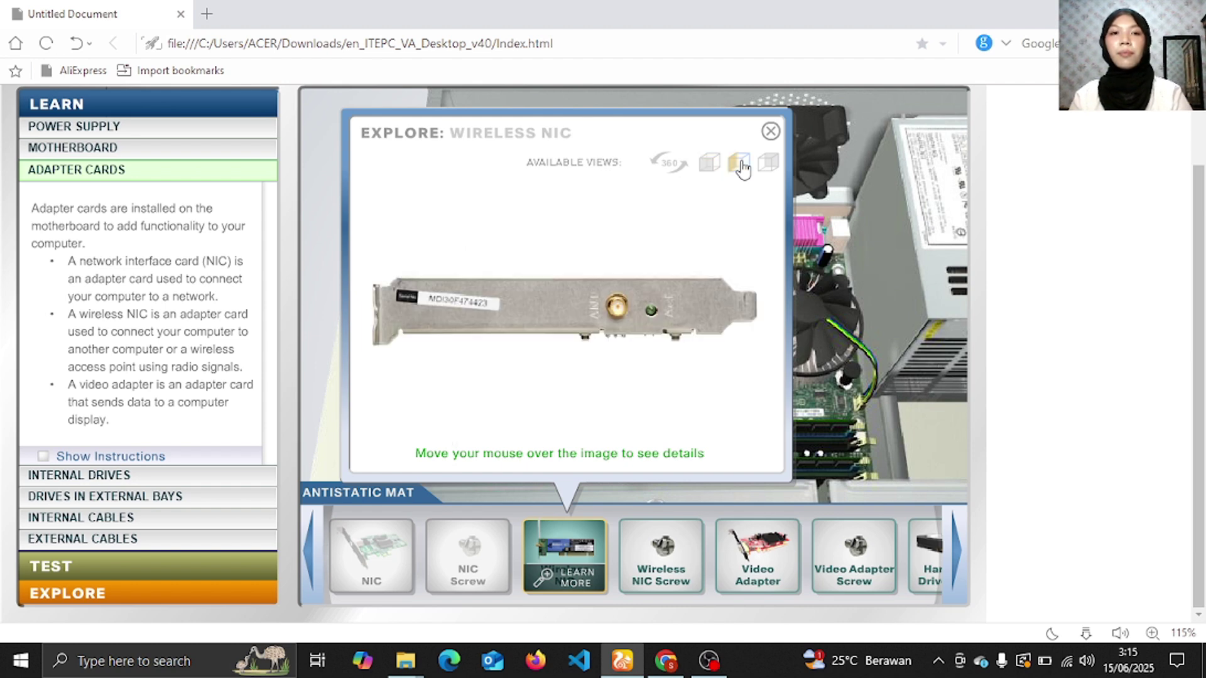
pyautogui.click(768, 166)
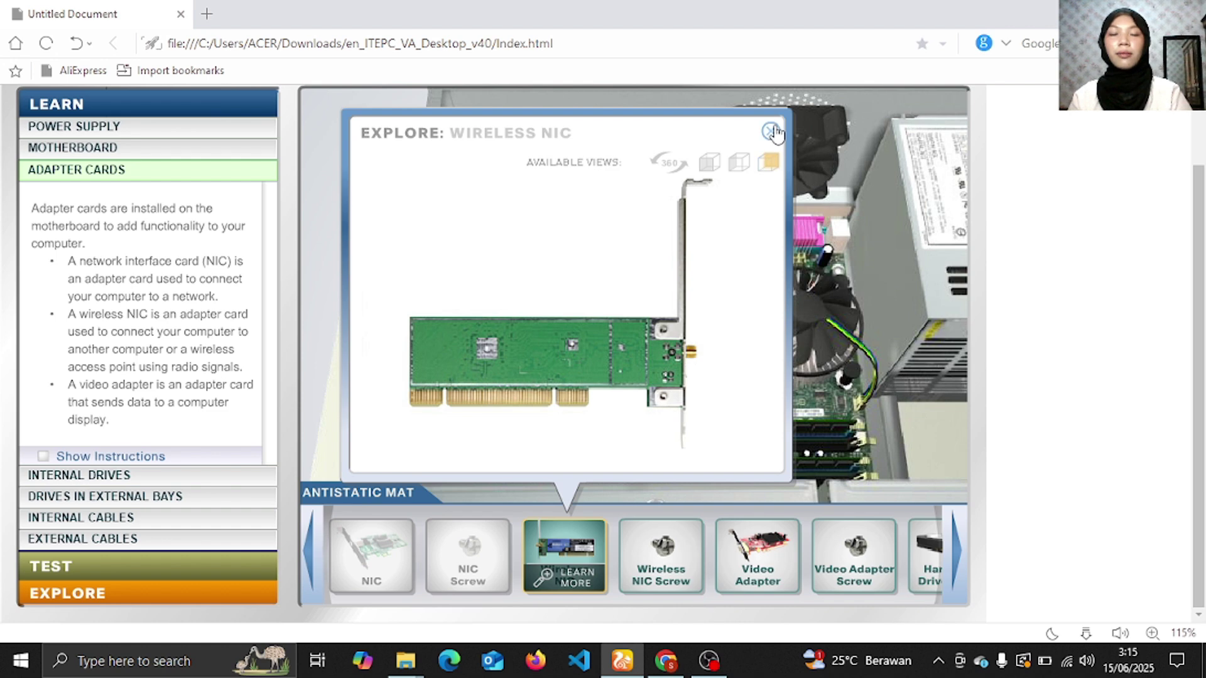
pyautogui.click(771, 131)
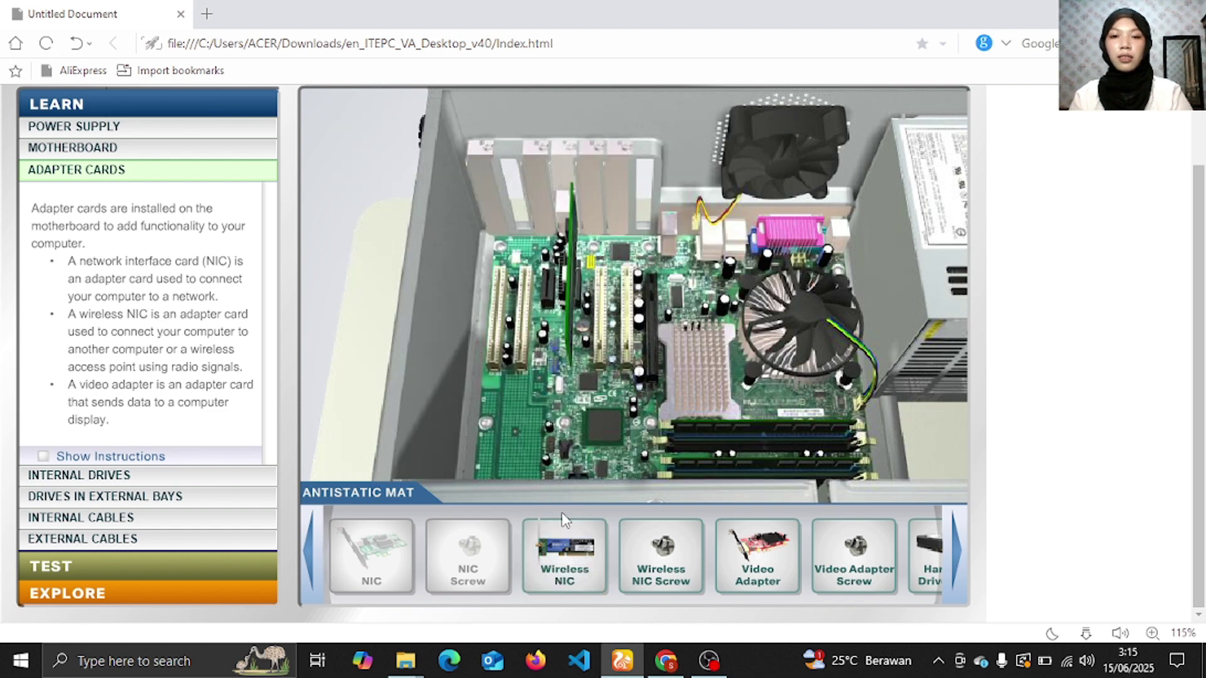
# - Install the Wireless NIC in its expansion slot and secure it with the Wireless NIC Screw
pyautogui.click(561, 552)
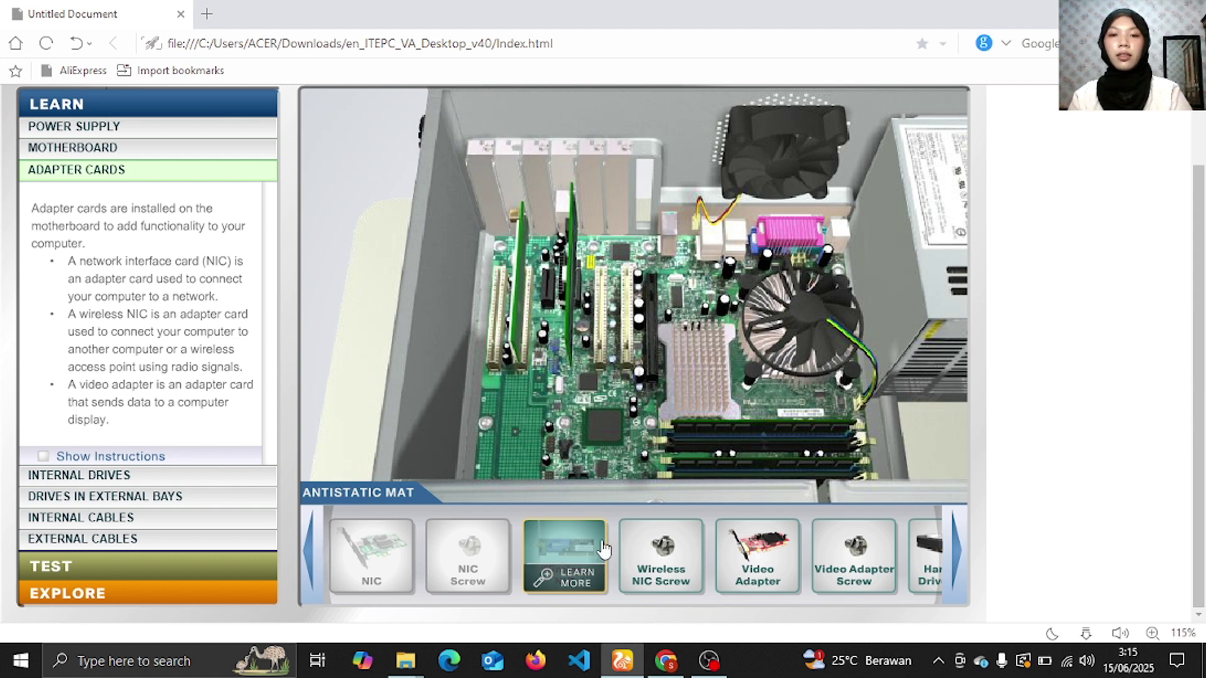
pyautogui.click(661, 556)
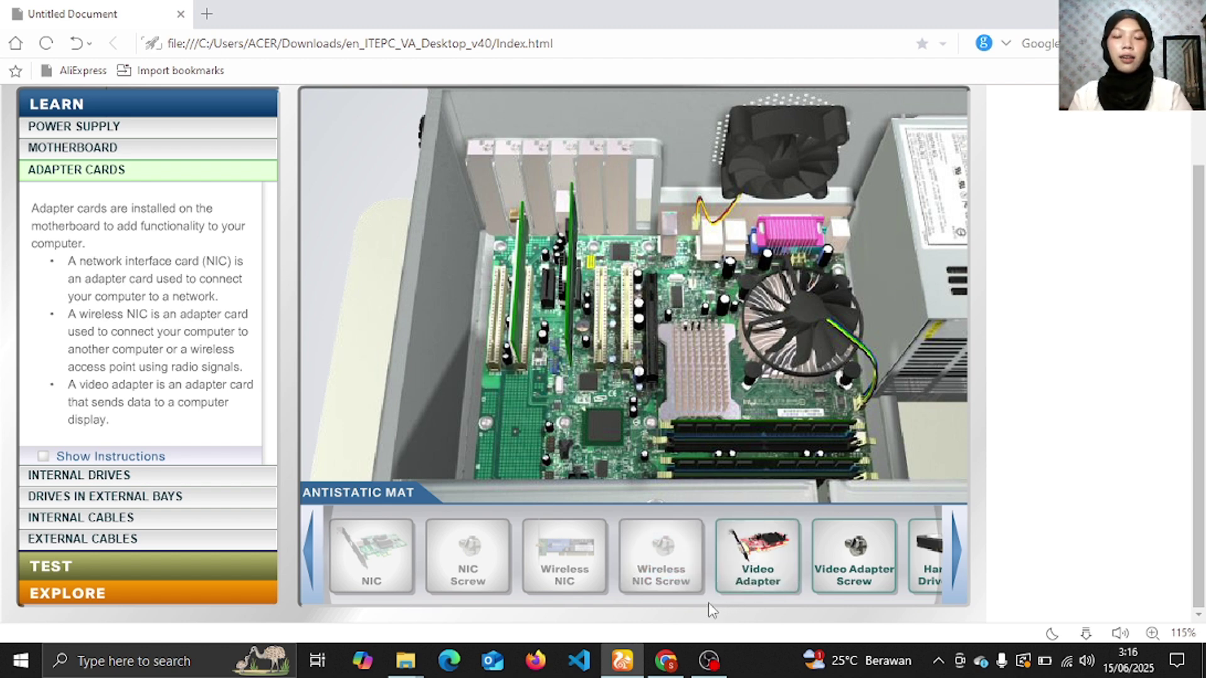
# - Examine the front, bracket and back views of the Video Adapter in its Explore view, and close the view
pyautogui.moveTo(767, 592)
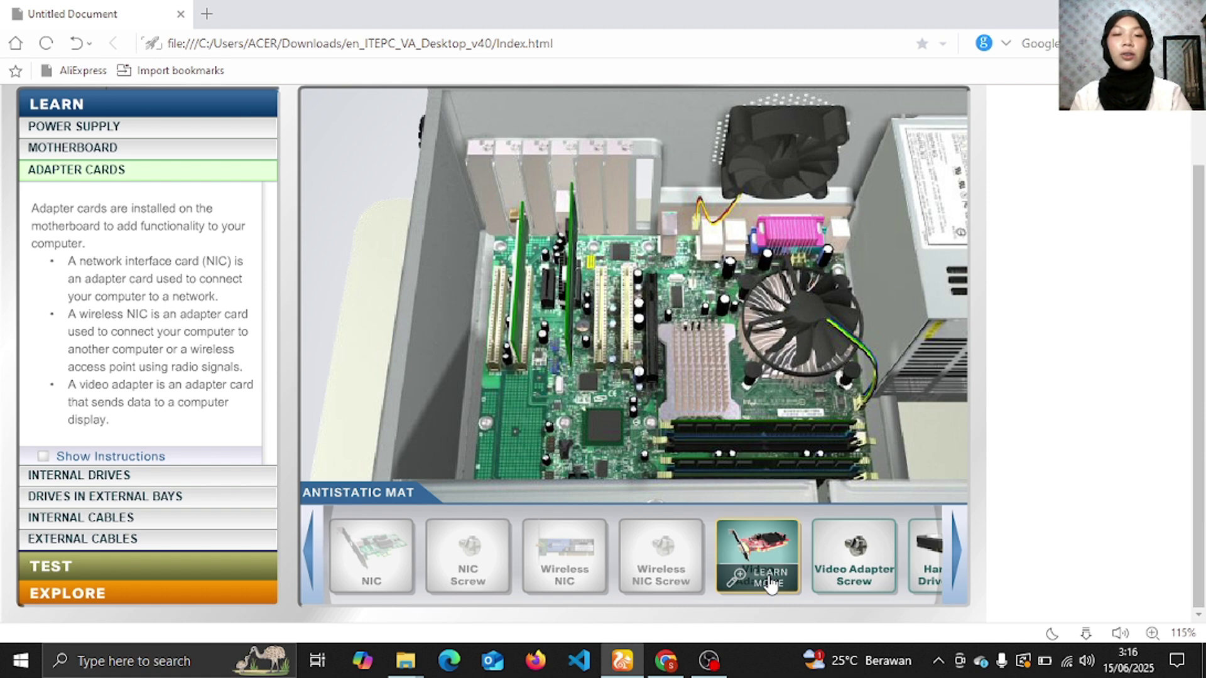
pyautogui.click(770, 585)
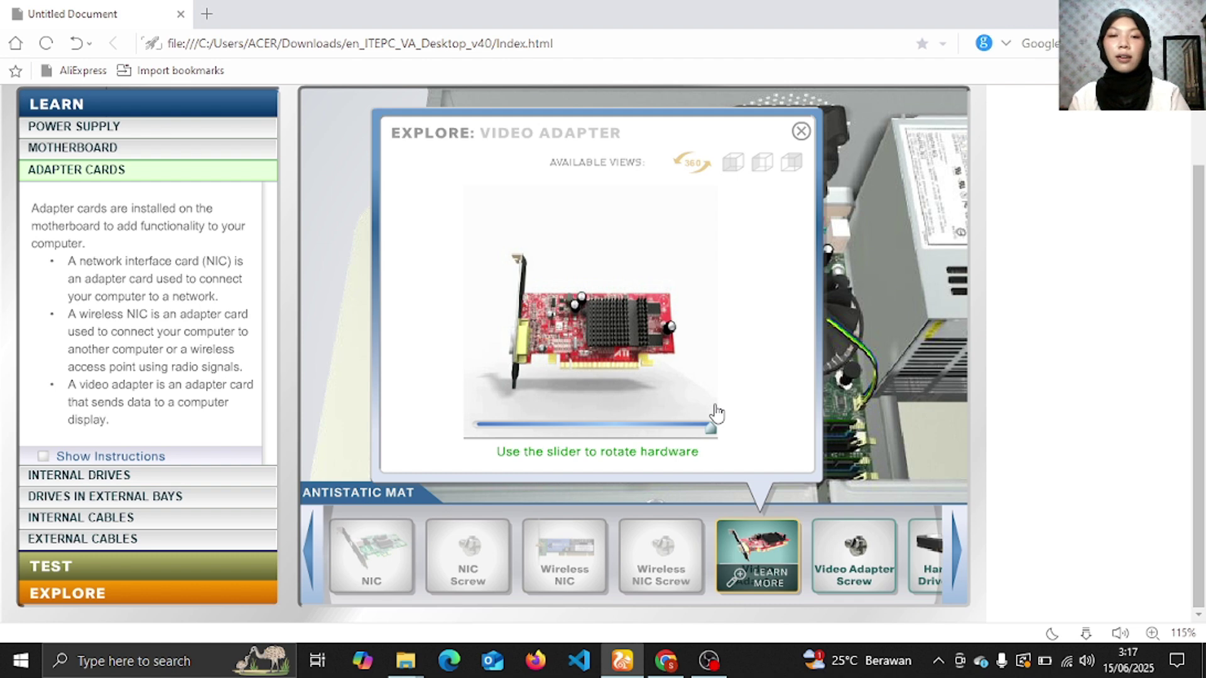
pyautogui.click(732, 163)
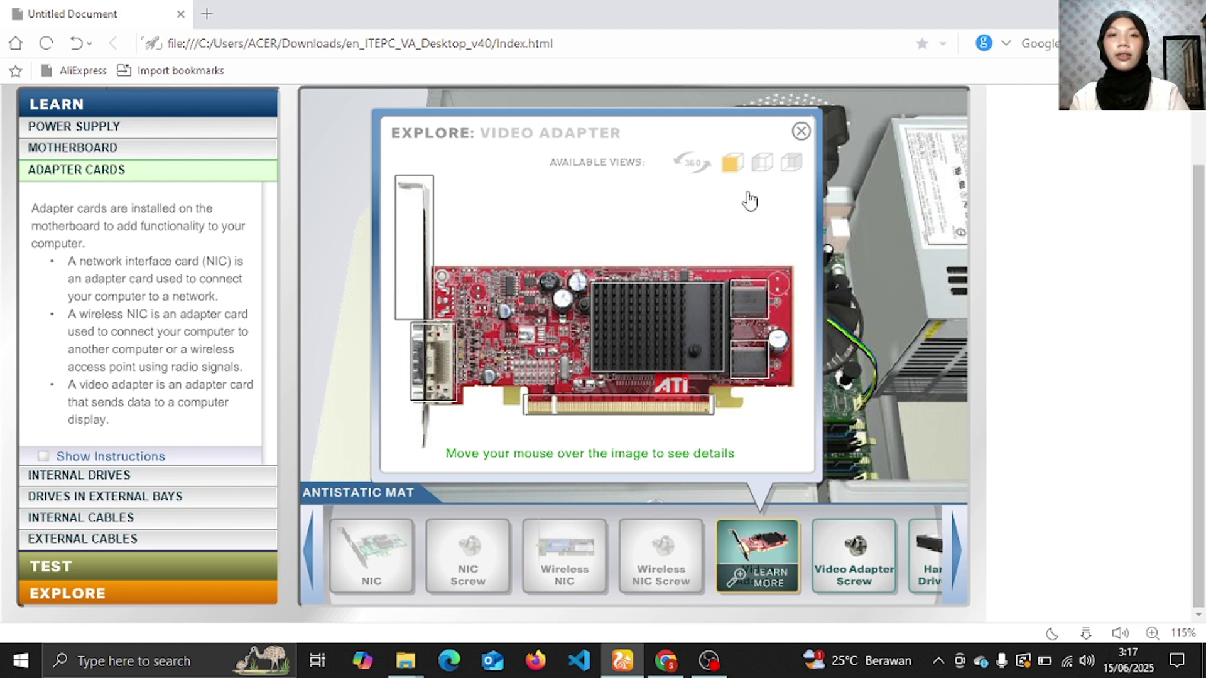
pyautogui.click(764, 164)
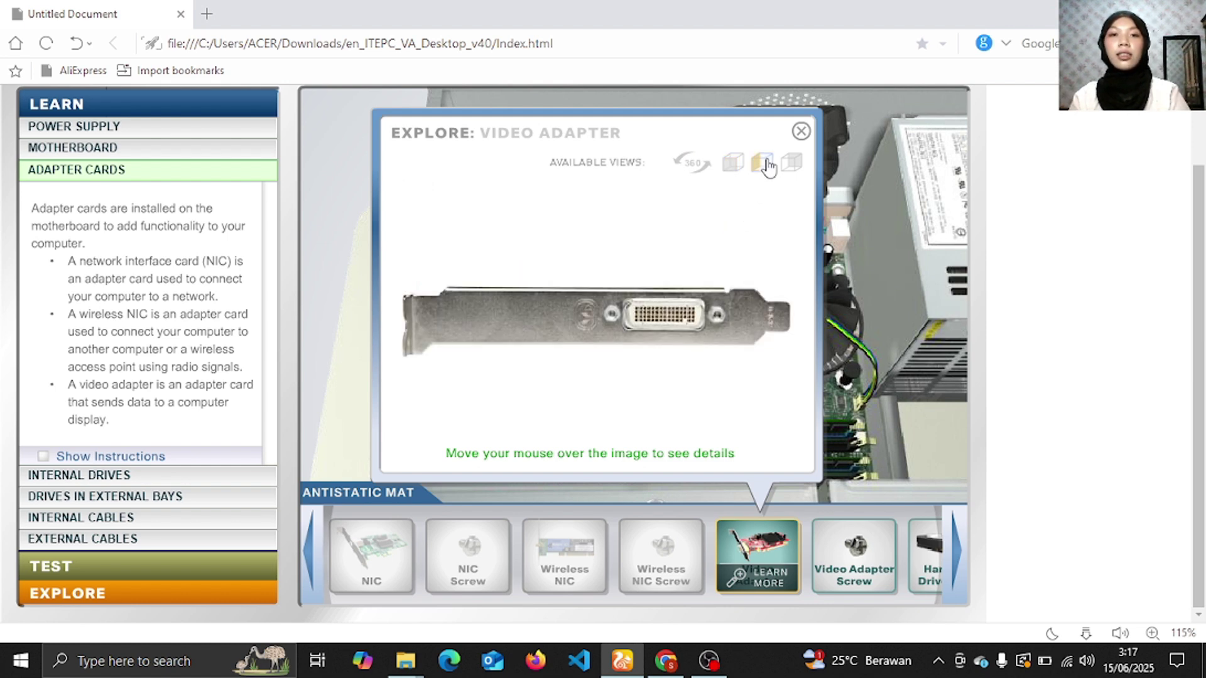
pyautogui.click(788, 167)
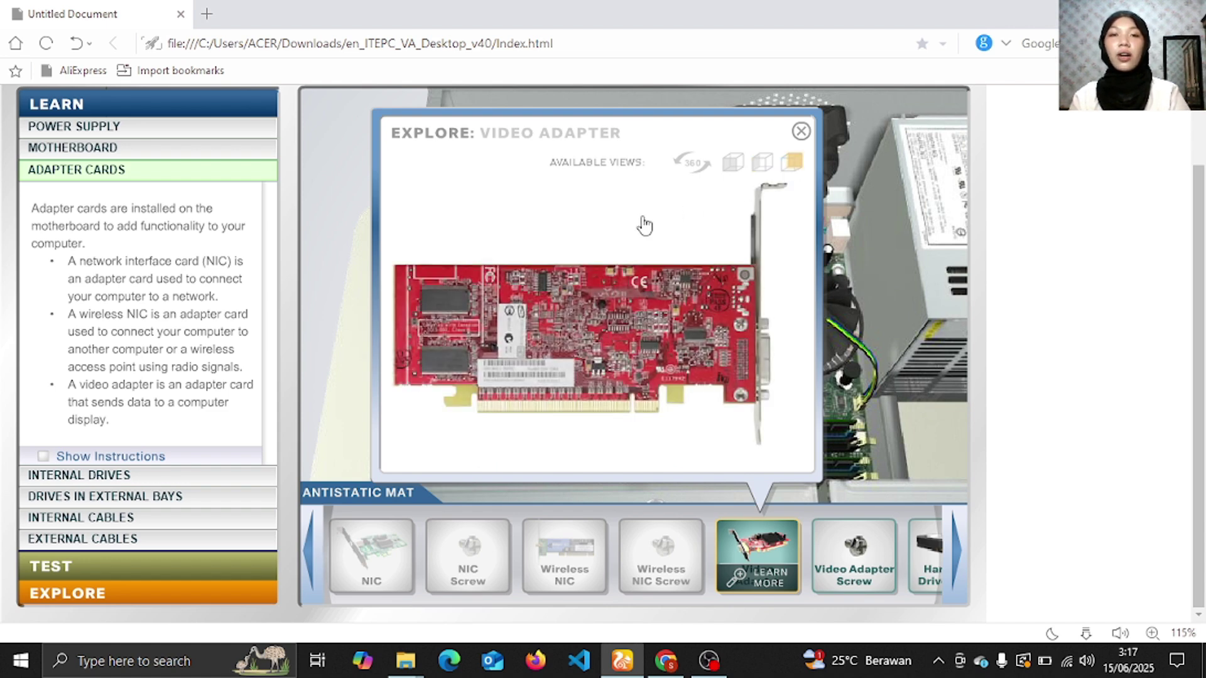
pyautogui.click(801, 131)
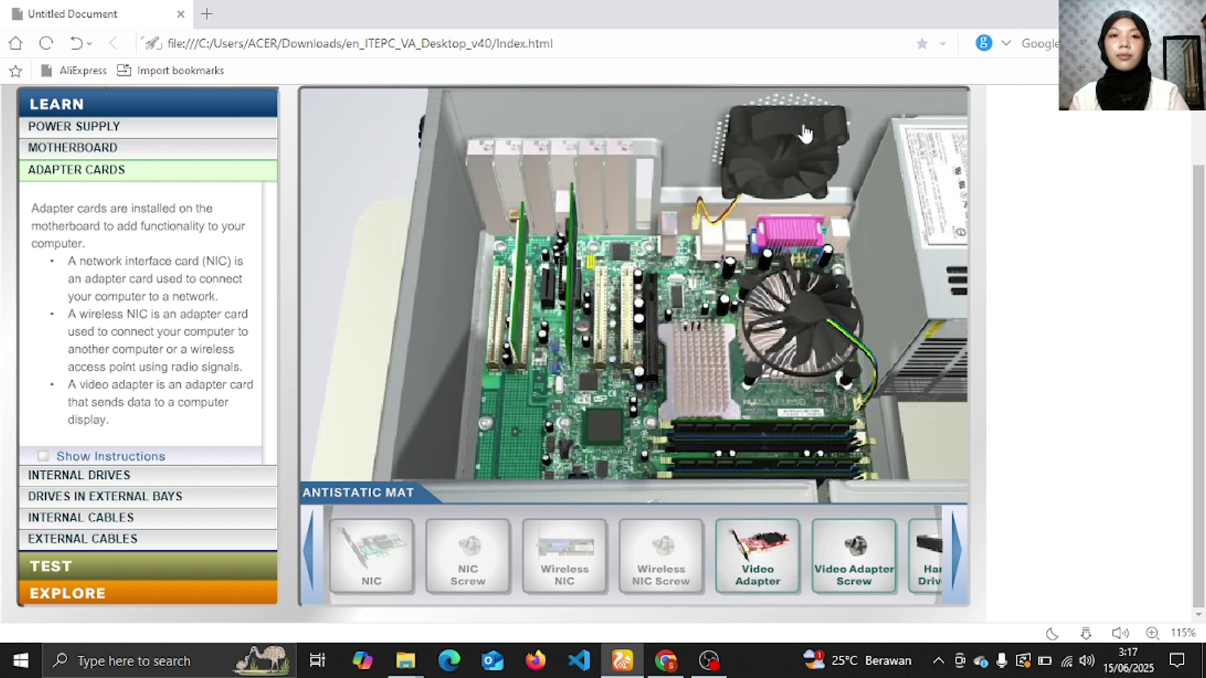
# - Install the Video Adapter in its expansion slot and secure it with the Video Adapter Screw
pyautogui.moveTo(772, 558)
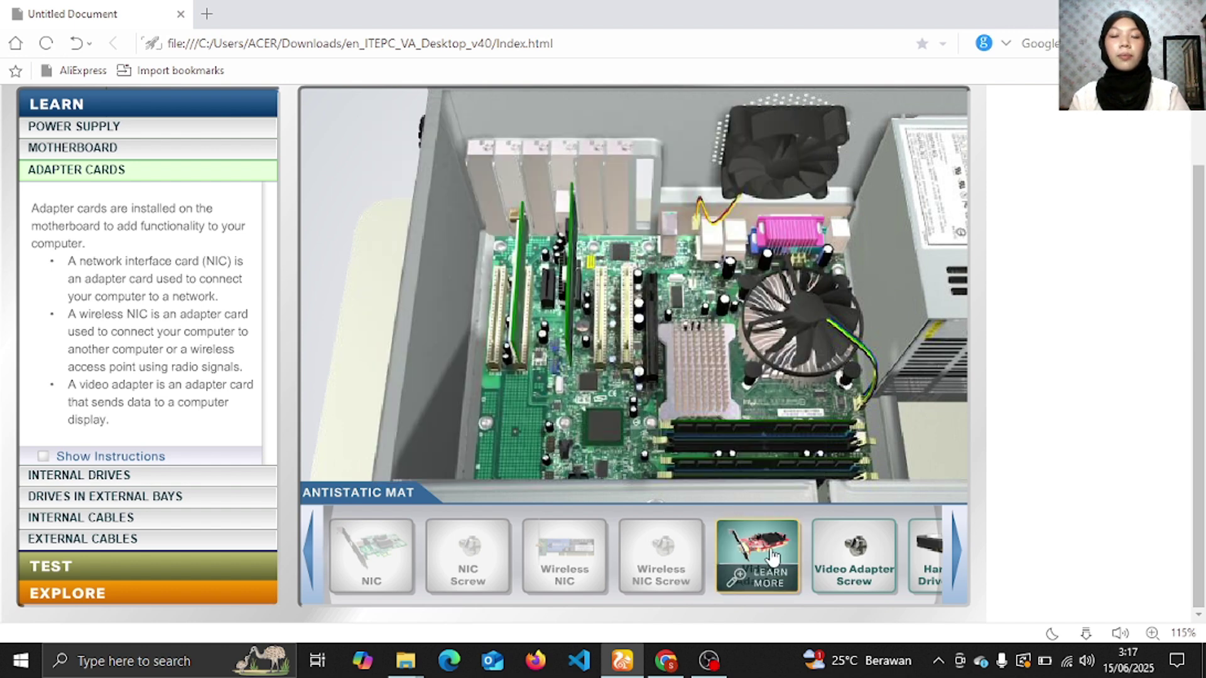
pyautogui.click(772, 557)
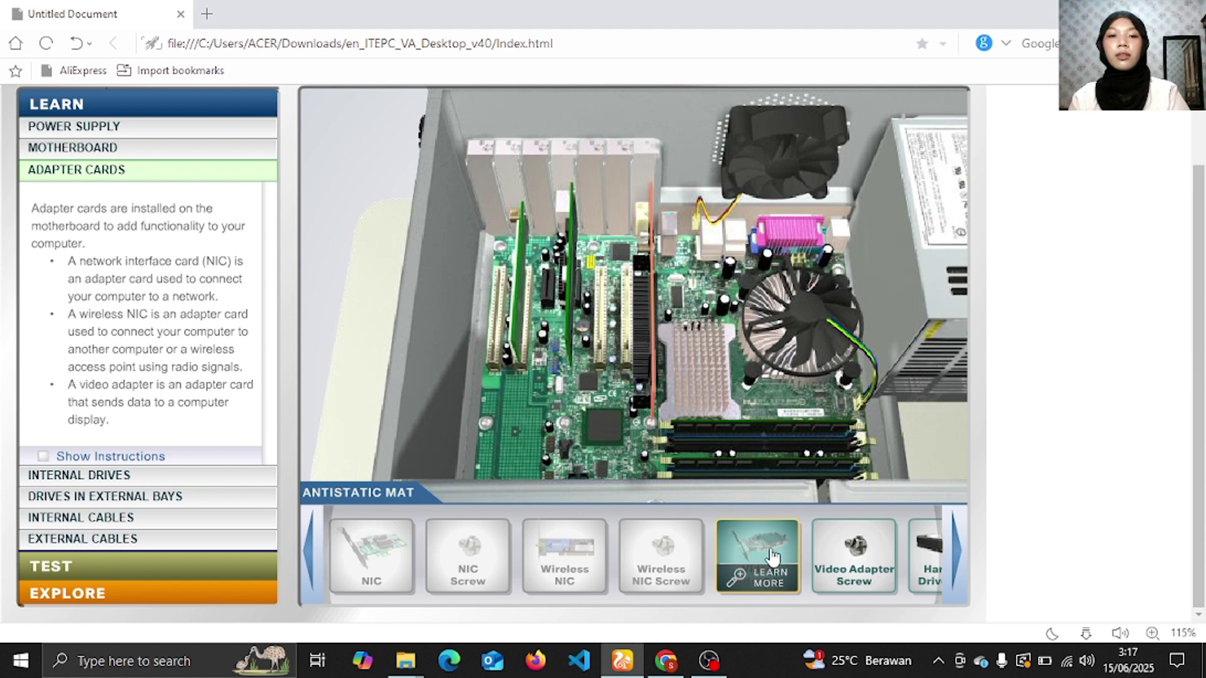
pyautogui.click(834, 564)
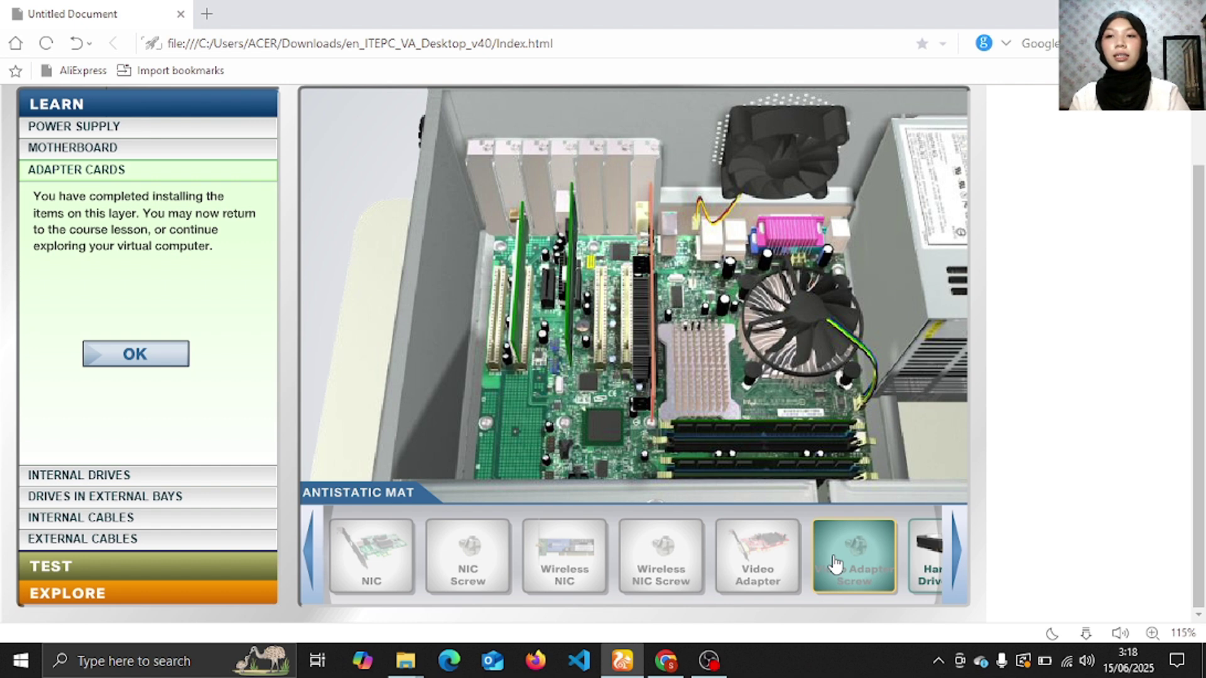
# - Acknowledge the finished adapter cards layer and open the Internal Drives layer
pyautogui.click(159, 363)
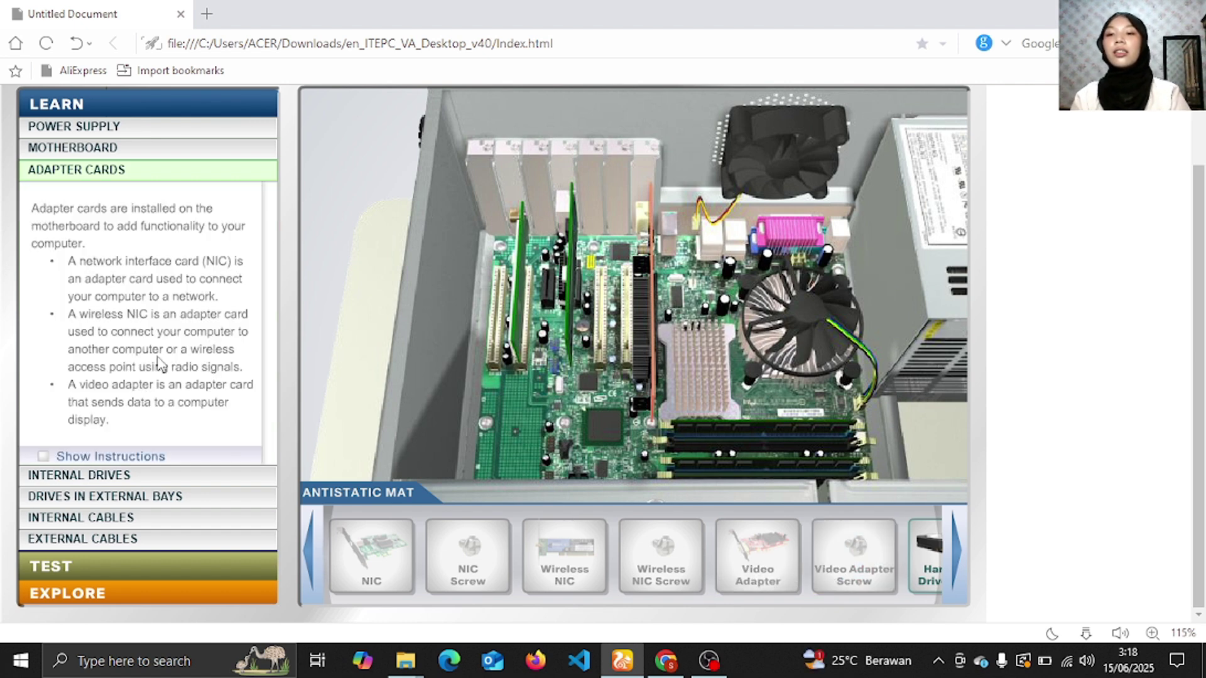
pyautogui.click(102, 476)
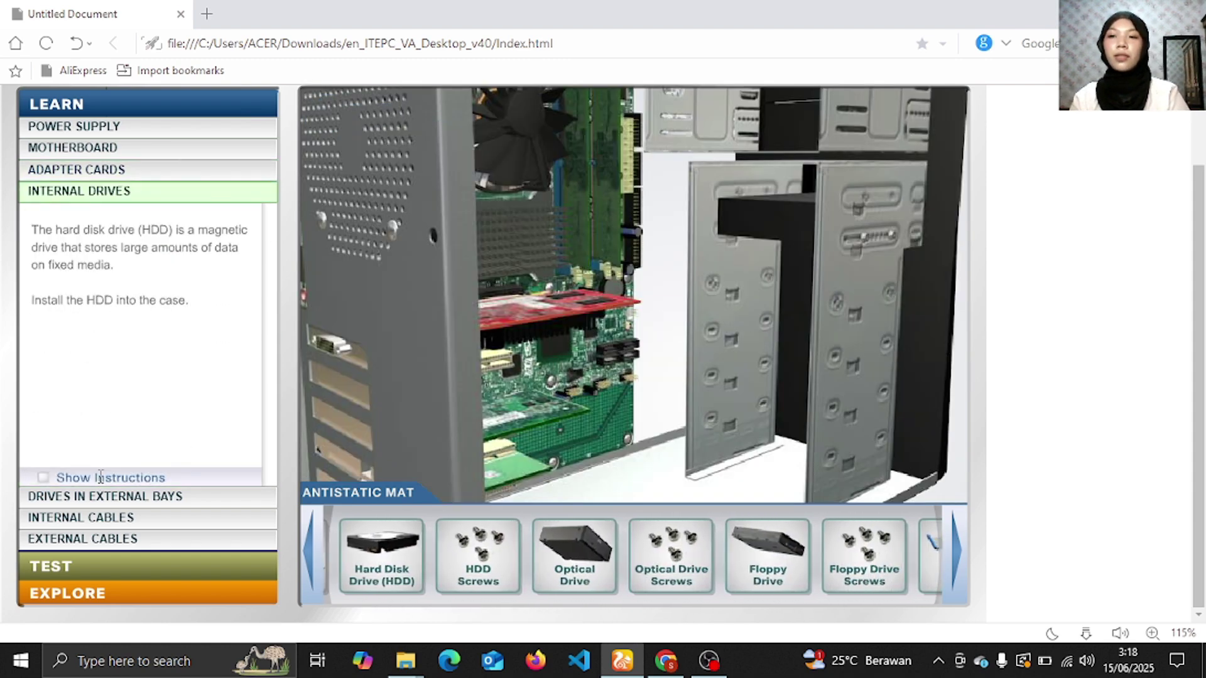
# - Examine the front, back, top, bottom and 360-degree views of the Hard Disk Drive in its Explore view, and close the view
pyautogui.moveTo(368, 552)
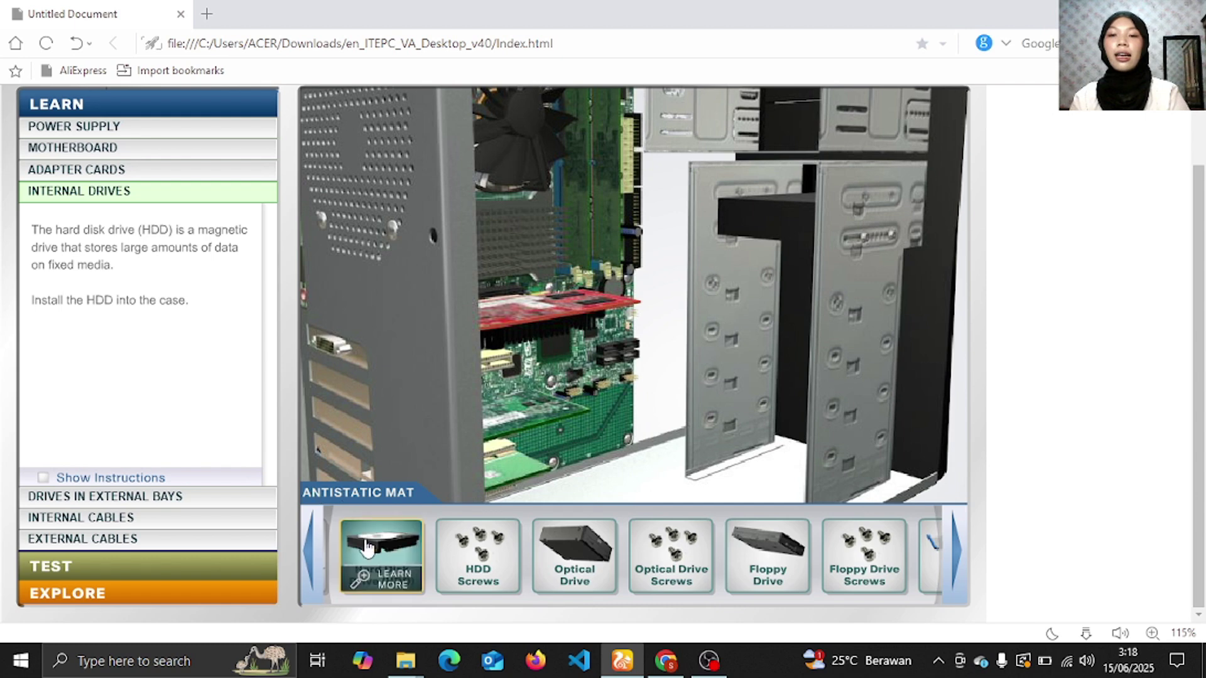
pyautogui.click(379, 582)
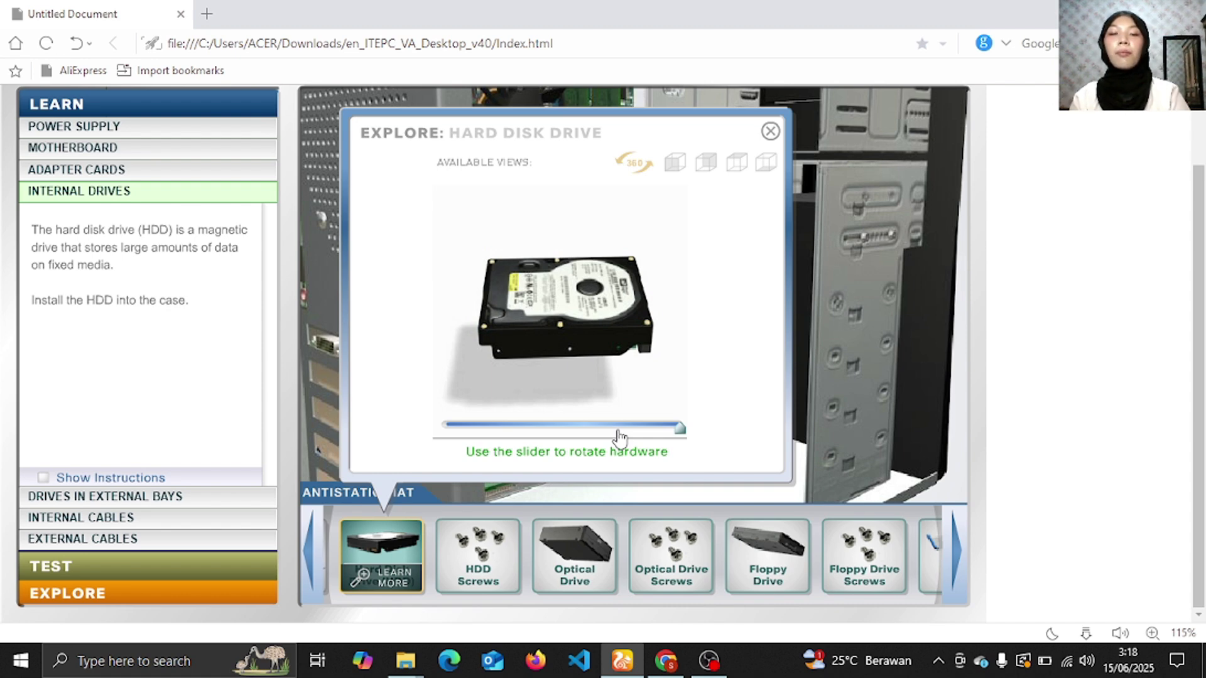
pyautogui.click(678, 166)
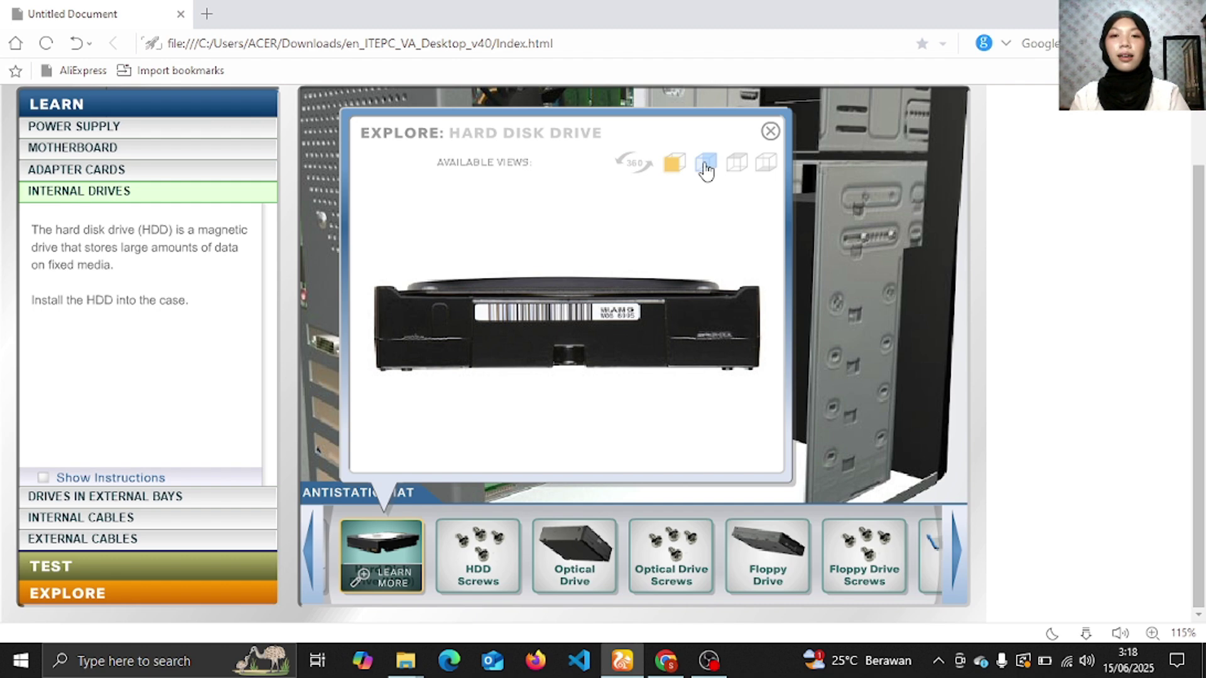
pyautogui.click(706, 167)
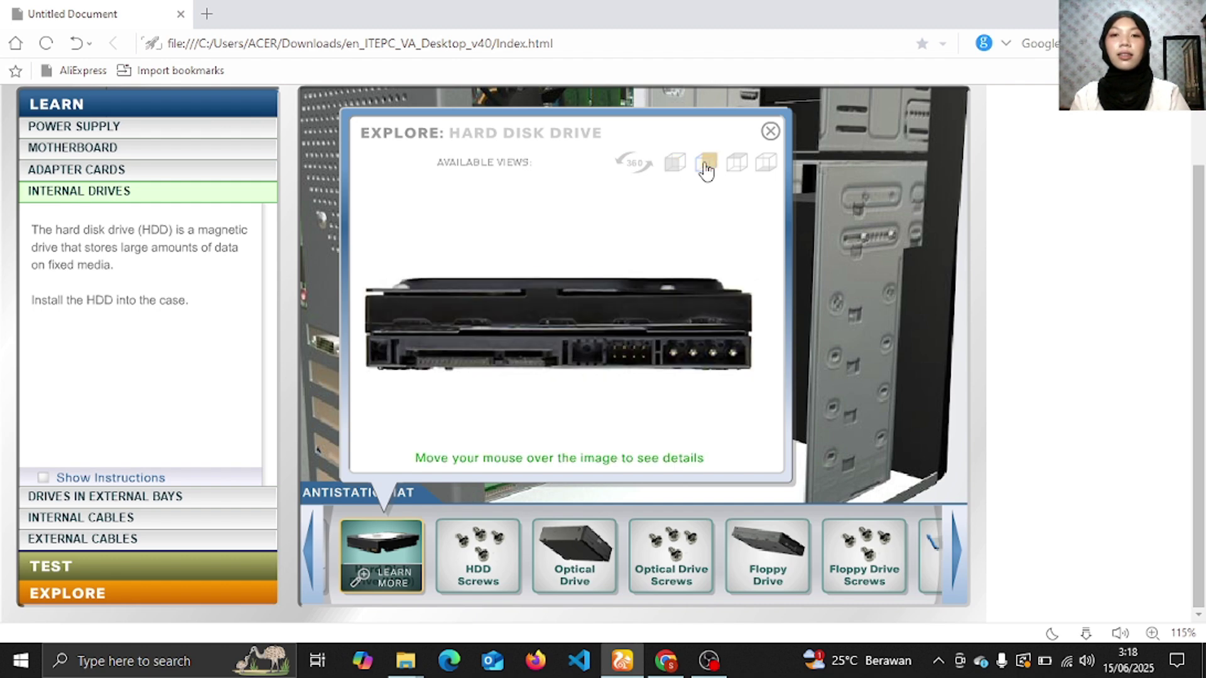
pyautogui.click(737, 164)
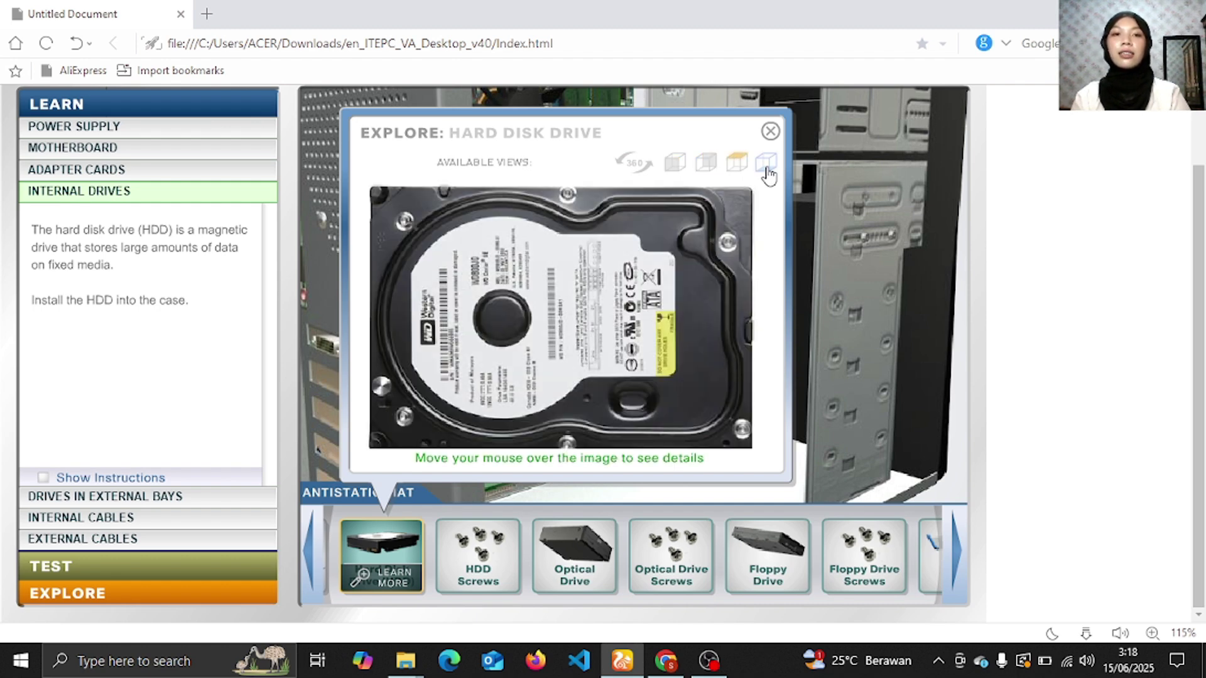
pyautogui.click(766, 167)
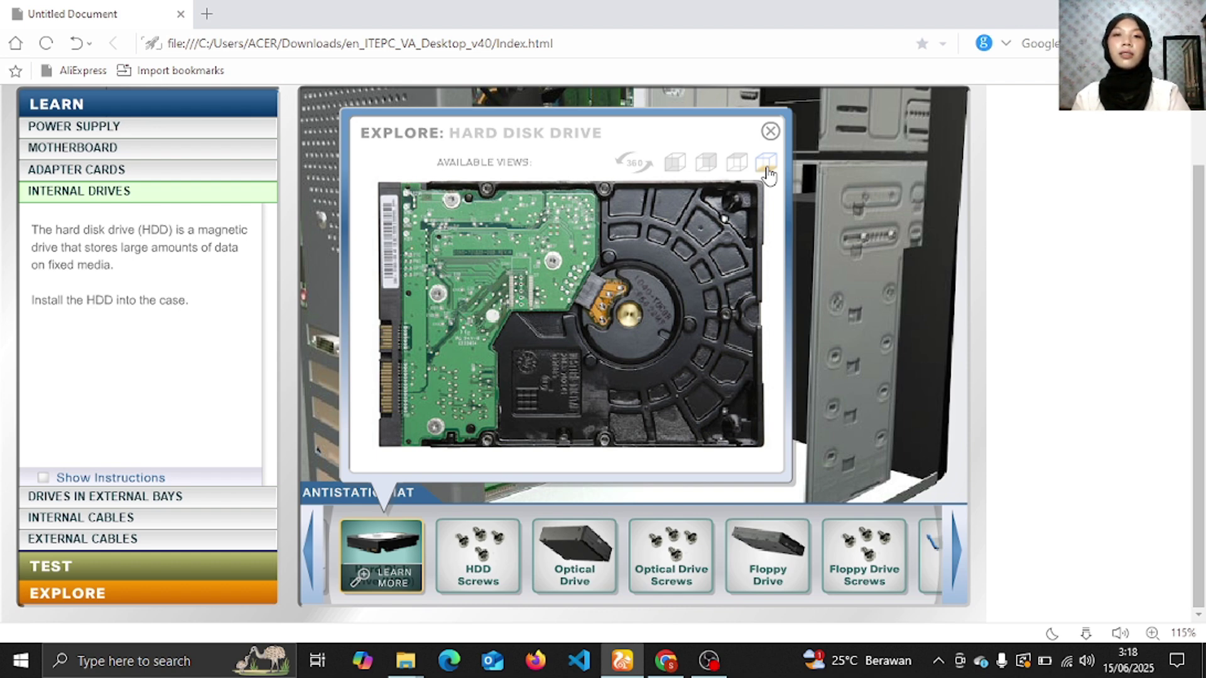
pyautogui.click(644, 164)
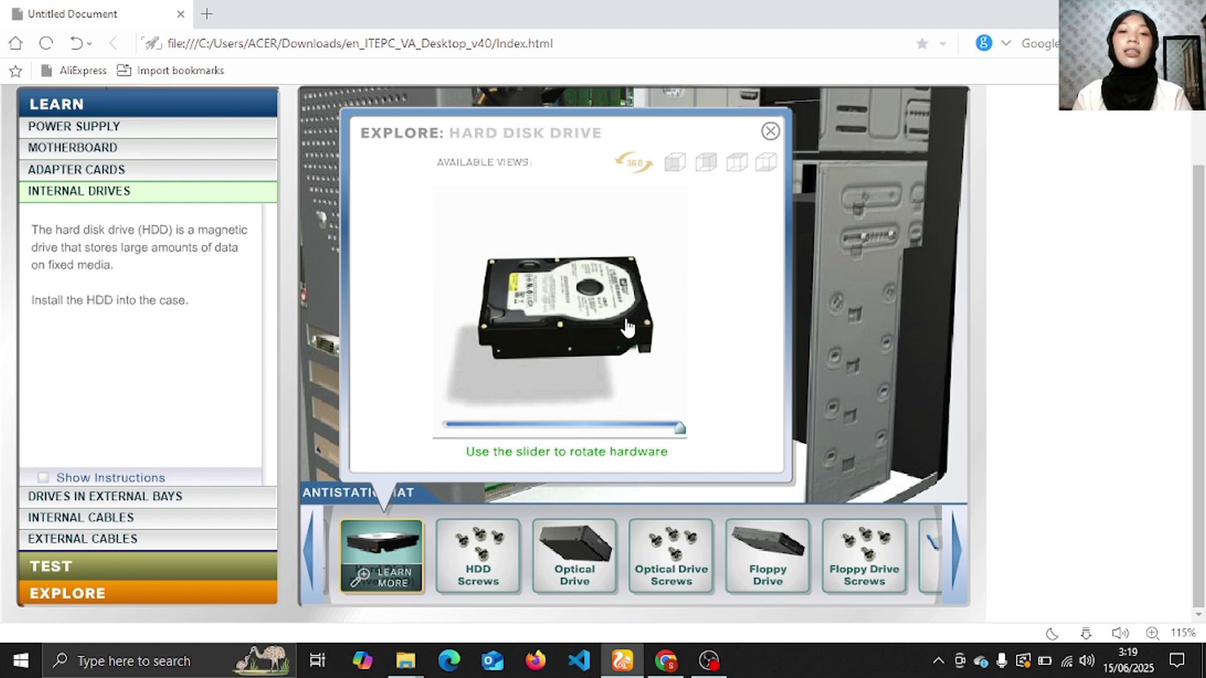
pyautogui.click(770, 132)
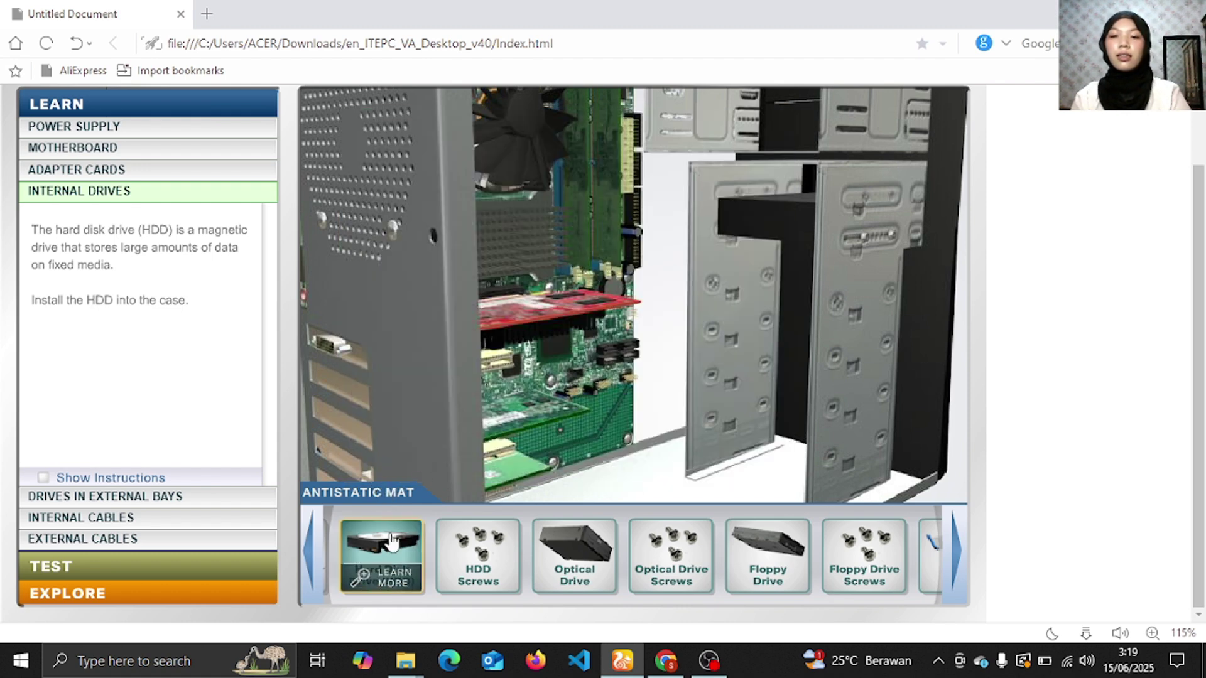
# - Rotate the Hard Disk Drive clockwise, install it in the internal drive bay and secure it with the HDD Screws
pyautogui.click(390, 534)
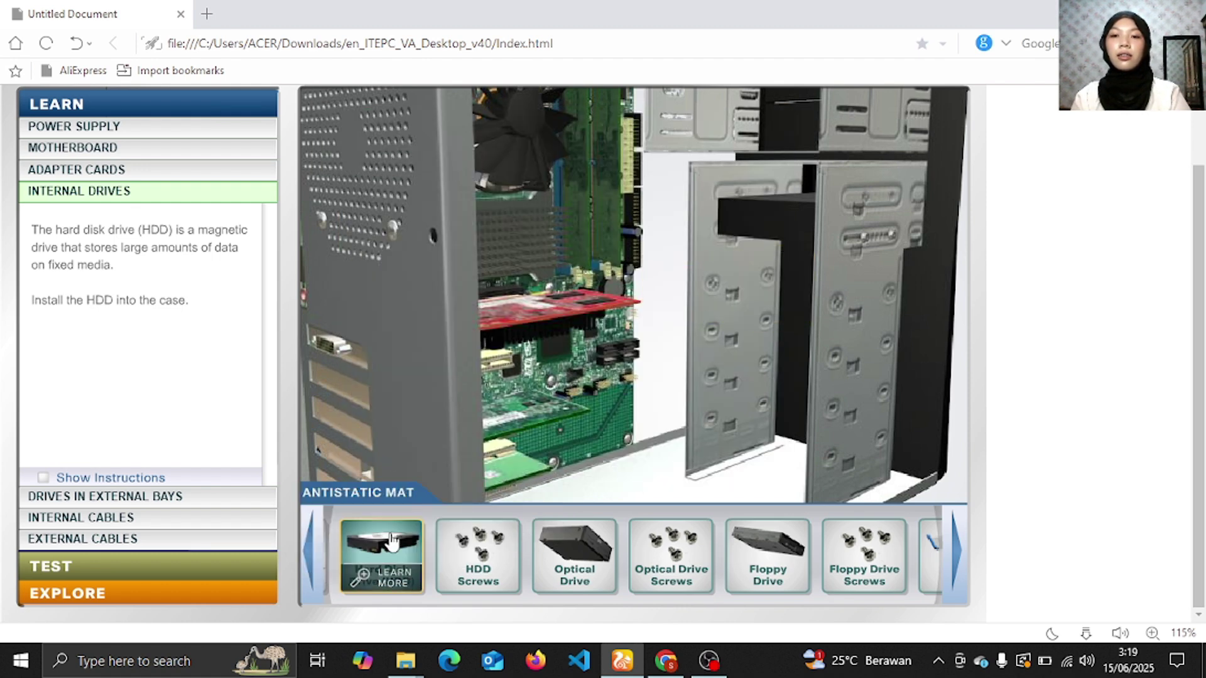
pyautogui.click(390, 538)
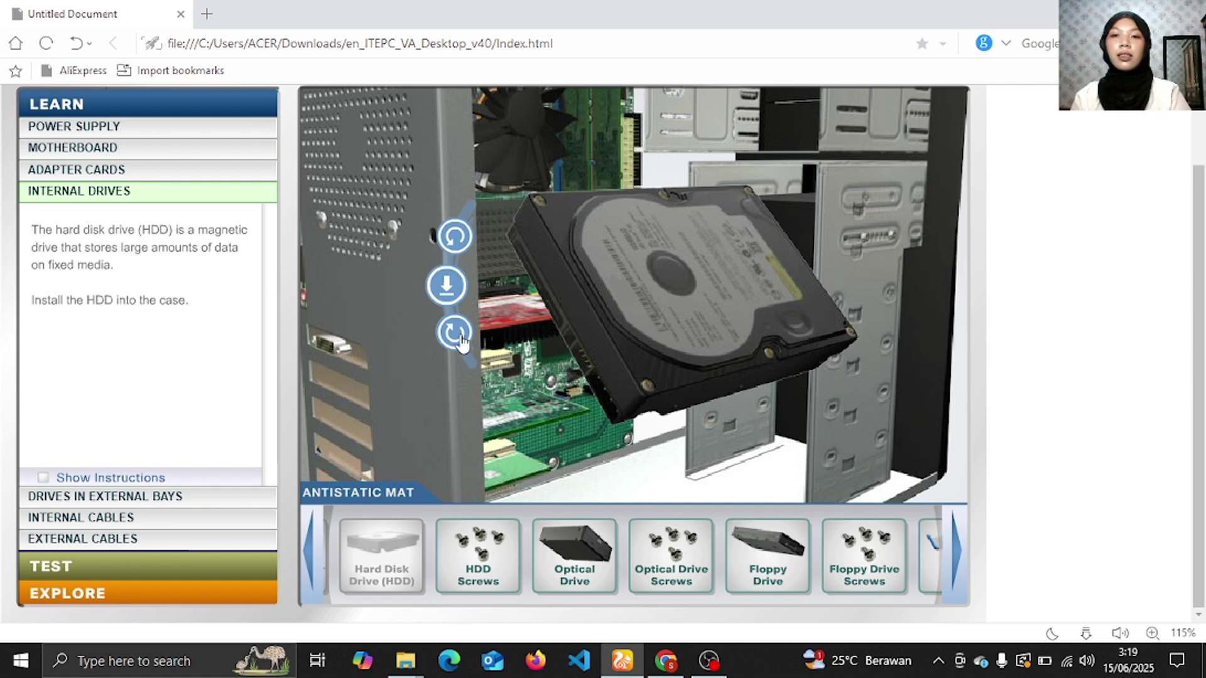
pyautogui.click(461, 339)
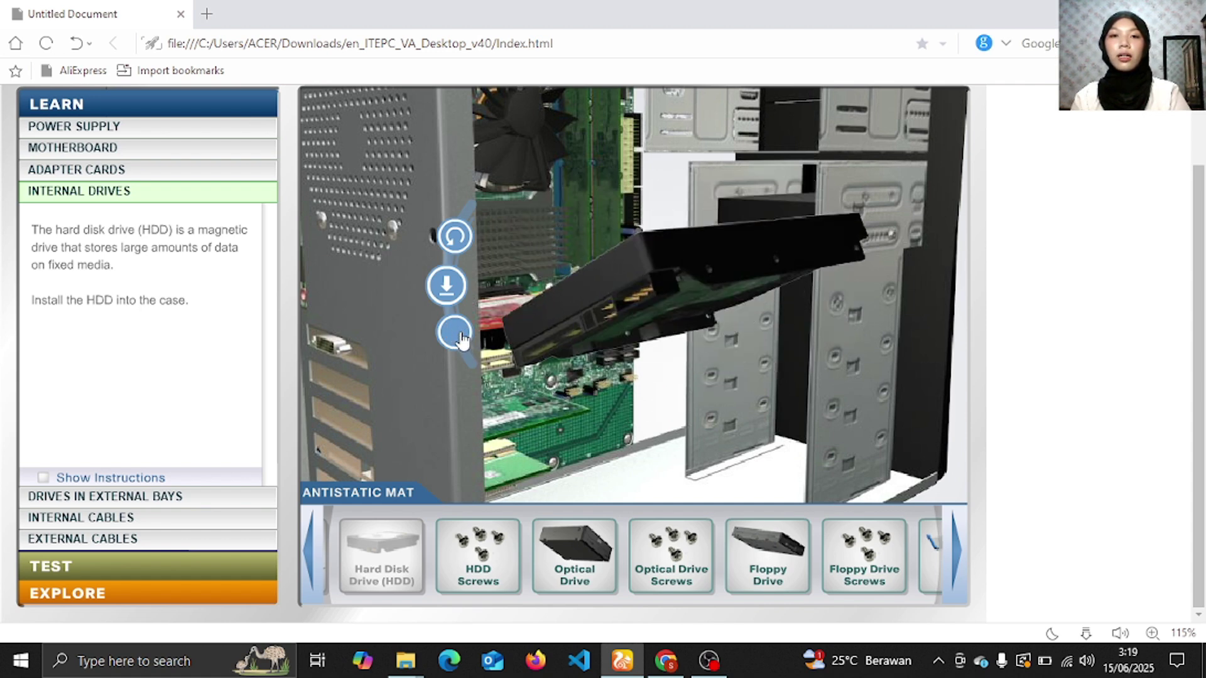
pyautogui.click(448, 288)
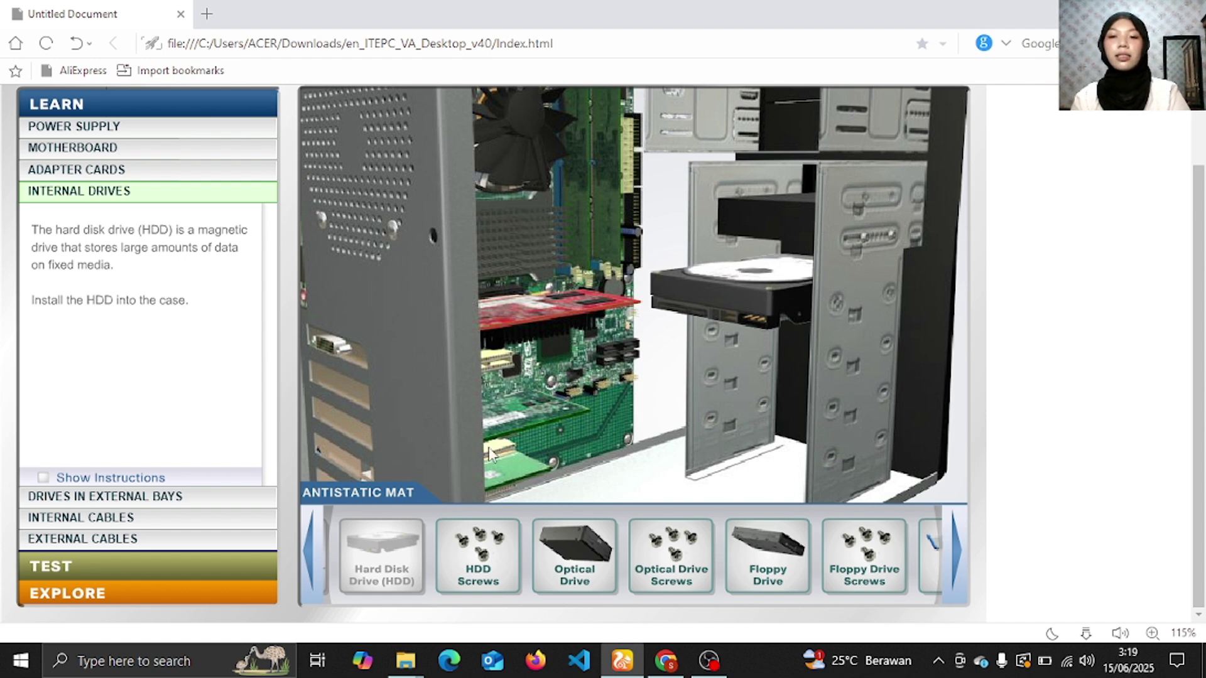
pyautogui.click(483, 553)
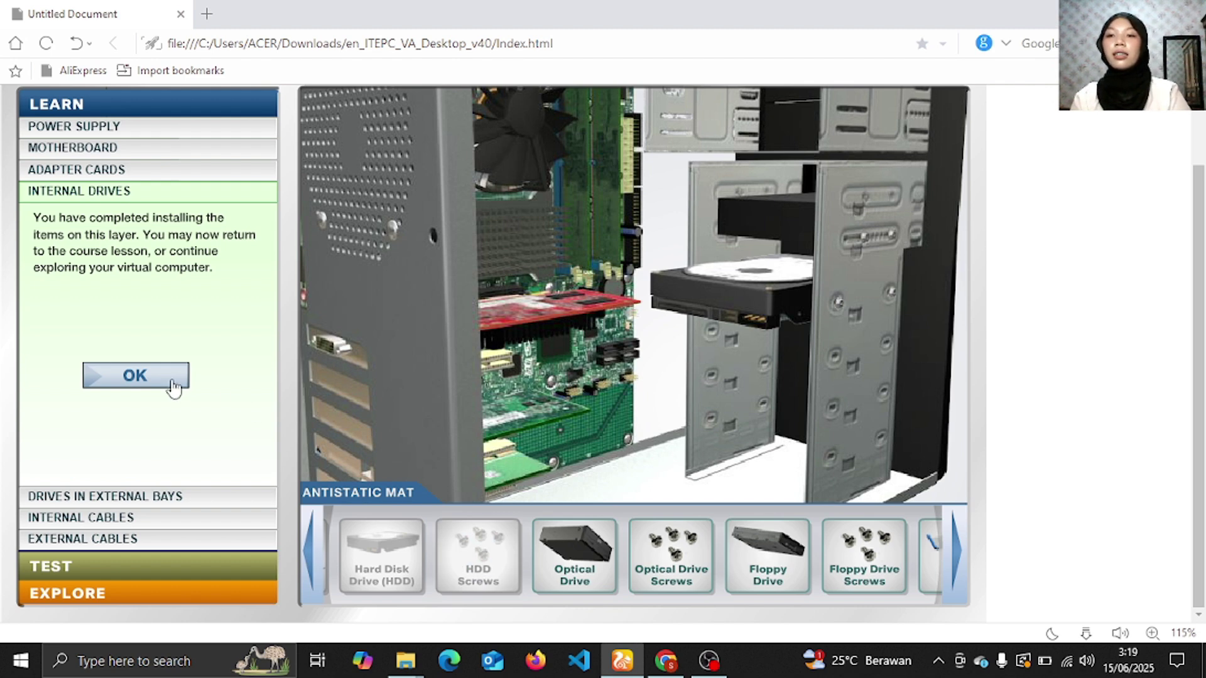
# - Acknowledge the finished internal drives layer and open the Drives in External Bays layer
pyautogui.click(144, 375)
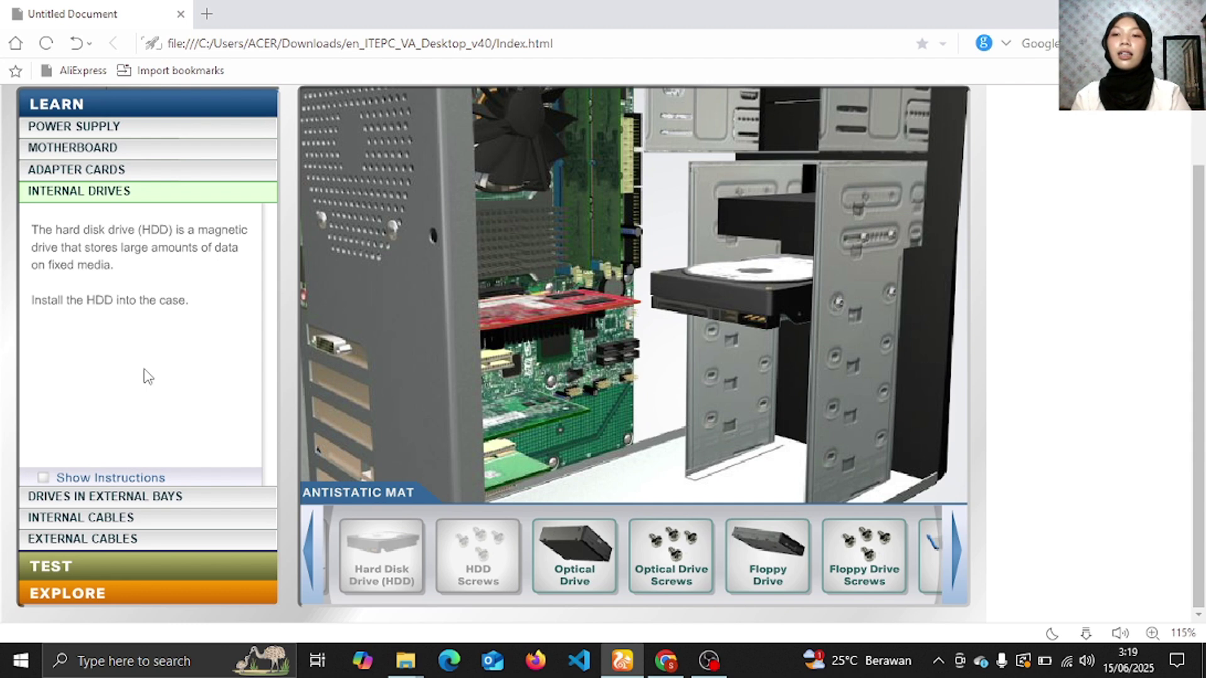
pyautogui.click(103, 497)
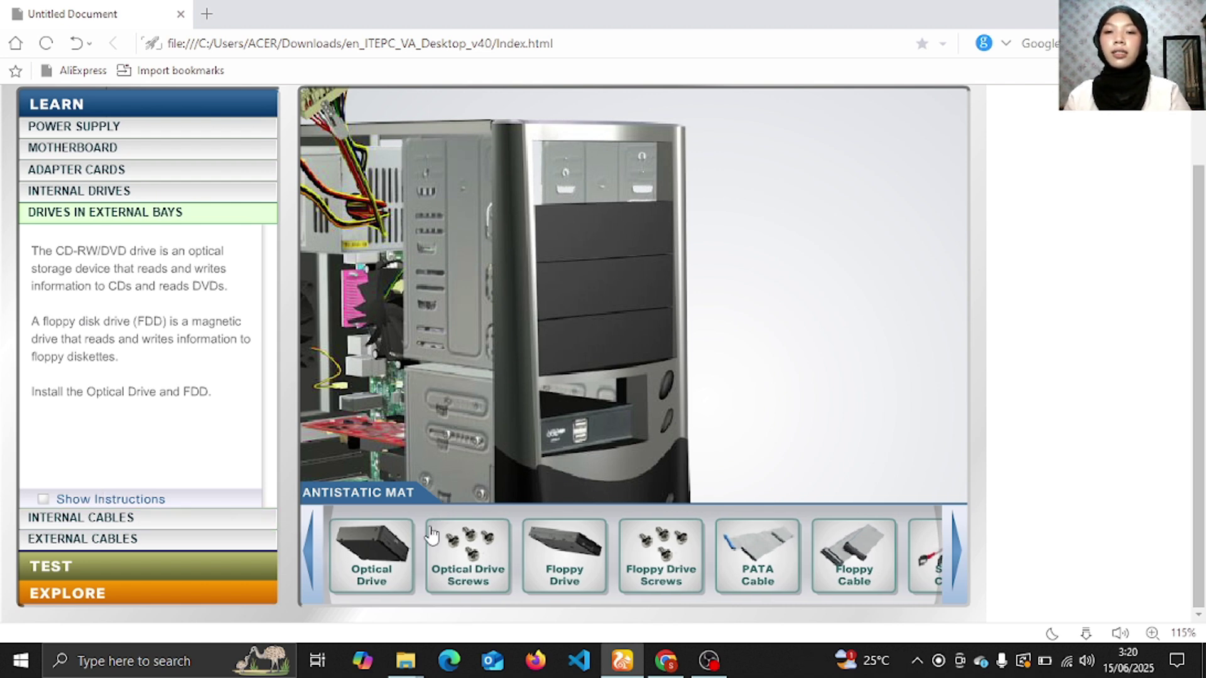
# - Examine the Optical Drive in its Explore view from the front, both sides, back, top and bottom, and close the view
pyautogui.moveTo(383, 556)
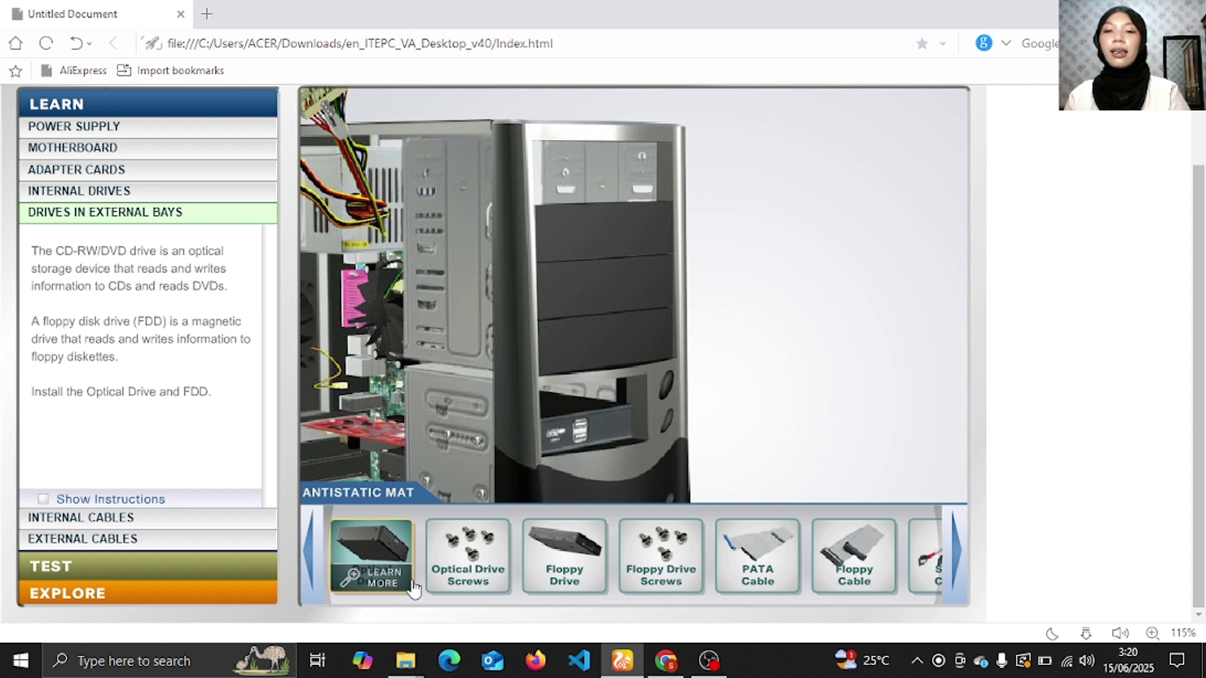
pyautogui.click(384, 579)
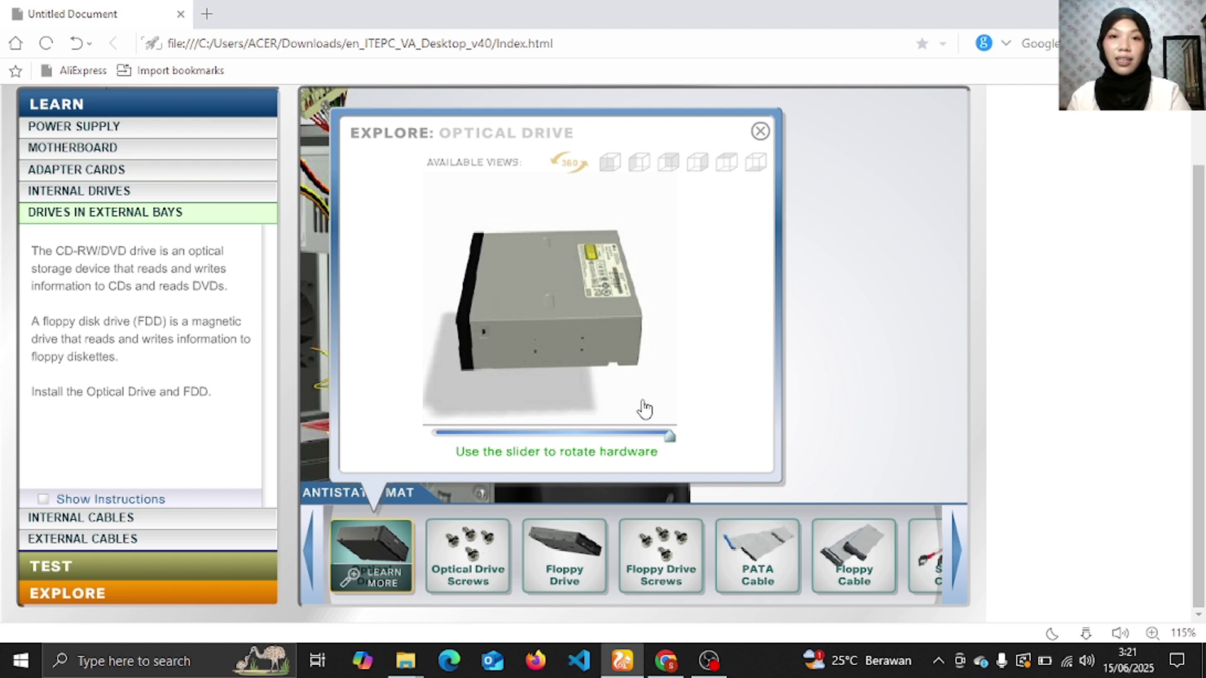
pyautogui.click(609, 164)
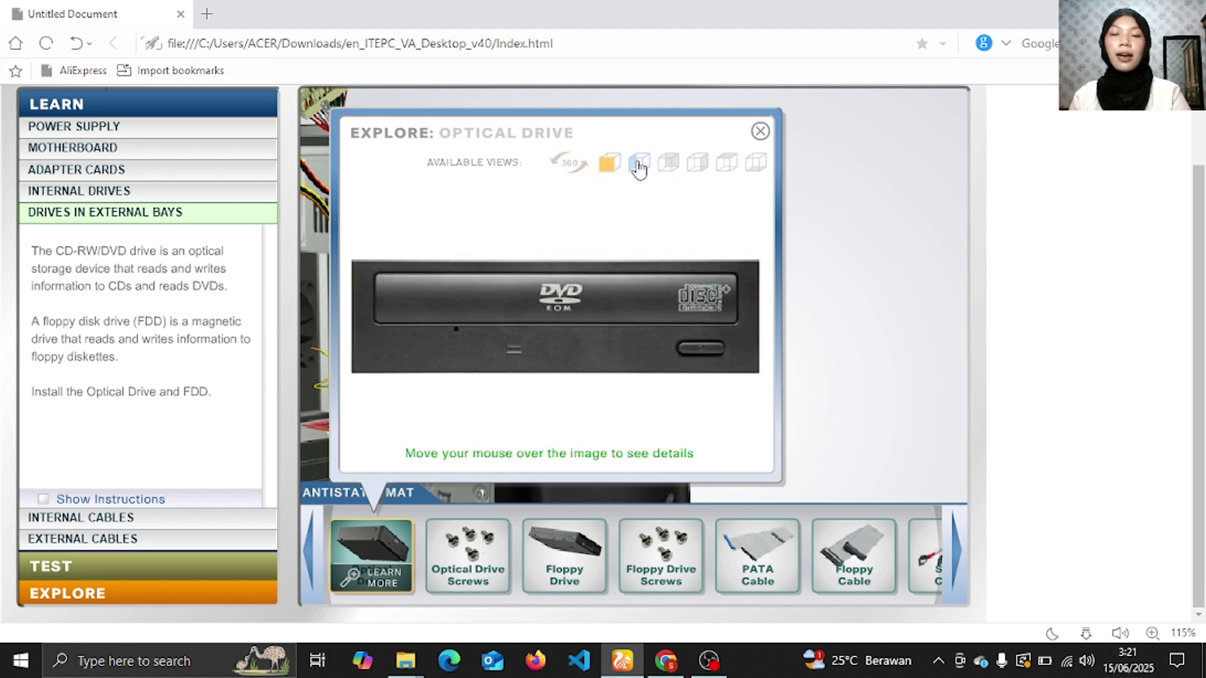
pyautogui.click(637, 163)
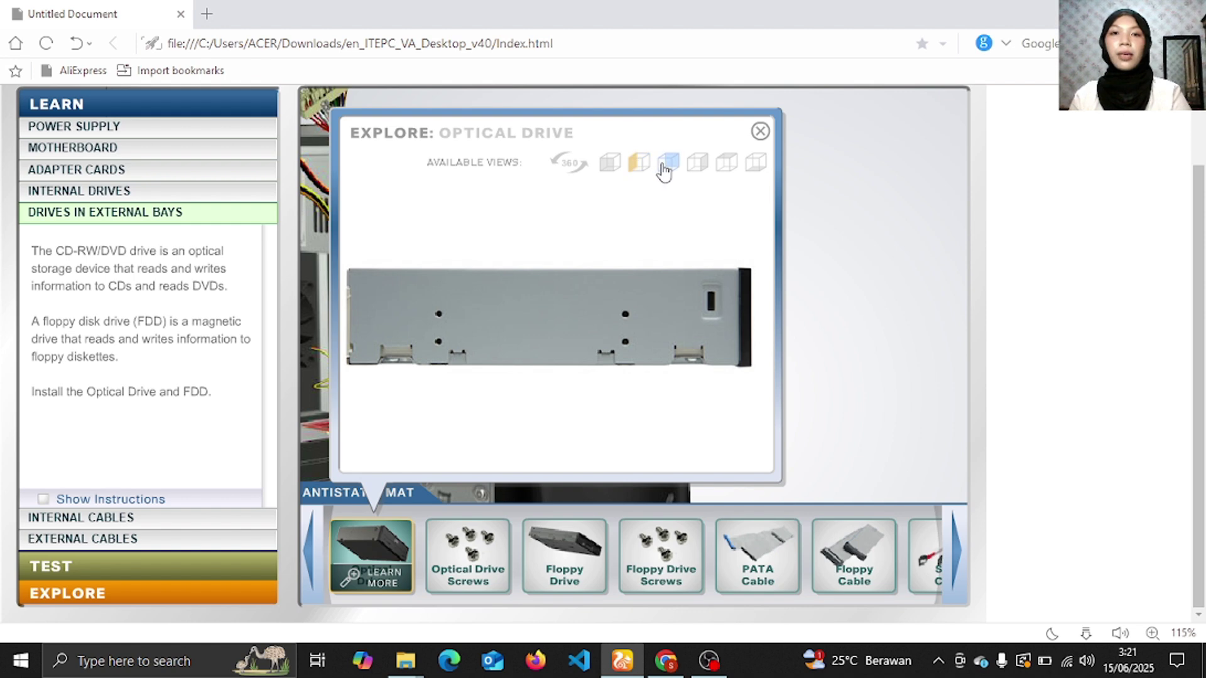
pyautogui.click(665, 167)
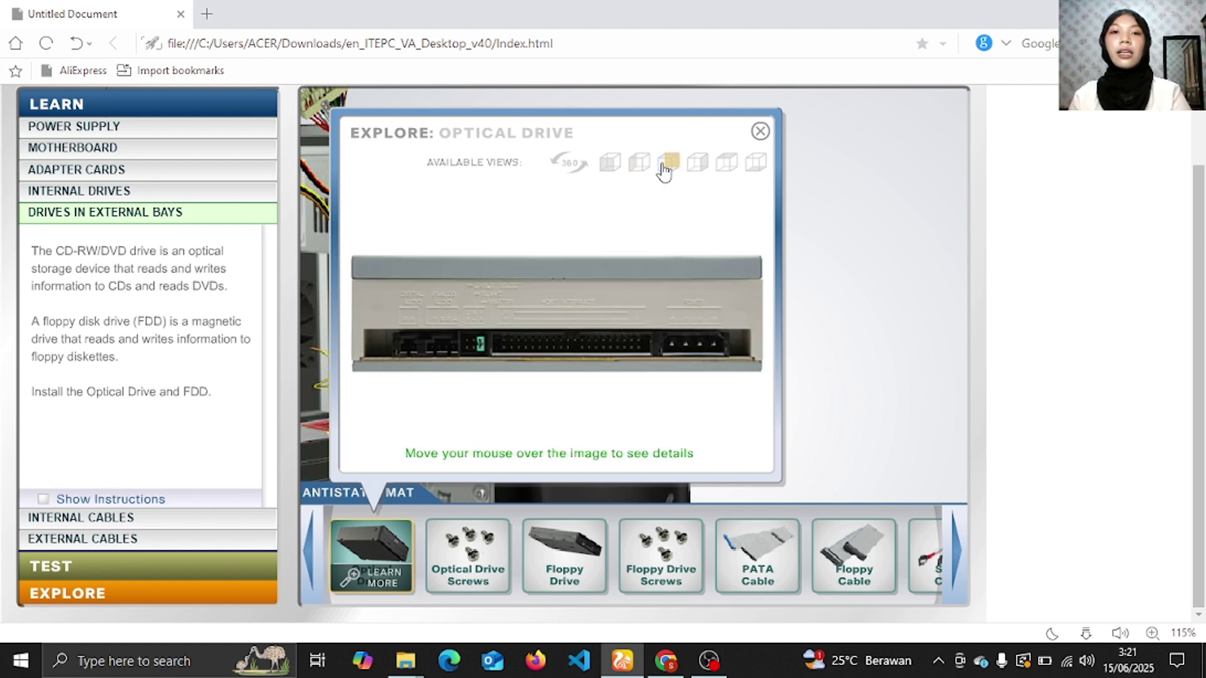
pyautogui.click(702, 166)
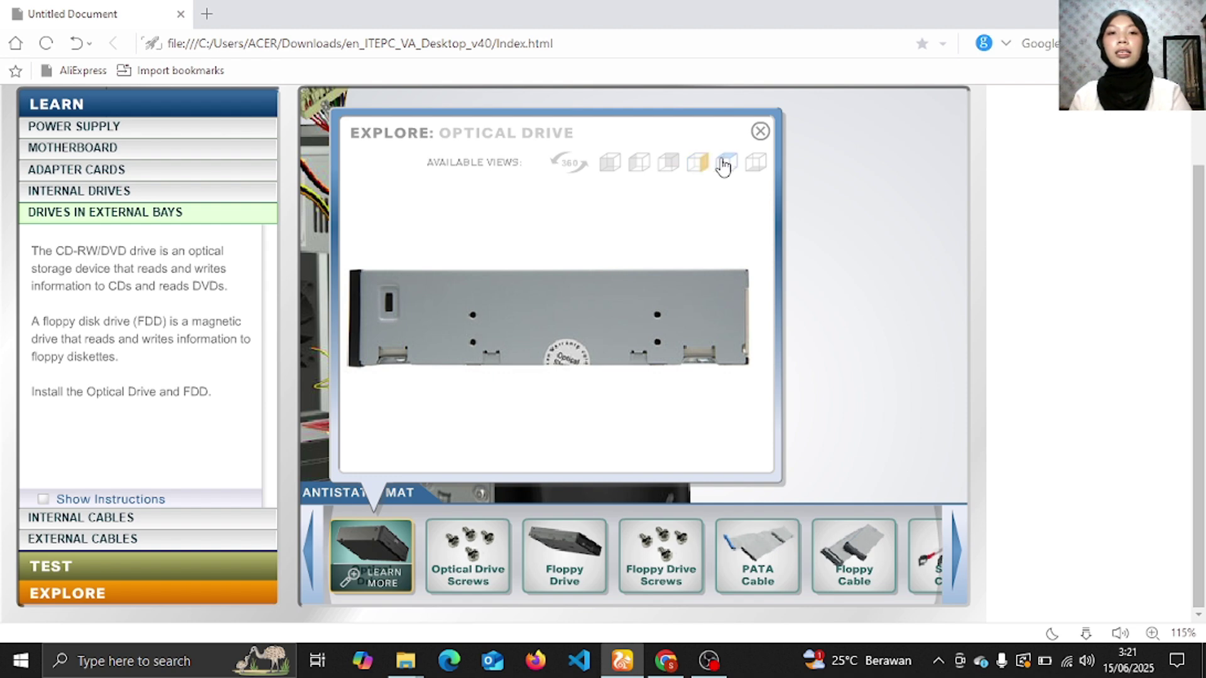
pyautogui.click(726, 167)
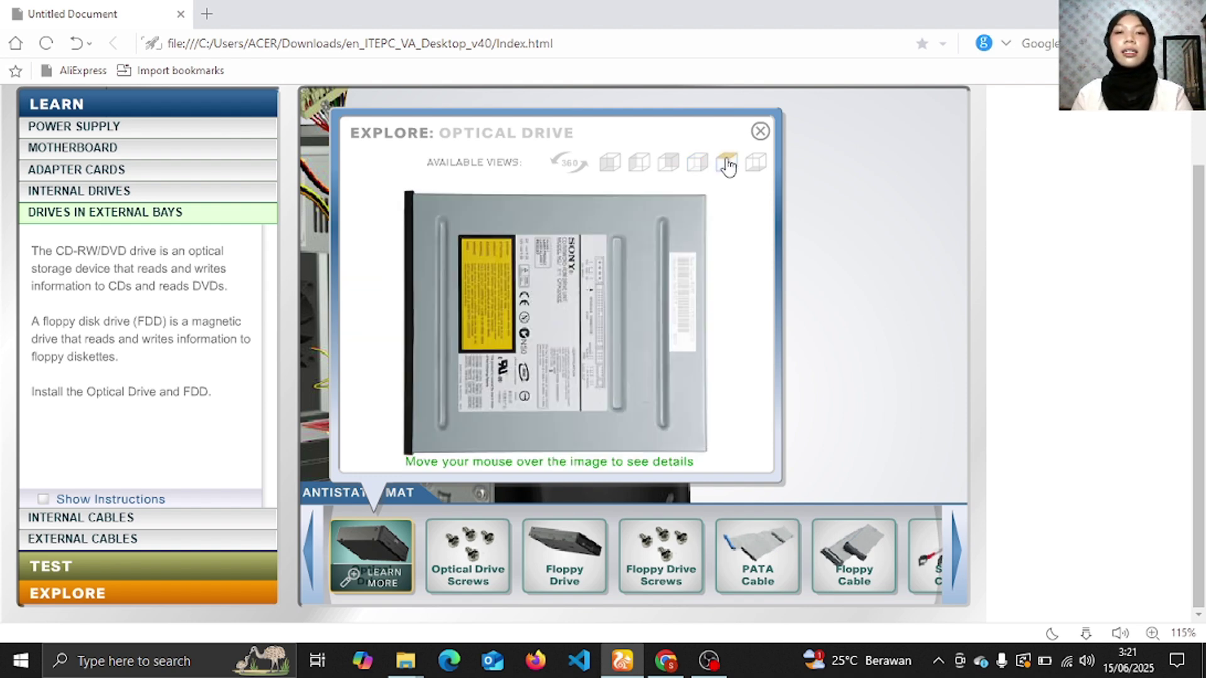
pyautogui.click(756, 171)
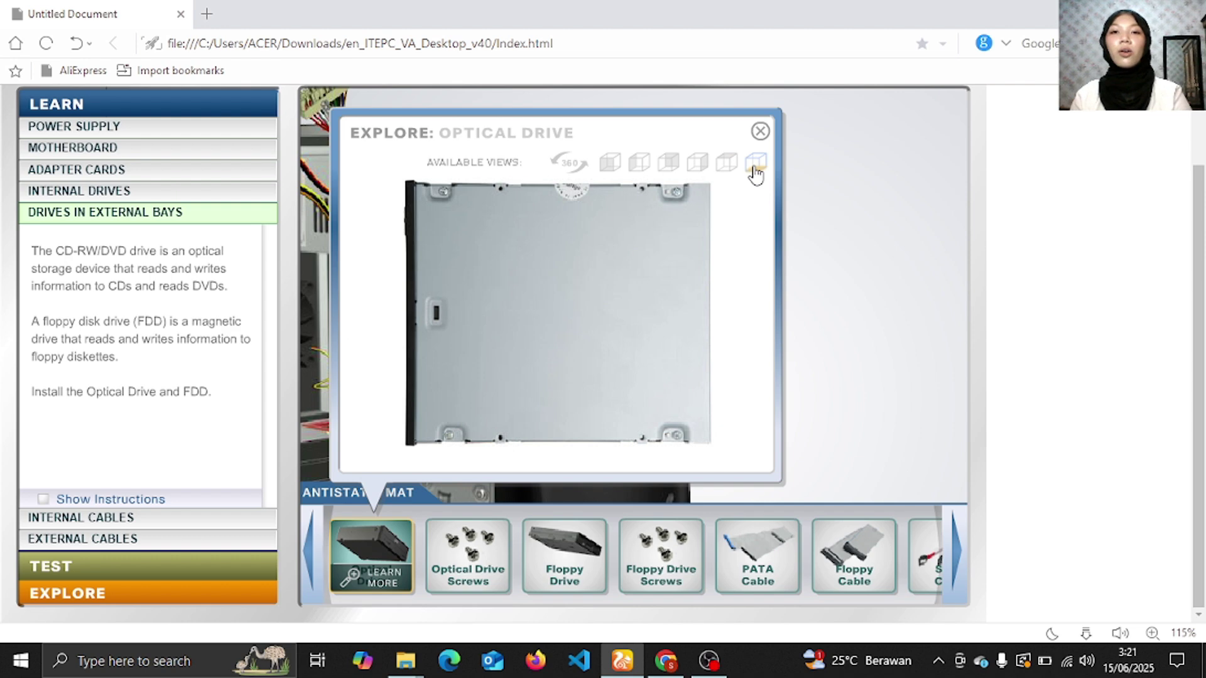
pyautogui.click(760, 133)
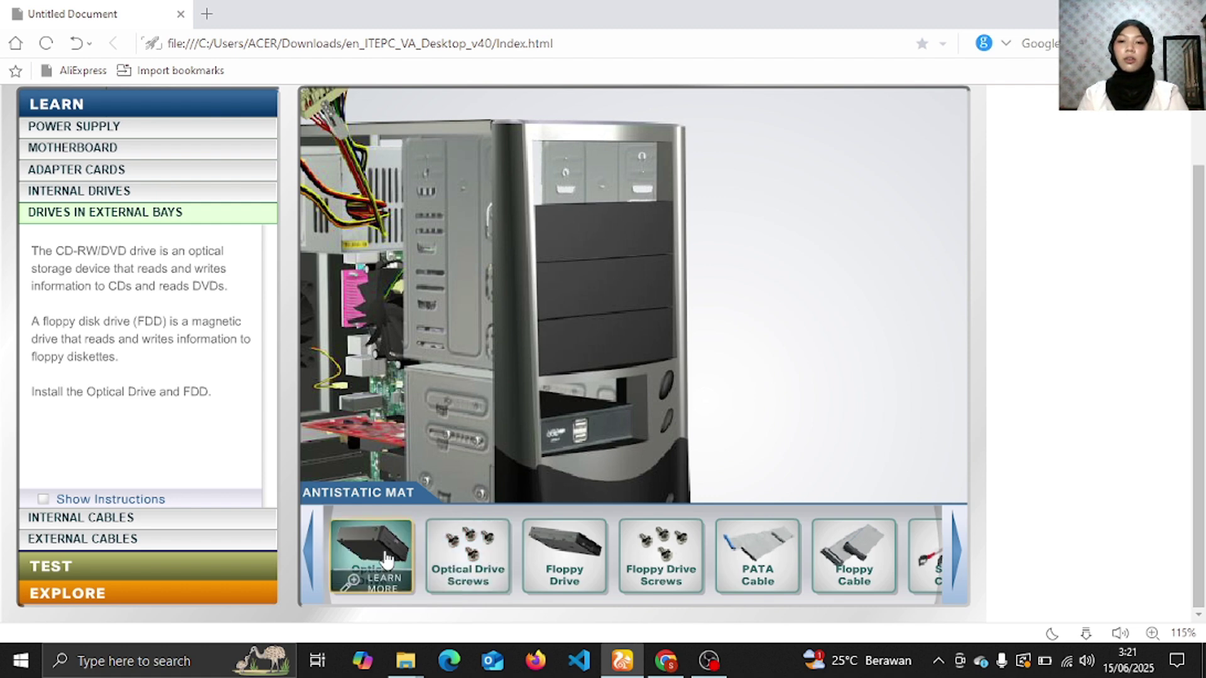
# - Rotate the Optical Drive clockwise, install it in the uppermost external bay and secure it with the Optical Drive Screws
pyautogui.moveTo(383, 558); pyautogui.dragTo(384, 557)
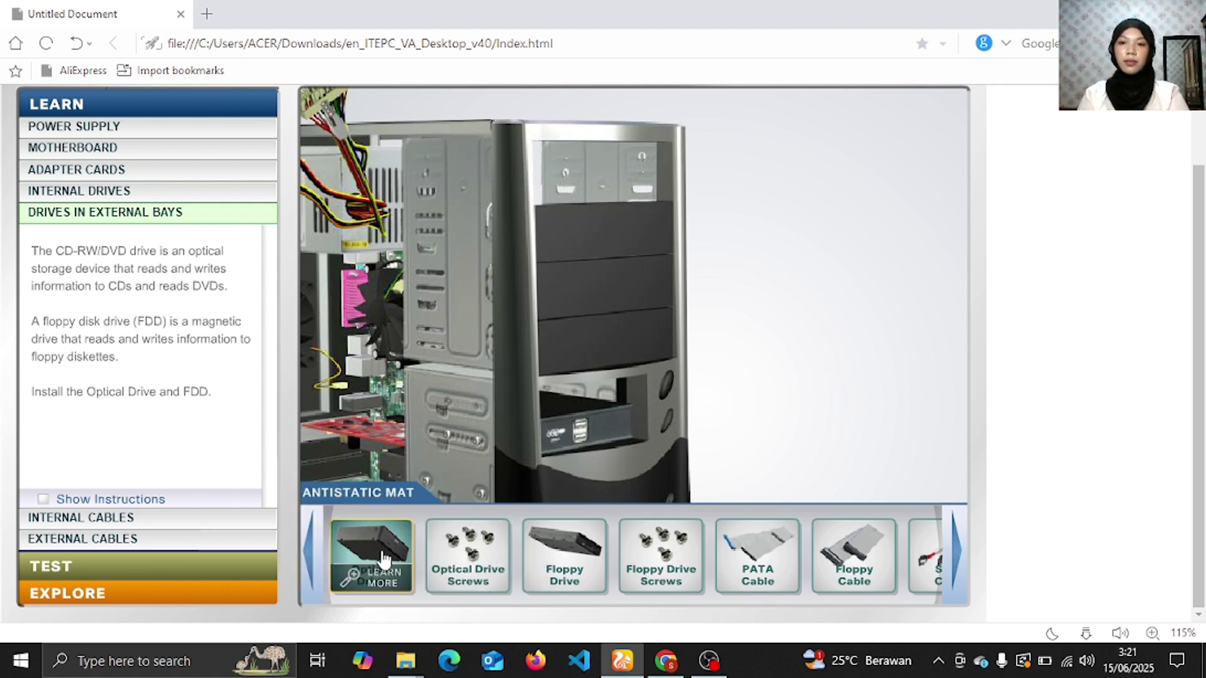
pyautogui.click(383, 559)
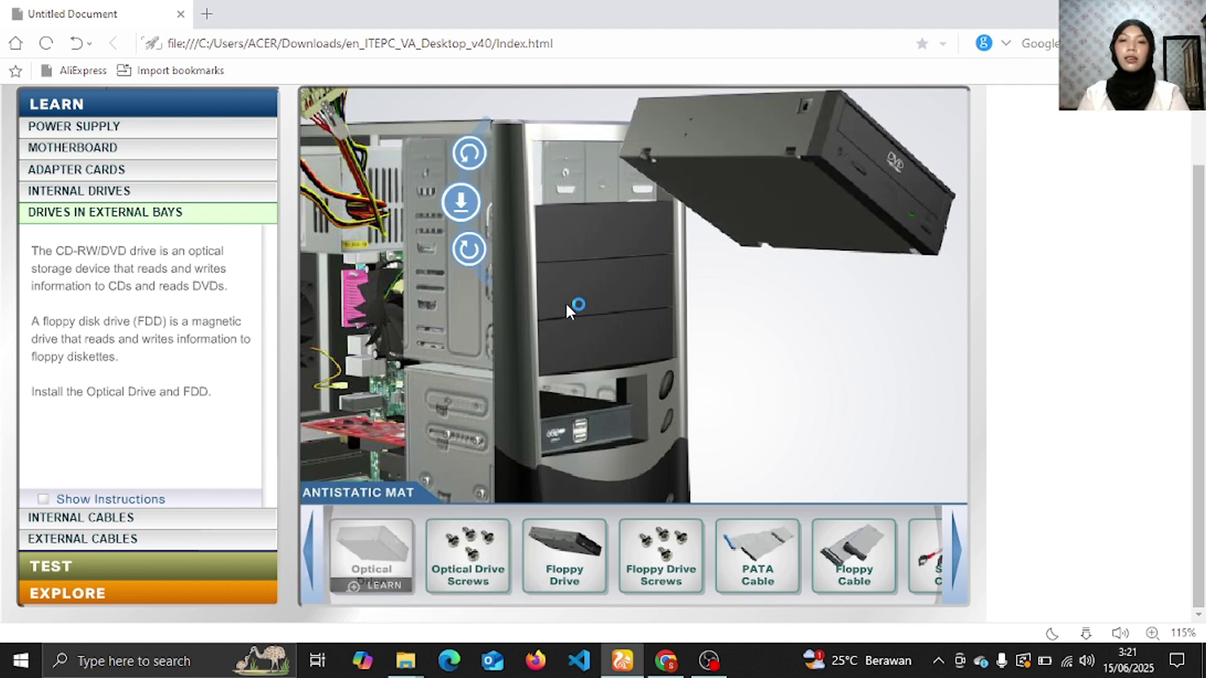
pyautogui.click(475, 266)
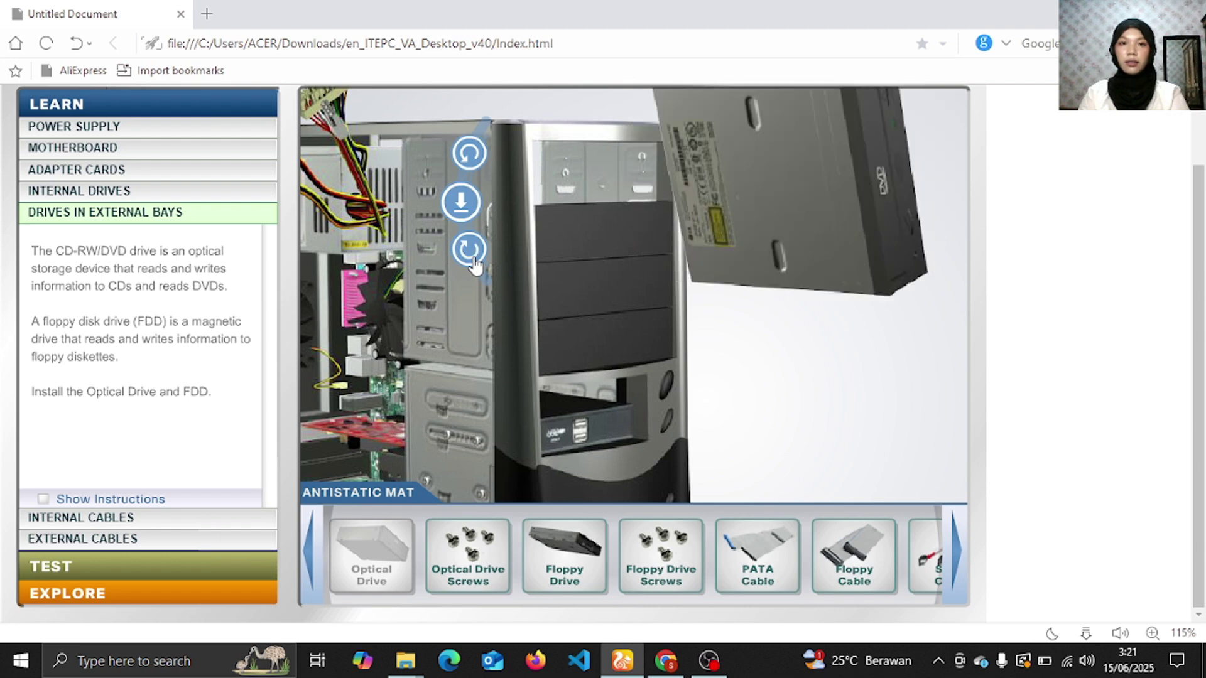
pyautogui.click(466, 212)
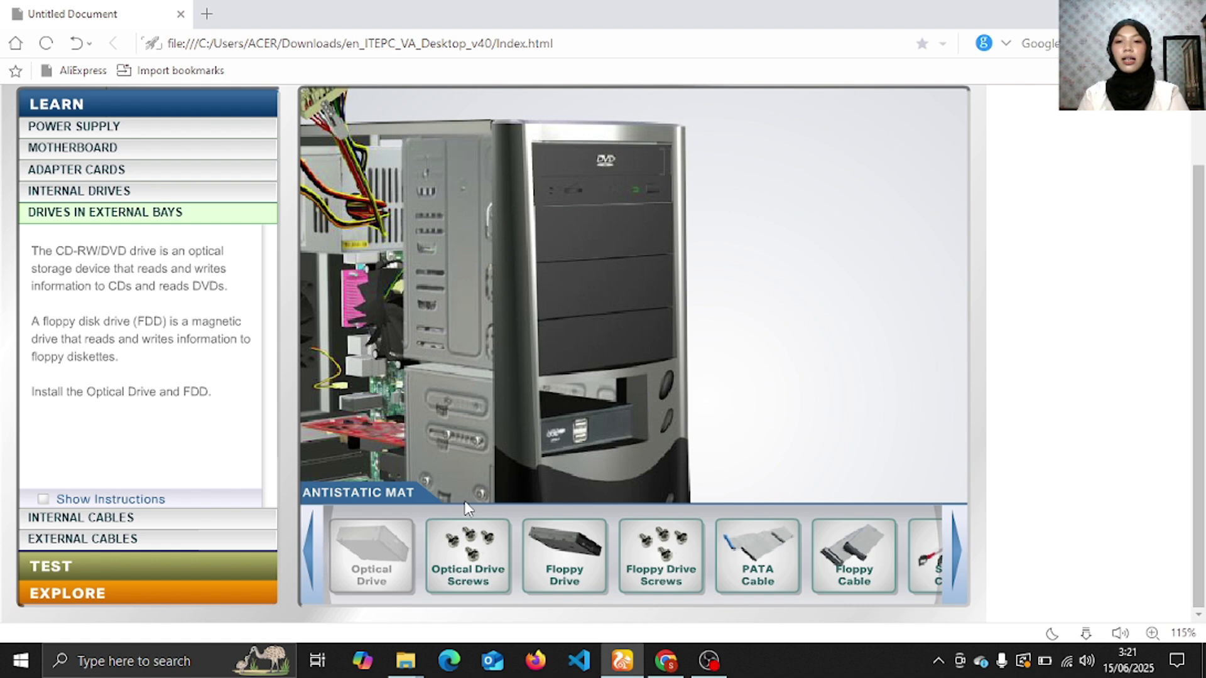
pyautogui.click(474, 549)
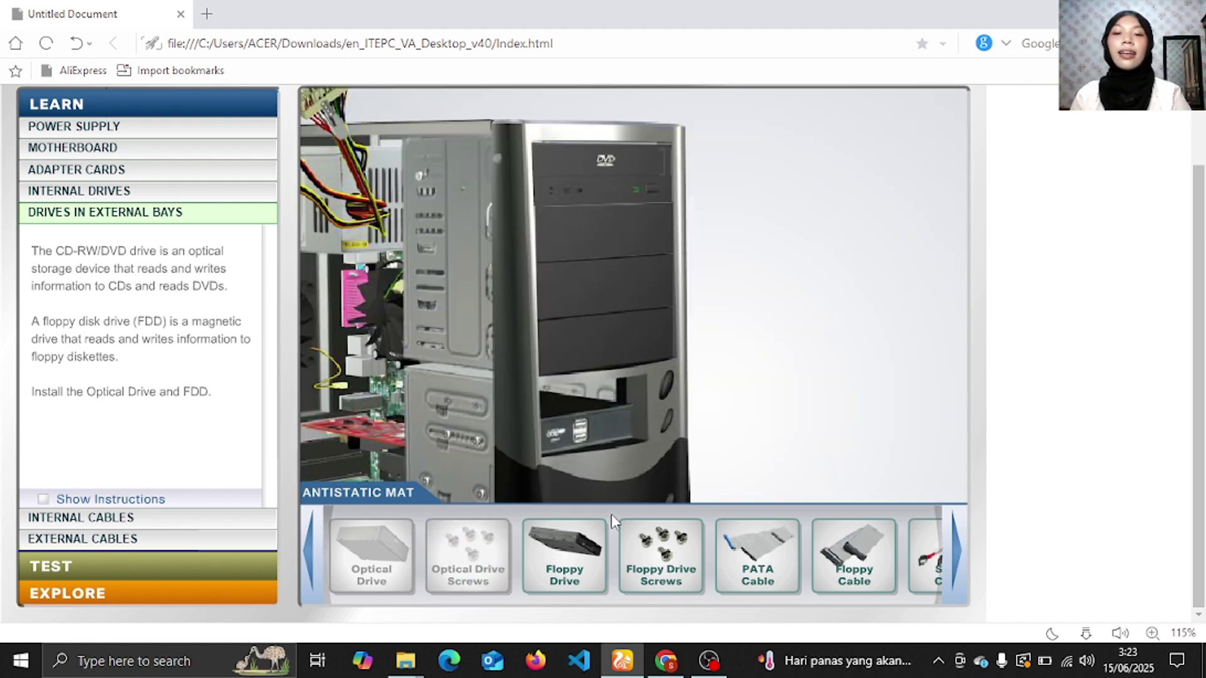
# - Examine the Floppy Drive in its Explore view with the 360-degree rotation and all six side views, and close the view
pyautogui.click(576, 577)
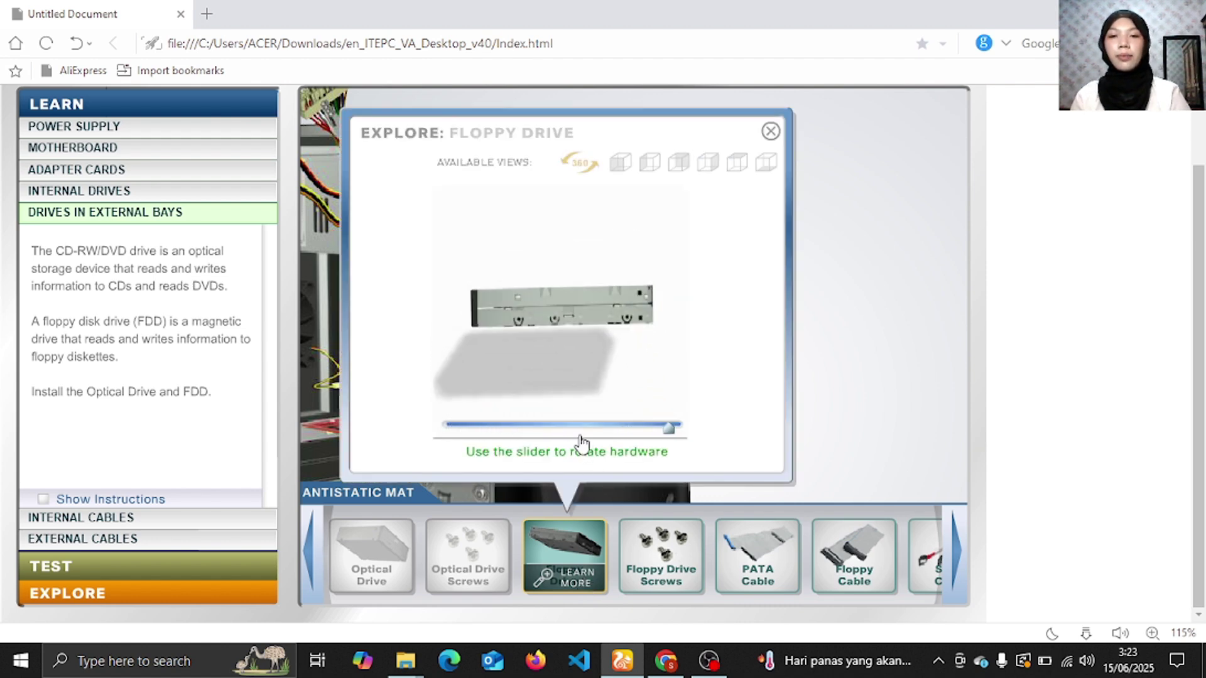
pyautogui.click(666, 429)
pyautogui.moveTo(664, 432); pyautogui.dragTo(679, 434)
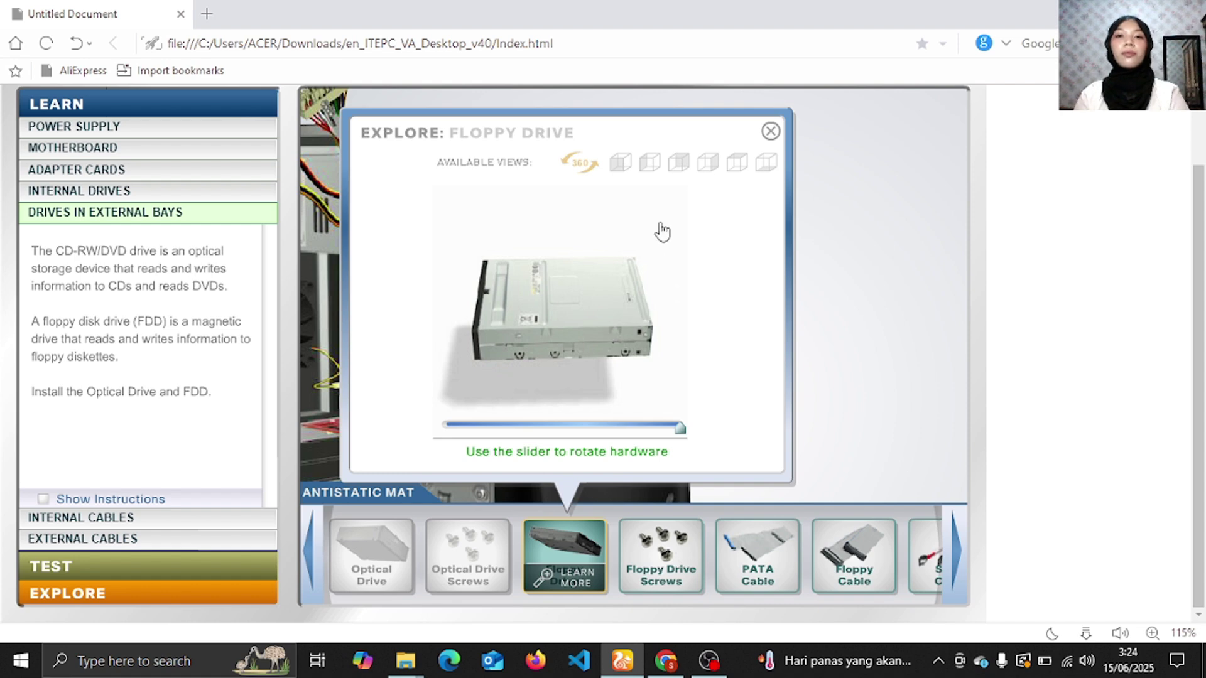
pyautogui.click(621, 164)
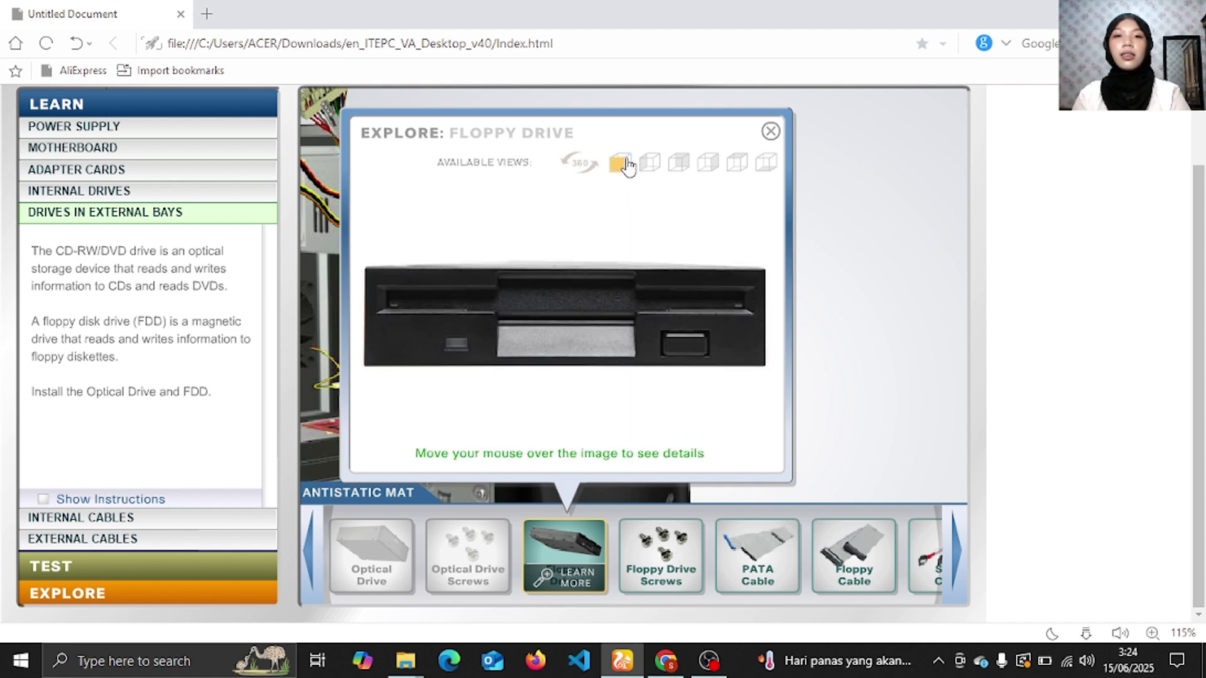
pyautogui.click(652, 169)
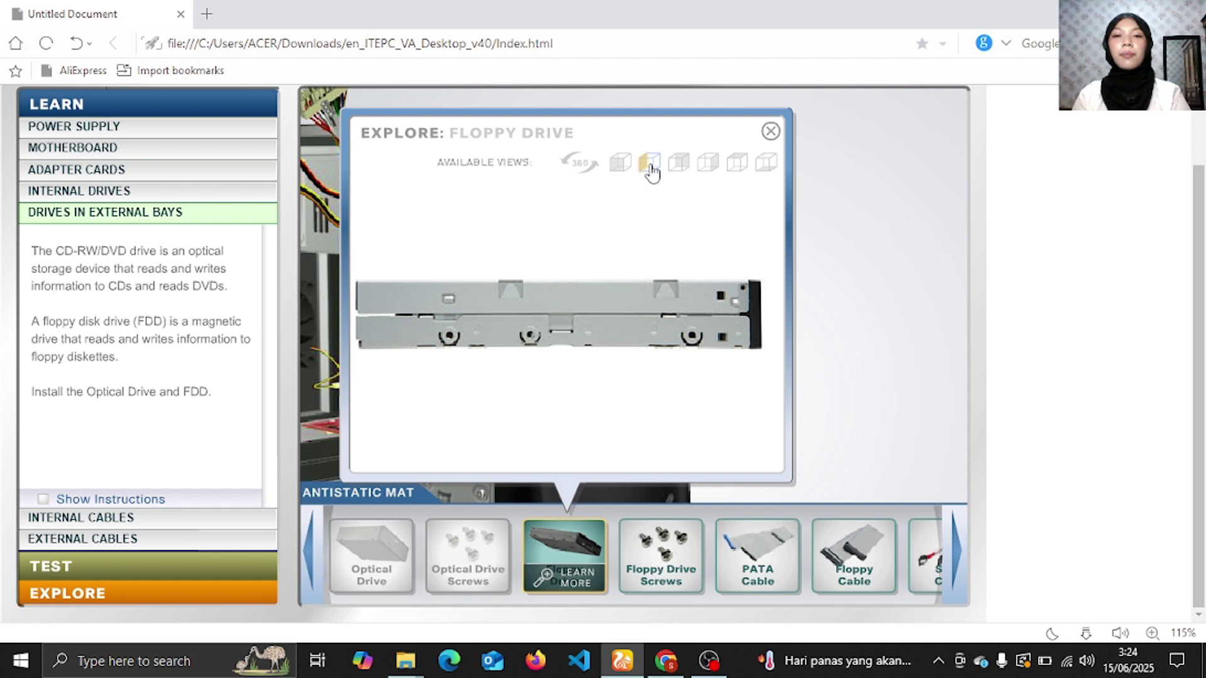
pyautogui.click(676, 169)
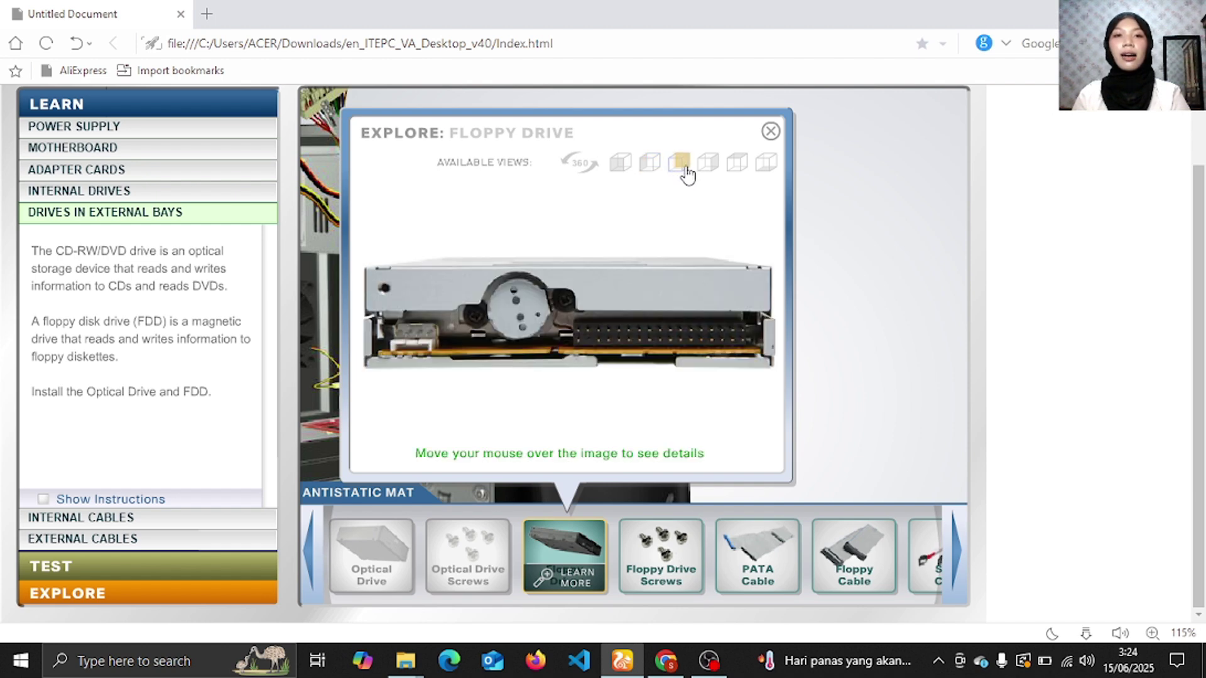
pyautogui.click(707, 167)
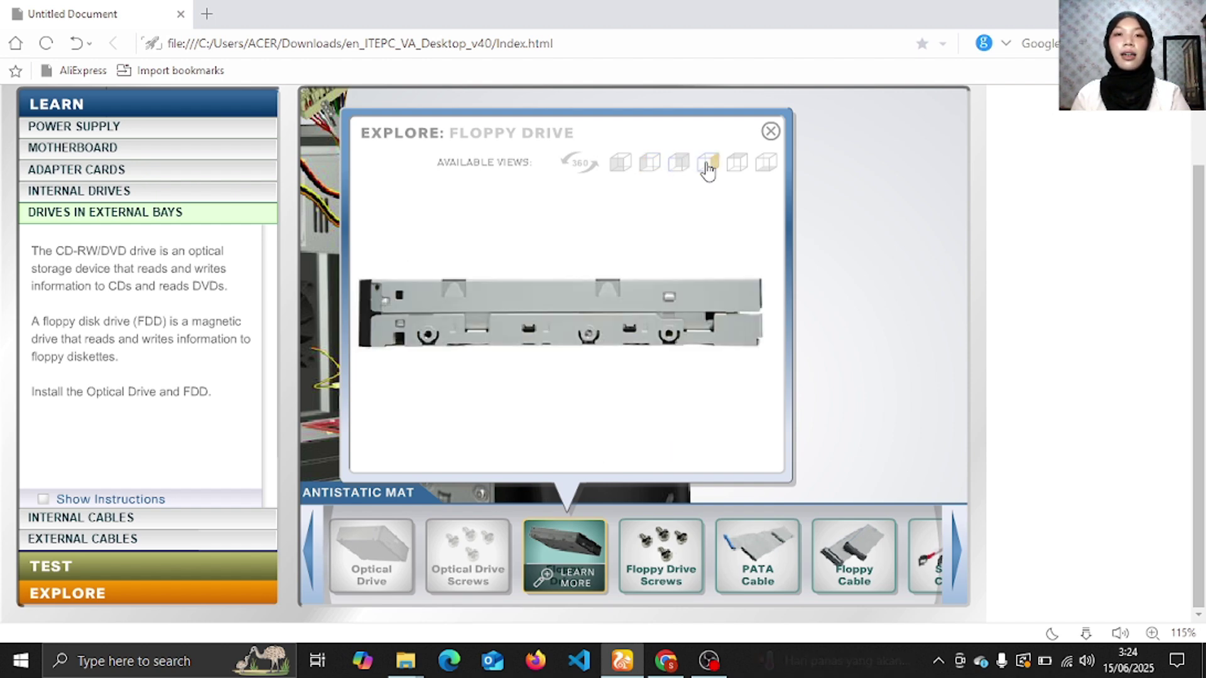
pyautogui.click(741, 167)
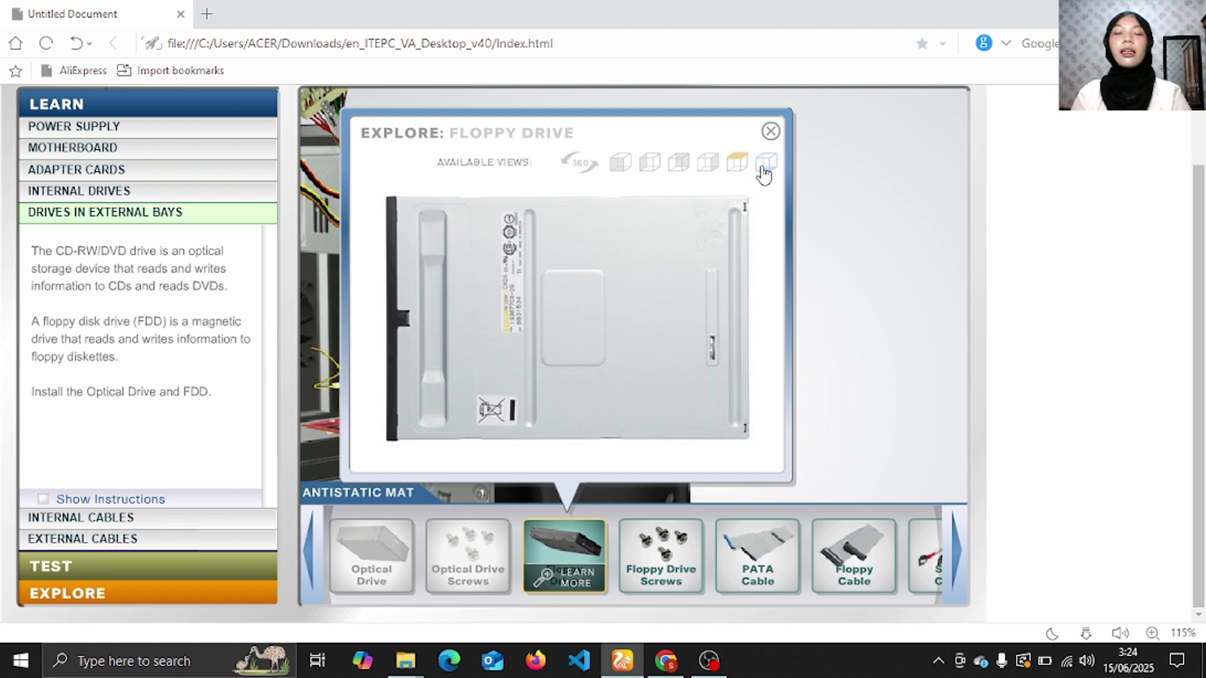
pyautogui.click(764, 170)
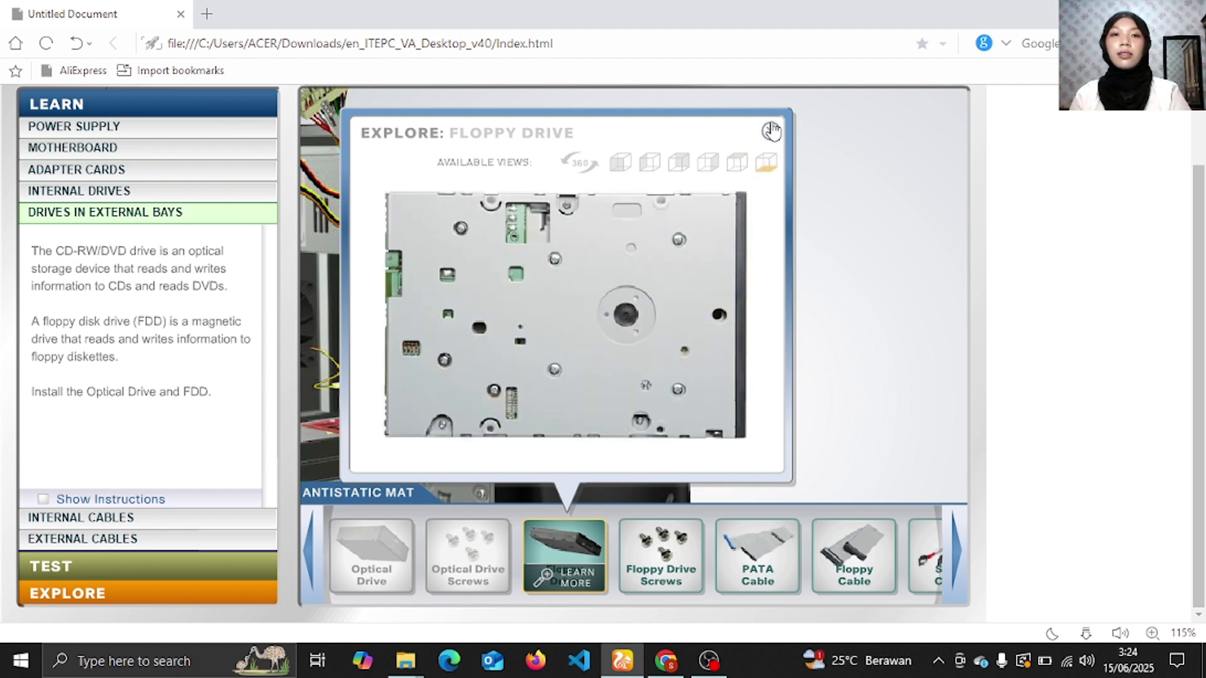
pyautogui.click(771, 130)
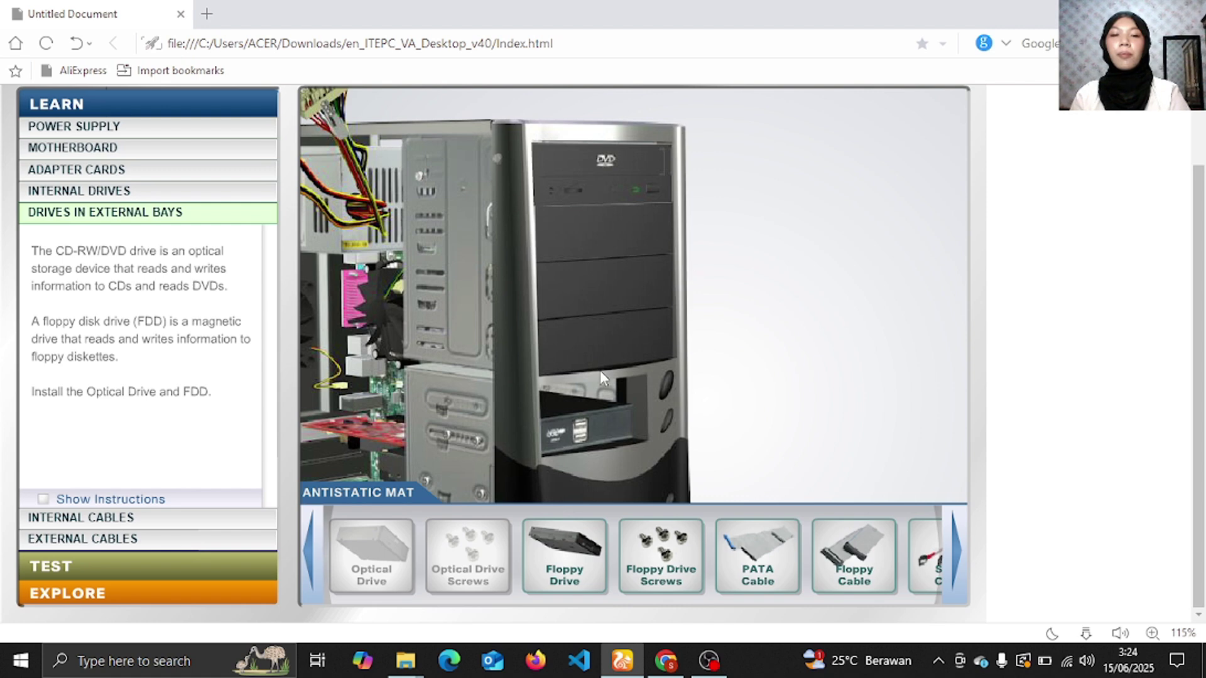
# - Rotate the Floppy Drive clockwise until it is upright, install it in the floppy bay and secure it with the Floppy Drive Screws
pyautogui.moveTo(563, 535)
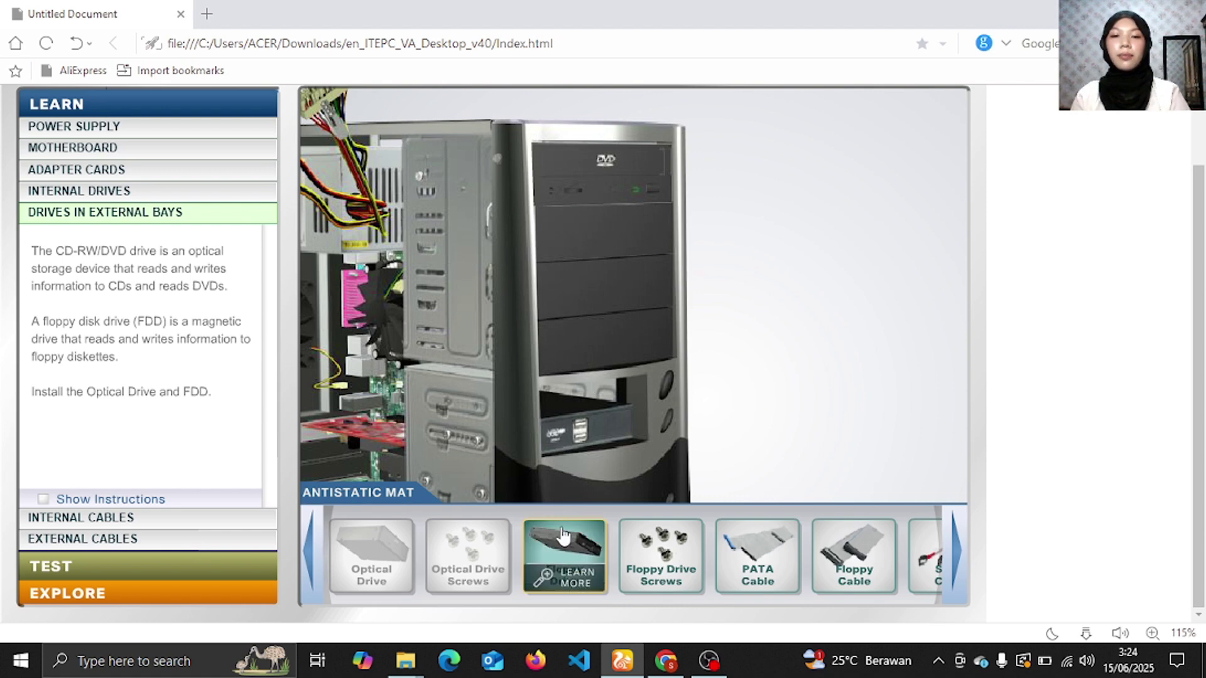
pyautogui.moveTo(563, 535); pyautogui.dragTo(575, 439)
pyautogui.click(574, 455)
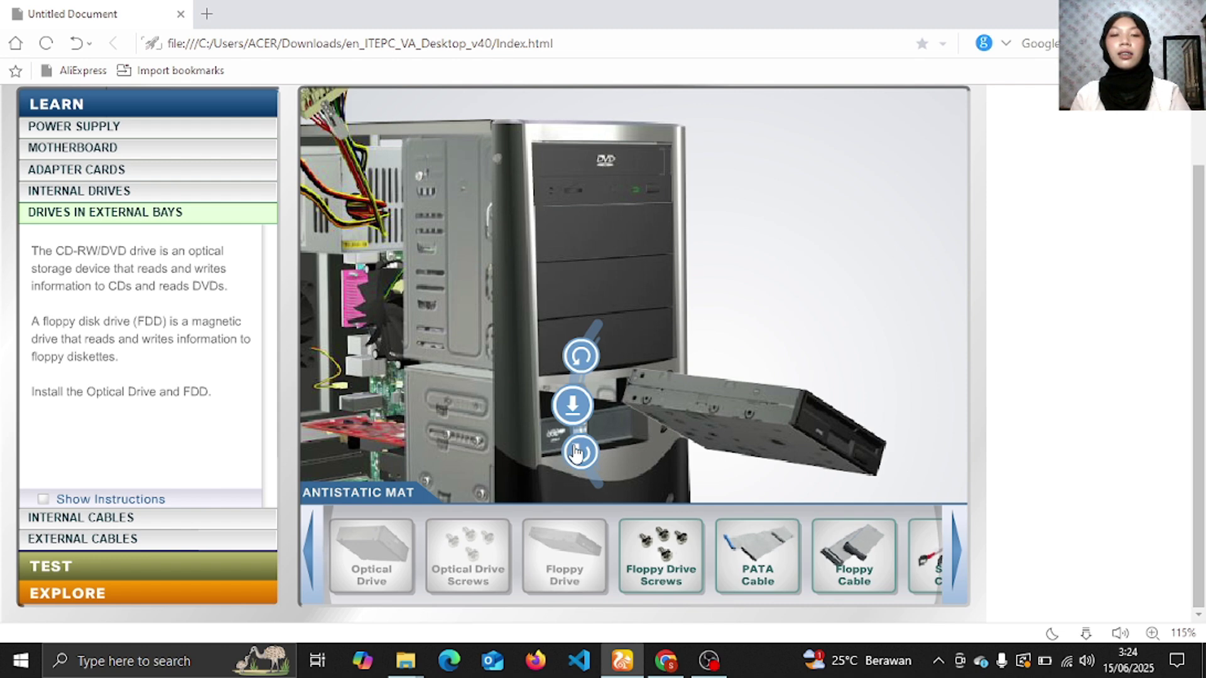
pyautogui.click(574, 452)
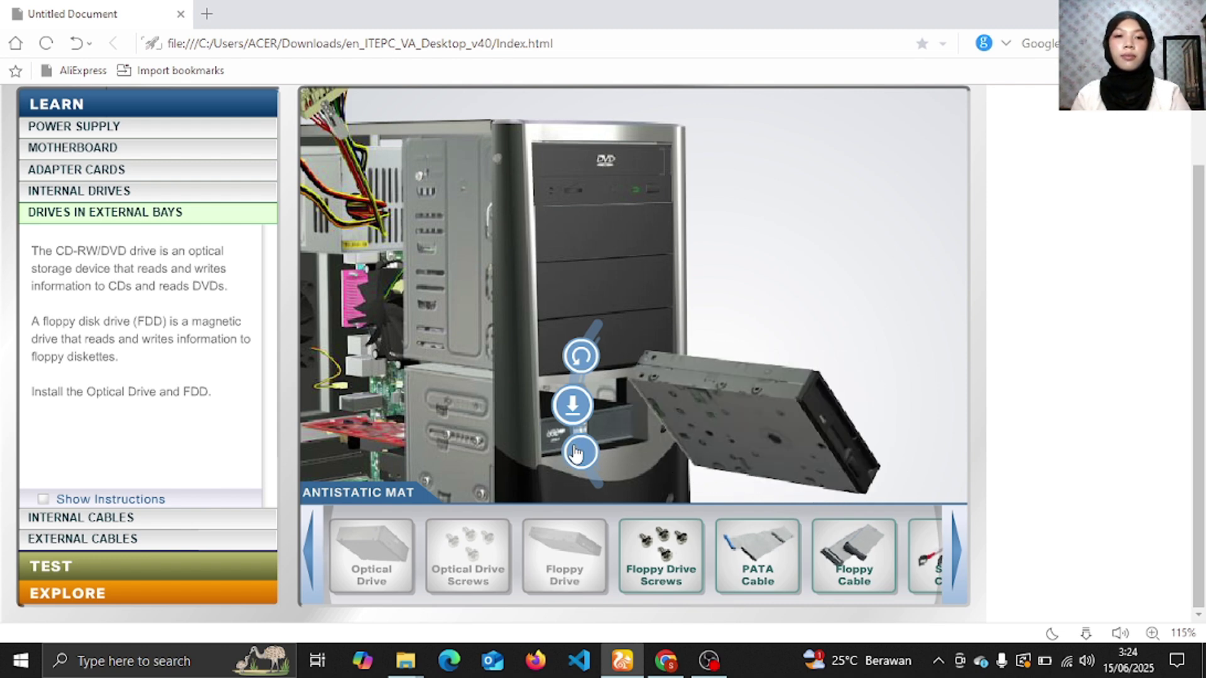
pyautogui.click(574, 452)
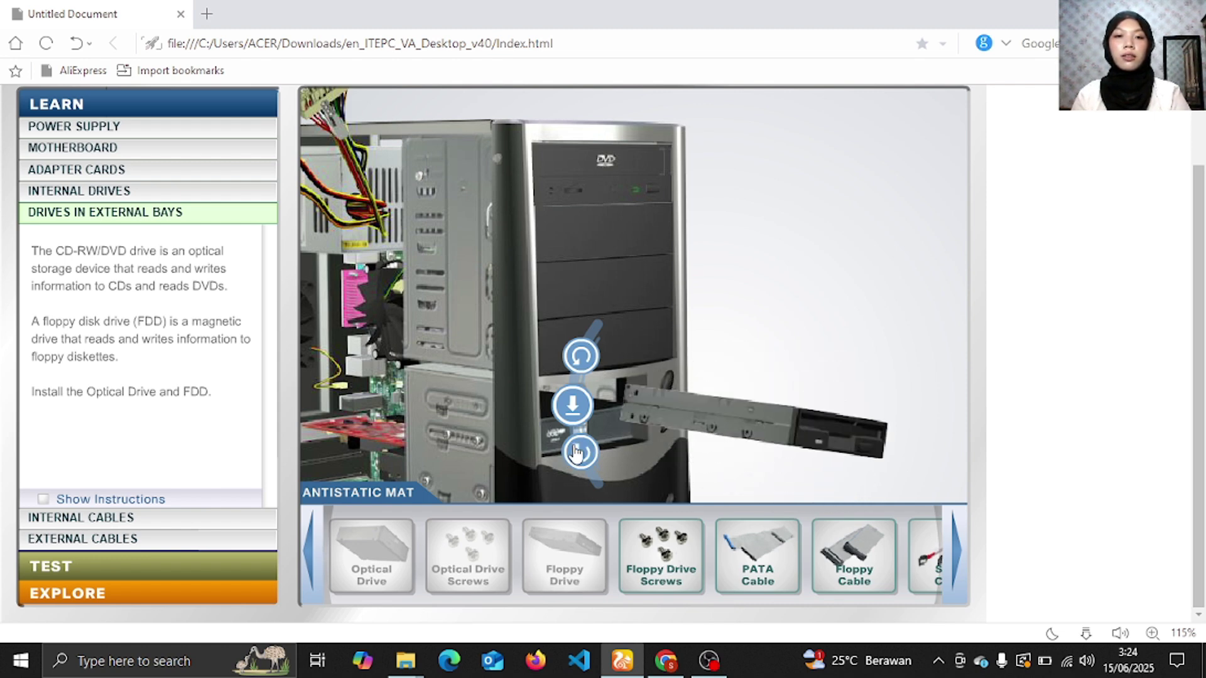
pyautogui.click(573, 407)
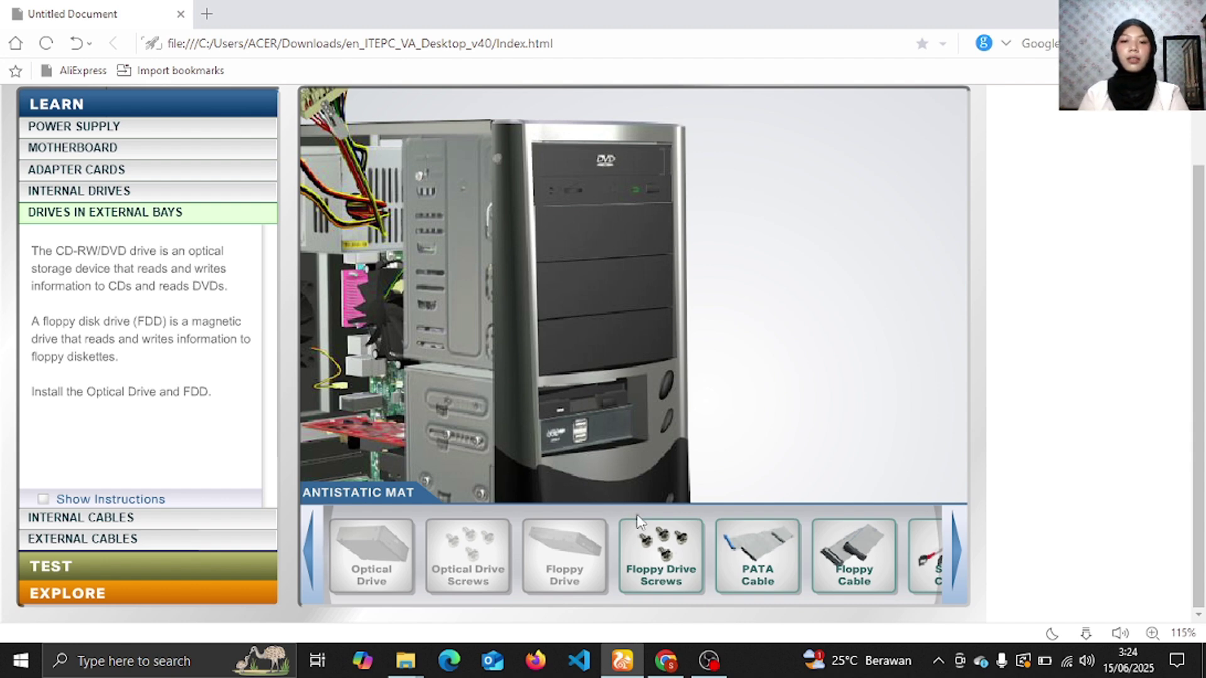
pyautogui.click(645, 539)
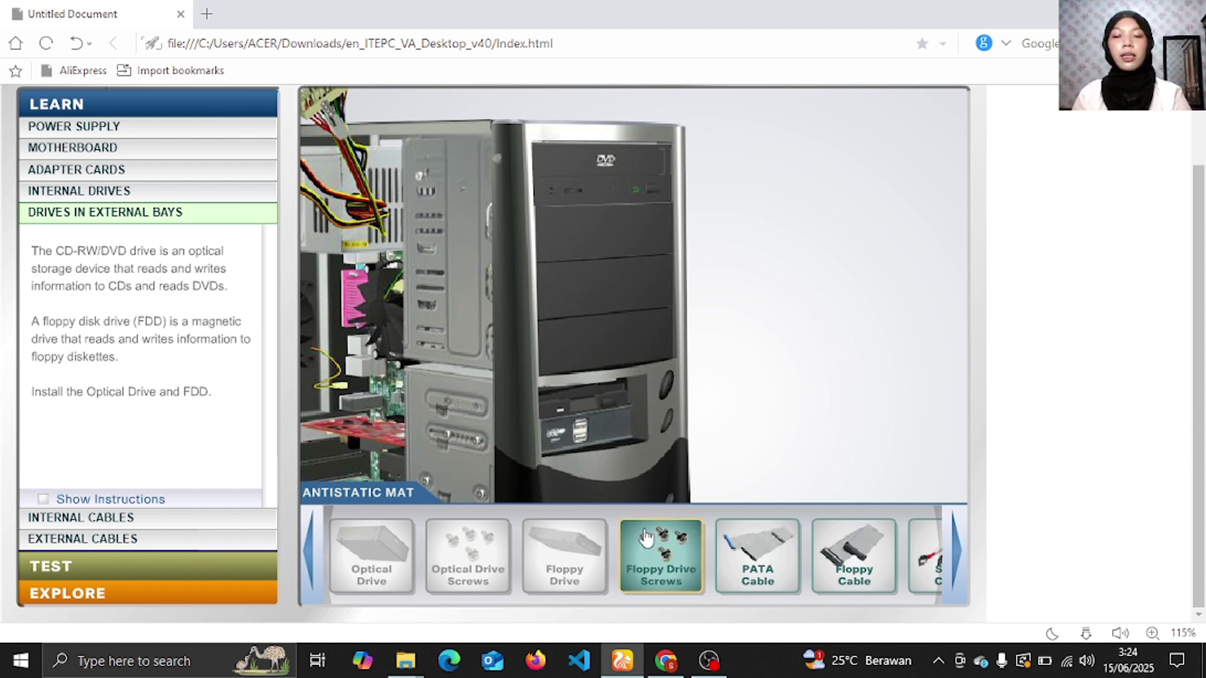
pyautogui.moveTo(645, 539); pyautogui.dragTo(608, 505)
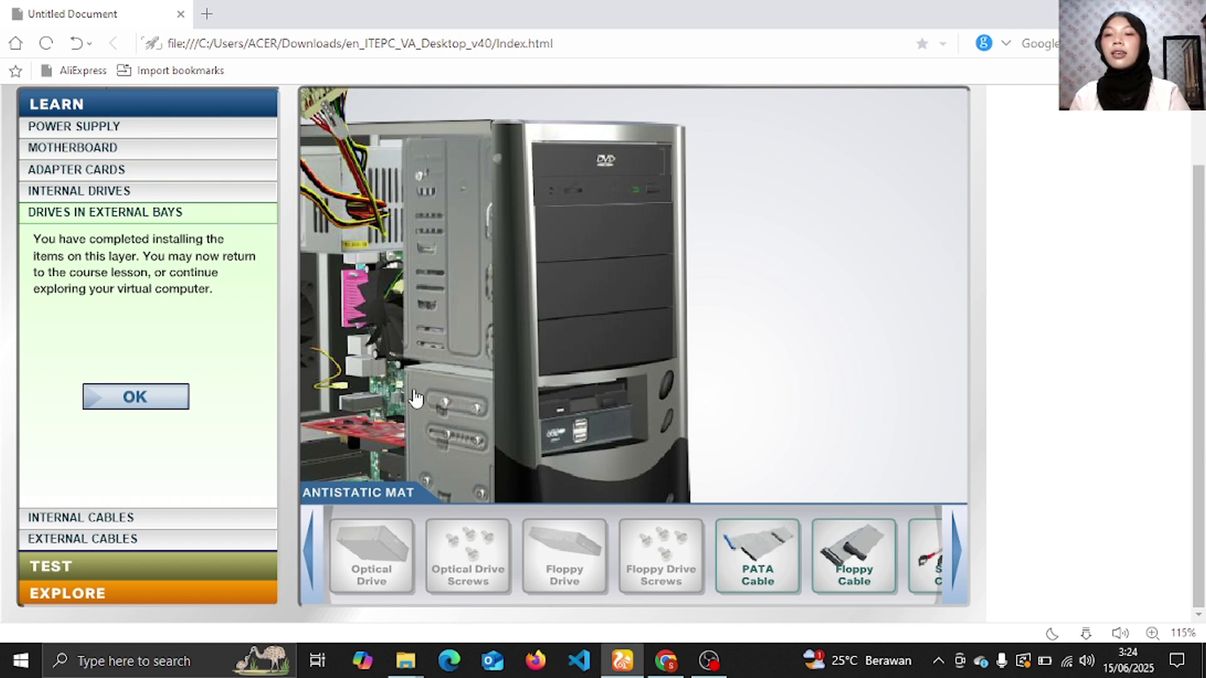
# - Acknowledge the finished external bay drives layer and open the Internal Cables layer
pyautogui.click(172, 407)
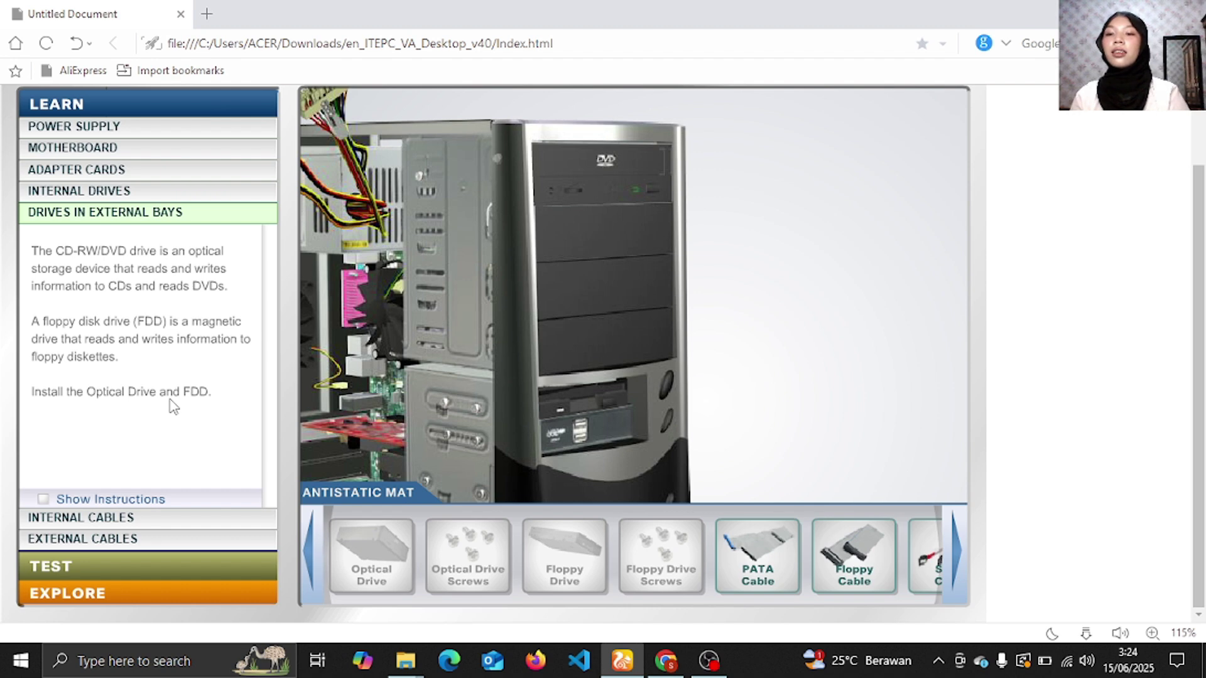
pyautogui.click(115, 520)
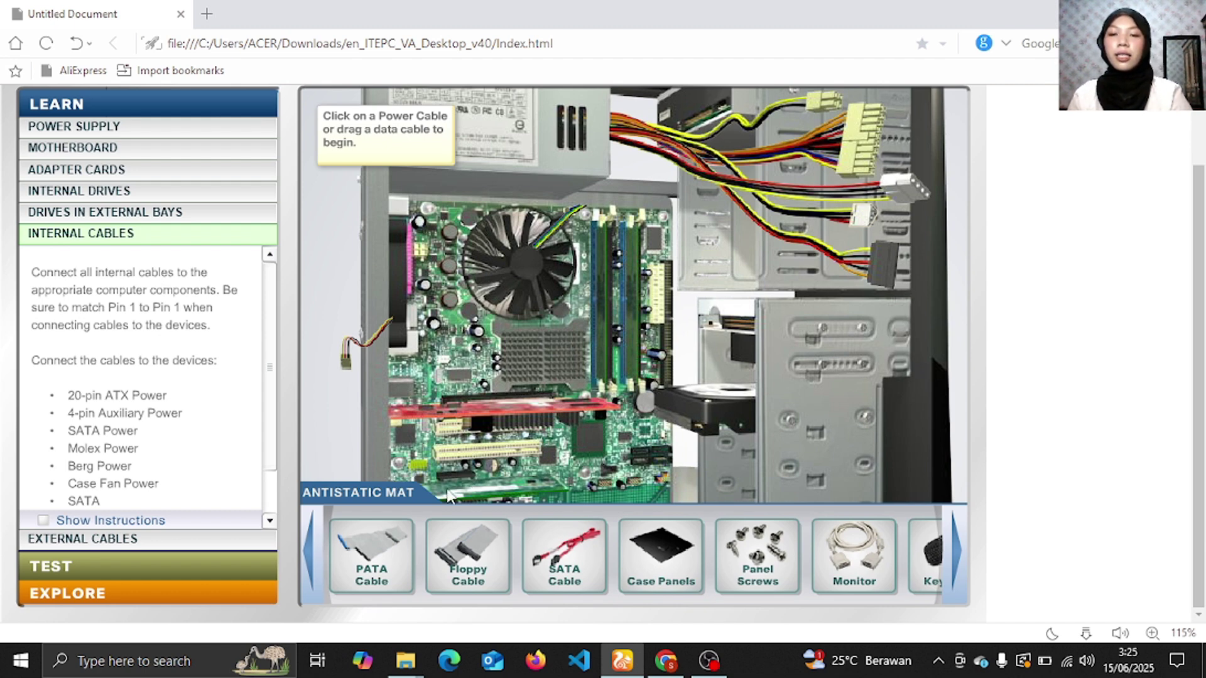
# - Examine the PATA Cable in its Explore view with all three available views, and close the view
pyautogui.moveTo(405, 552)
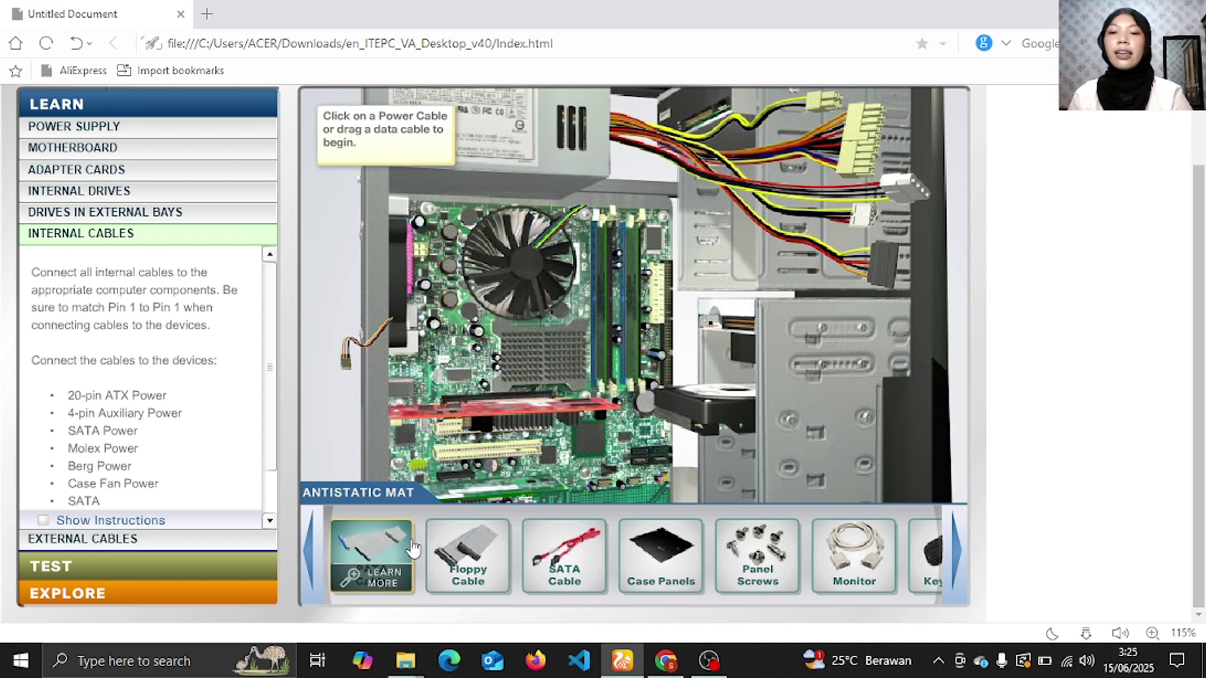
pyautogui.click(378, 581)
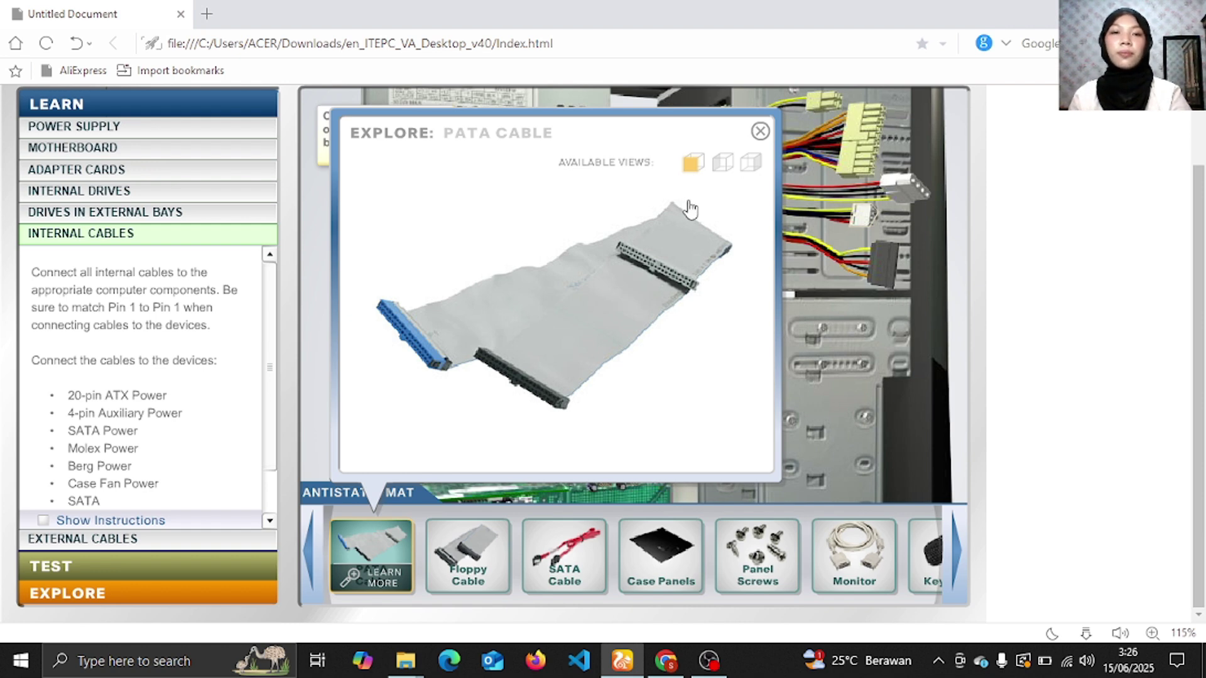
pyautogui.click(691, 165)
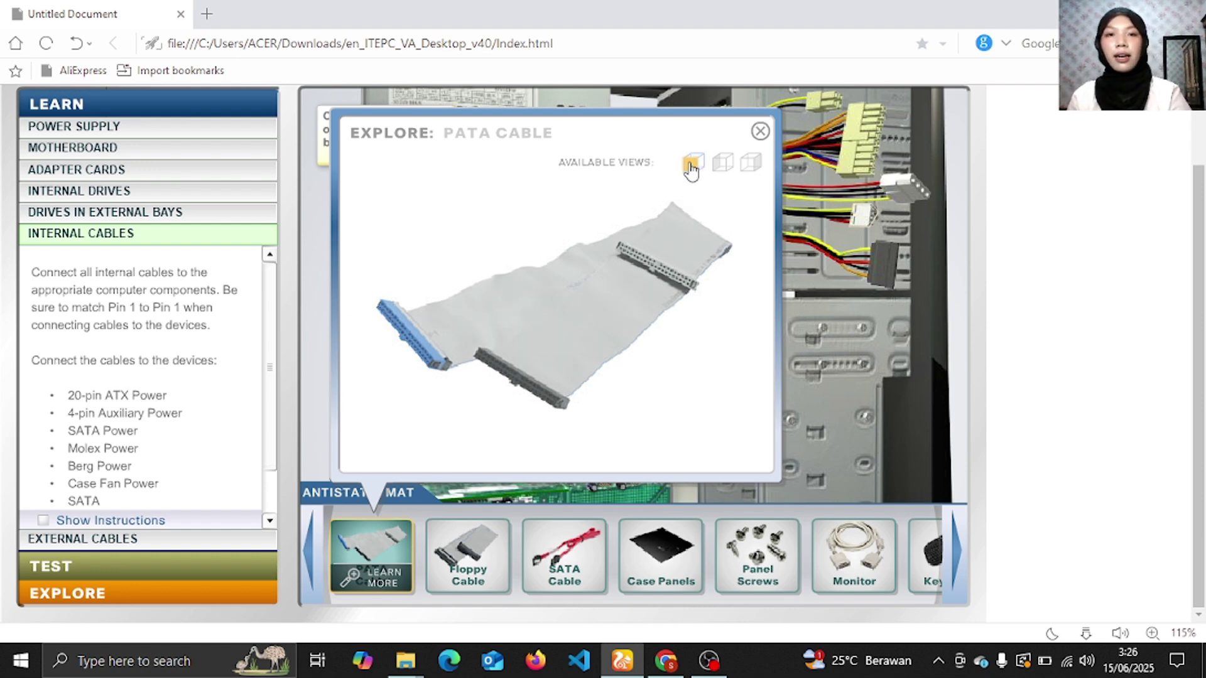
pyautogui.click(723, 164)
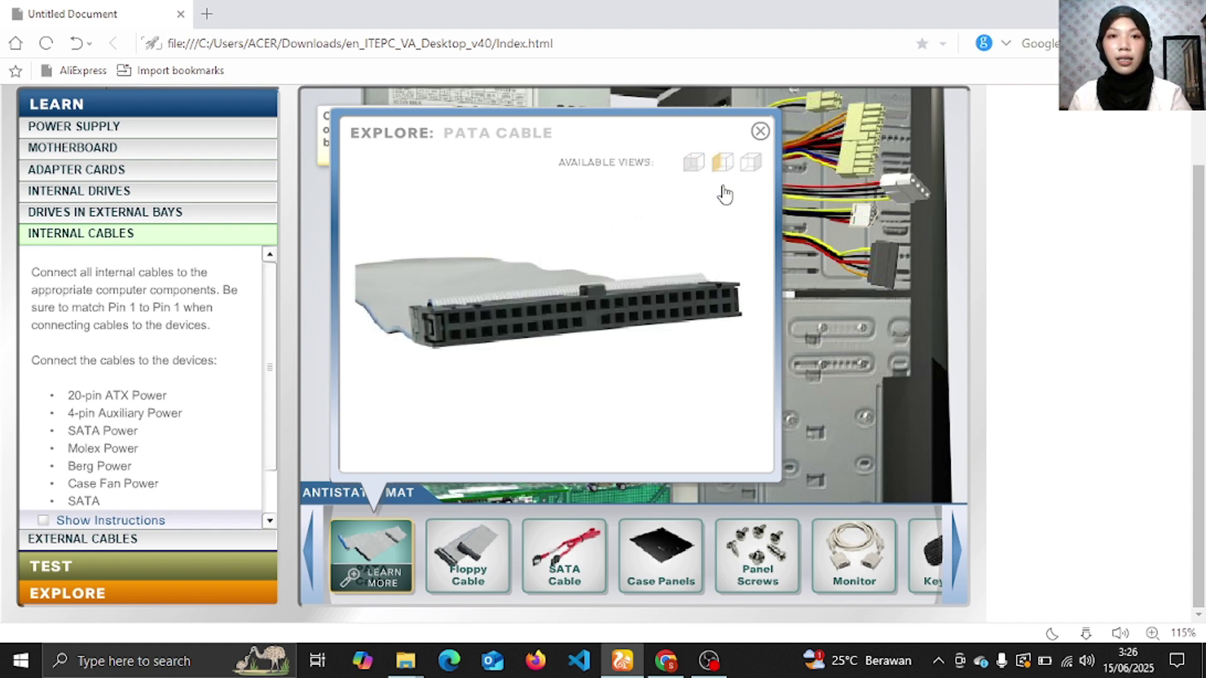
pyautogui.click(748, 164)
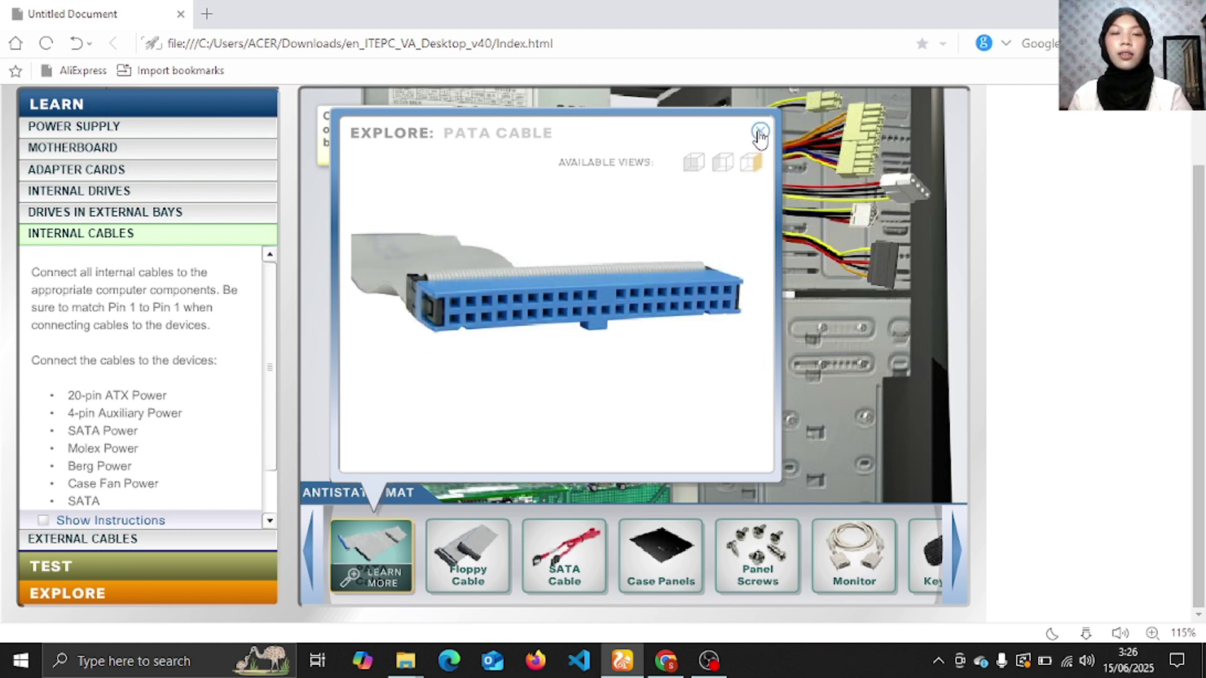
pyautogui.click(760, 132)
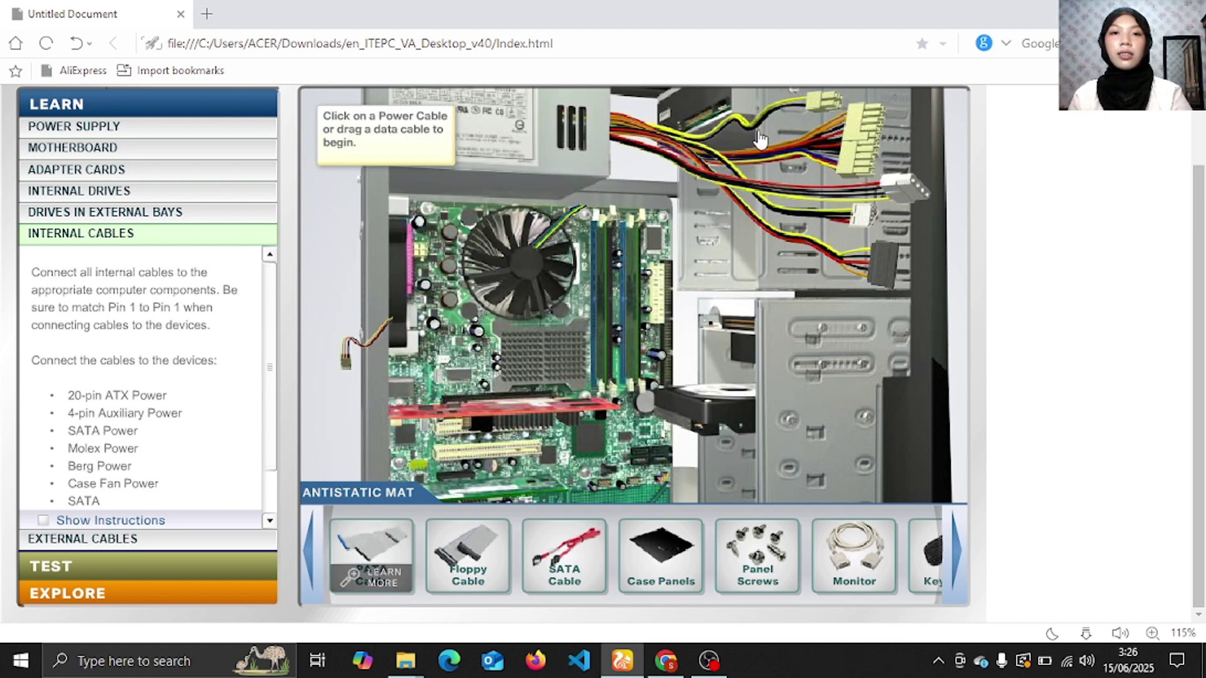
# - Rotate the PATA Cable's blue connector to match PATA Pin 1 and plug it into the PATA socket on the motherboard
pyautogui.click(386, 559)
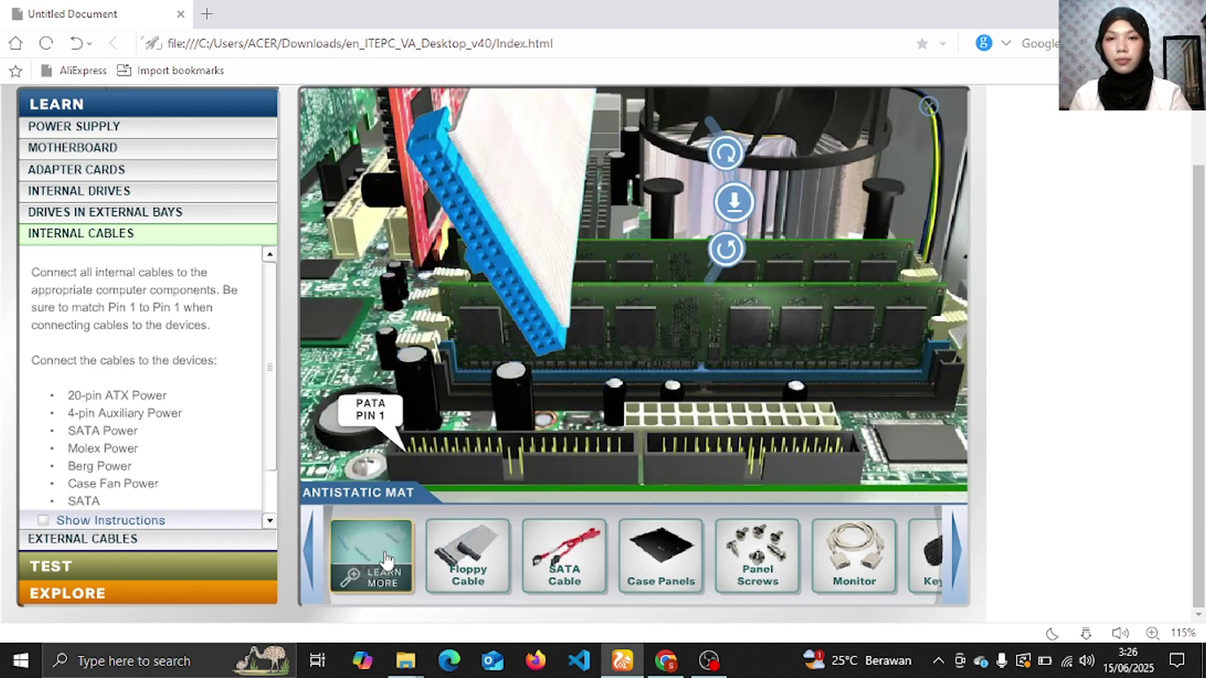
pyautogui.click(726, 248)
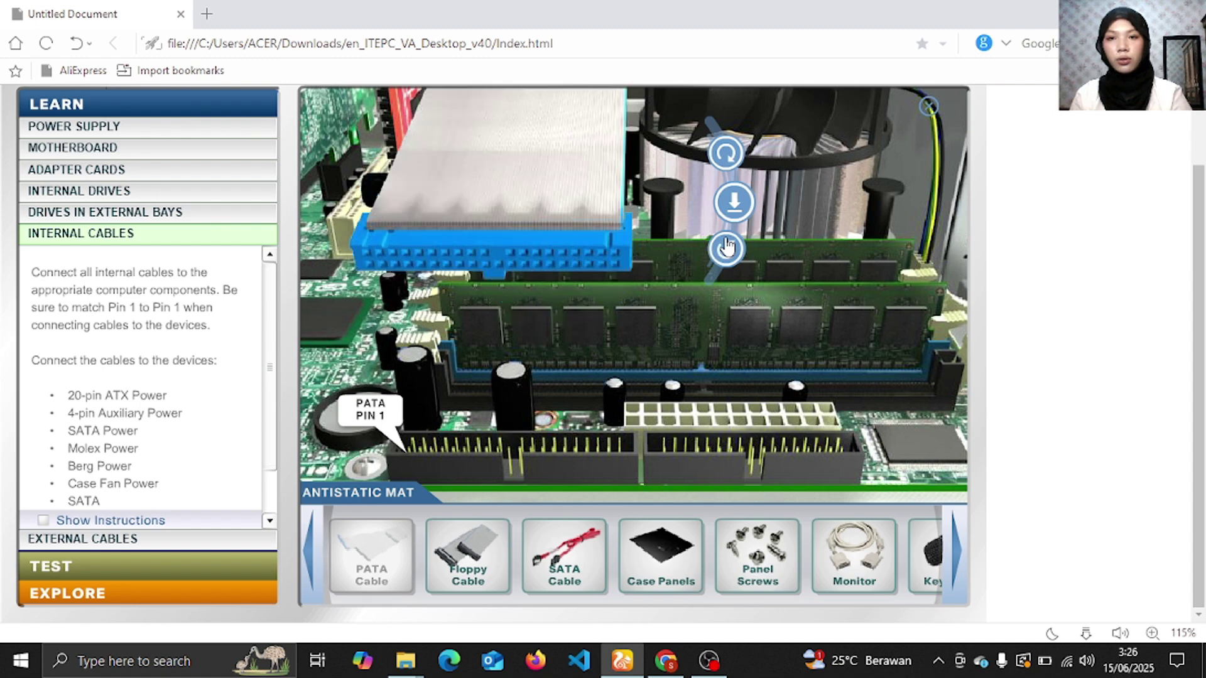
pyautogui.click(726, 249)
pyautogui.click(740, 205)
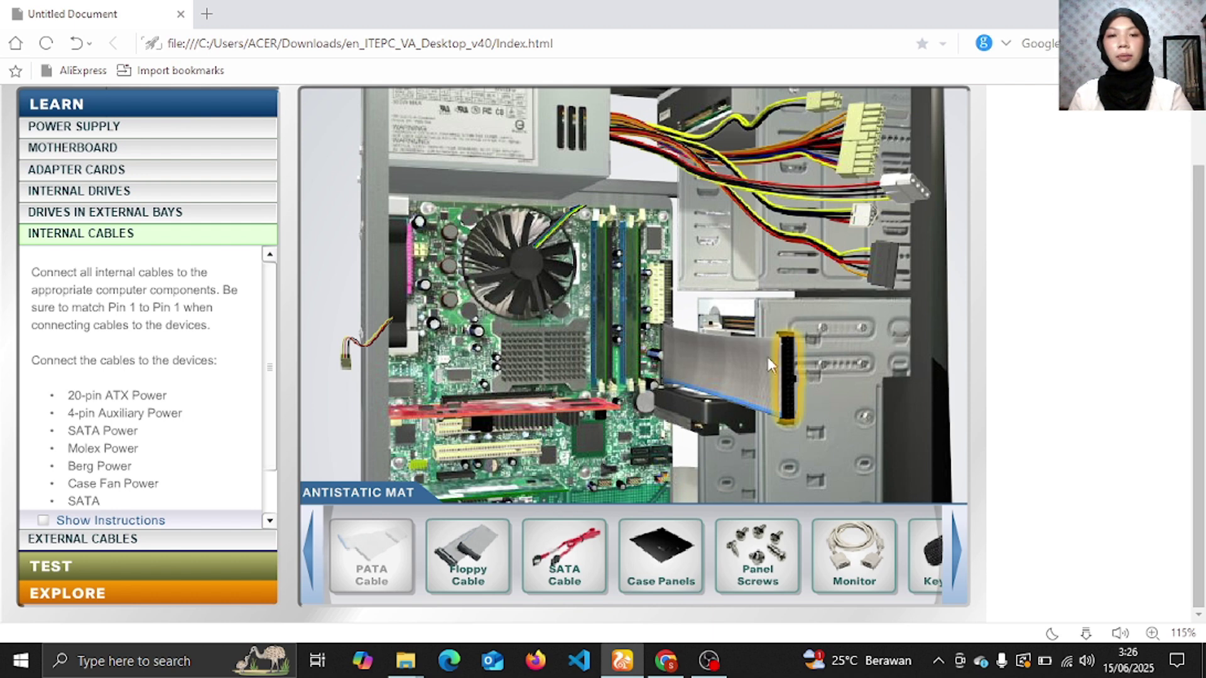
# - Rotate the other end of the PATA Cable to match the optical drive's data socket and plug it in
pyautogui.click(793, 380)
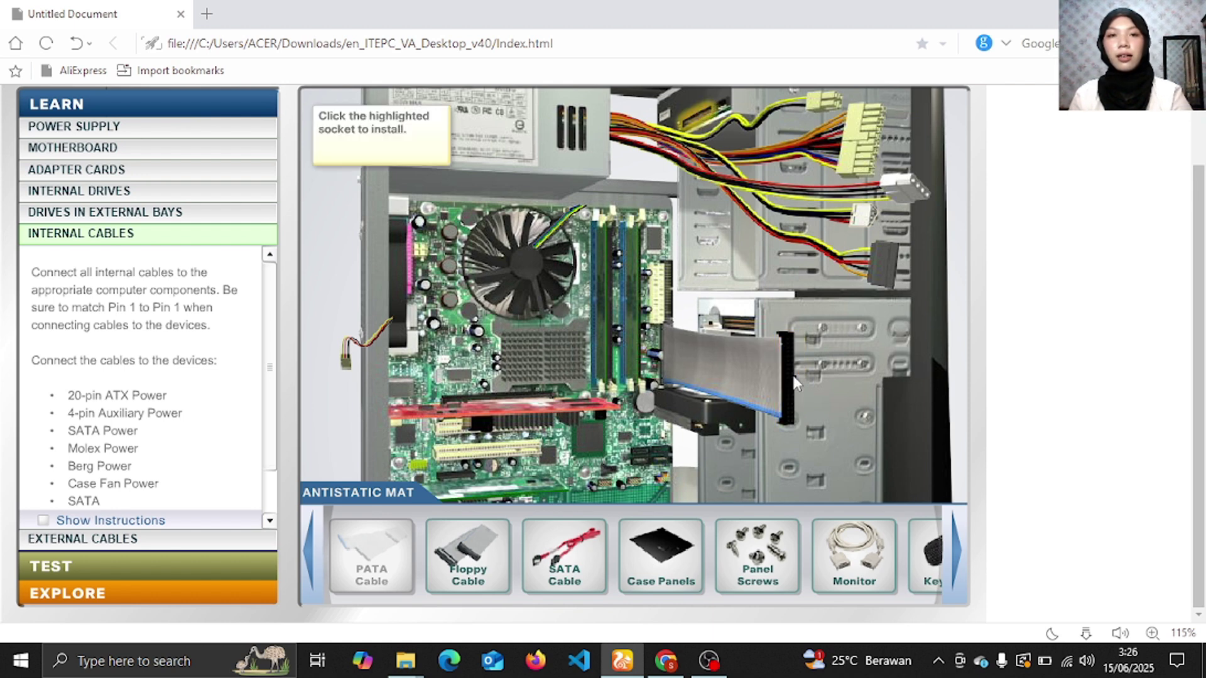
pyautogui.click(703, 123)
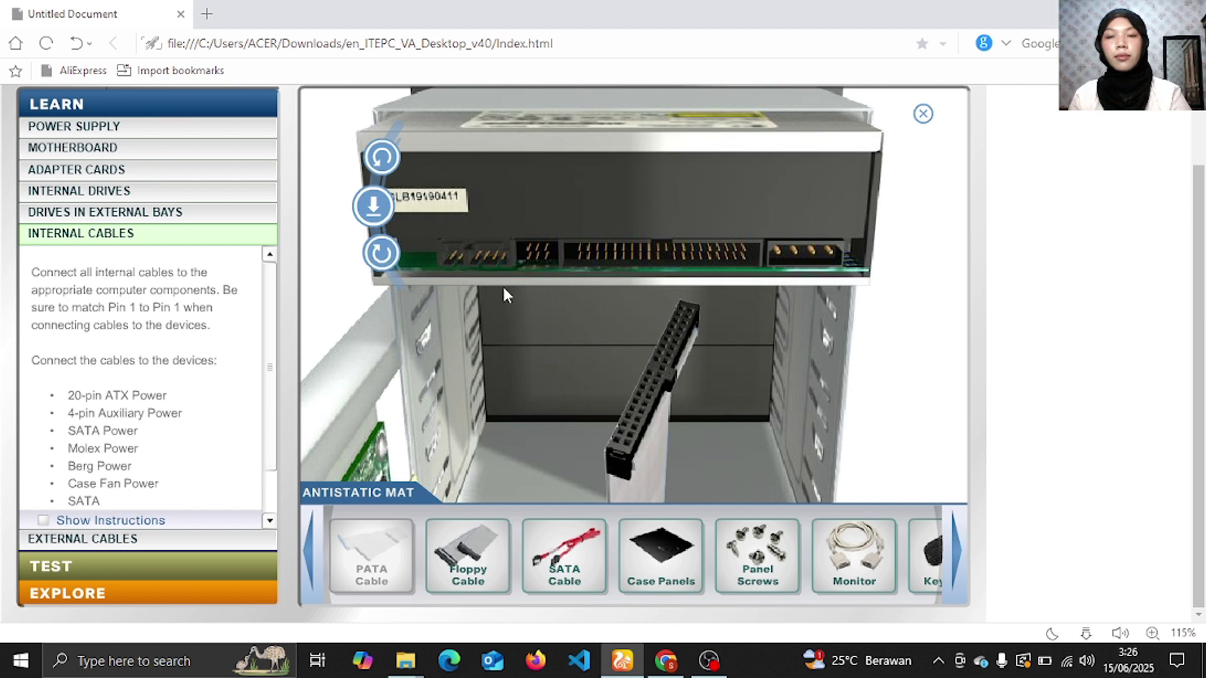
pyautogui.click(383, 255)
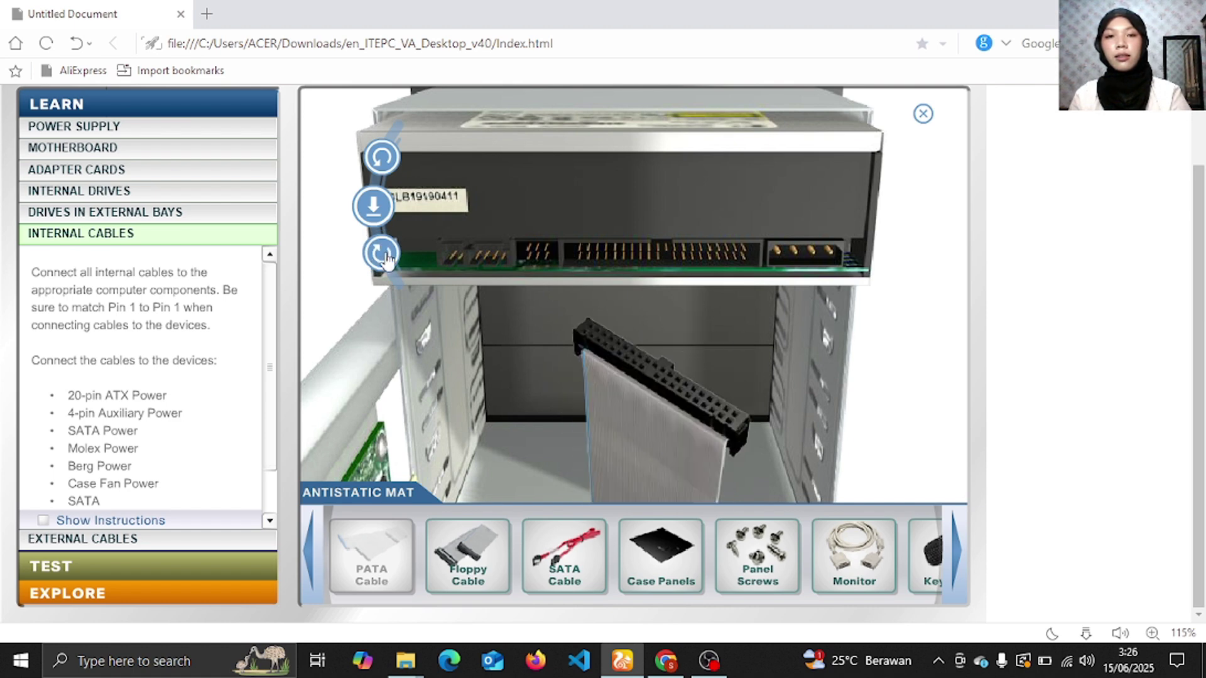
pyautogui.click(383, 254)
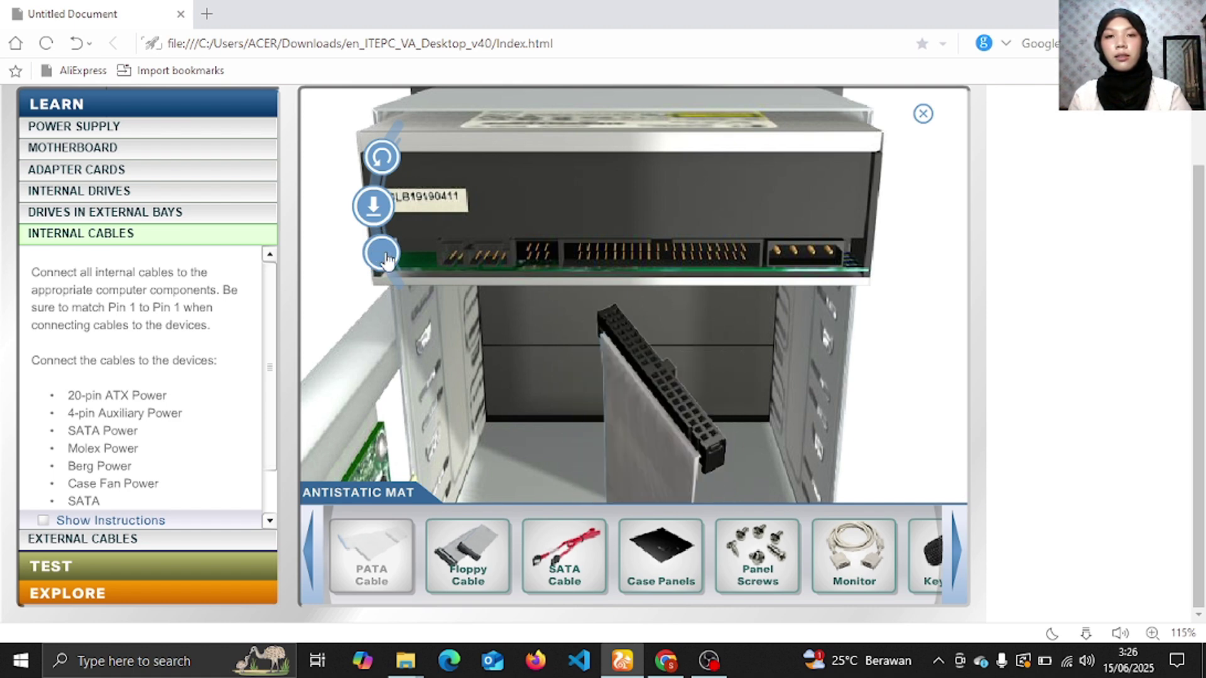
pyautogui.click(384, 255)
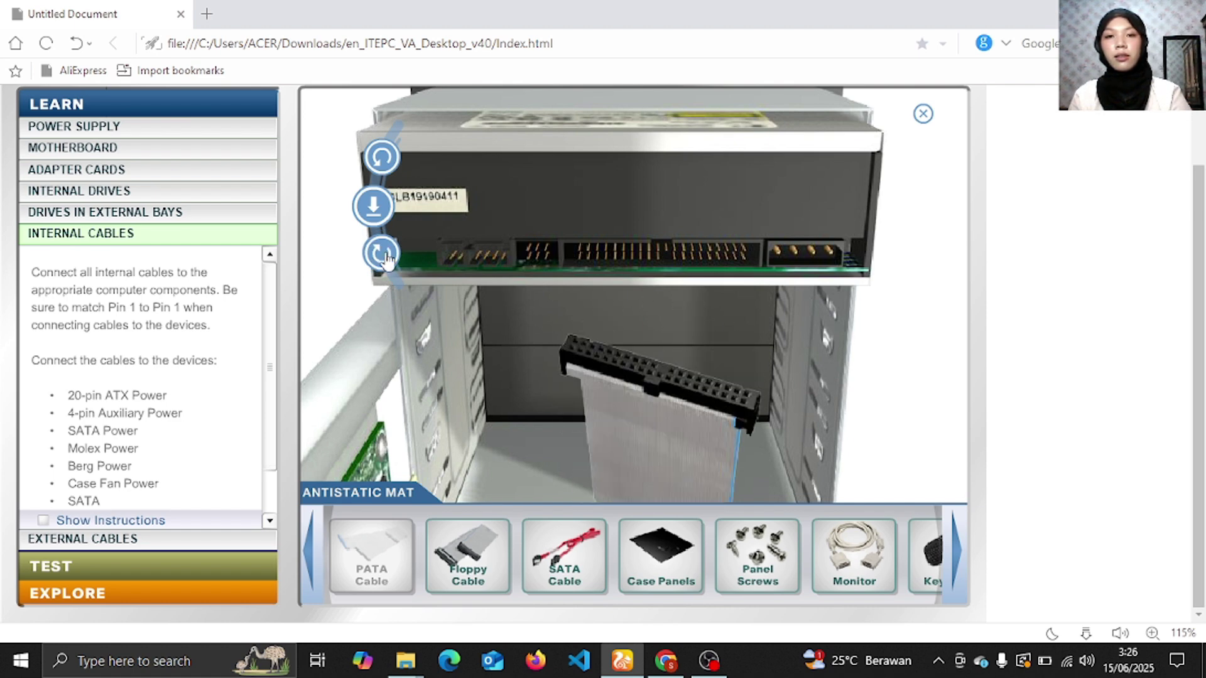
pyautogui.click(374, 207)
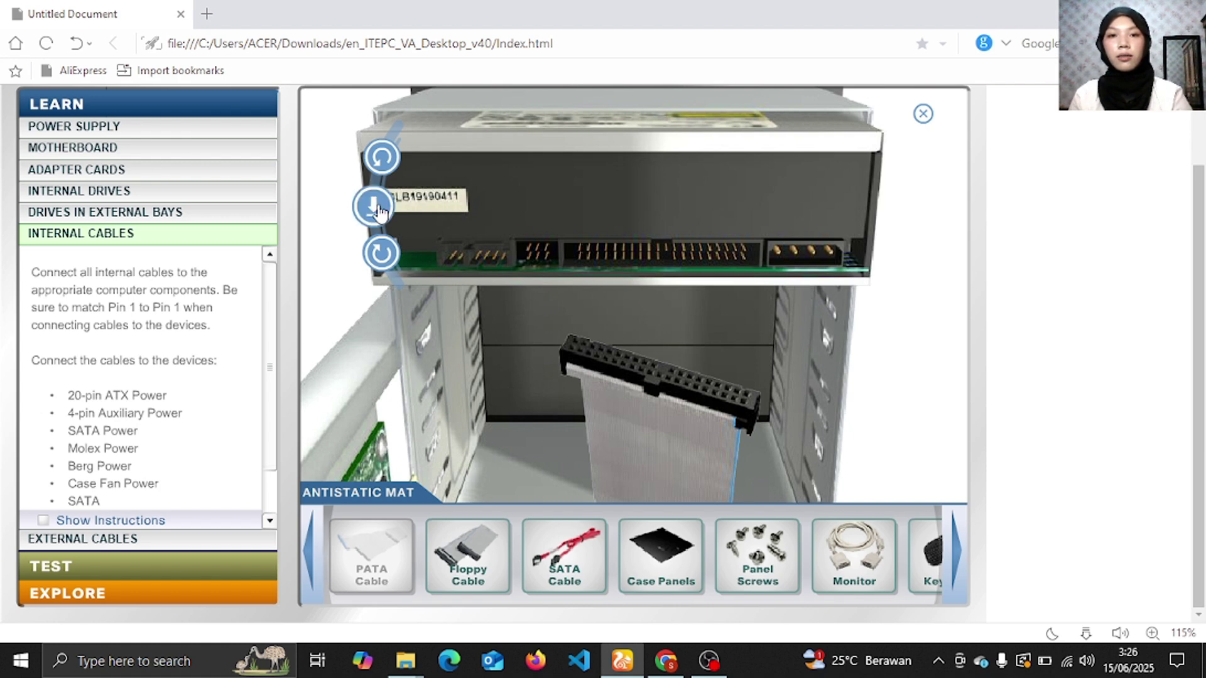
pyautogui.click(381, 254)
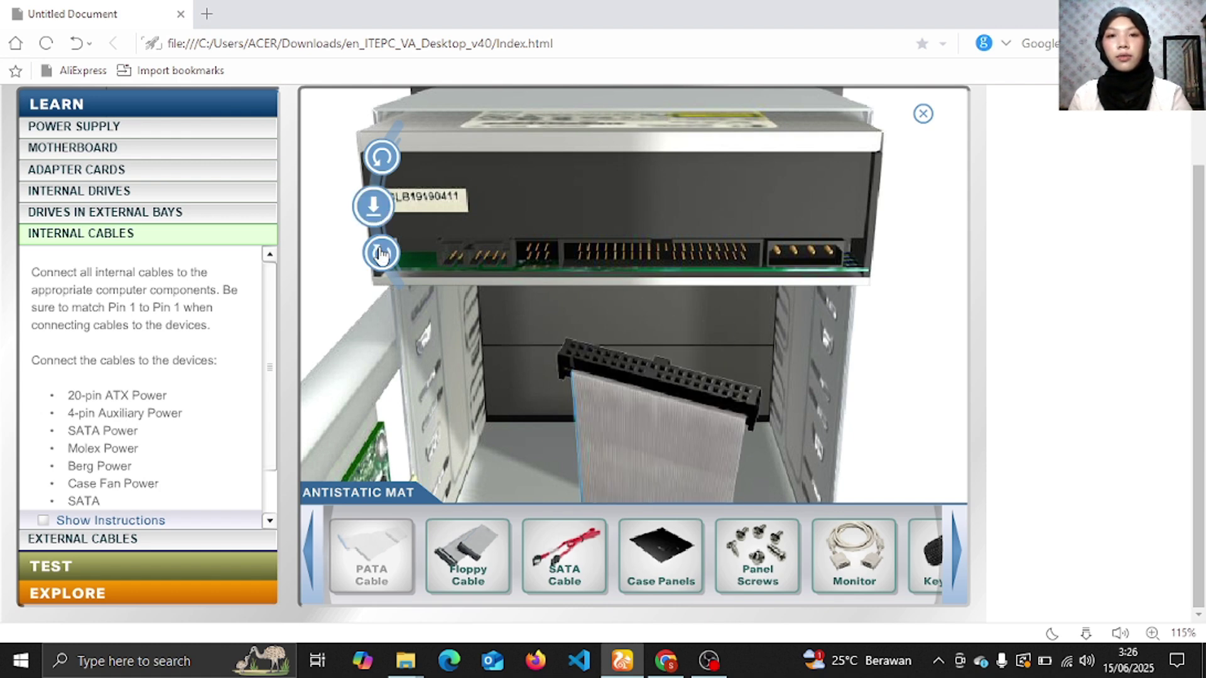
pyautogui.click(381, 255)
pyautogui.click(381, 254)
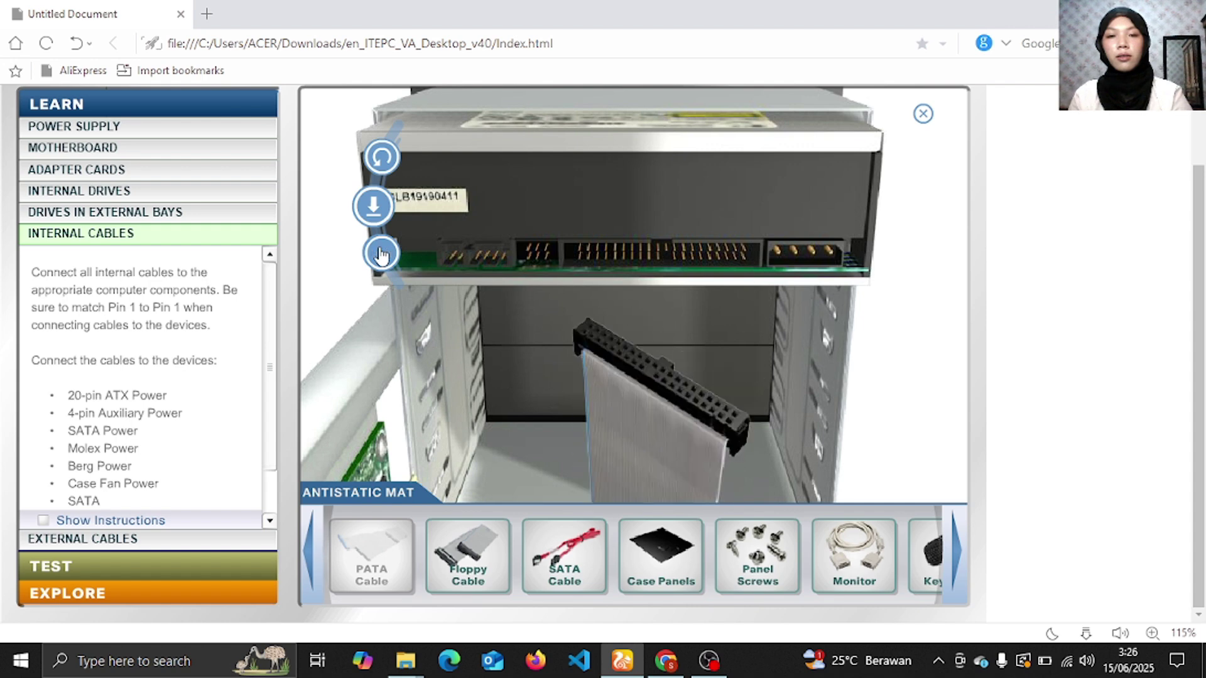
pyautogui.click(381, 254)
pyautogui.click(375, 205)
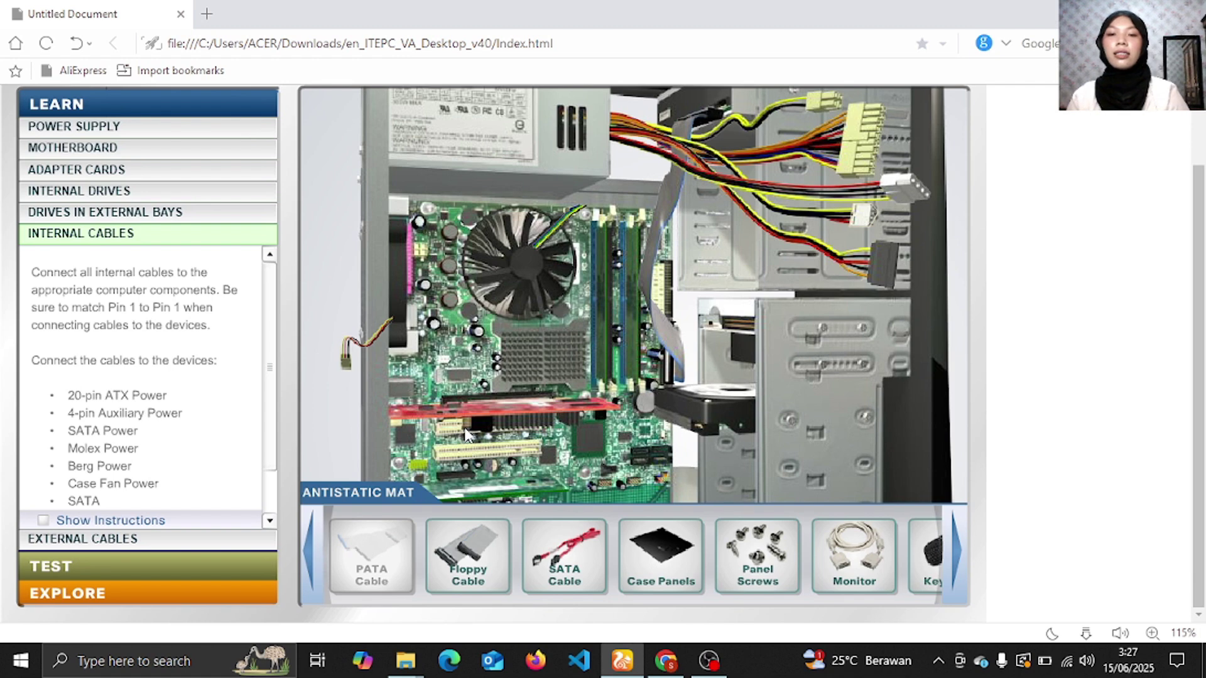
# - Examine the Floppy Cable in its Explore view with both available views, and close the view
pyautogui.moveTo(477, 583)
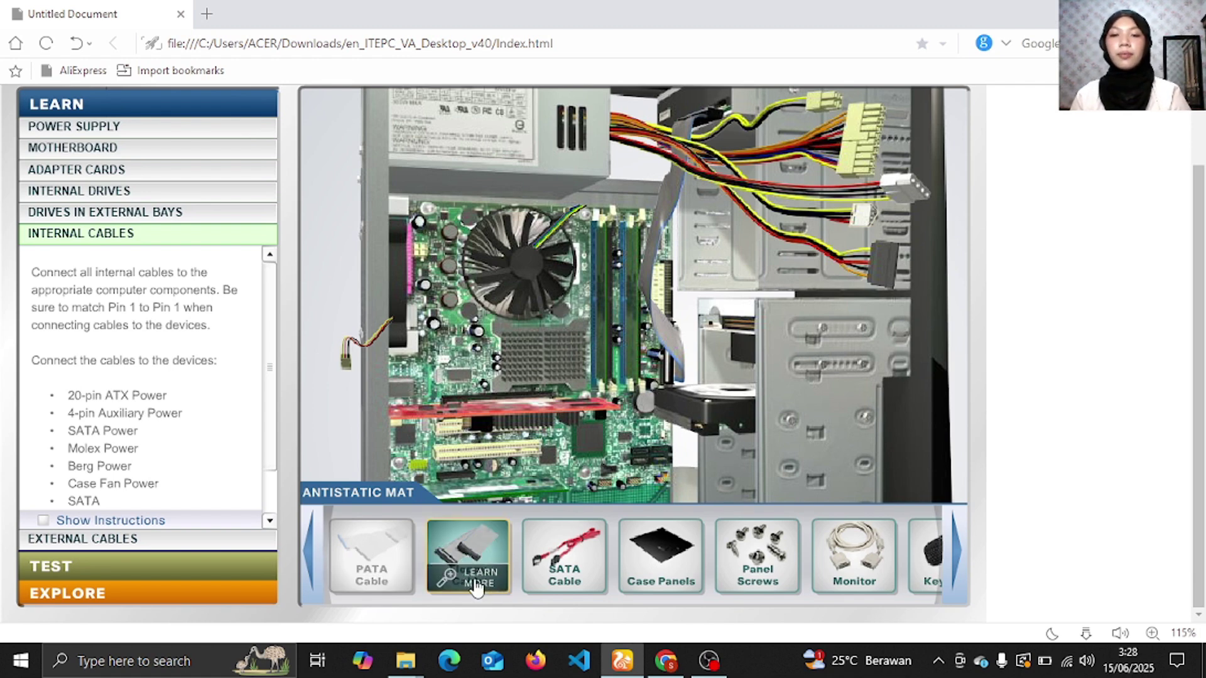
pyautogui.click(477, 582)
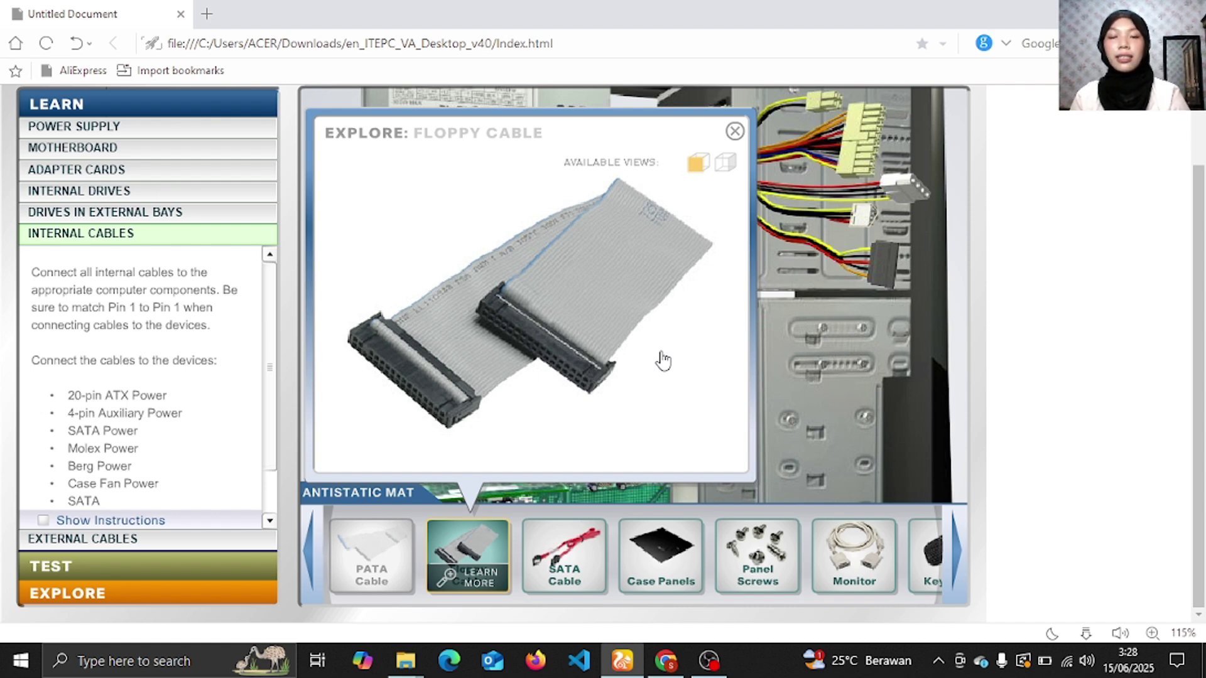
pyautogui.click(722, 169)
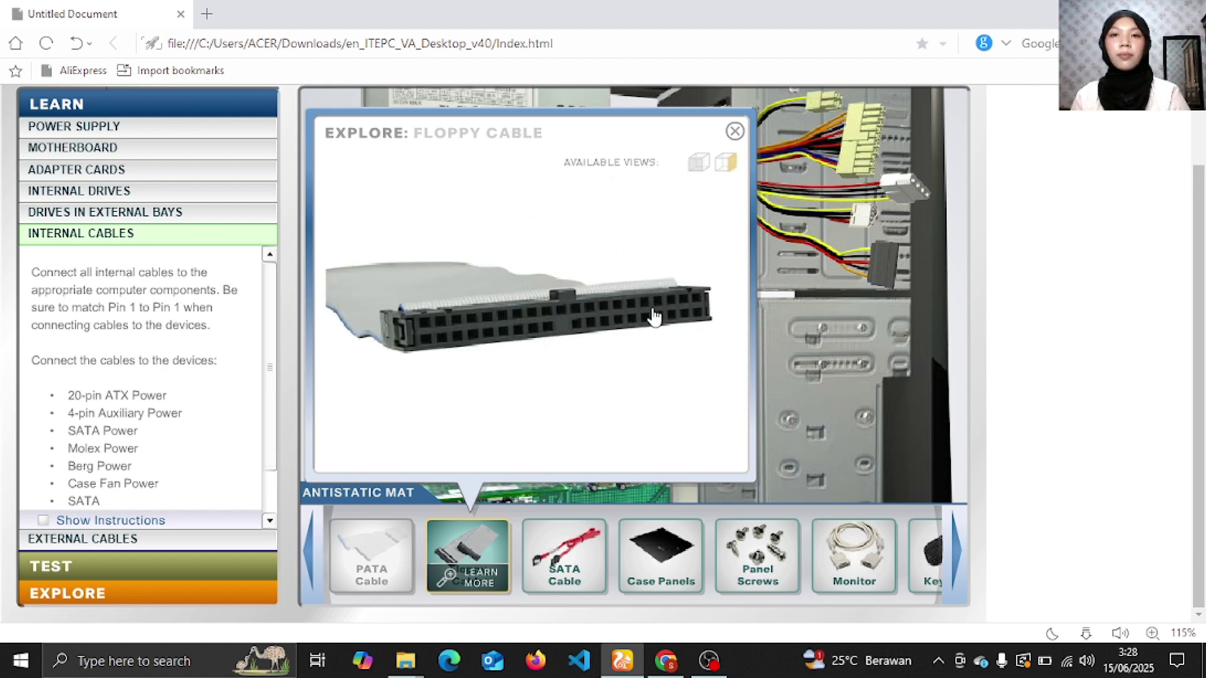
pyautogui.click(735, 132)
# - Rotate the Floppy Cable's connector to match Pin 1 and plug it into the floppy socket on the motherboard
pyautogui.moveTo(459, 550)
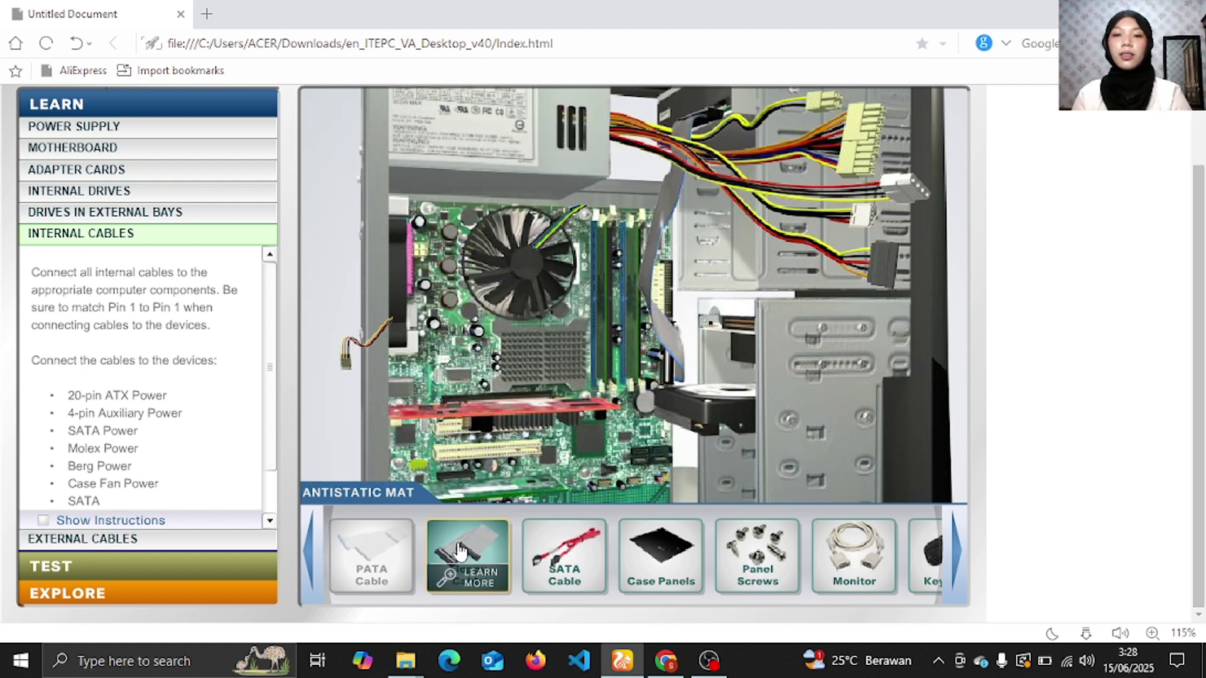
pyautogui.moveTo(458, 550); pyautogui.dragTo(819, 184)
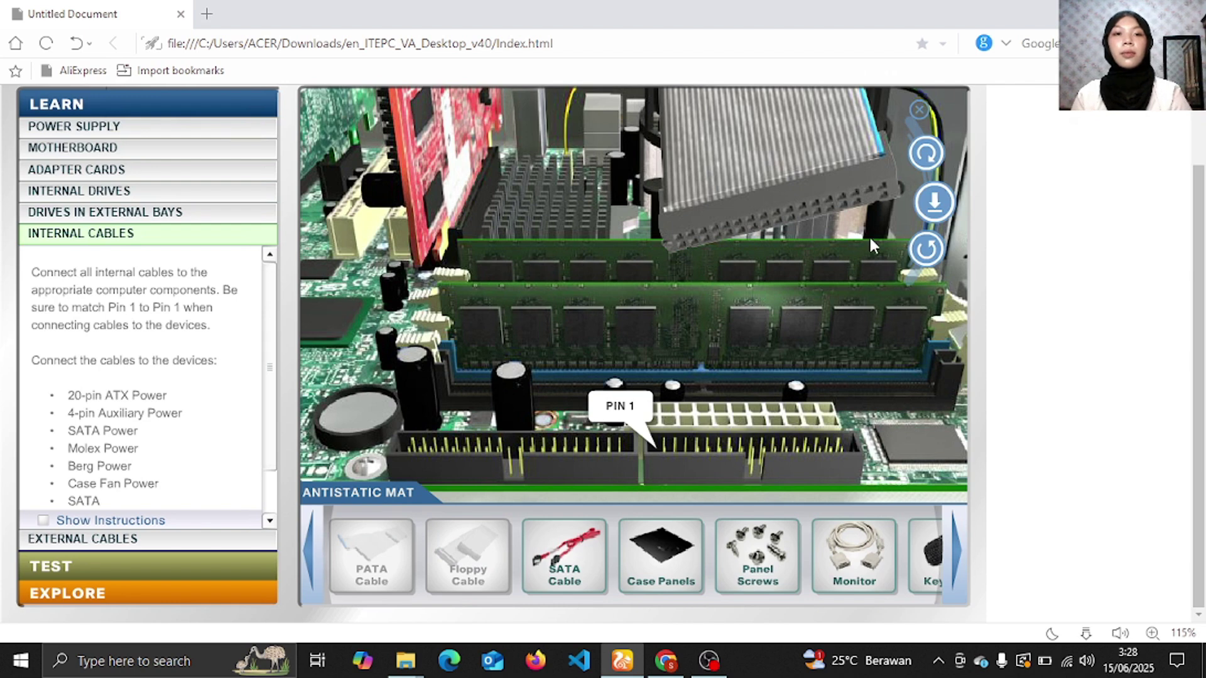
pyautogui.click(924, 258)
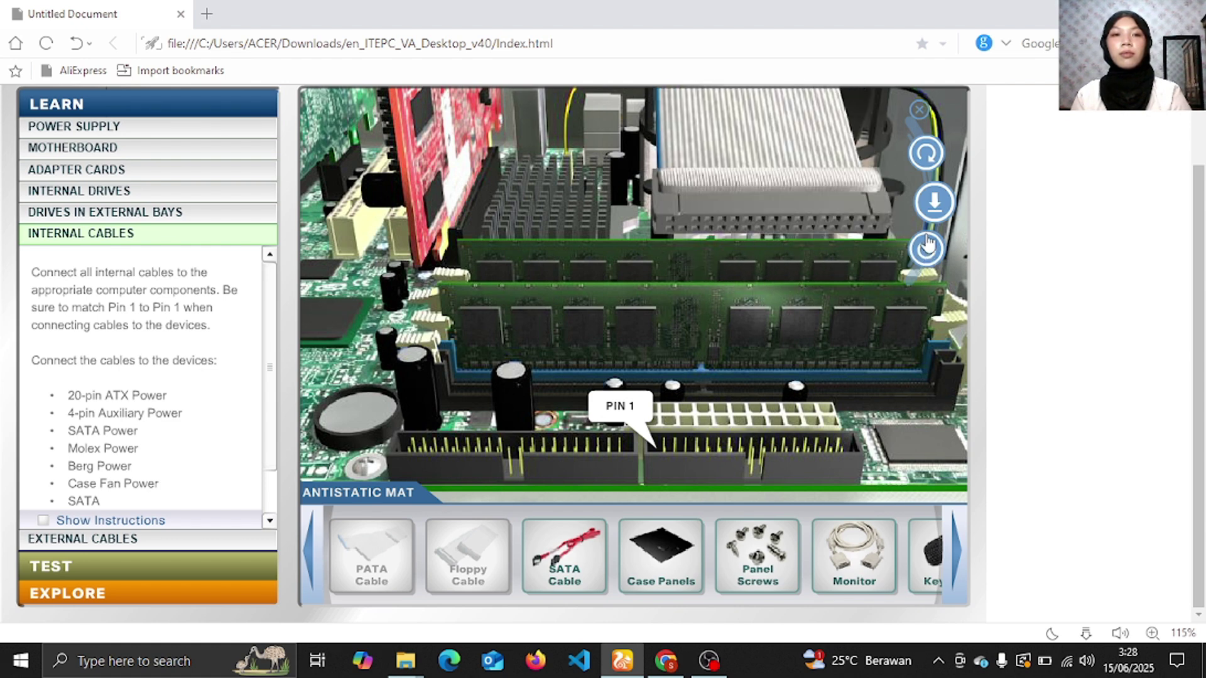
pyautogui.click(929, 204)
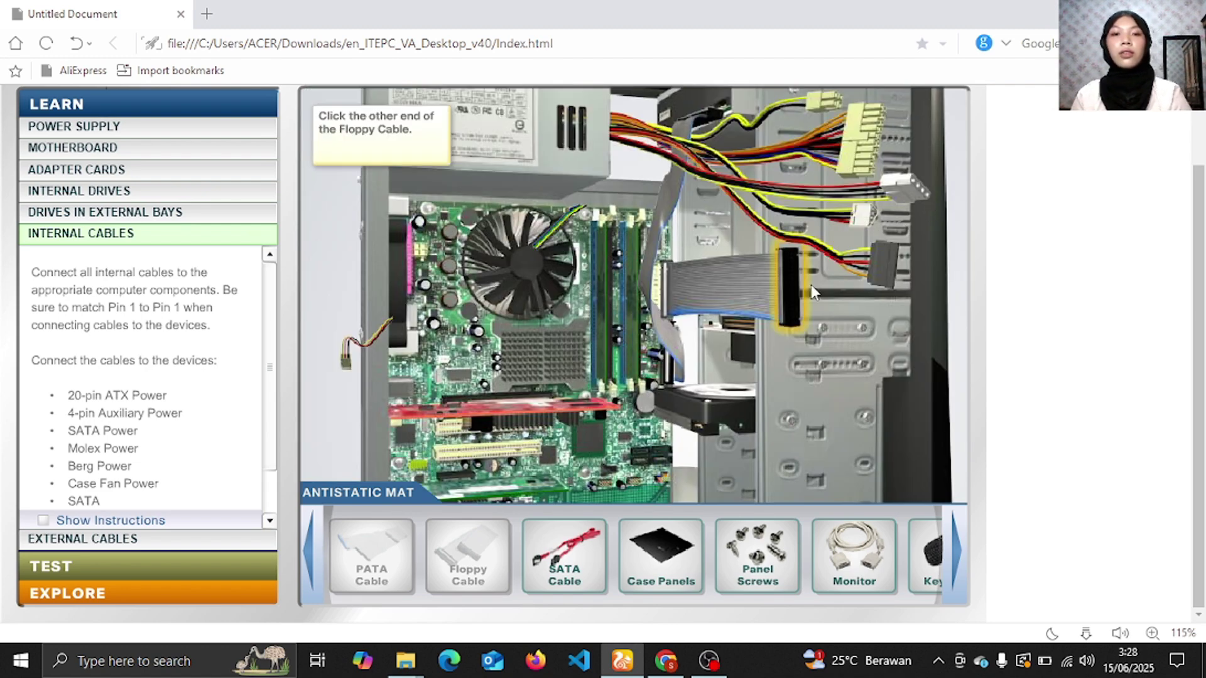
# - Rotate the other end of the Floppy Cable to match the floppy drive's data socket and plug it in
pyautogui.click(789, 298)
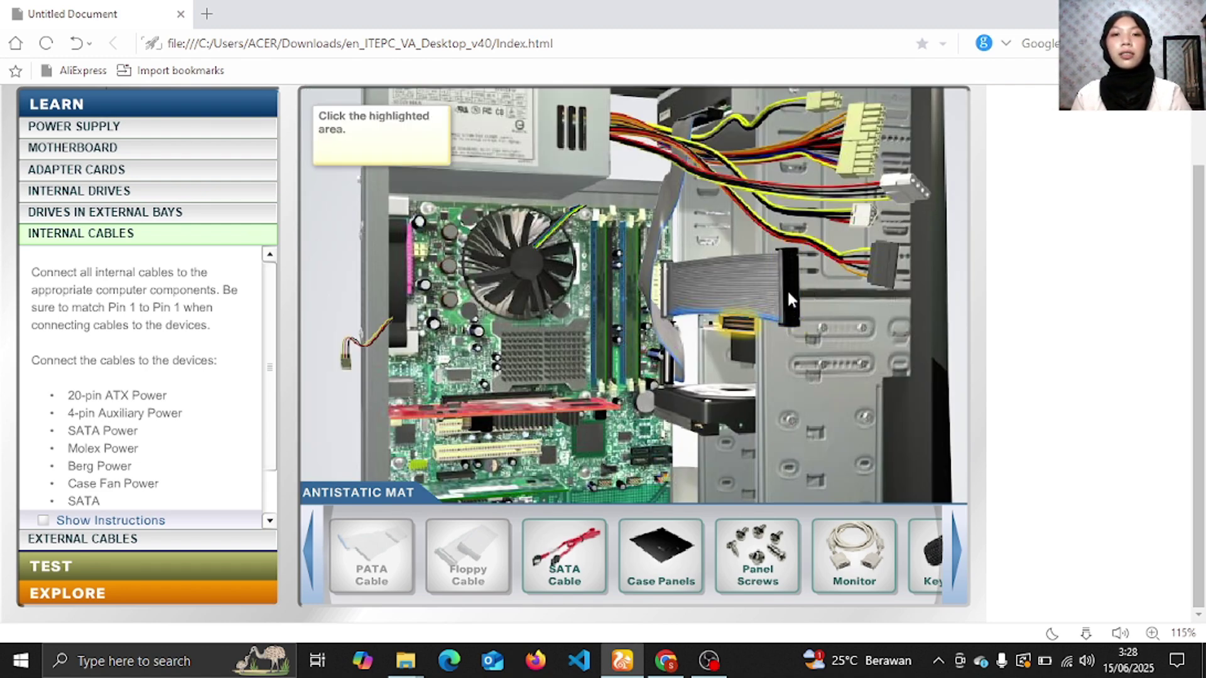
pyautogui.click(733, 333)
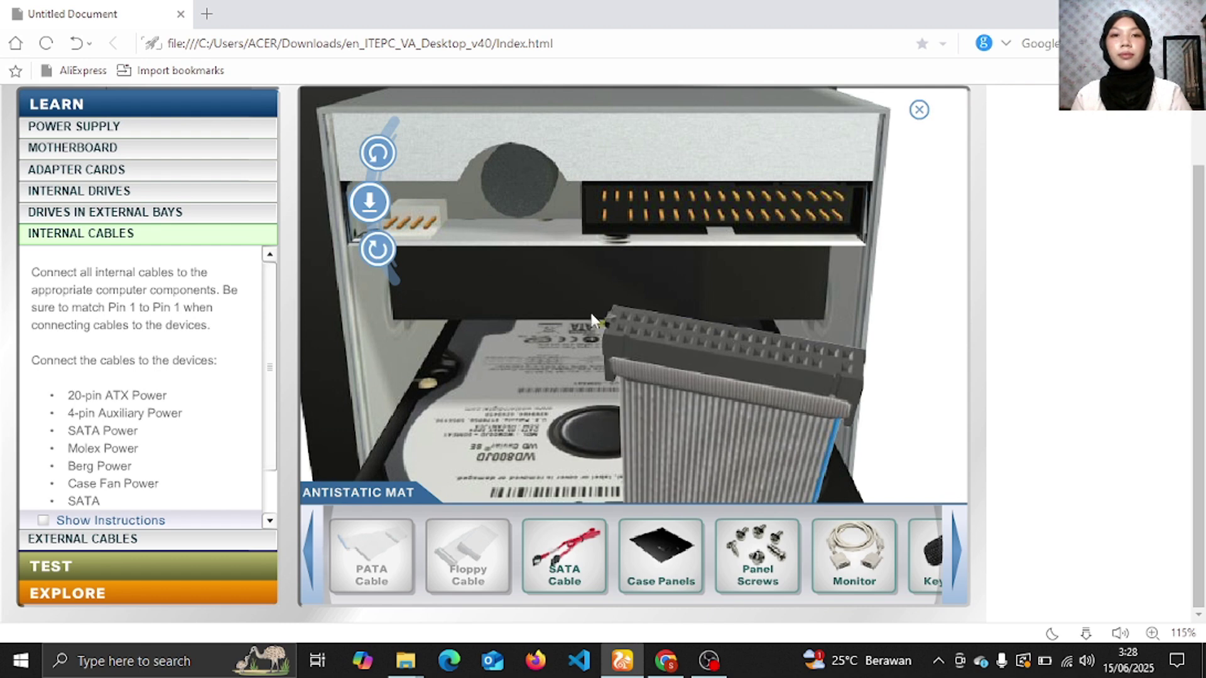
pyautogui.click(377, 249)
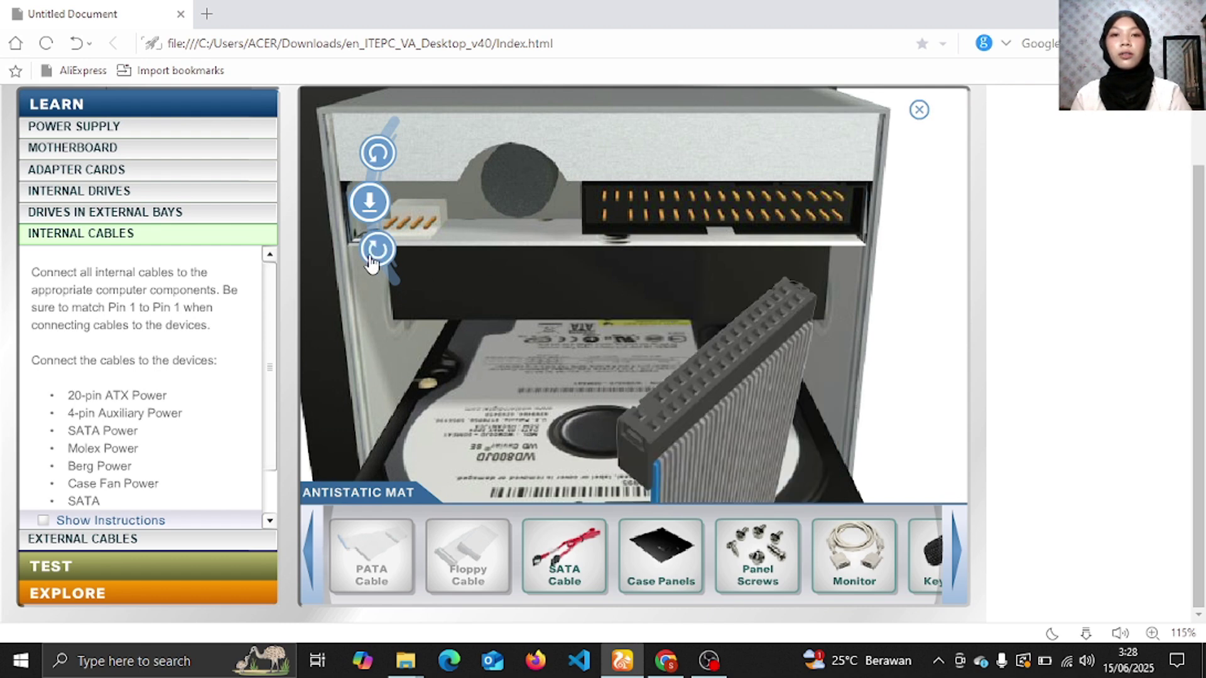
pyautogui.click(368, 216)
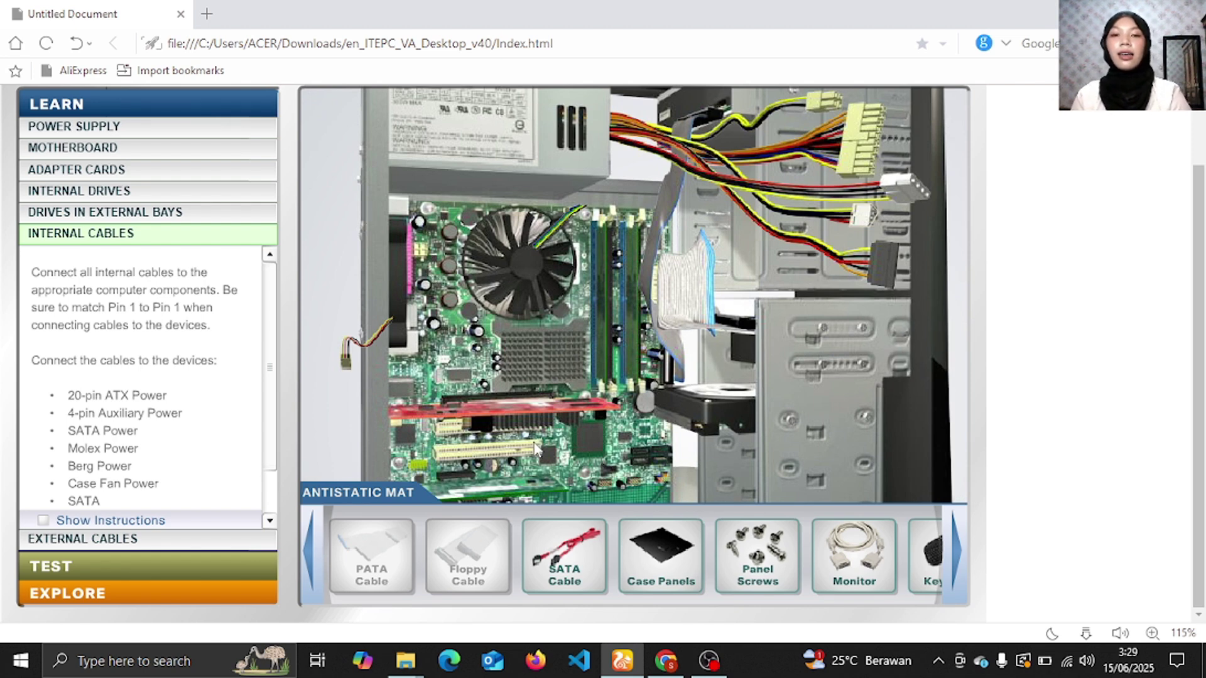
# - Examine the SATA Cable in its Explore view with all three available views, and close the view
pyautogui.moveTo(581, 565)
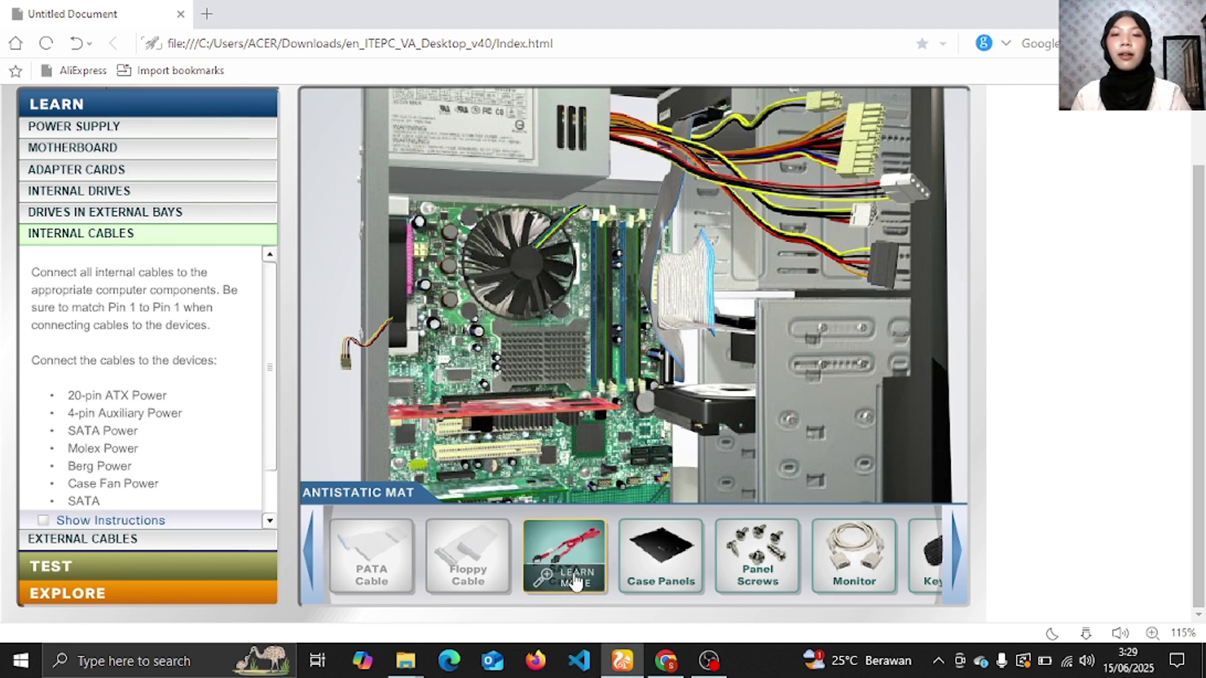
pyautogui.click(575, 580)
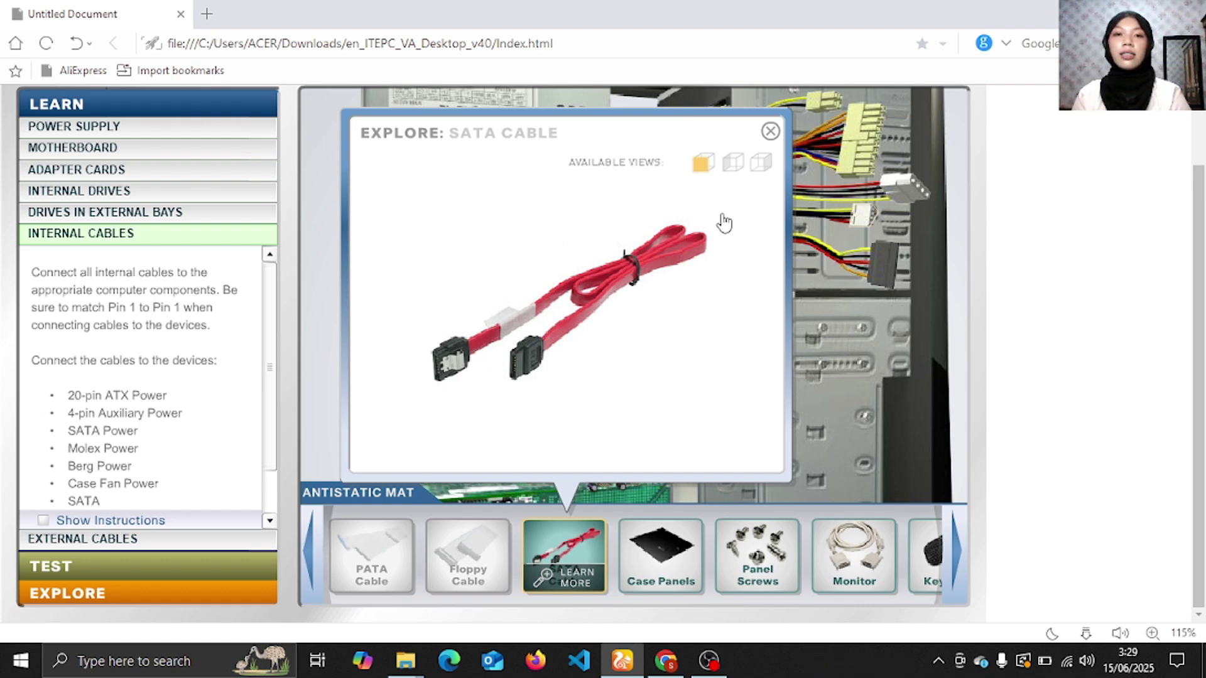
pyautogui.click(733, 163)
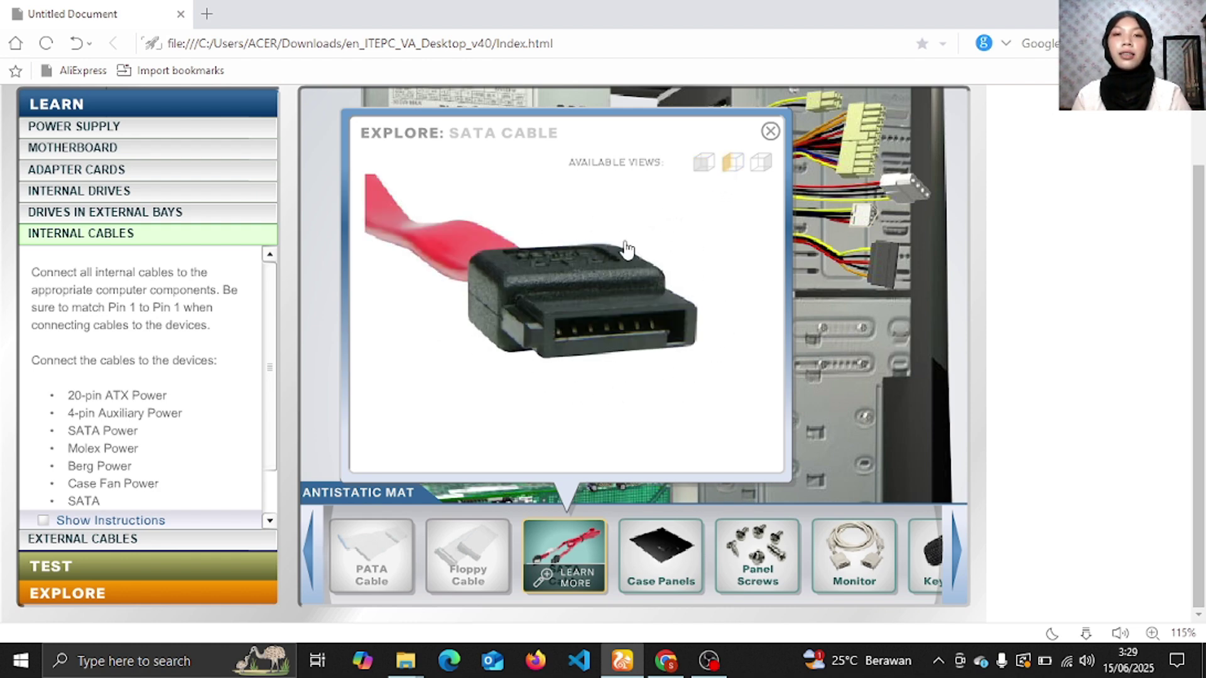
pyautogui.click(761, 163)
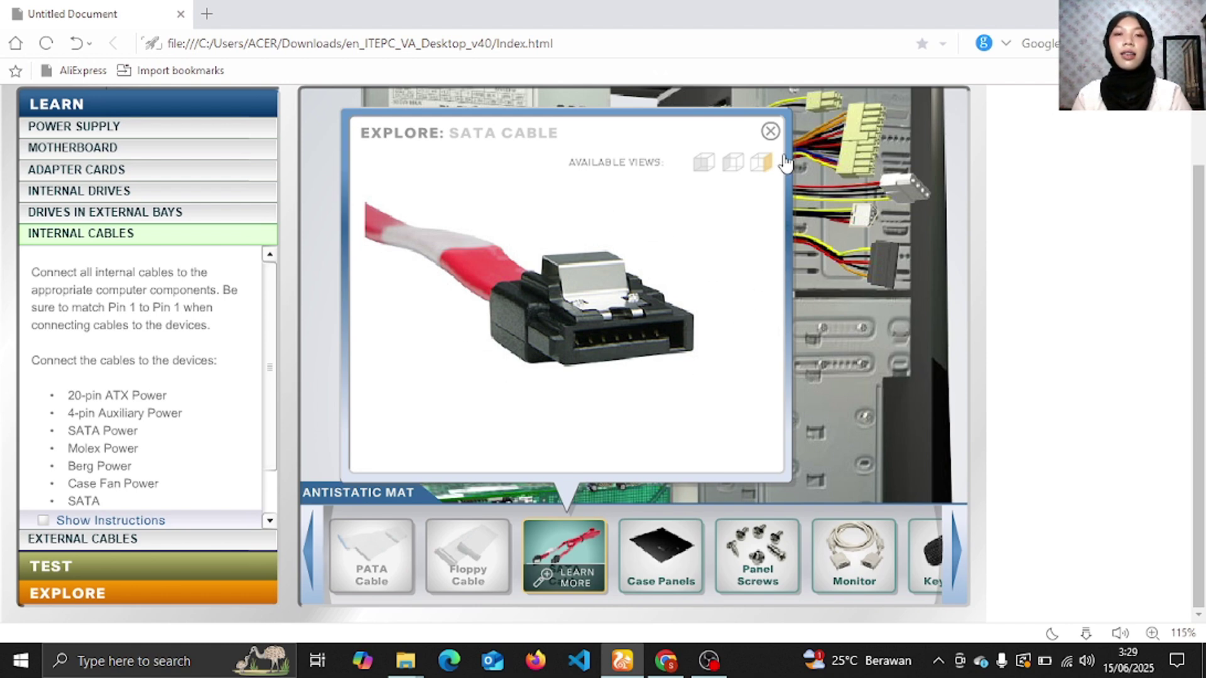
pyautogui.click(775, 135)
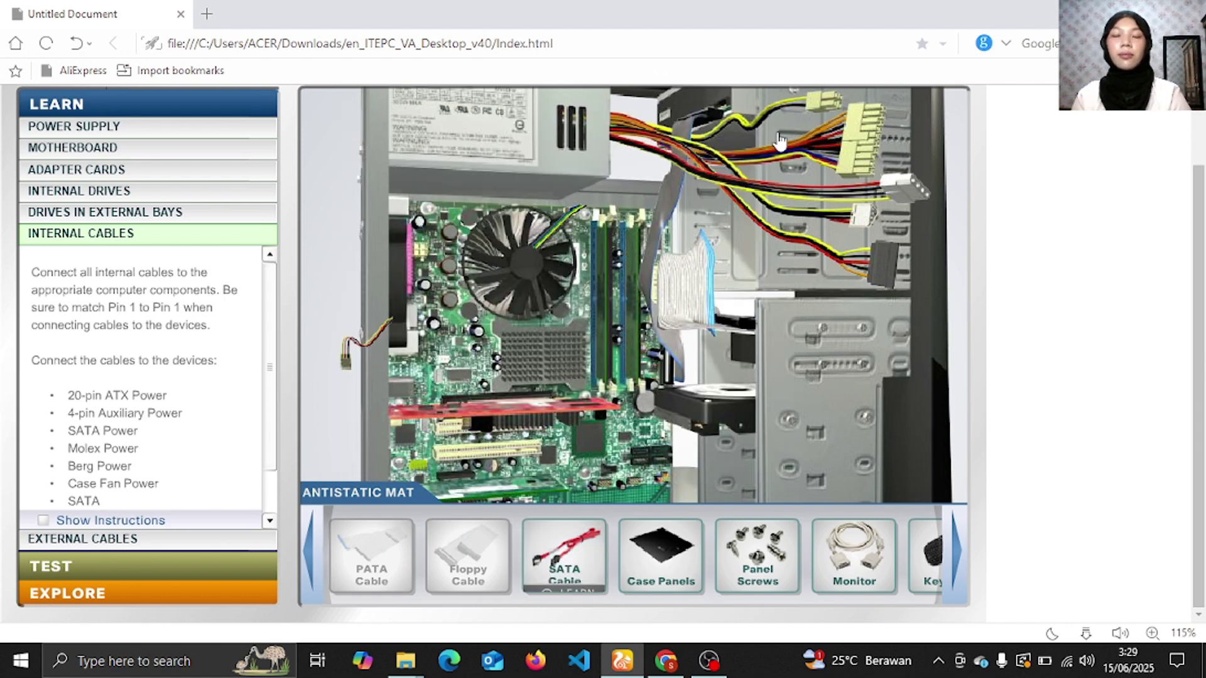
pyautogui.moveTo(565, 549)
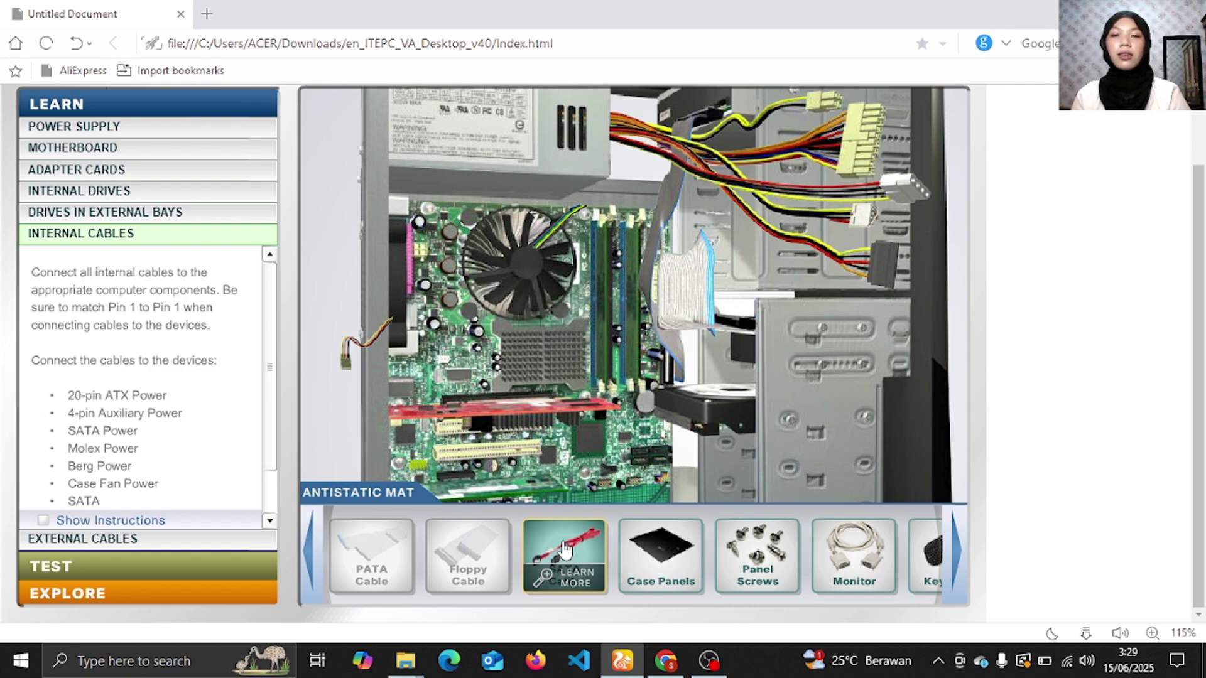
# - Rotate the SATA Cable's connector to match the highlighted SATA socket on the motherboard and plug it in
pyautogui.click(565, 548)
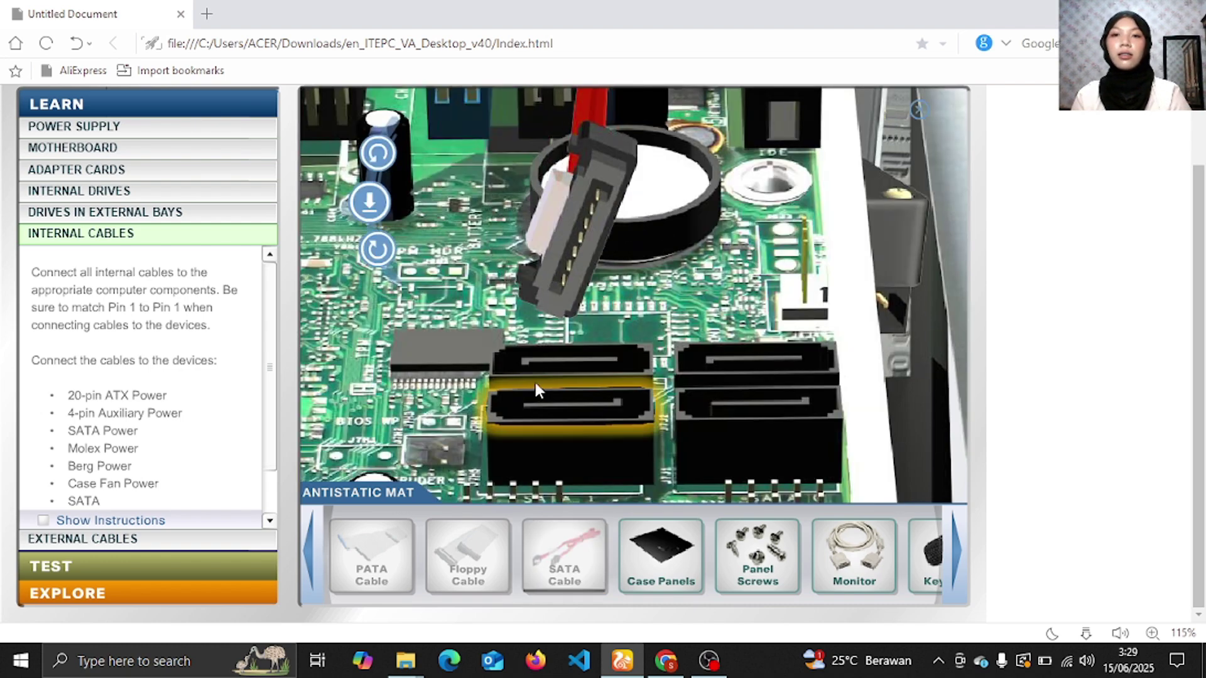
pyautogui.click(383, 258)
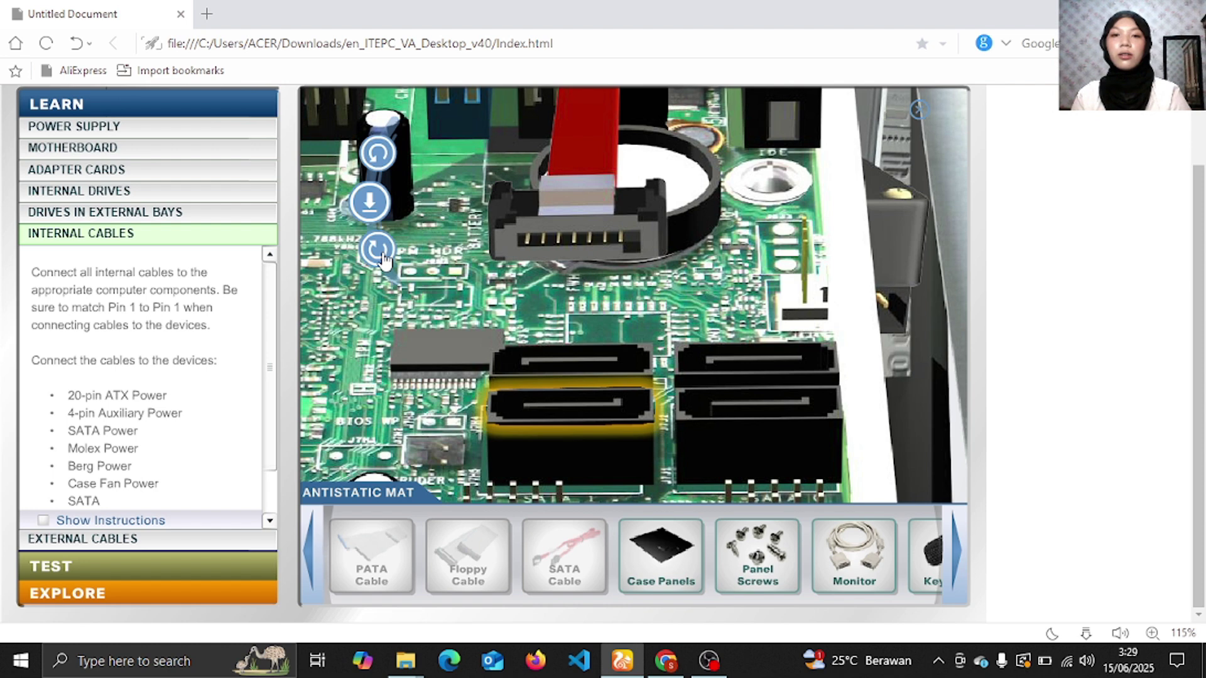
pyautogui.click(380, 255)
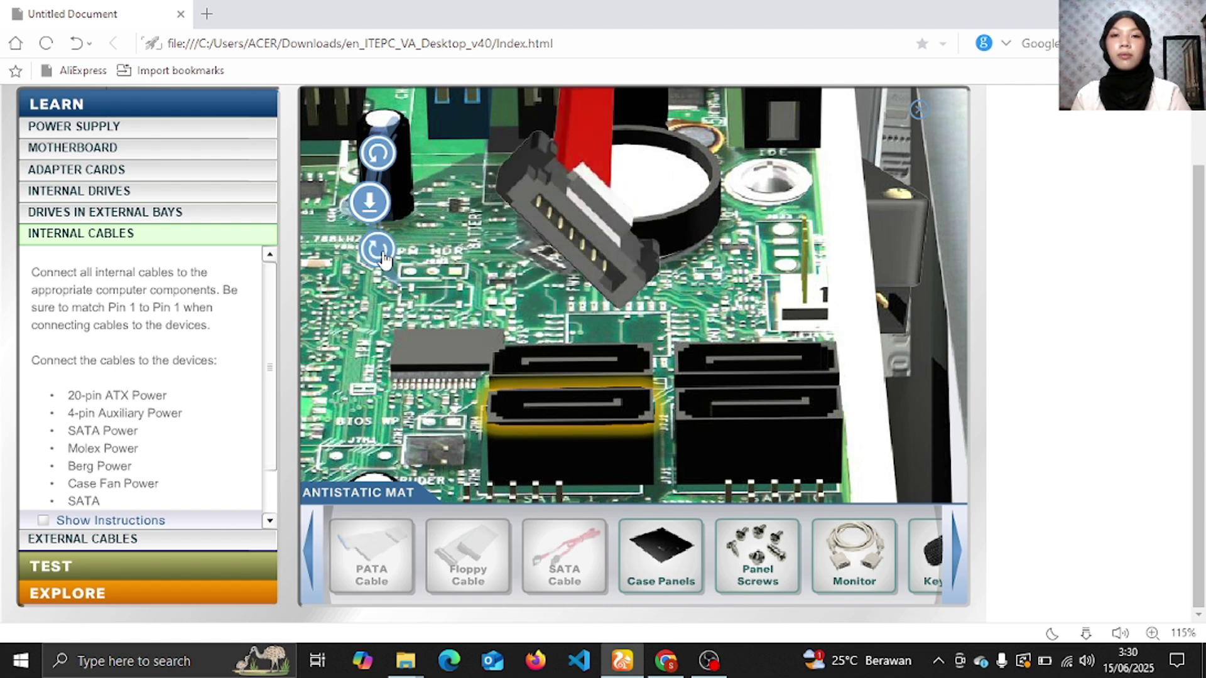
pyautogui.click(380, 253)
pyautogui.click(376, 207)
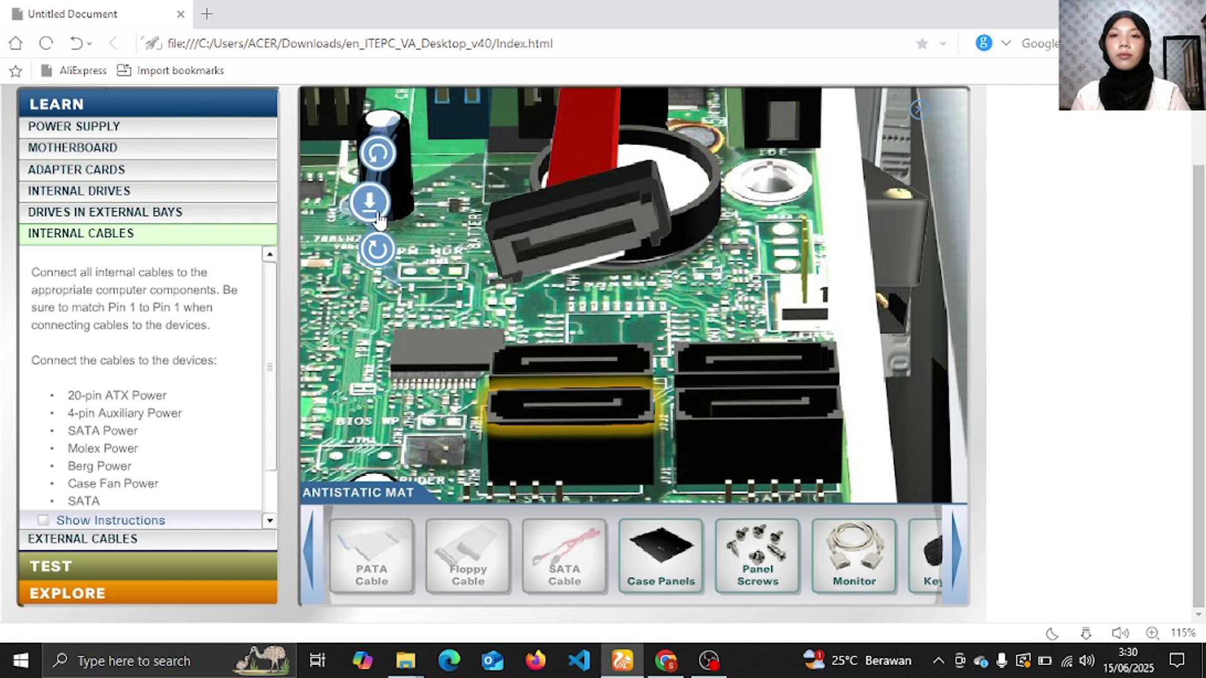
pyautogui.click(378, 251)
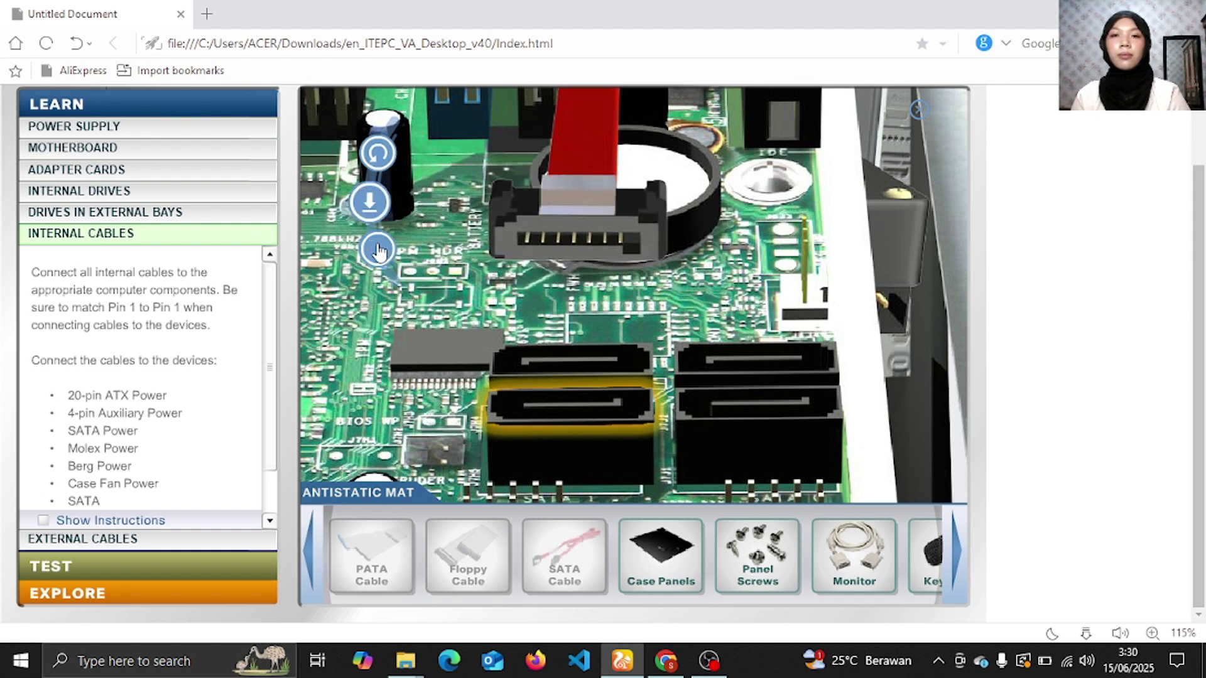
pyautogui.click(378, 250)
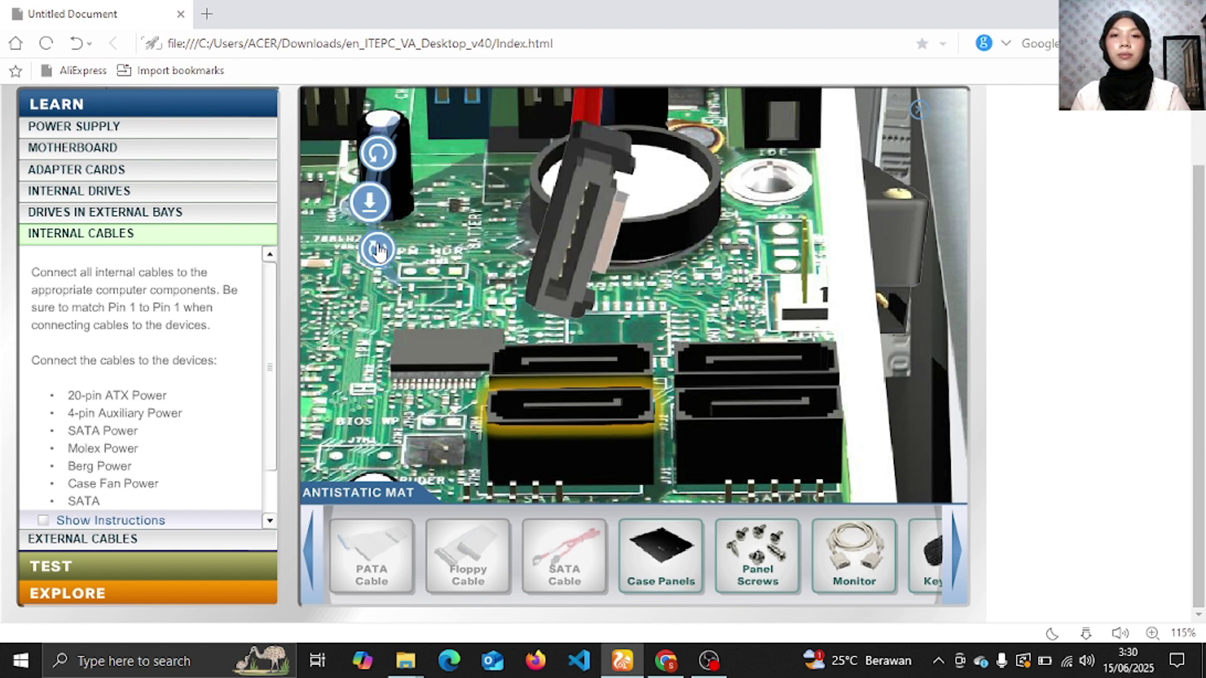
pyautogui.click(371, 207)
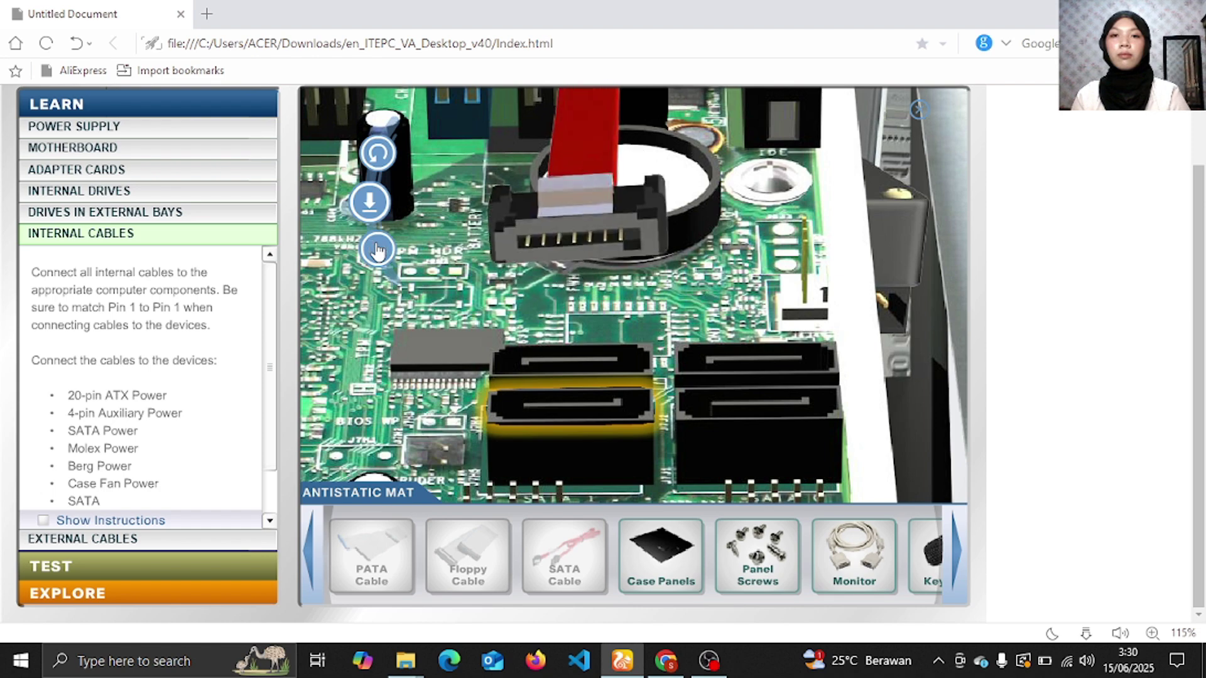
pyautogui.click(374, 206)
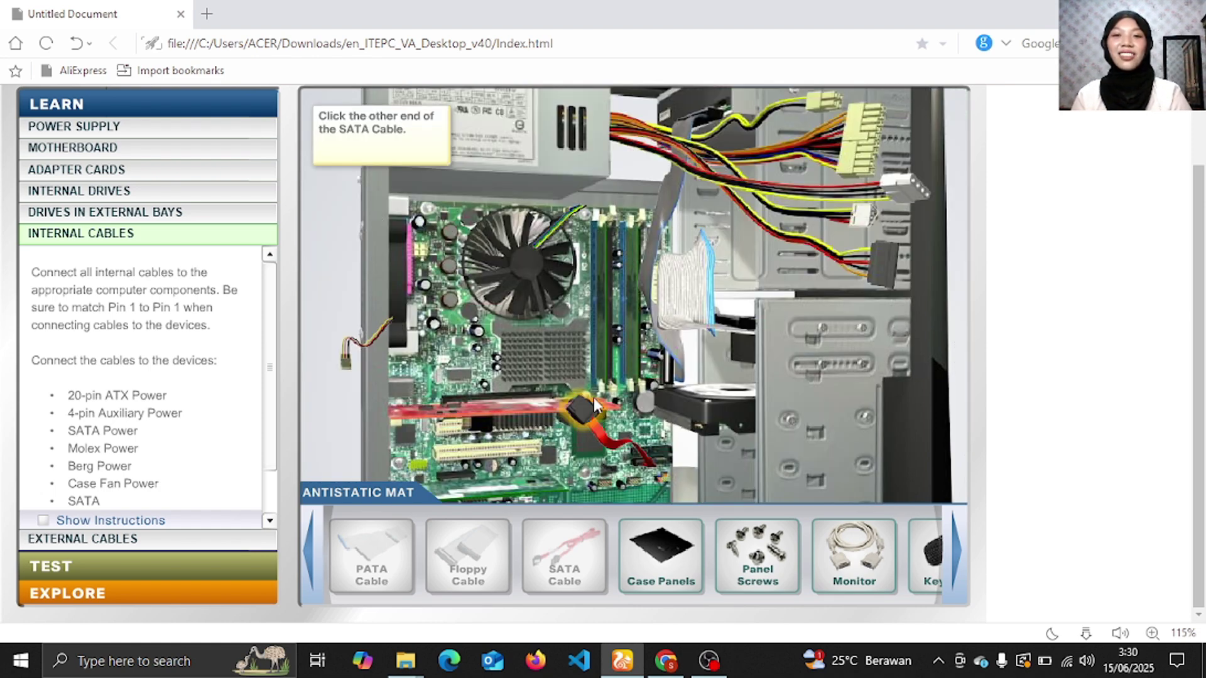
# - Rotate the other end of the SATA Cable to match the hard drive's SATA data socket and plug it in
pyautogui.click(580, 414)
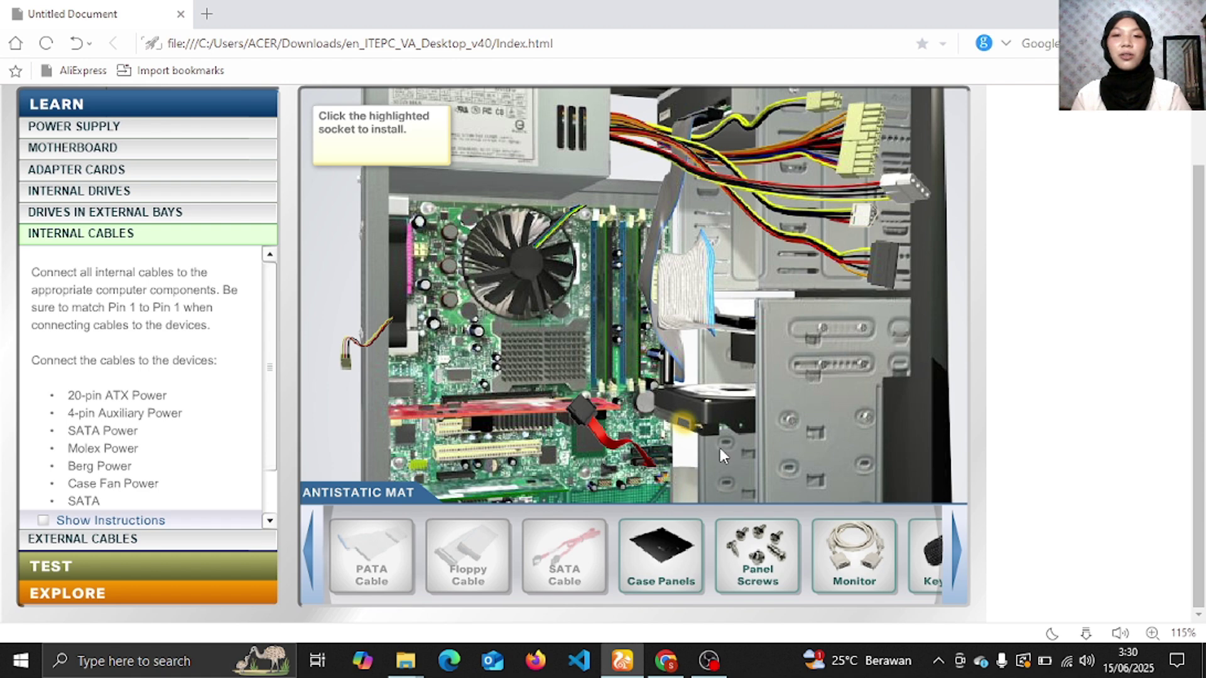
pyautogui.click(689, 432)
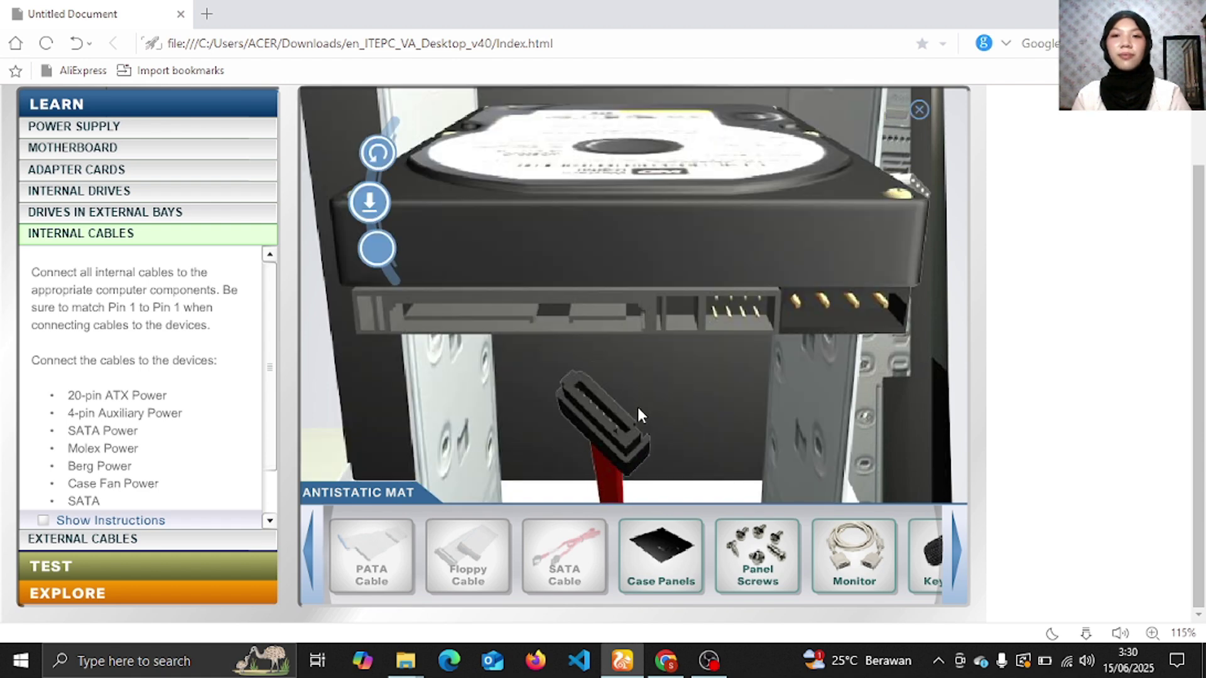
pyautogui.click(377, 249)
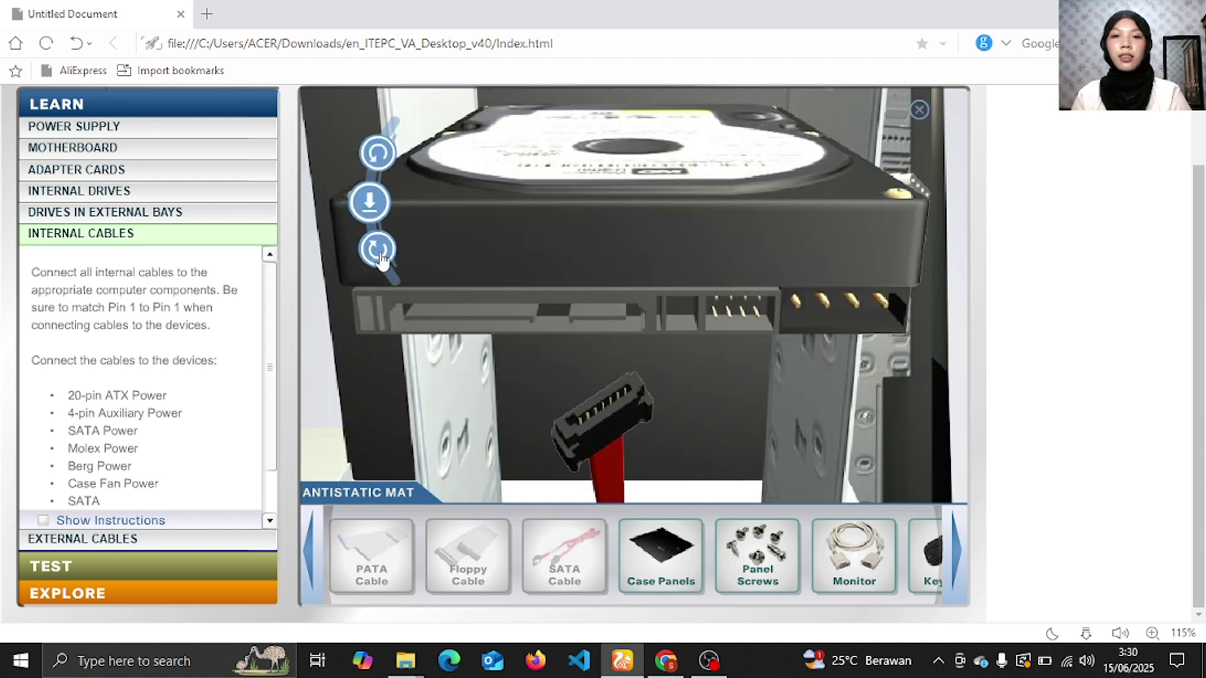
pyautogui.click(369, 202)
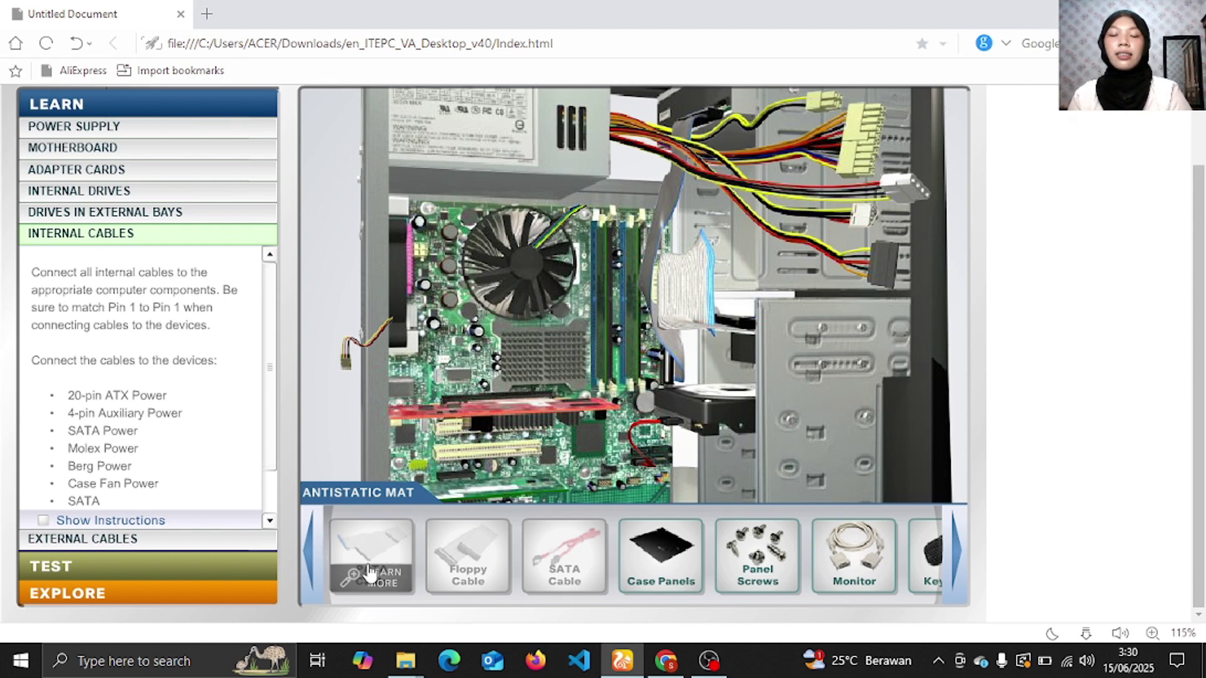
# - Rotate the 4-pin auxiliary power connector to match its socket beside the CPU fan on the motherboard and plug it in
pyautogui.moveTo(585, 575)
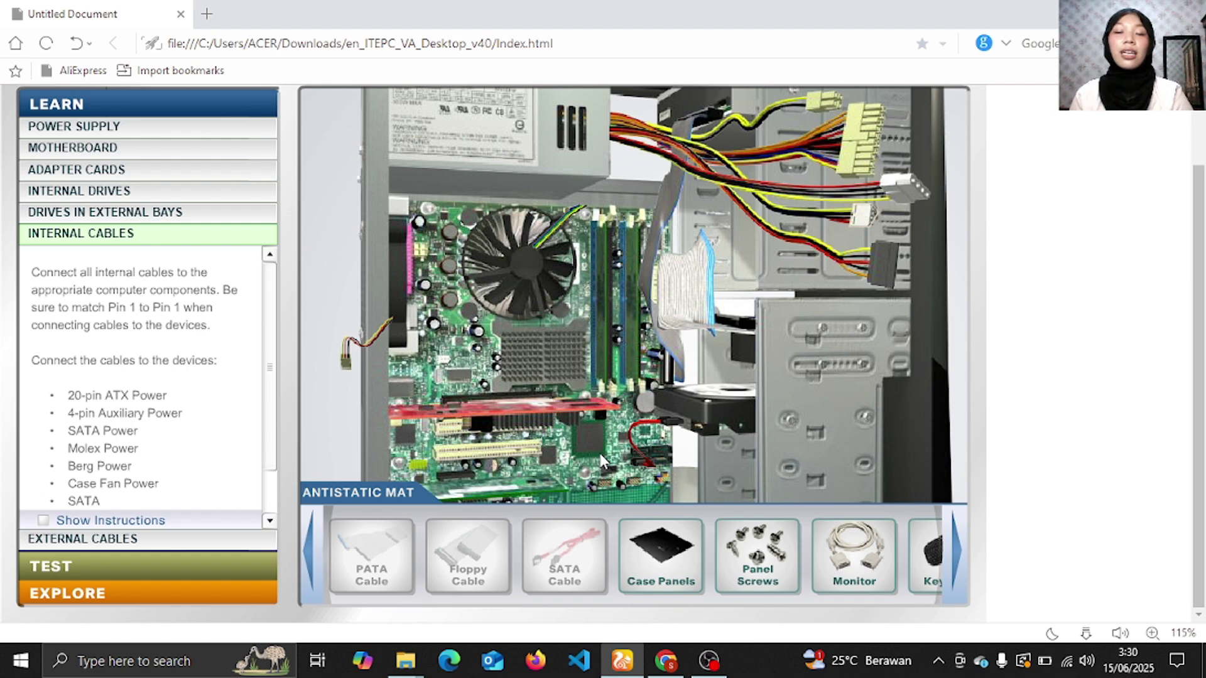
pyautogui.moveTo(588, 548)
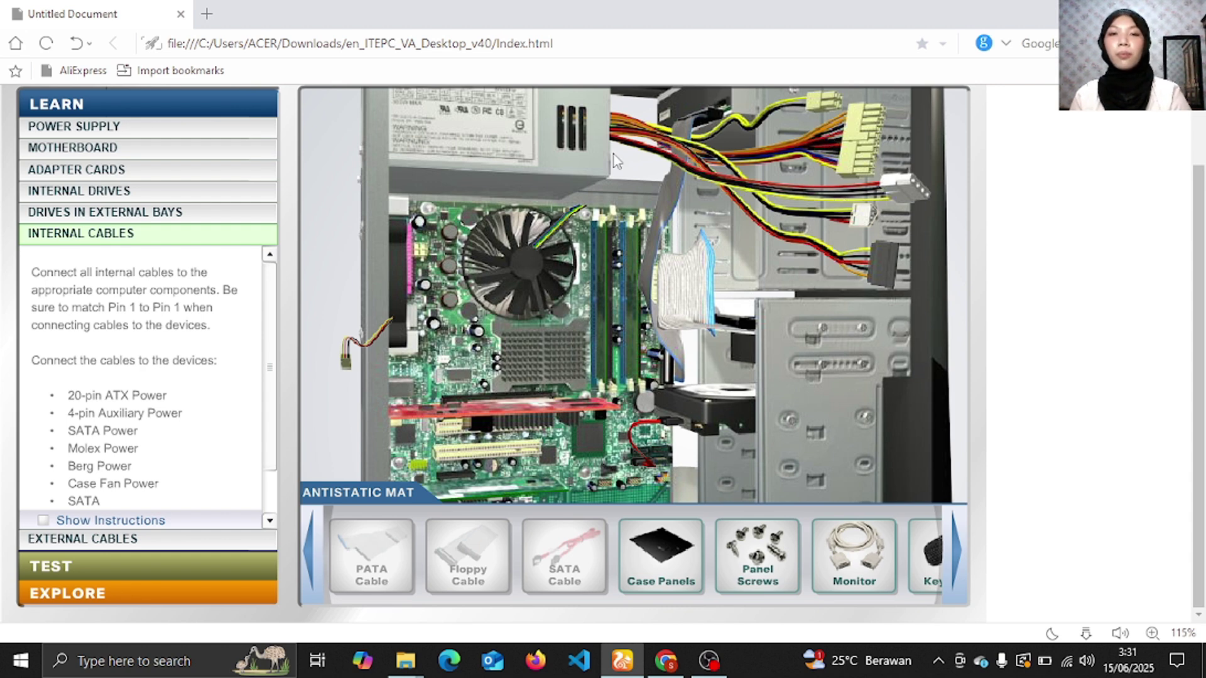
pyautogui.click(824, 111)
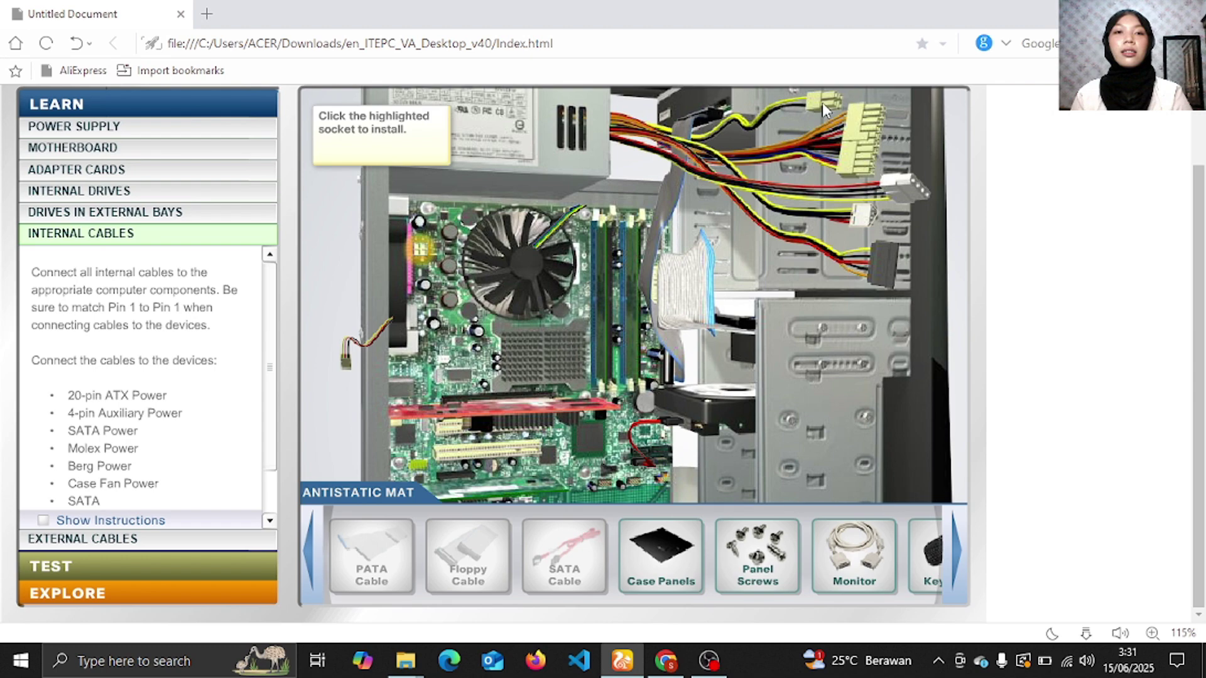
pyautogui.click(419, 254)
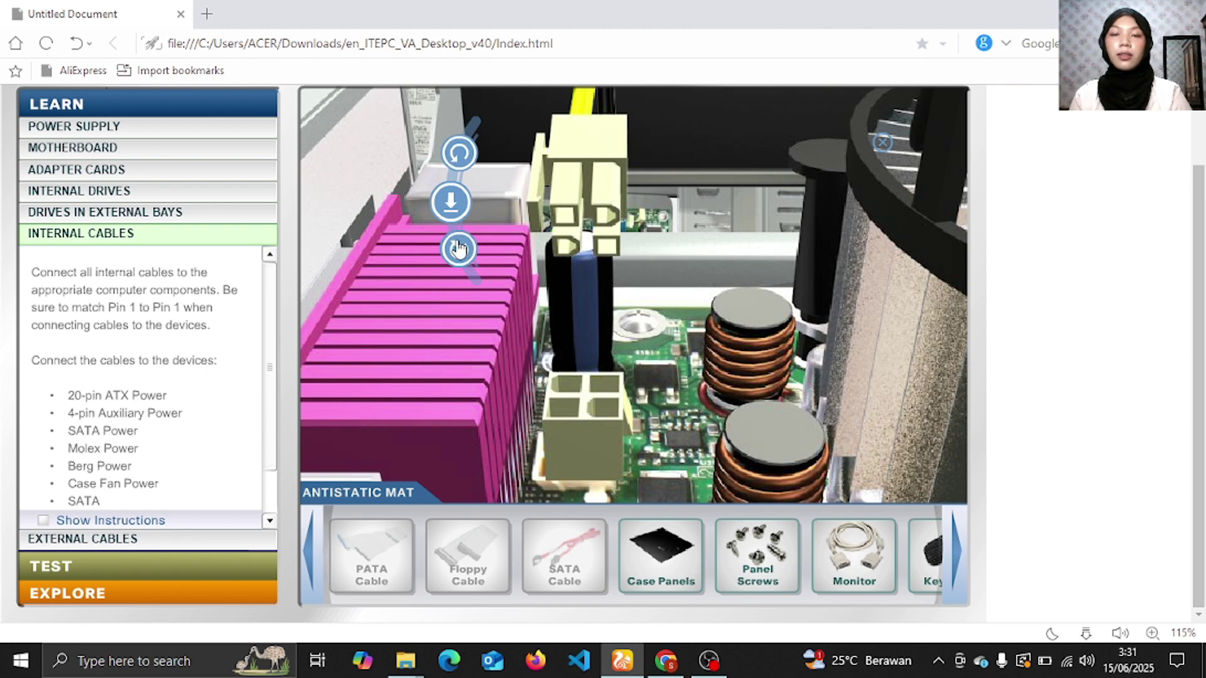
pyautogui.click(457, 248)
pyautogui.click(450, 201)
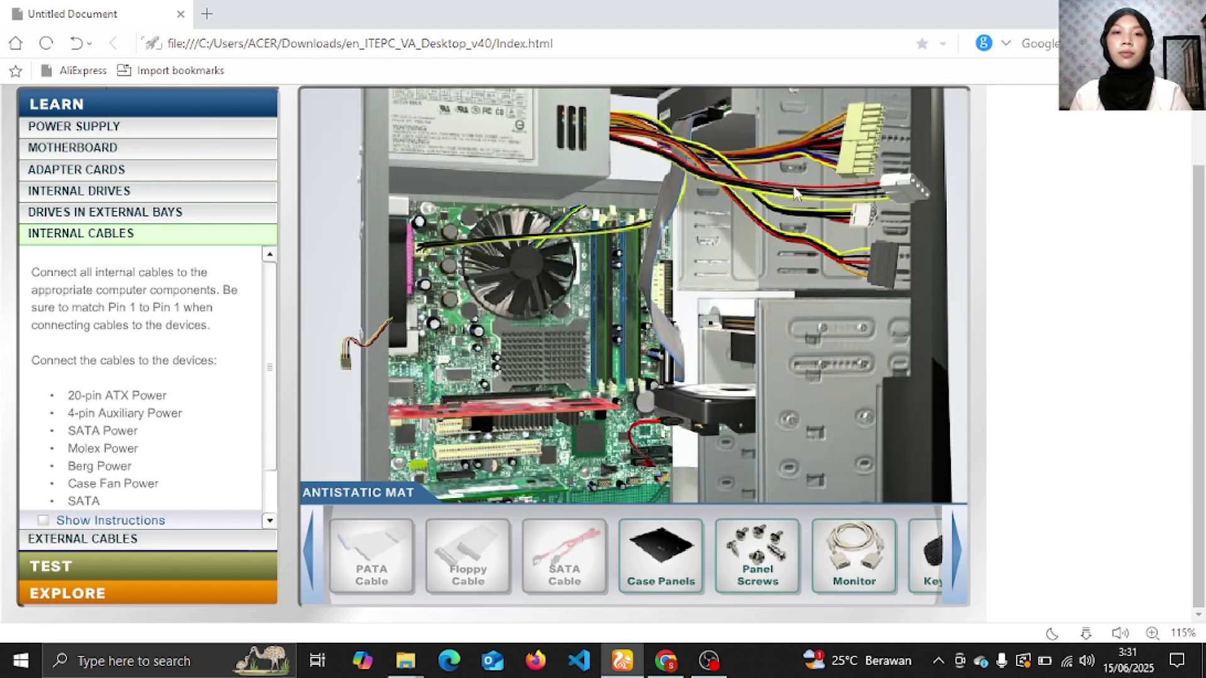
# - Rotate the 20-pin ATX power connector to match its socket beside the memory modules and plug it in
pyautogui.click(853, 164)
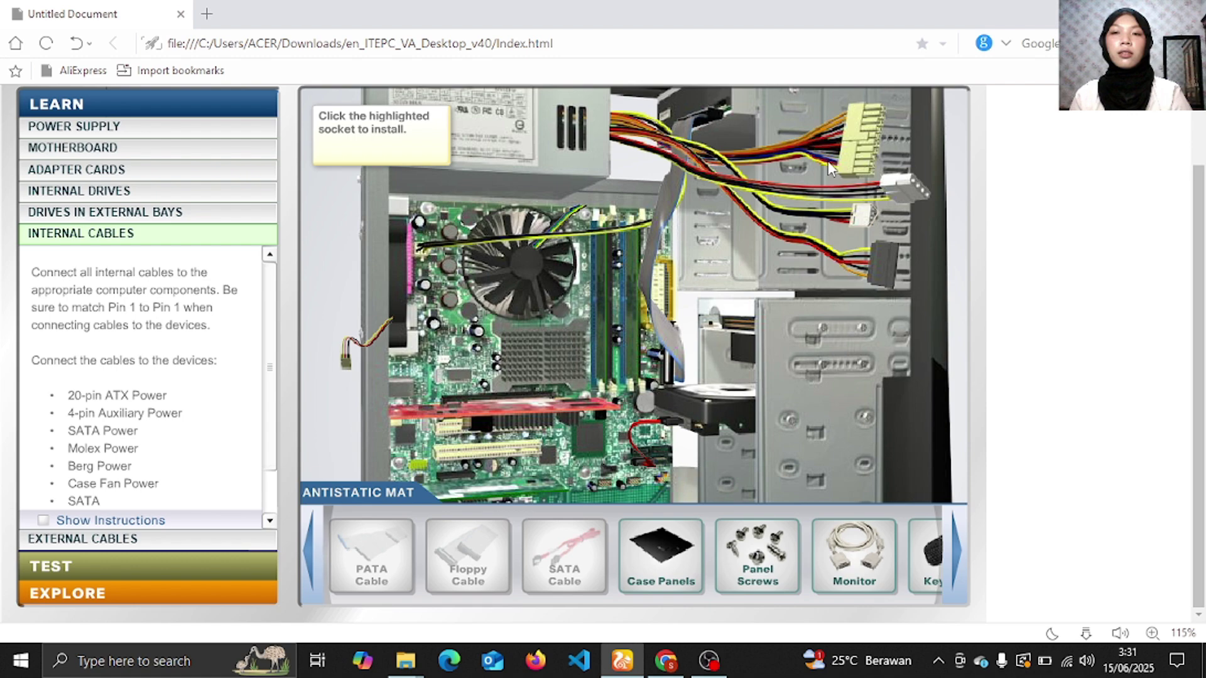
pyautogui.click(657, 286)
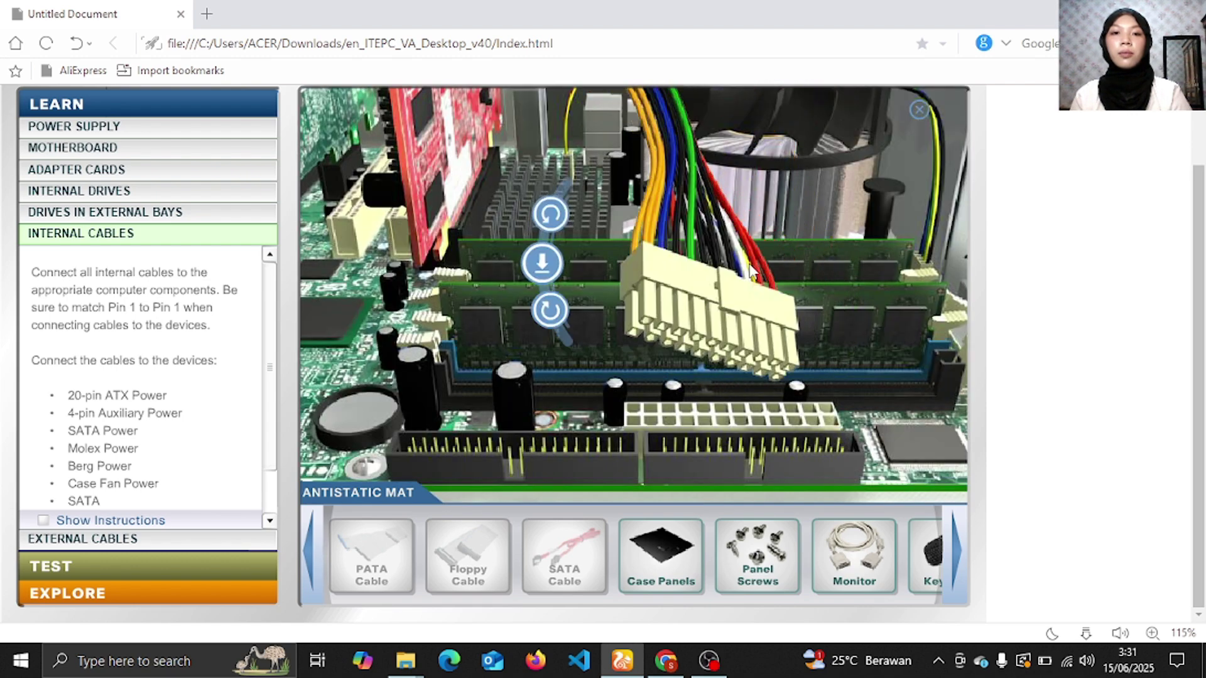
pyautogui.click(552, 311)
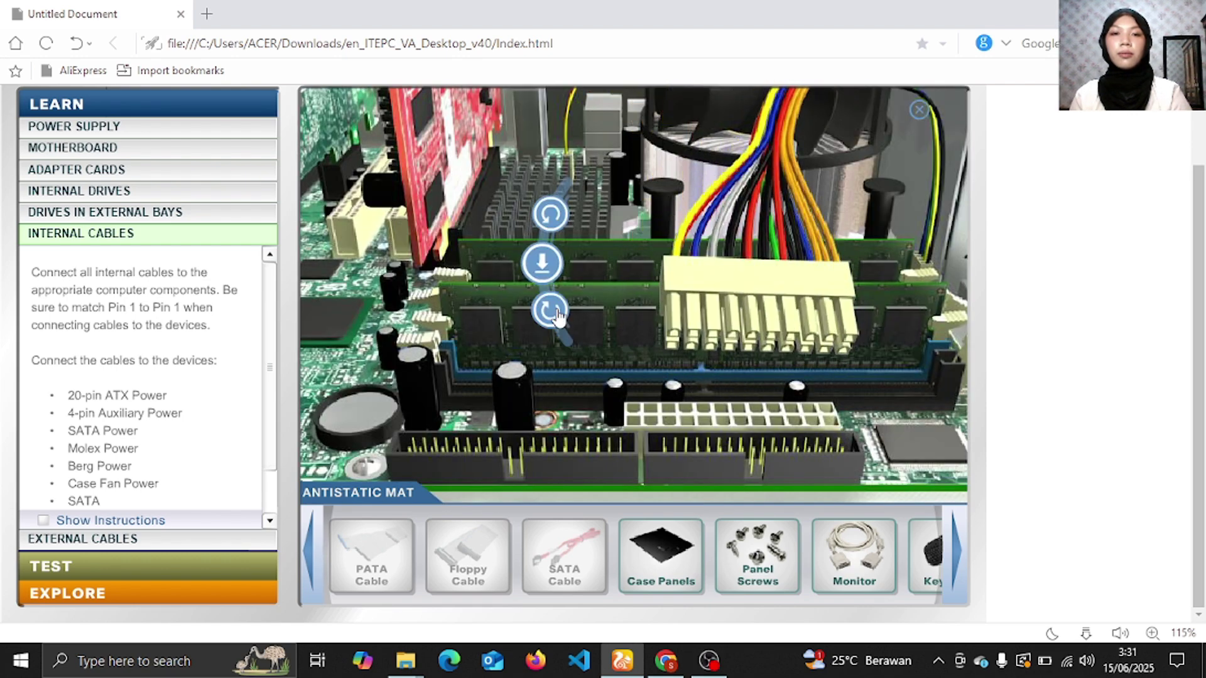
pyautogui.click(543, 265)
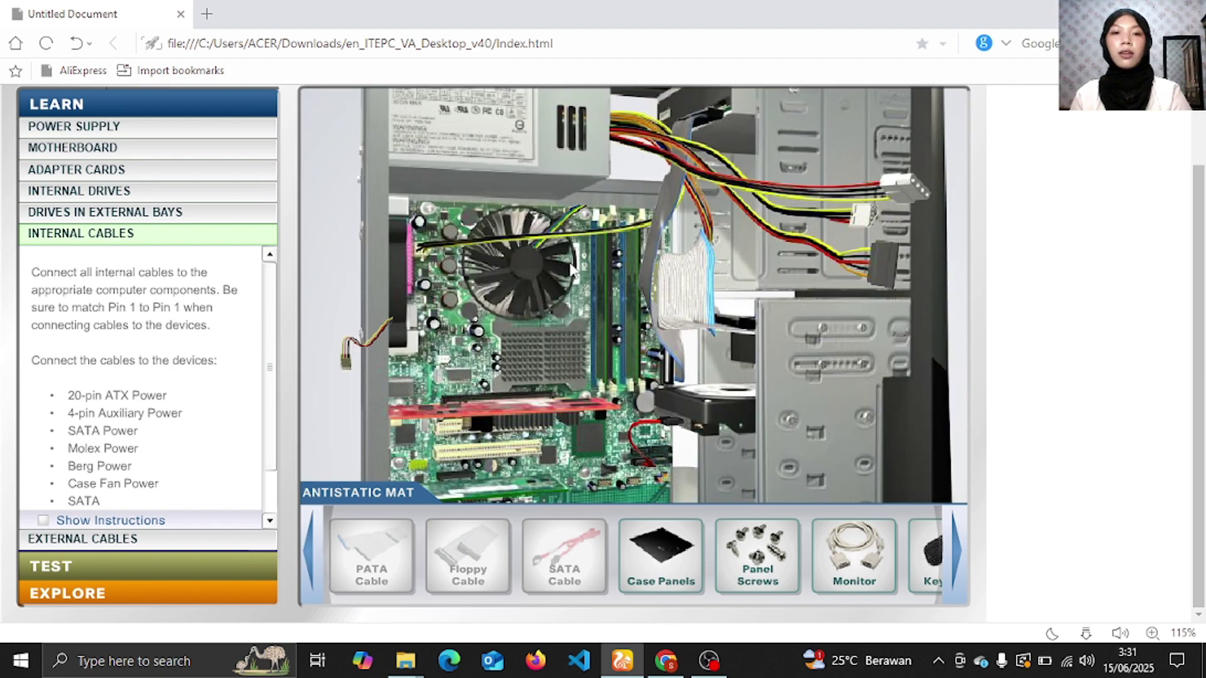
# - Connect the Molex power connector to the power socket of the optical drive in the upper bay
pyautogui.click(905, 190)
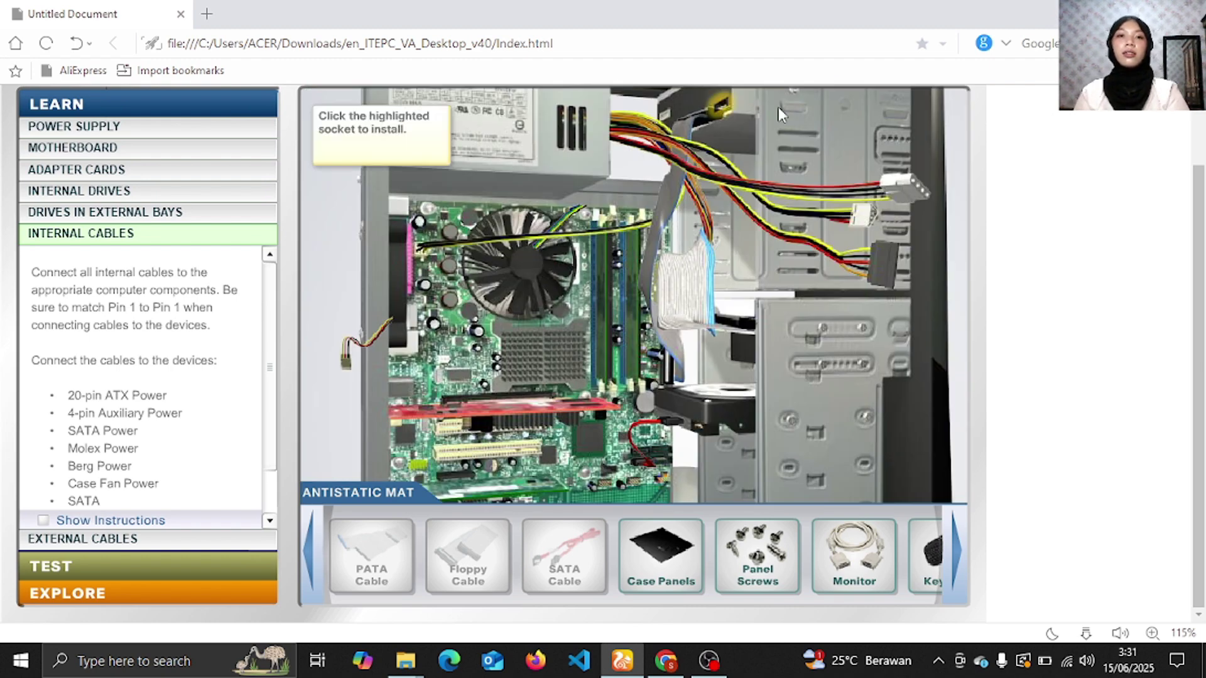
pyautogui.click(724, 103)
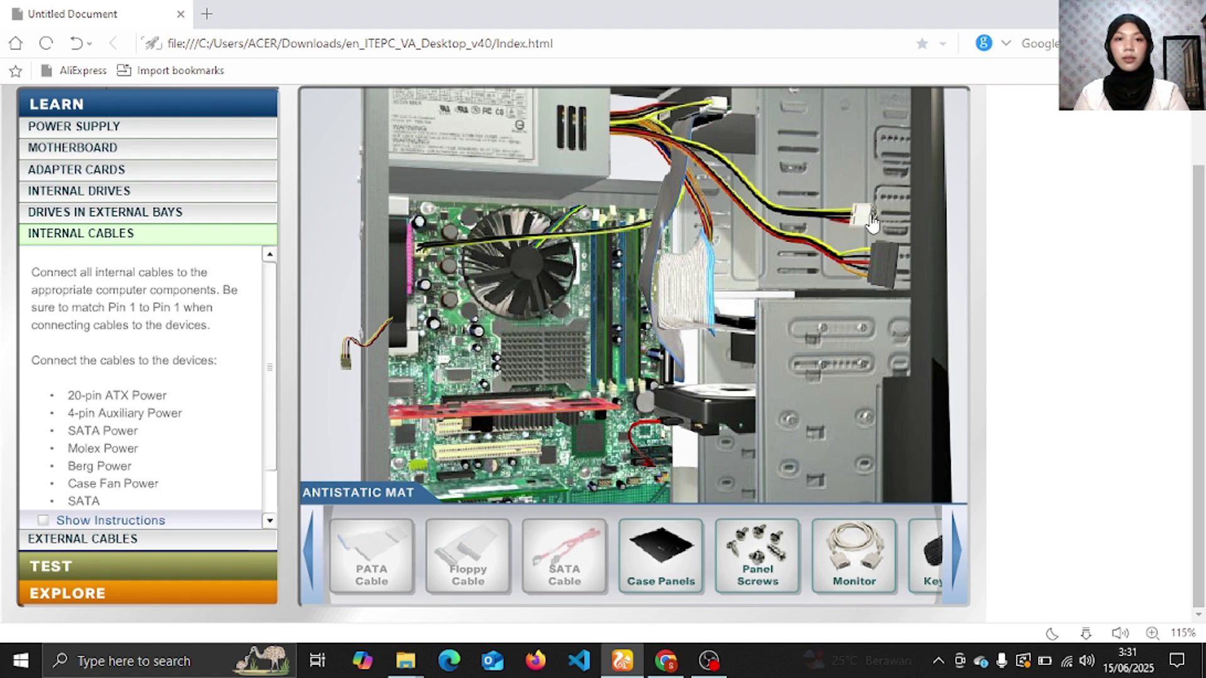
# - Select the Berg power connector, rotate it, and try to plug it into the floppy drive's power socket
pyautogui.click(870, 215)
pyautogui.click(719, 335)
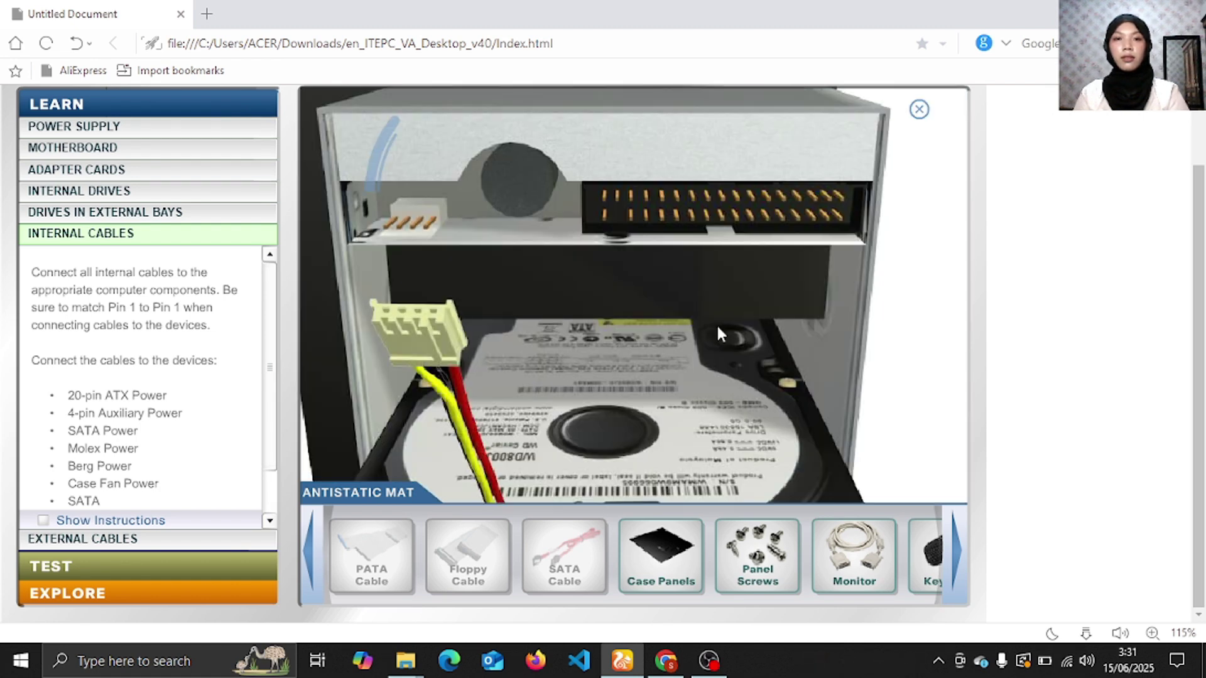
pyautogui.click(373, 252)
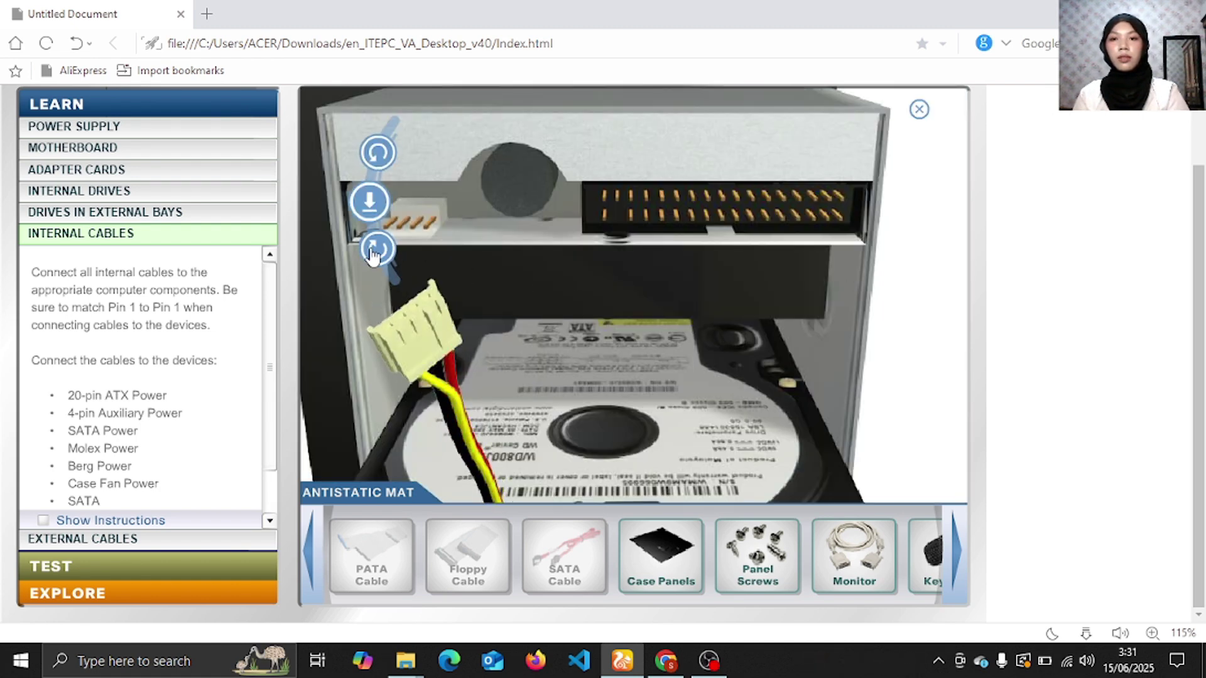
pyautogui.click(369, 201)
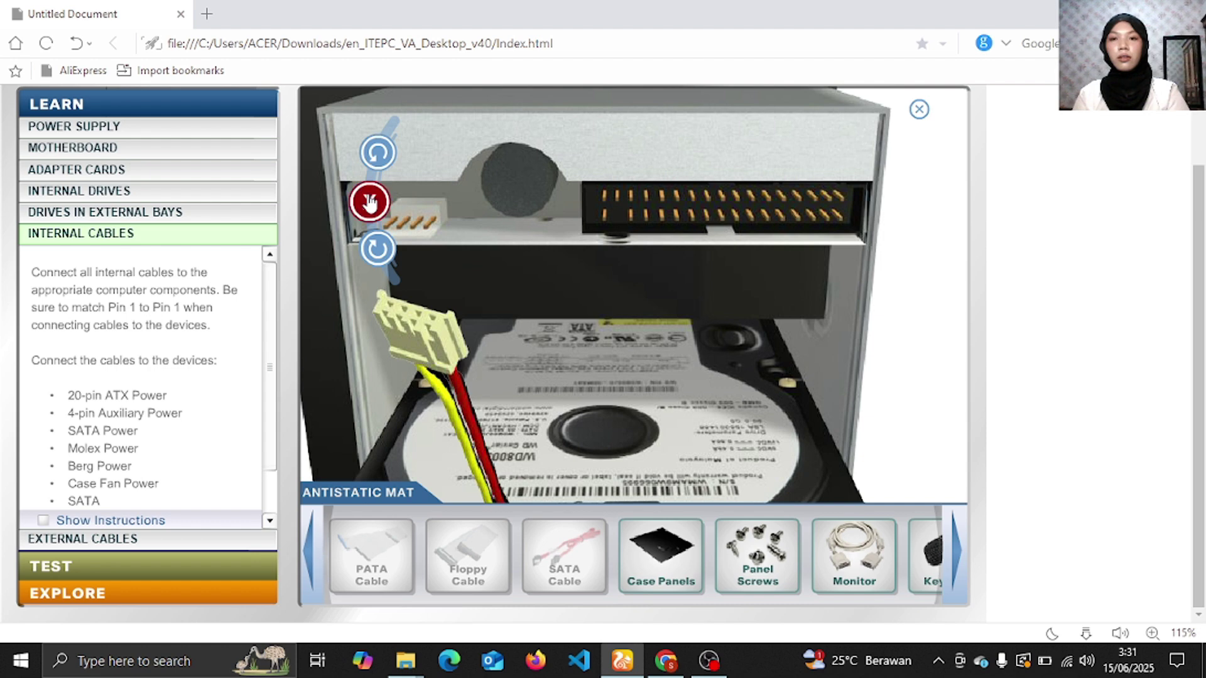
# - Rotate the Berg power connector until it matches the floppy drive's power socket and plug it in
pyautogui.click(378, 254)
pyautogui.click(377, 254)
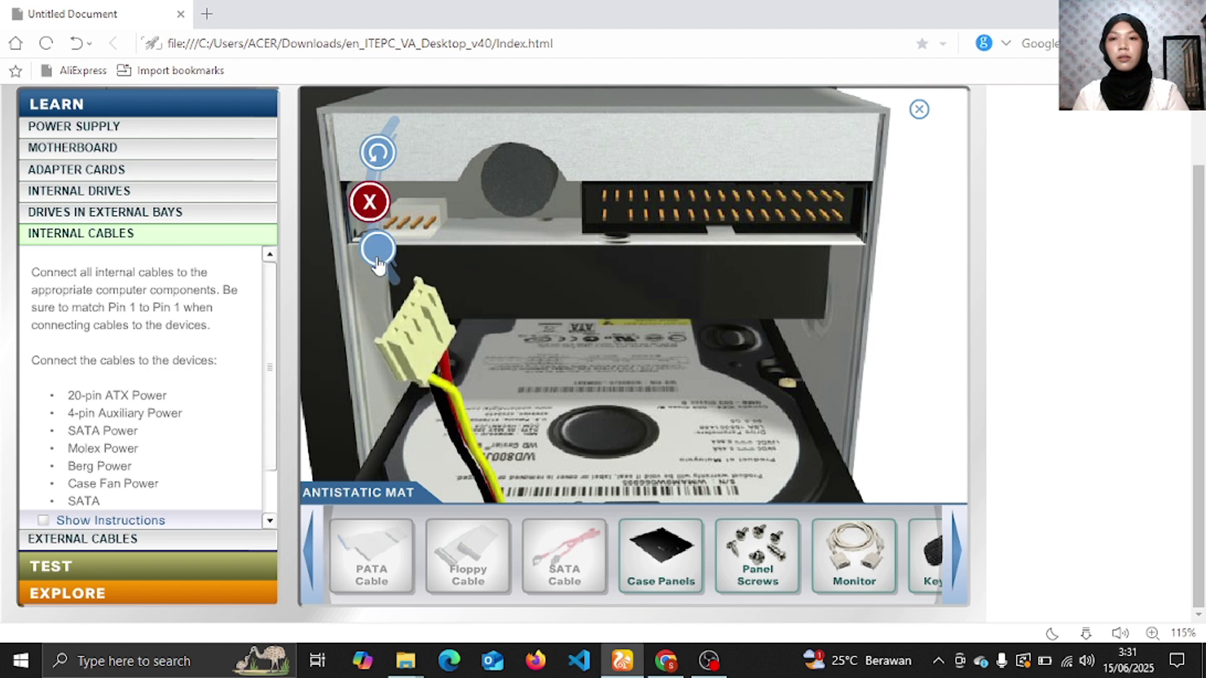
pyautogui.click(377, 252)
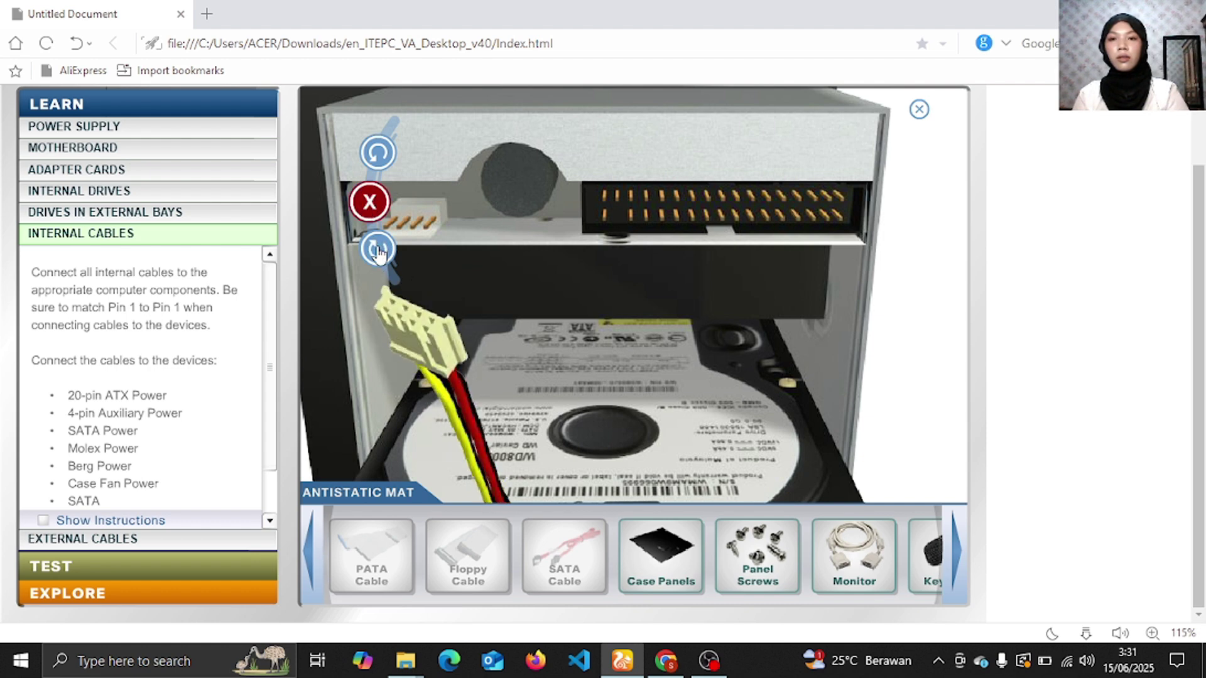
pyautogui.click(377, 252)
pyautogui.click(378, 252)
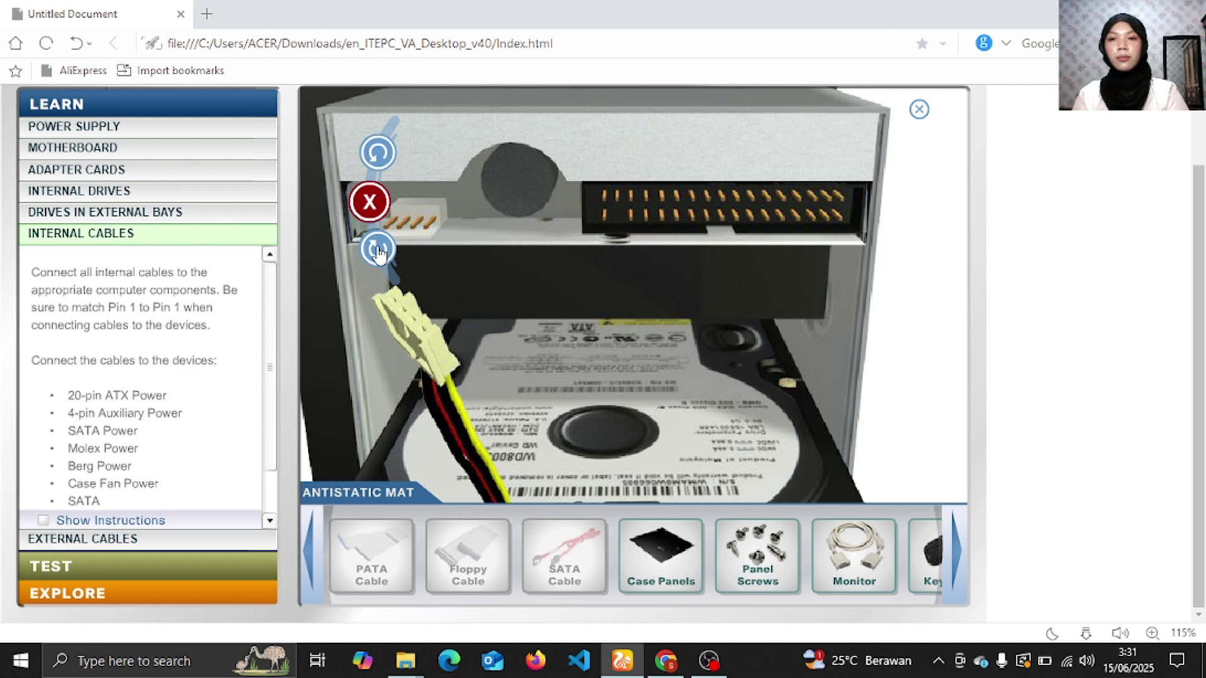
pyautogui.click(377, 251)
pyautogui.click(377, 252)
pyautogui.click(378, 252)
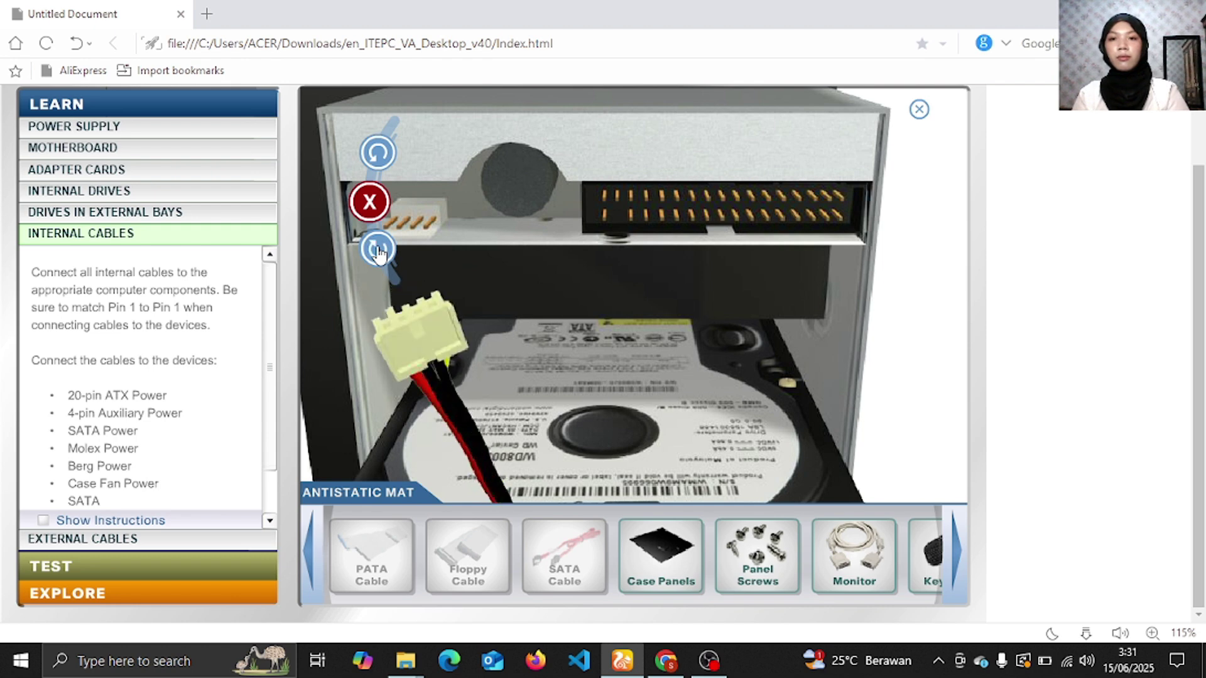
pyautogui.click(377, 252)
pyautogui.click(378, 251)
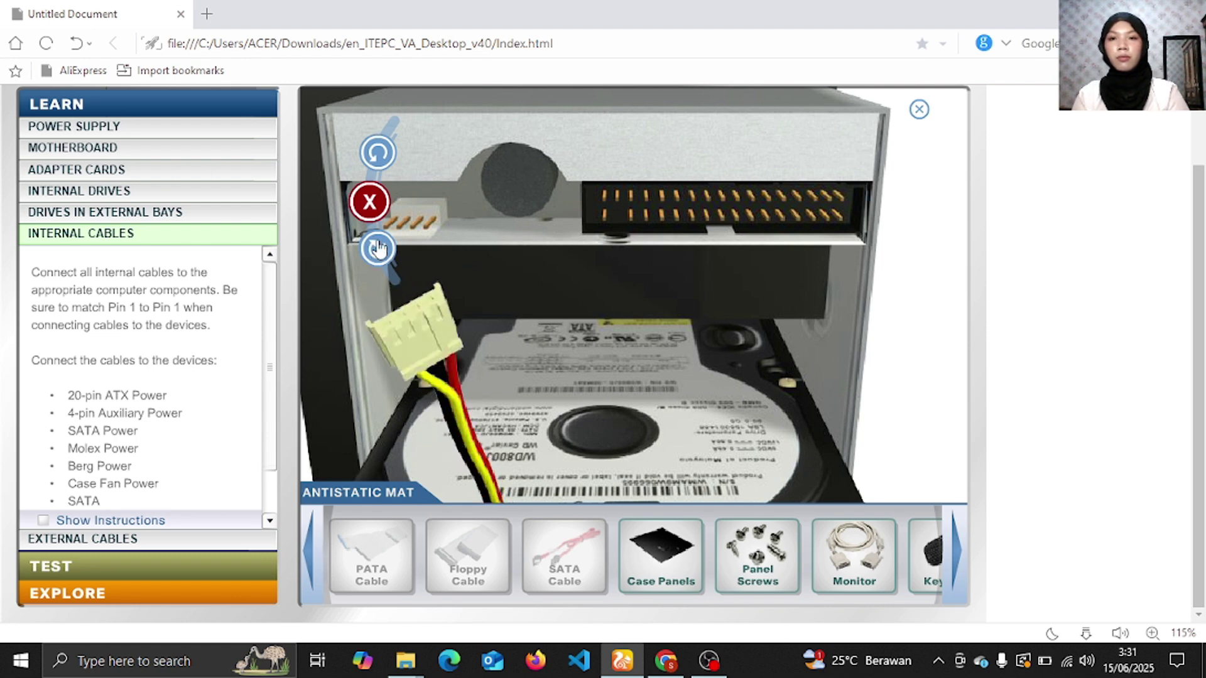
pyautogui.click(377, 152)
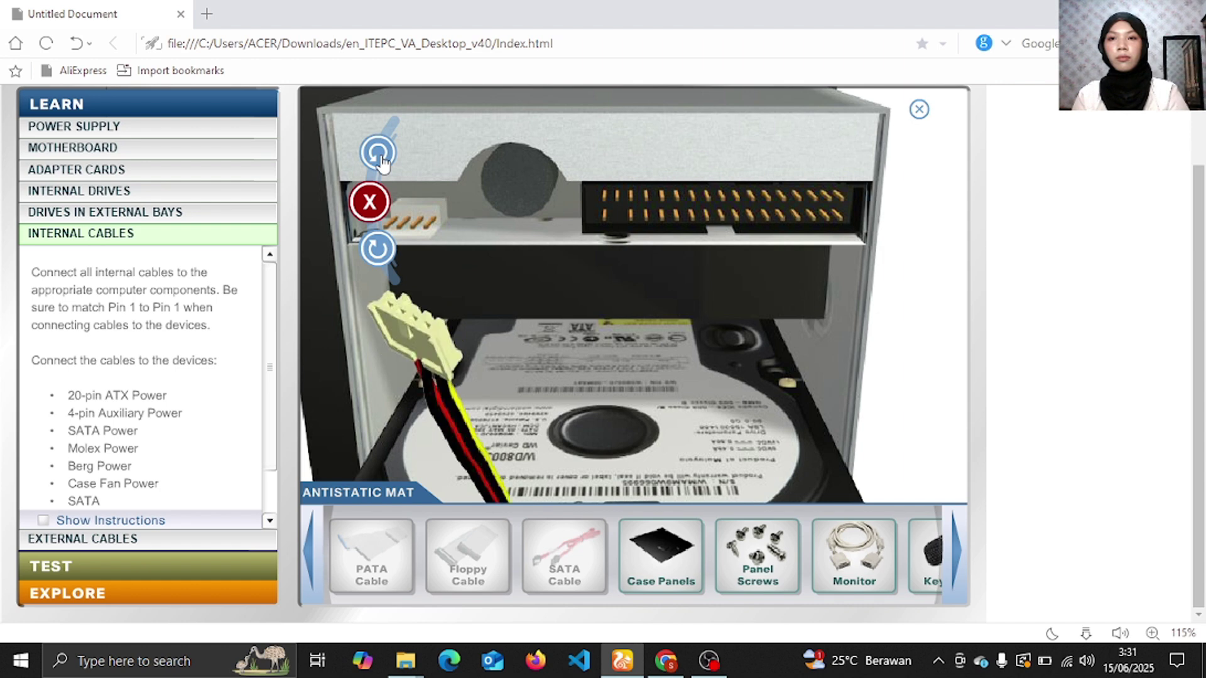
pyautogui.click(377, 151)
pyautogui.click(377, 147)
pyautogui.click(377, 147)
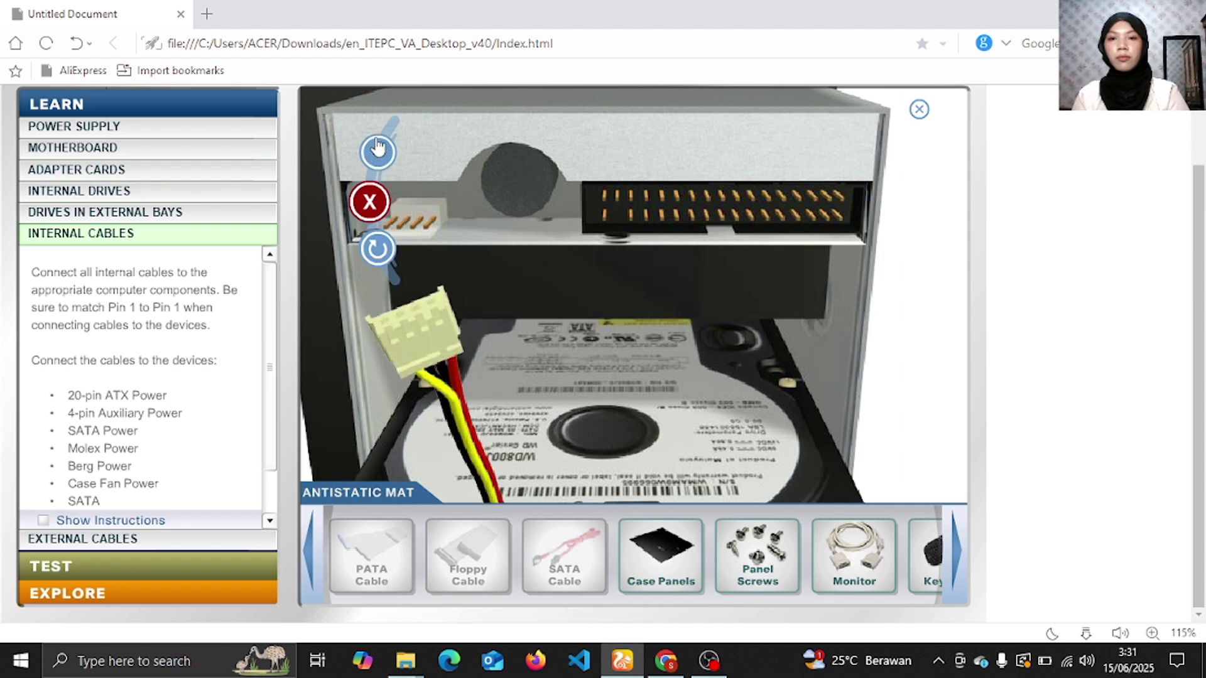
pyautogui.click(376, 148)
pyautogui.click(377, 147)
pyautogui.click(377, 147)
pyautogui.click(377, 148)
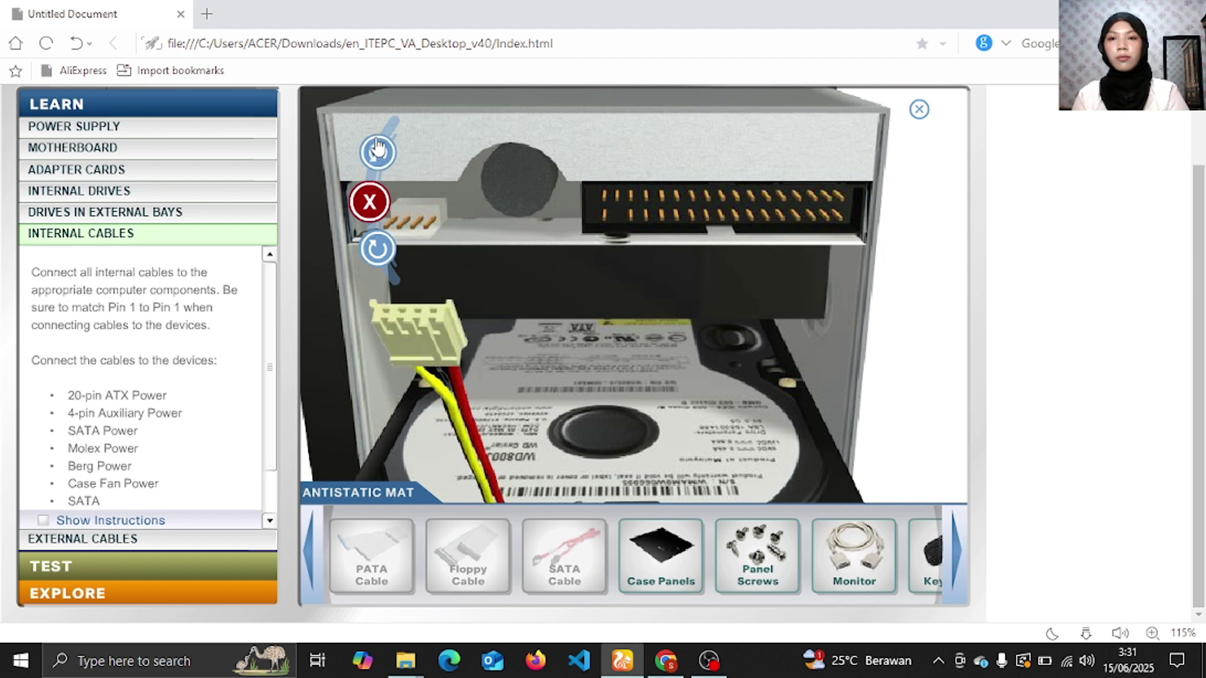
pyautogui.click(377, 148)
pyautogui.click(377, 148)
pyautogui.click(377, 148)
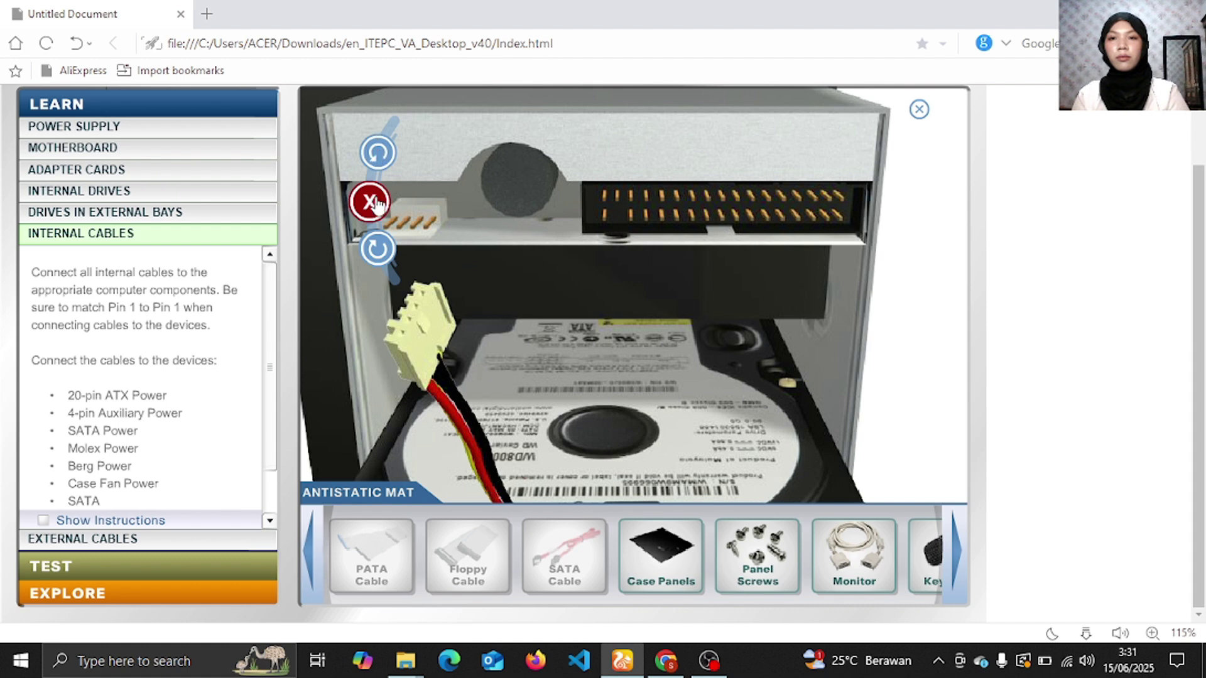
pyautogui.click(385, 253)
pyautogui.click(385, 253)
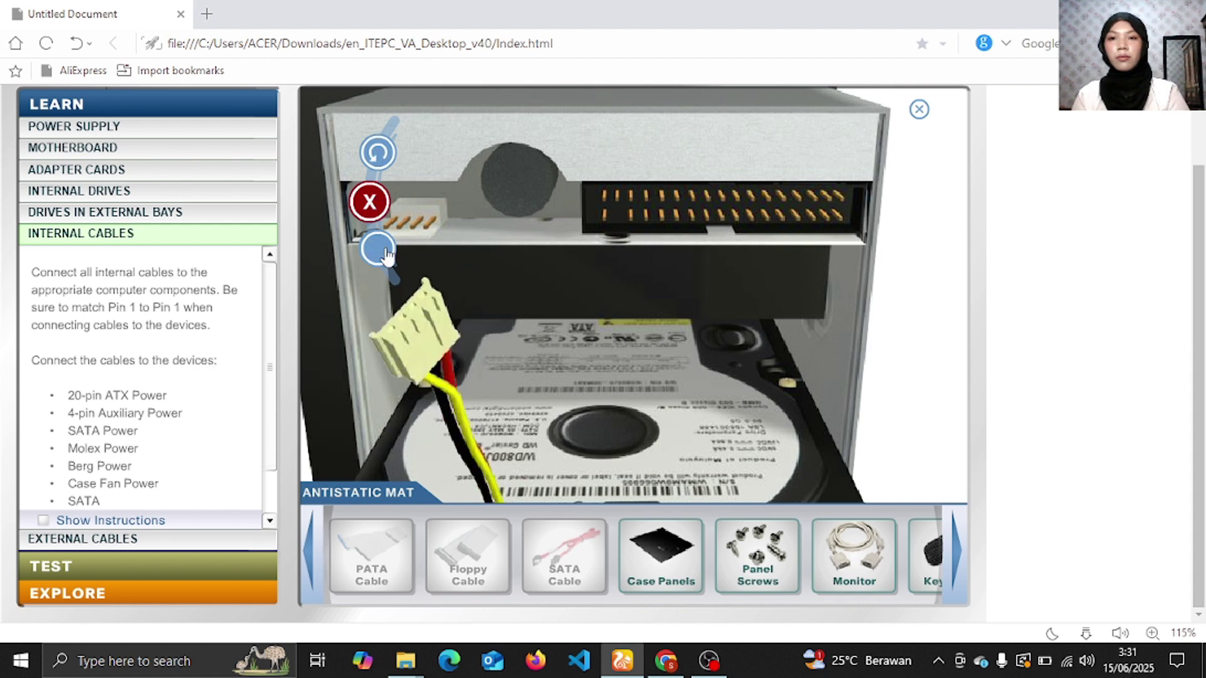
pyautogui.click(385, 253)
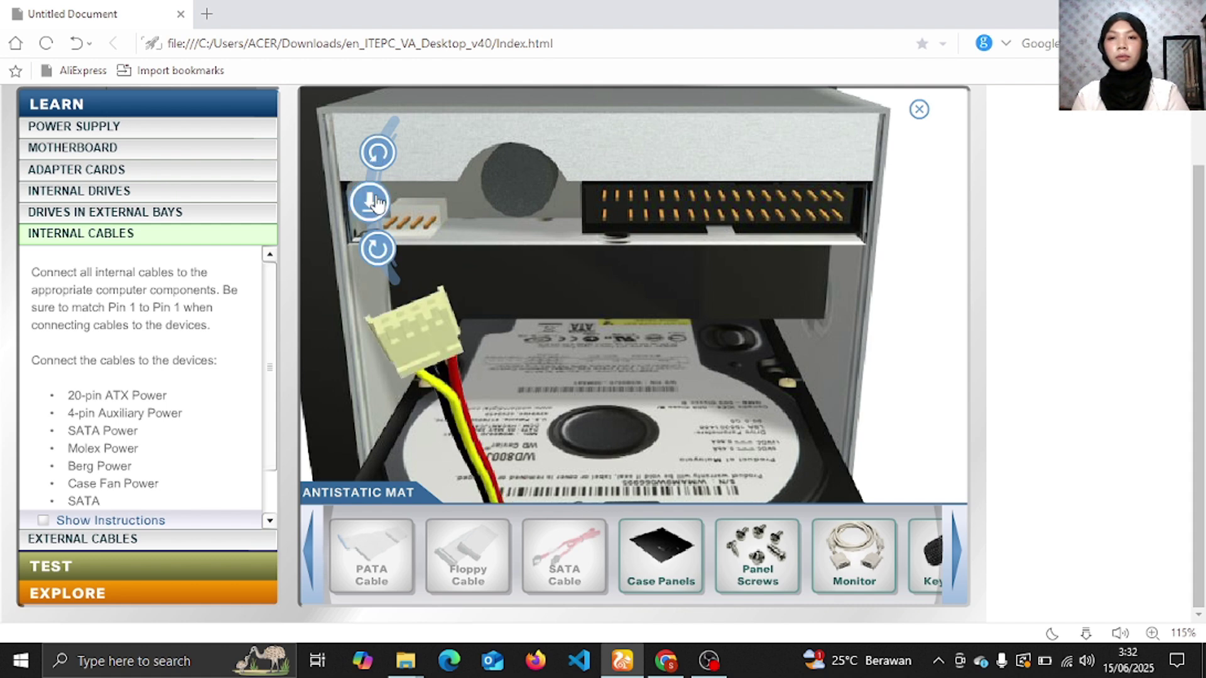
pyautogui.click(378, 254)
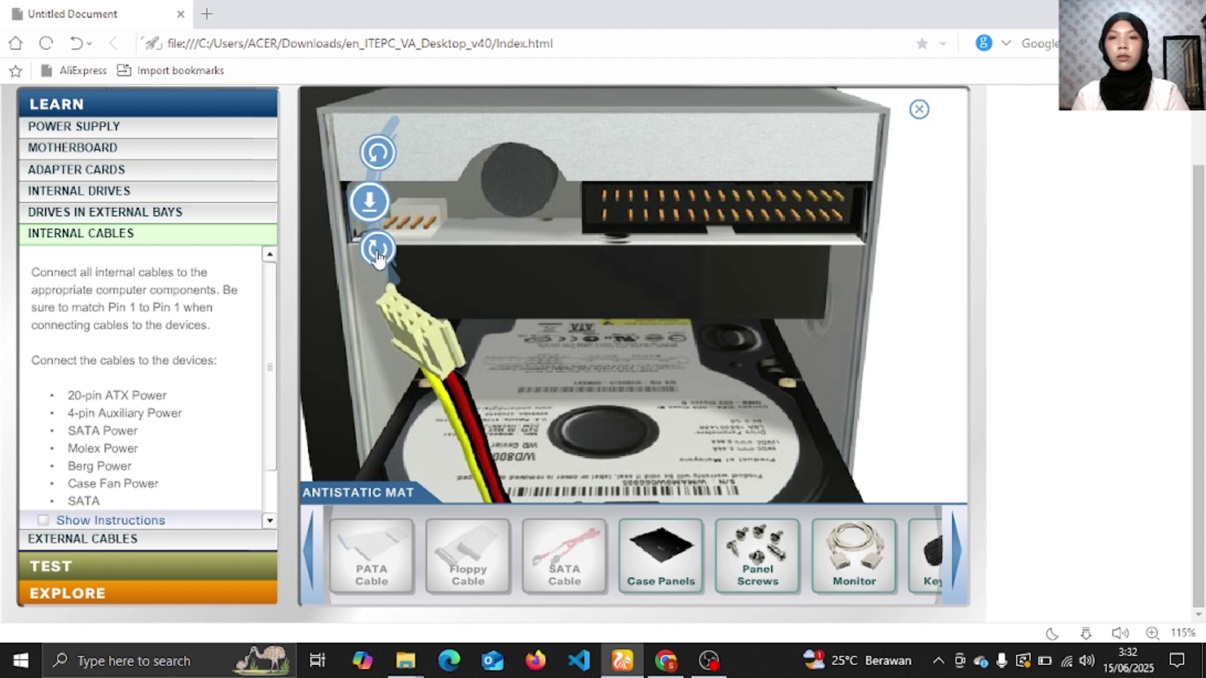
pyautogui.click(378, 254)
pyautogui.click(378, 254)
pyautogui.click(378, 254)
pyautogui.click(378, 254)
pyautogui.click(378, 255)
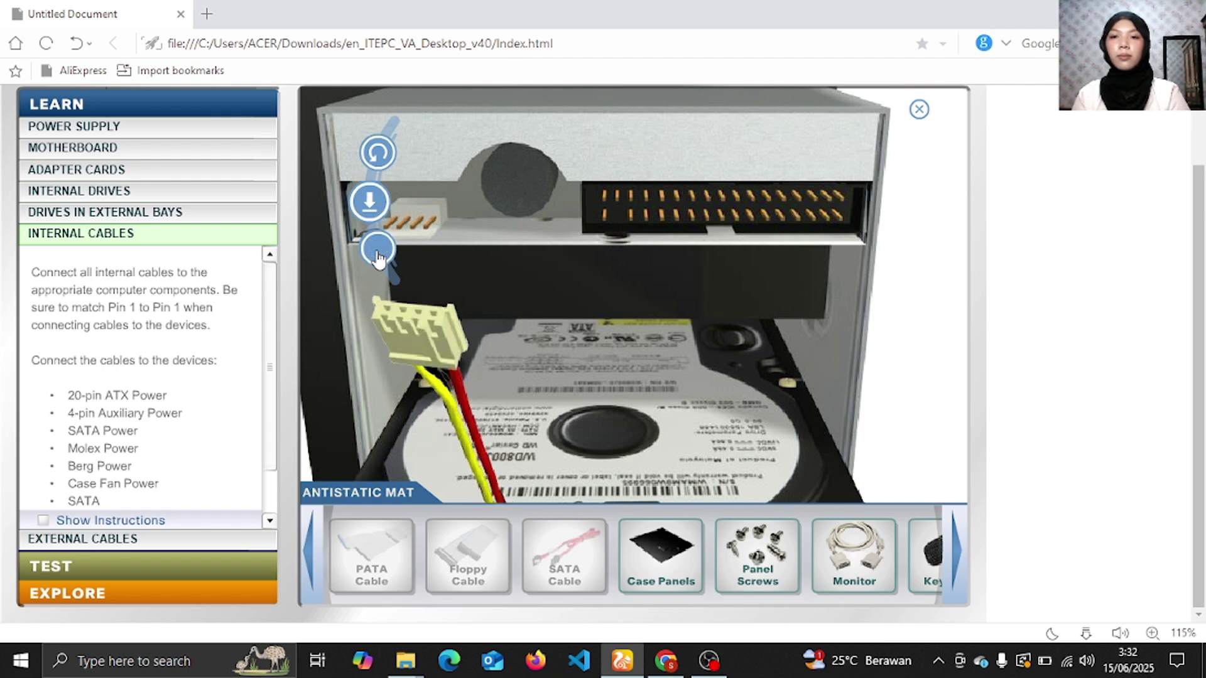
pyautogui.click(378, 254)
pyautogui.click(378, 254)
pyautogui.click(378, 255)
pyautogui.click(378, 254)
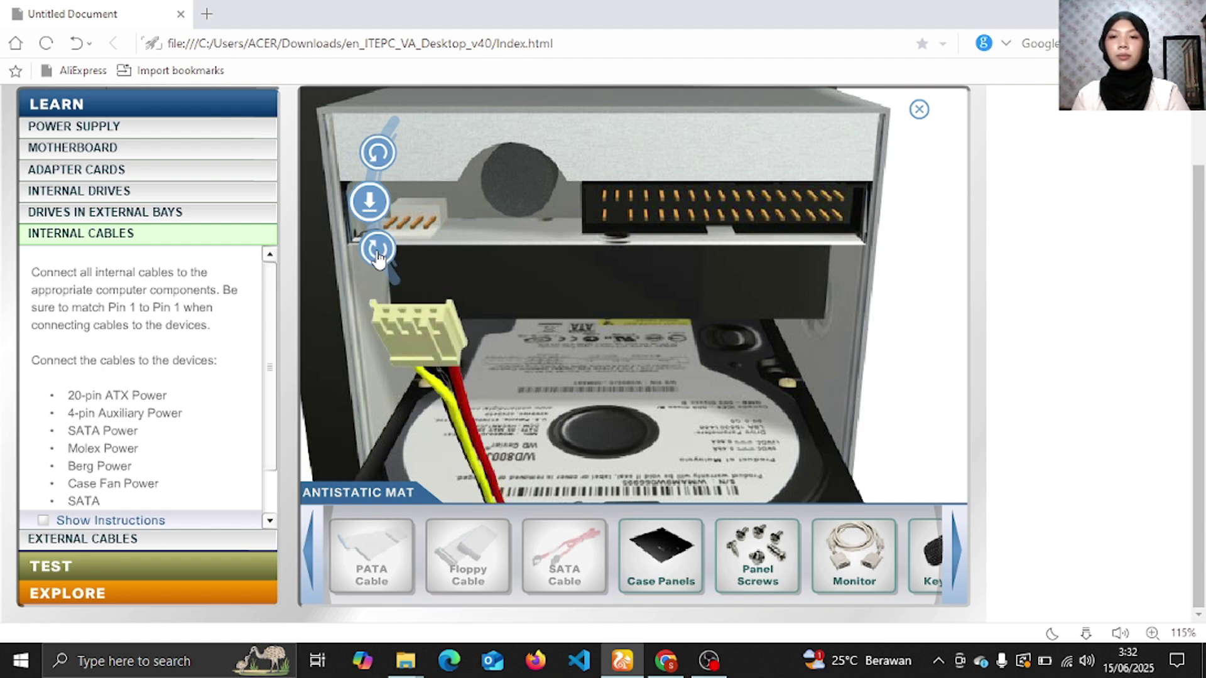
pyautogui.click(378, 255)
pyautogui.click(378, 255)
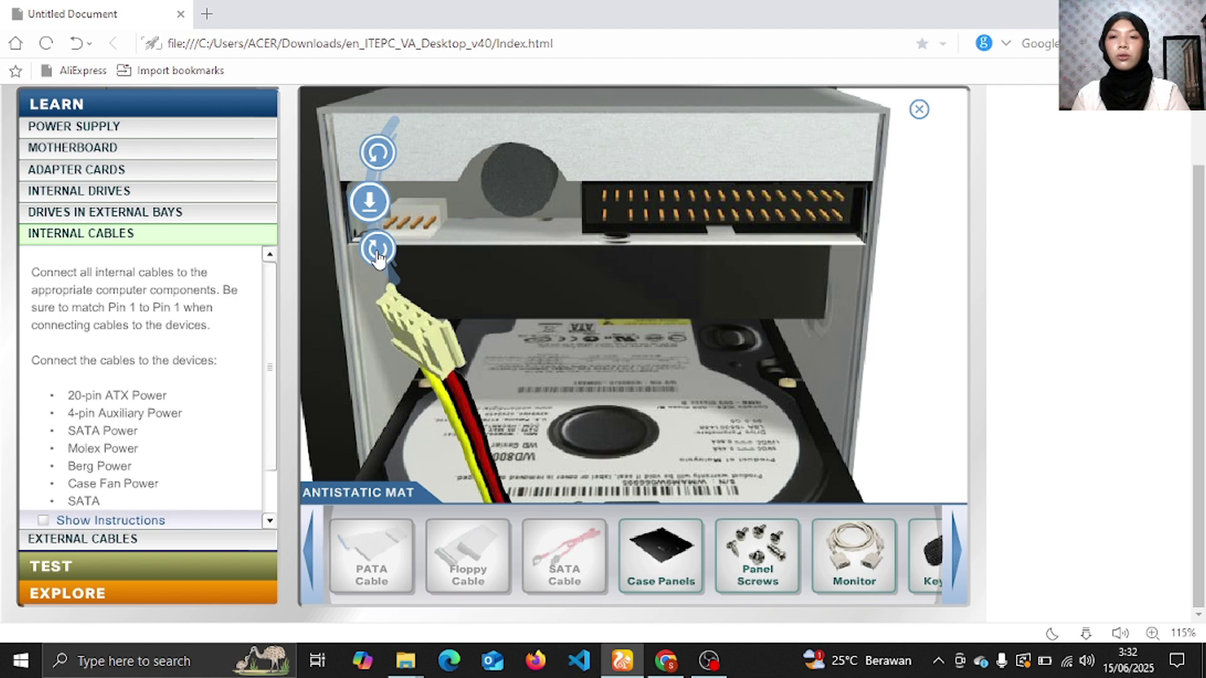
pyautogui.click(378, 173)
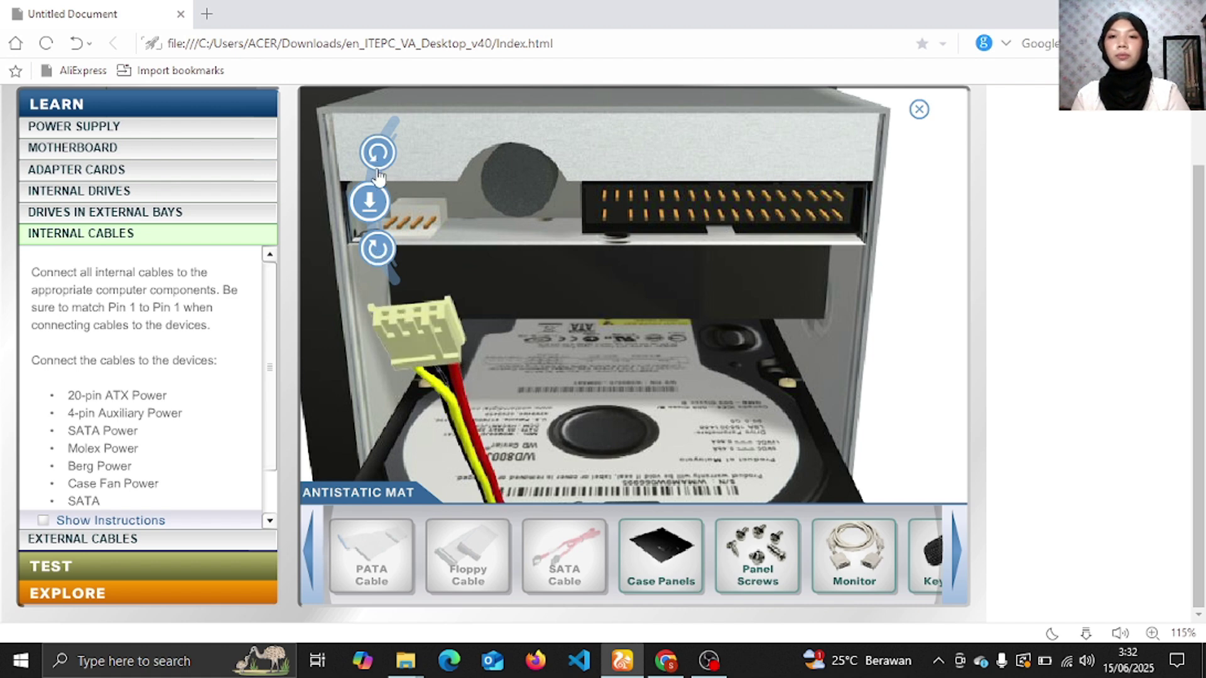
pyautogui.click(379, 202)
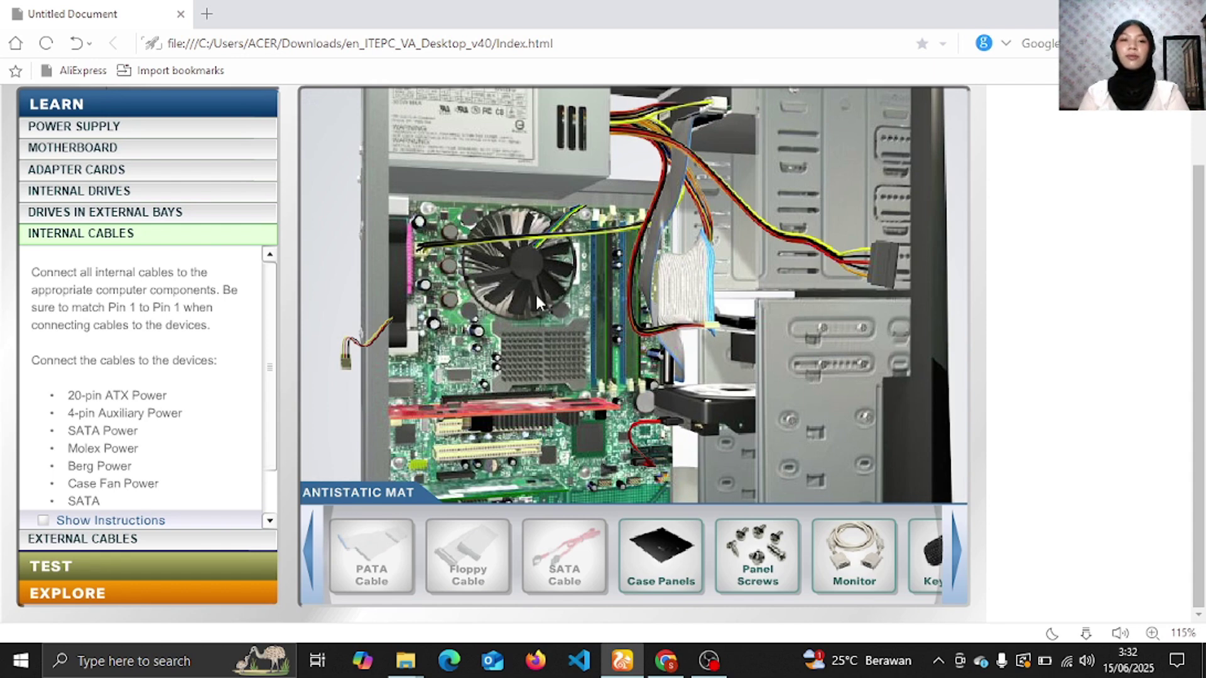
# - Connect the SATA power connector to the hard drive, and rotate and plug the case fan connector onto its 3-pin motherboard header
pyautogui.click(882, 270)
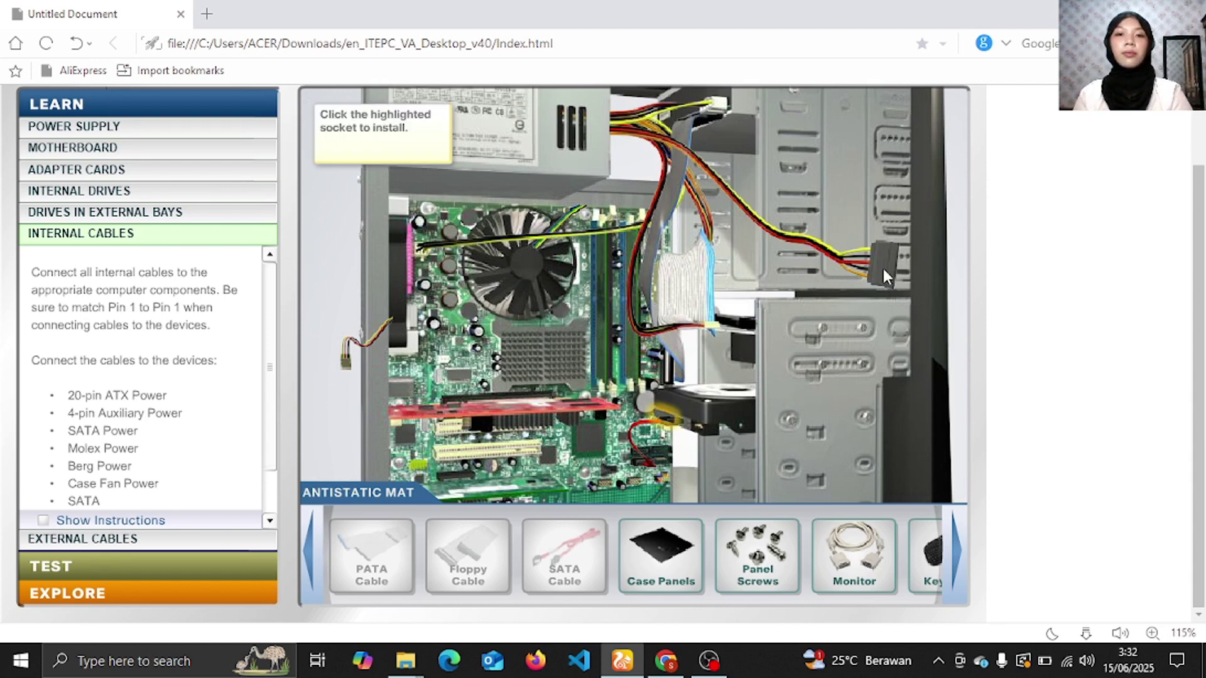
pyautogui.click(666, 427)
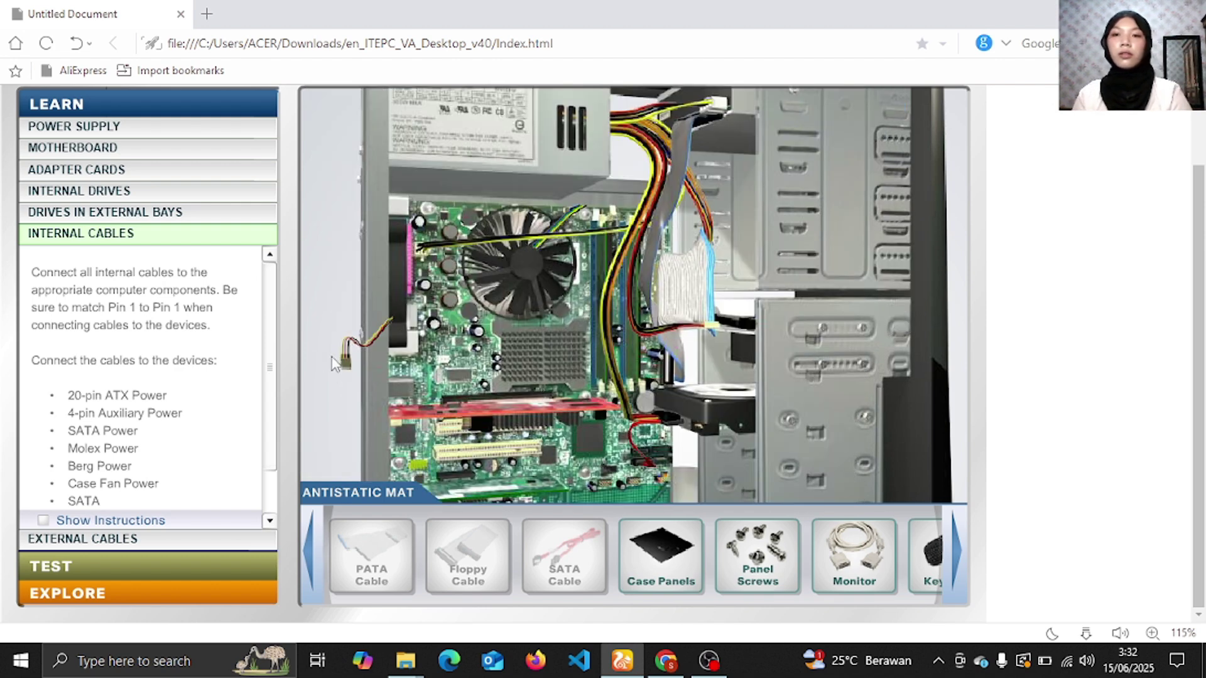
pyautogui.click(344, 361)
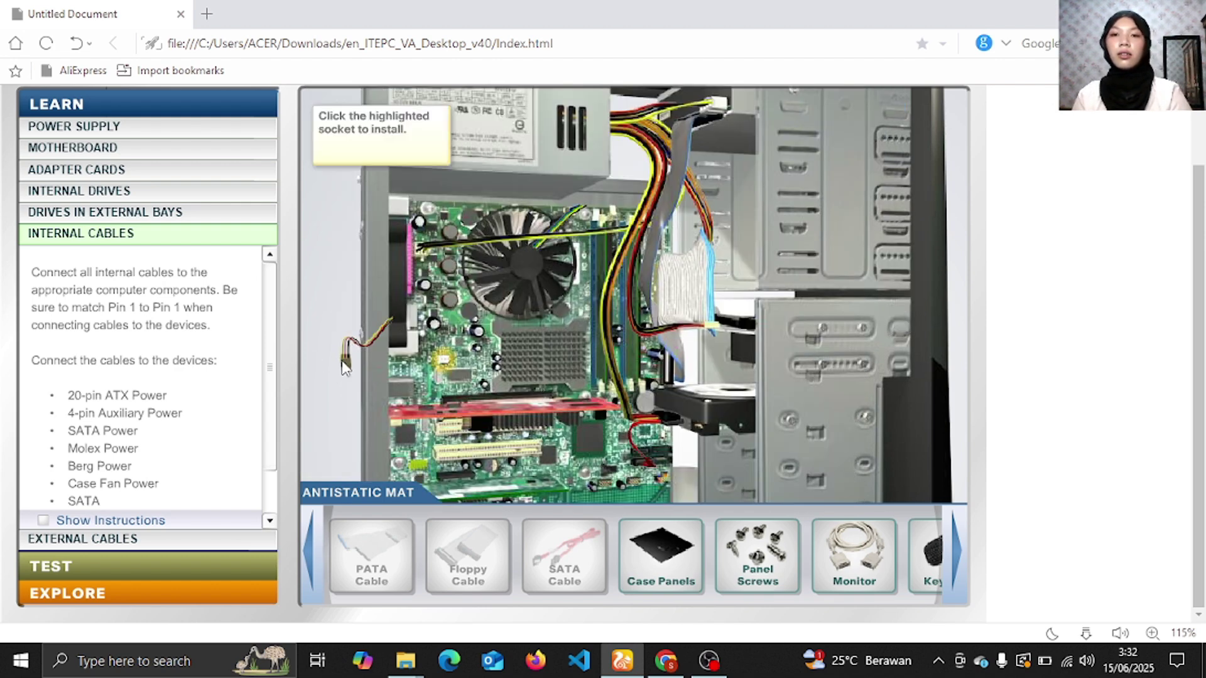
pyautogui.click(448, 365)
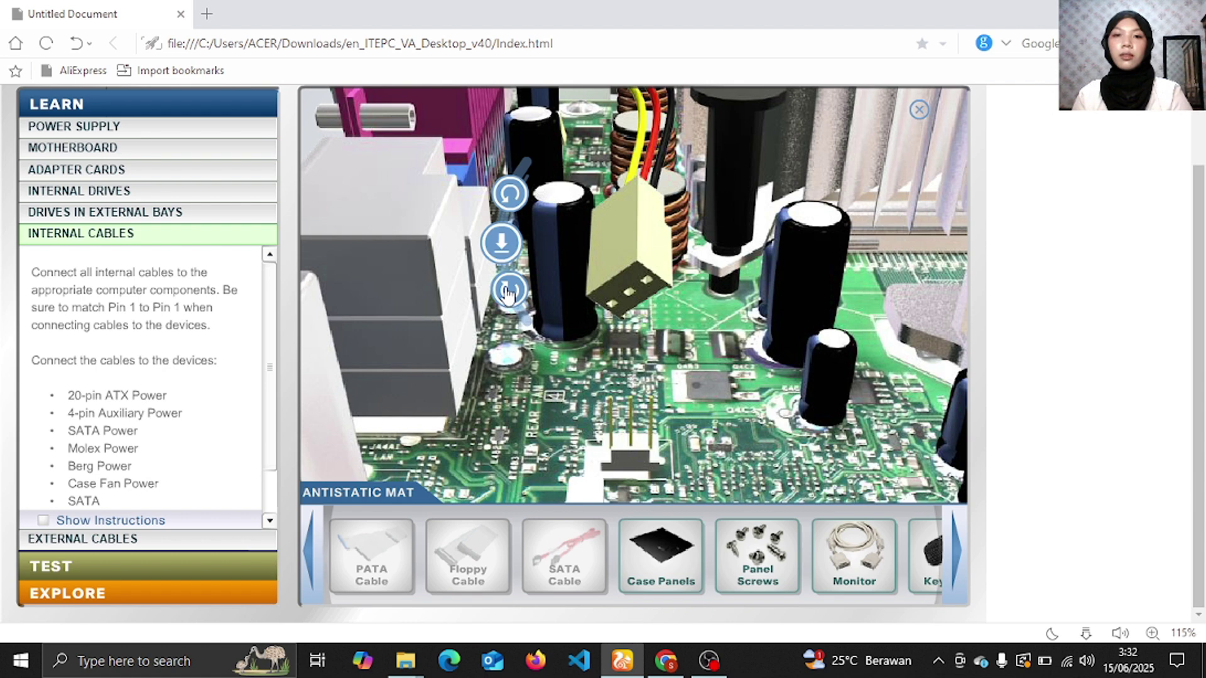
pyautogui.click(508, 290)
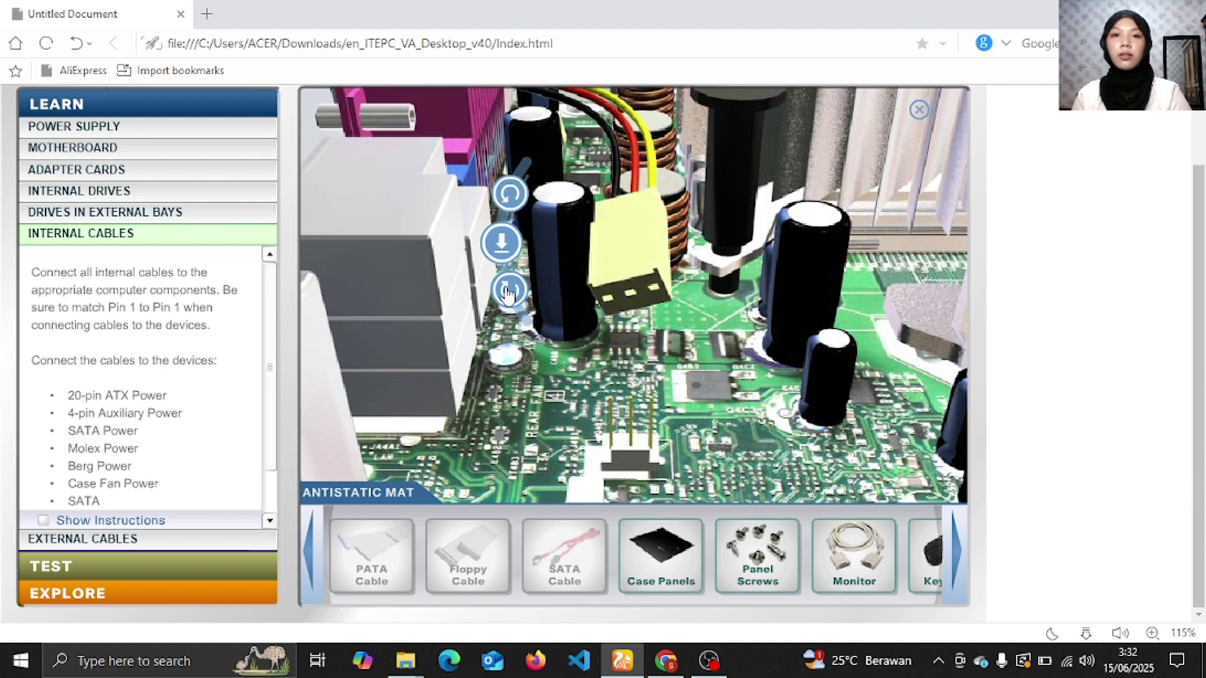
pyautogui.click(506, 237)
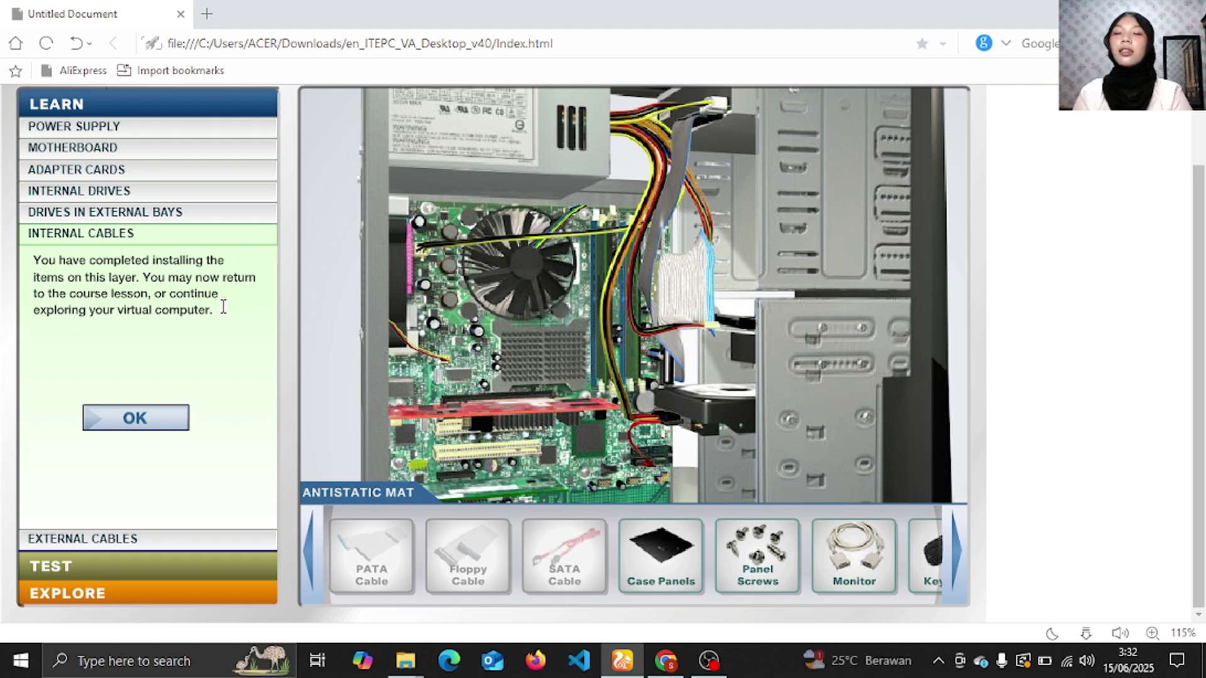
# - Move on to the External Cables layer and close the computer case with the case panels and panel screws
pyautogui.click(162, 424)
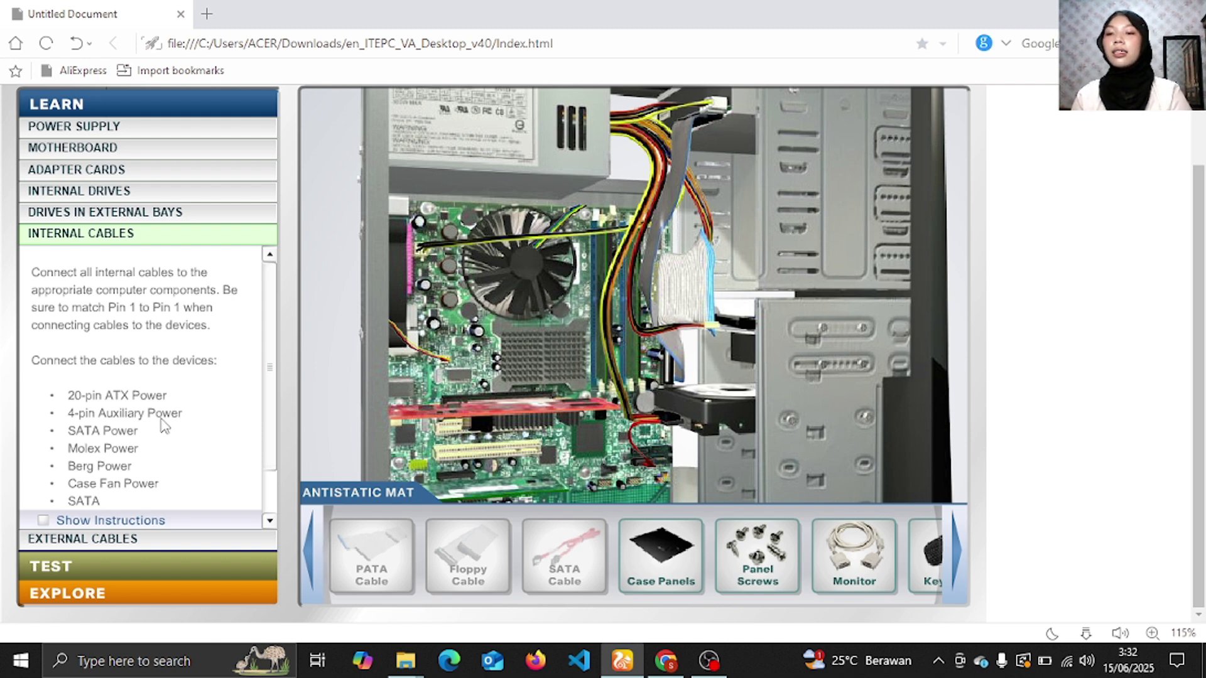
pyautogui.click(124, 540)
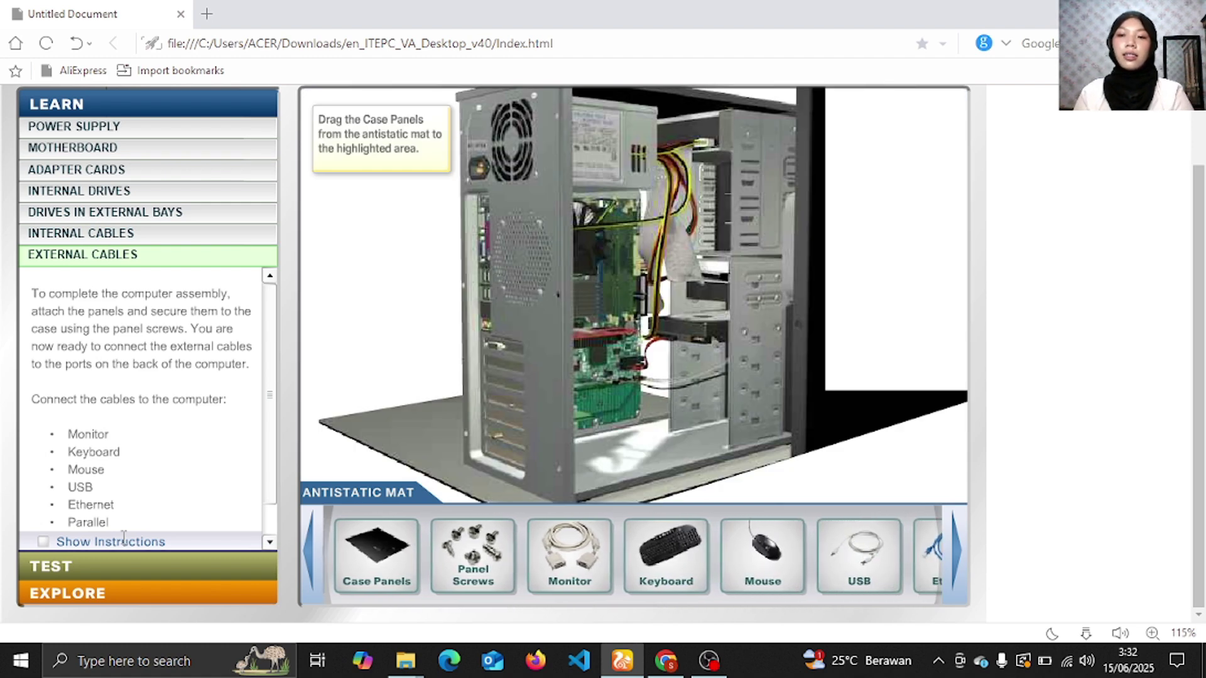
pyautogui.click(389, 565)
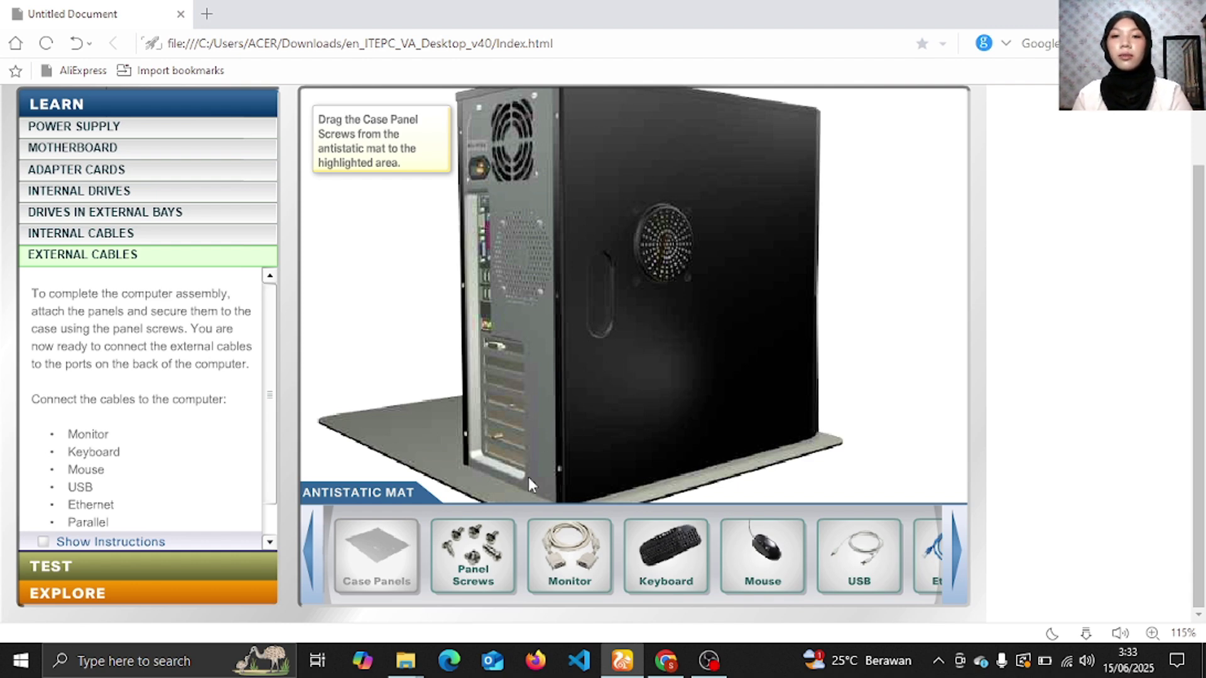
pyautogui.click(496, 575)
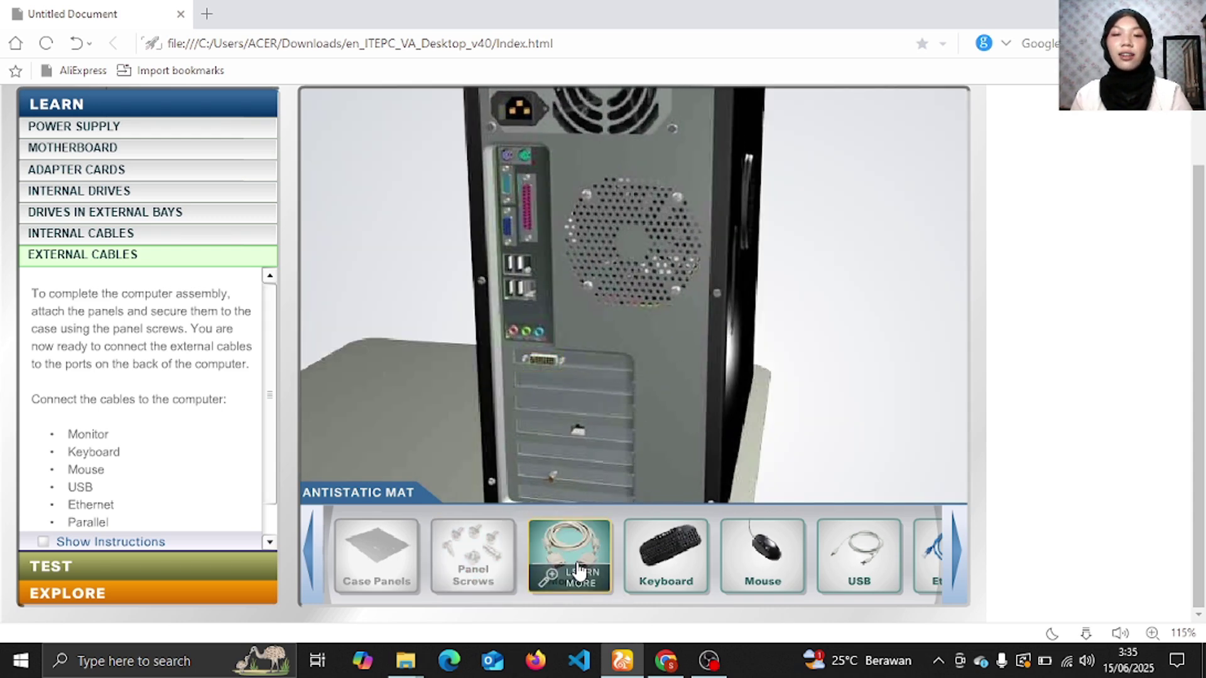
# - View the monitor cable's enlarged picture, and connect the cable to the video card's port at the case's rear, rotating the connector to match
pyautogui.click(579, 572)
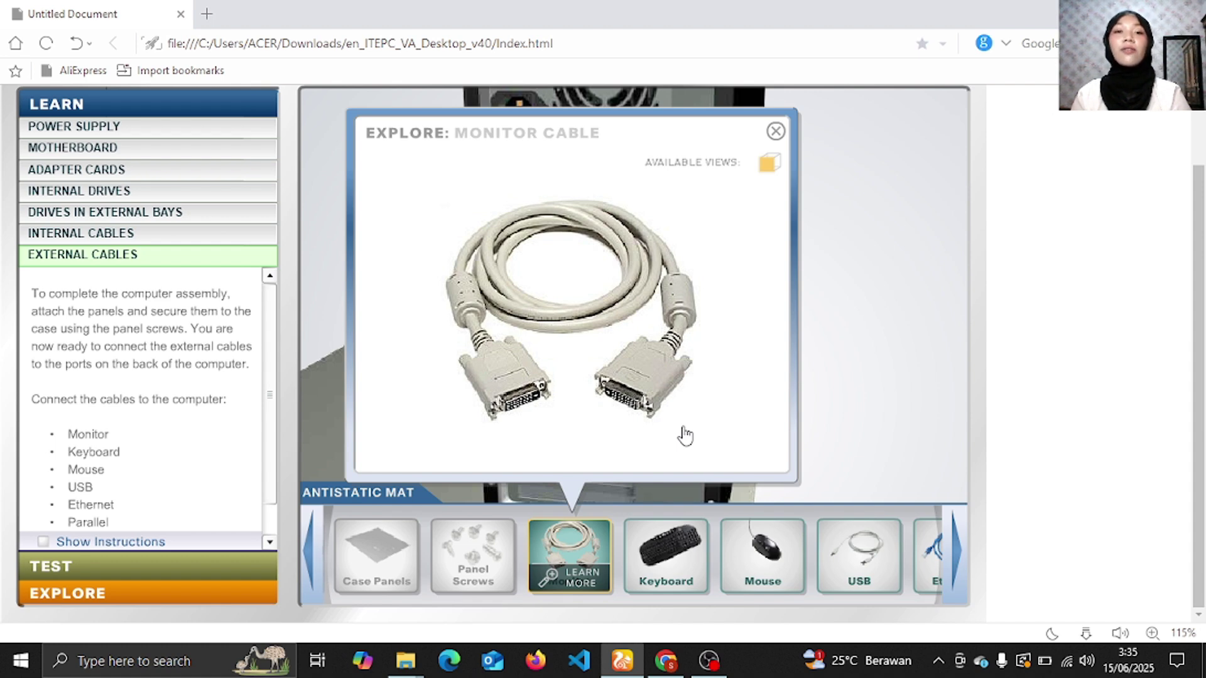
pyautogui.click(777, 133)
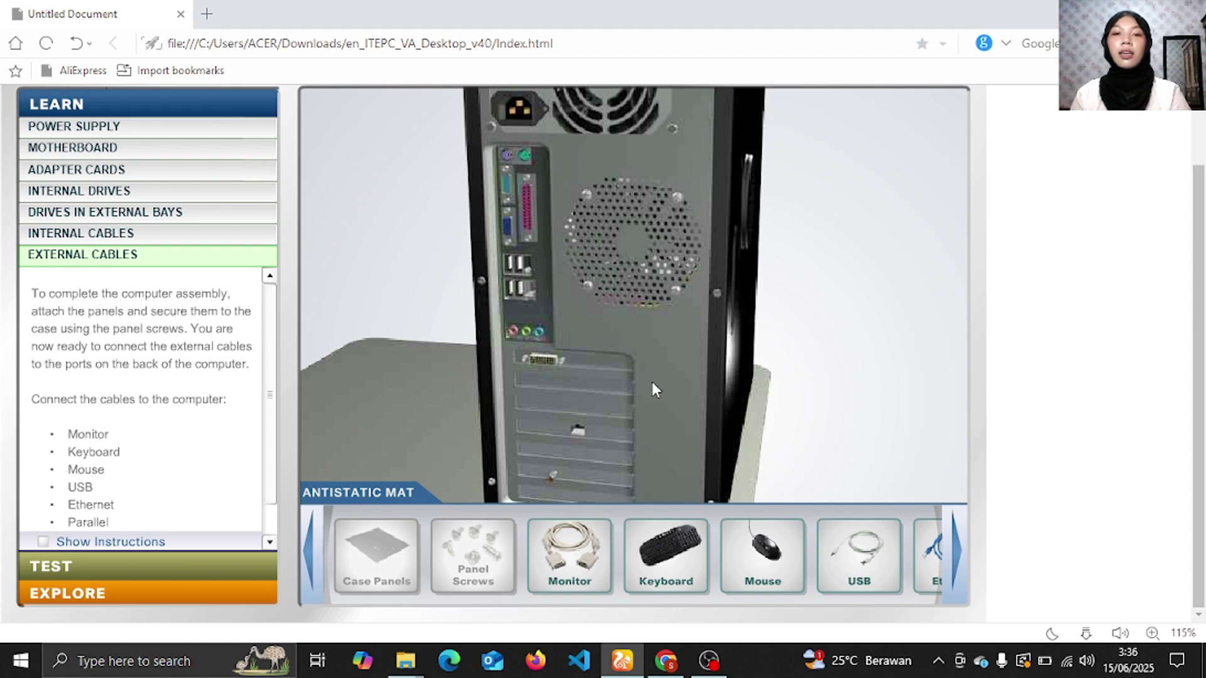
pyautogui.moveTo(562, 561)
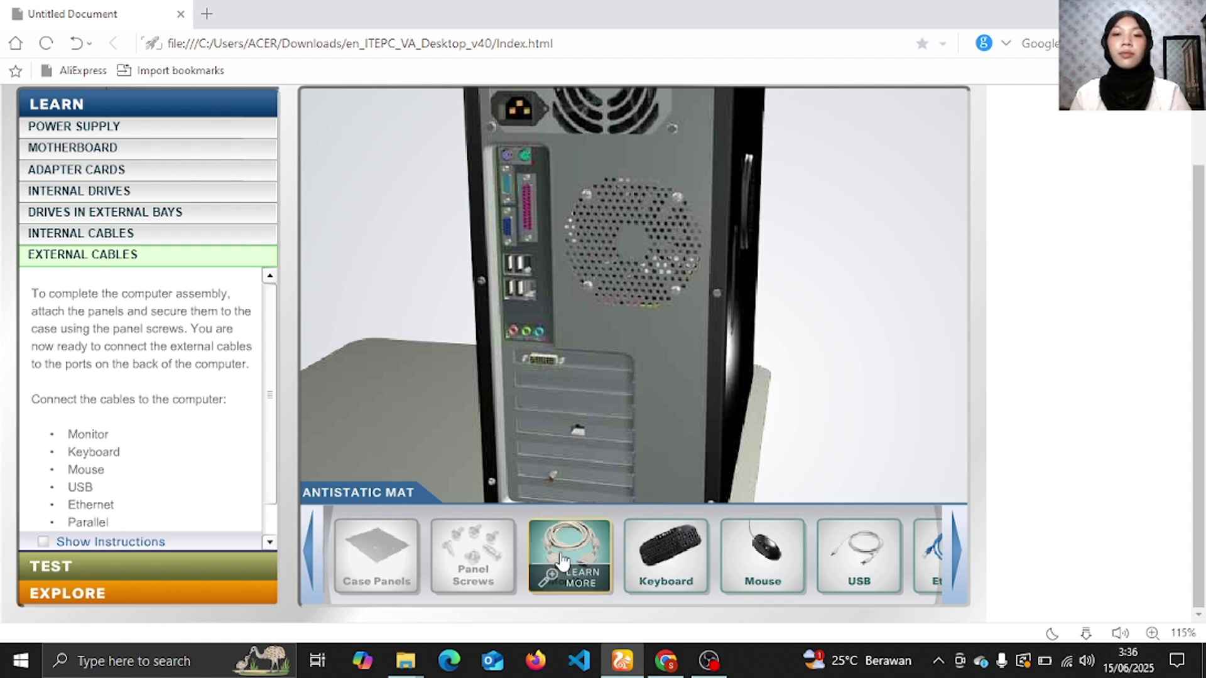
pyautogui.moveTo(563, 561); pyautogui.dragTo(567, 358)
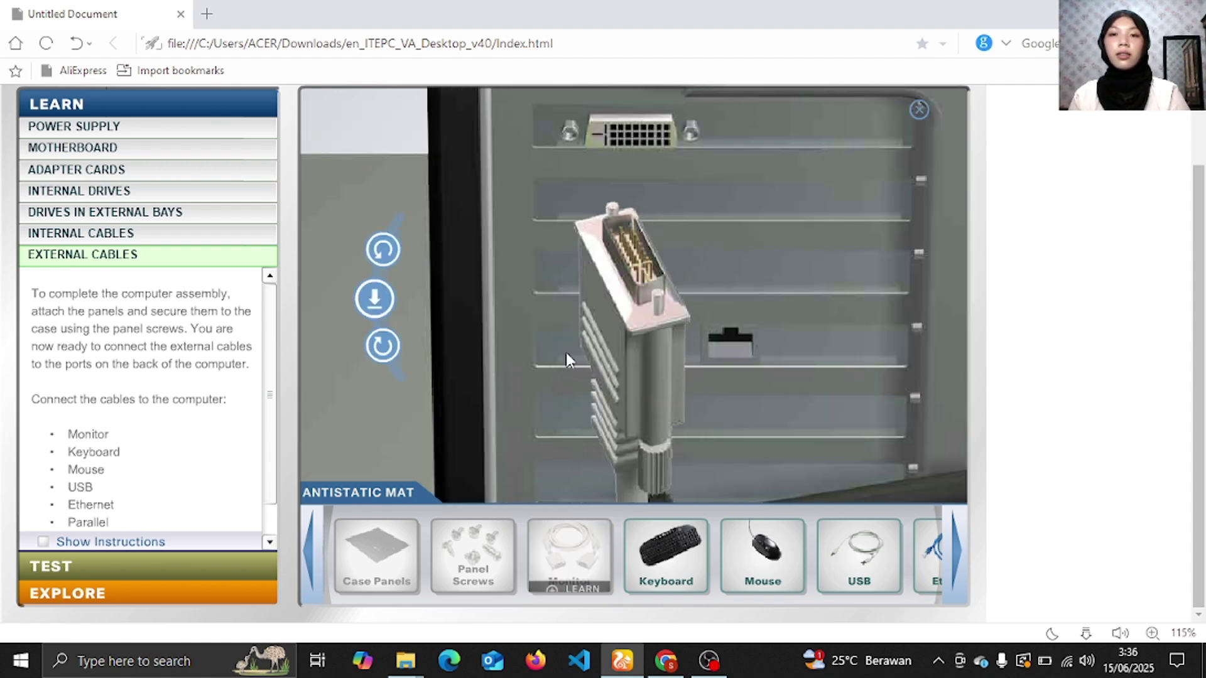
pyautogui.click(389, 345)
pyautogui.click(391, 346)
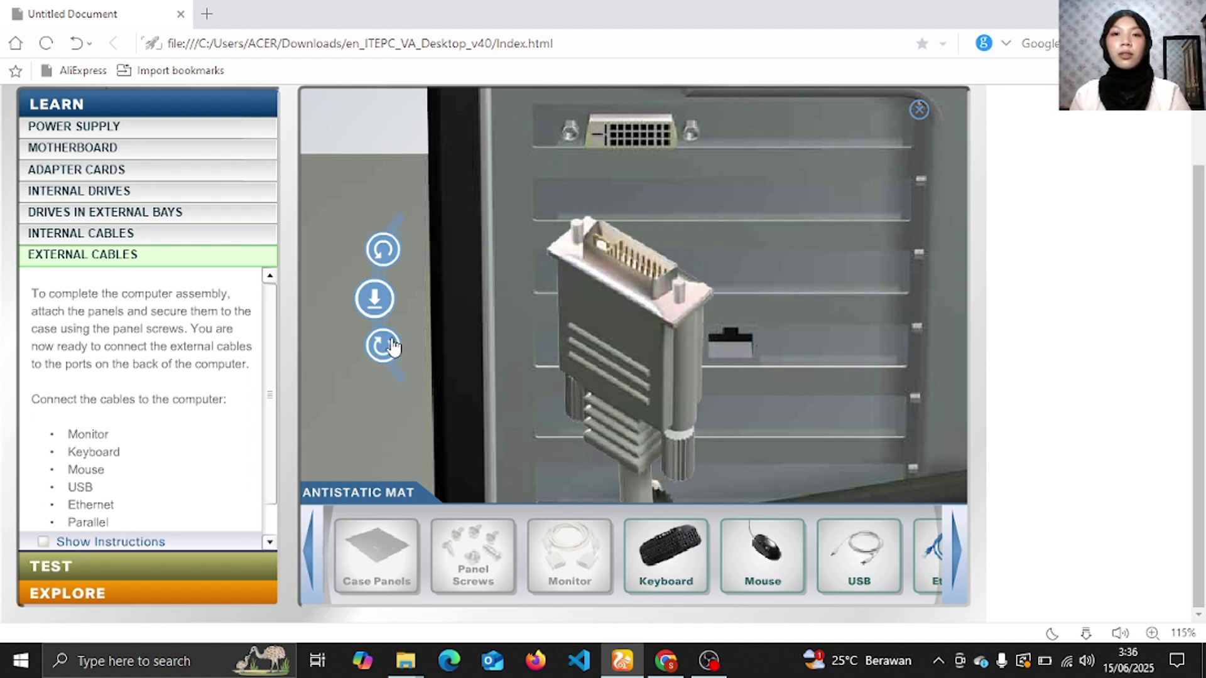
pyautogui.click(391, 346)
pyautogui.click(390, 345)
pyautogui.click(390, 345)
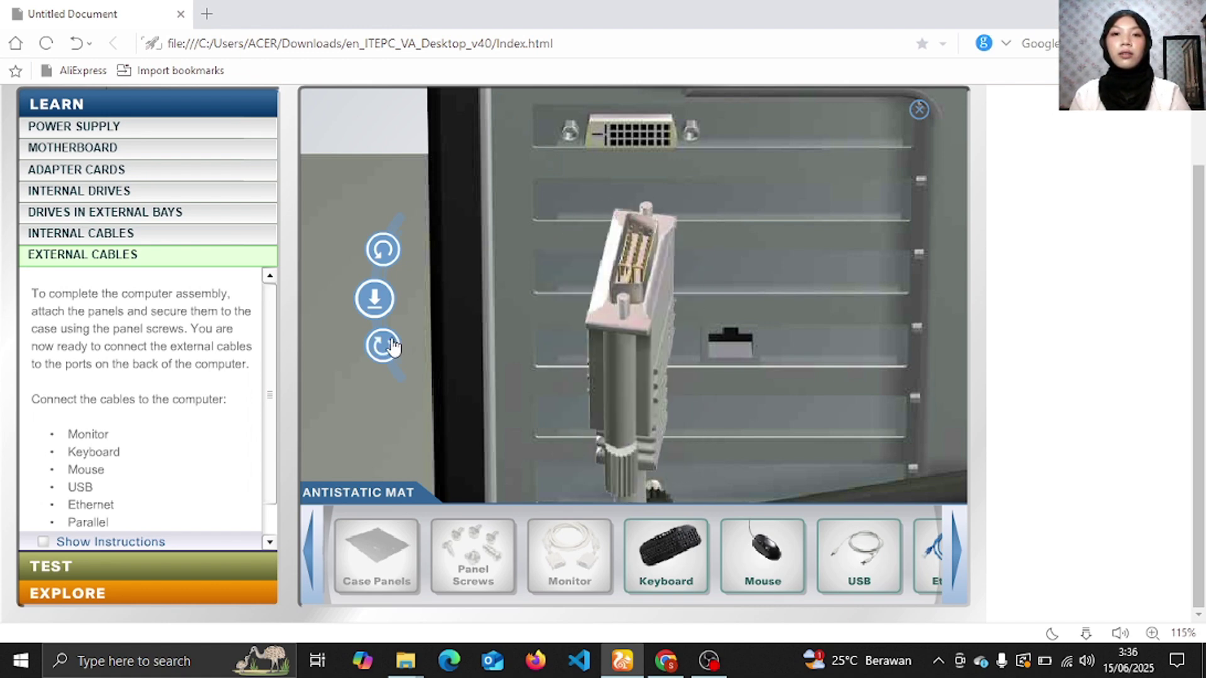
pyautogui.click(390, 345)
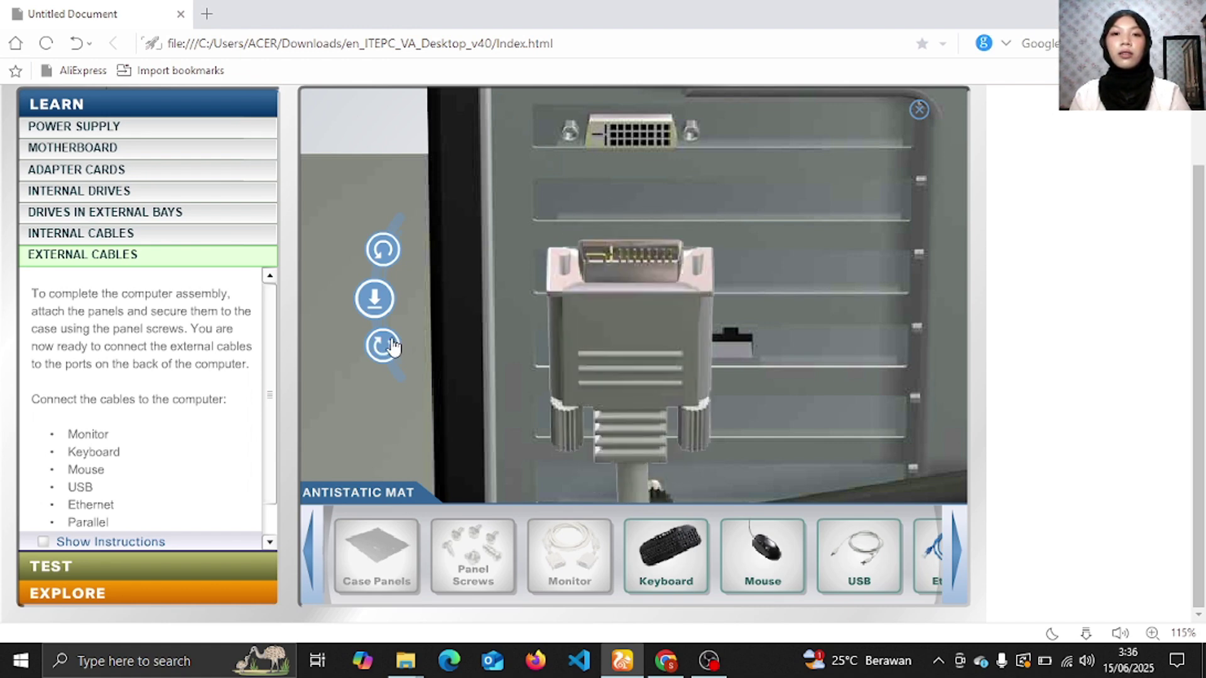
pyautogui.click(382, 301)
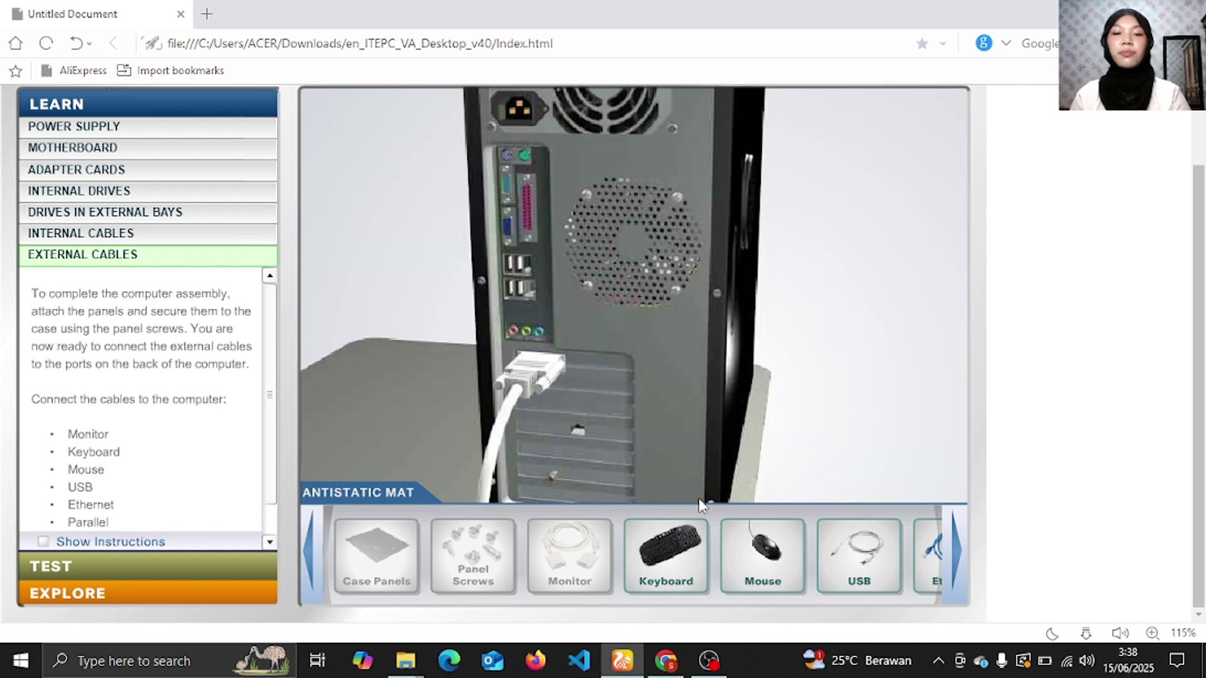
# - View the keyboard's enlarged picture, and plug the keyboard into the purple PS/2 port at the case's rear, rotating the connector to match
pyautogui.moveTo(675, 590)
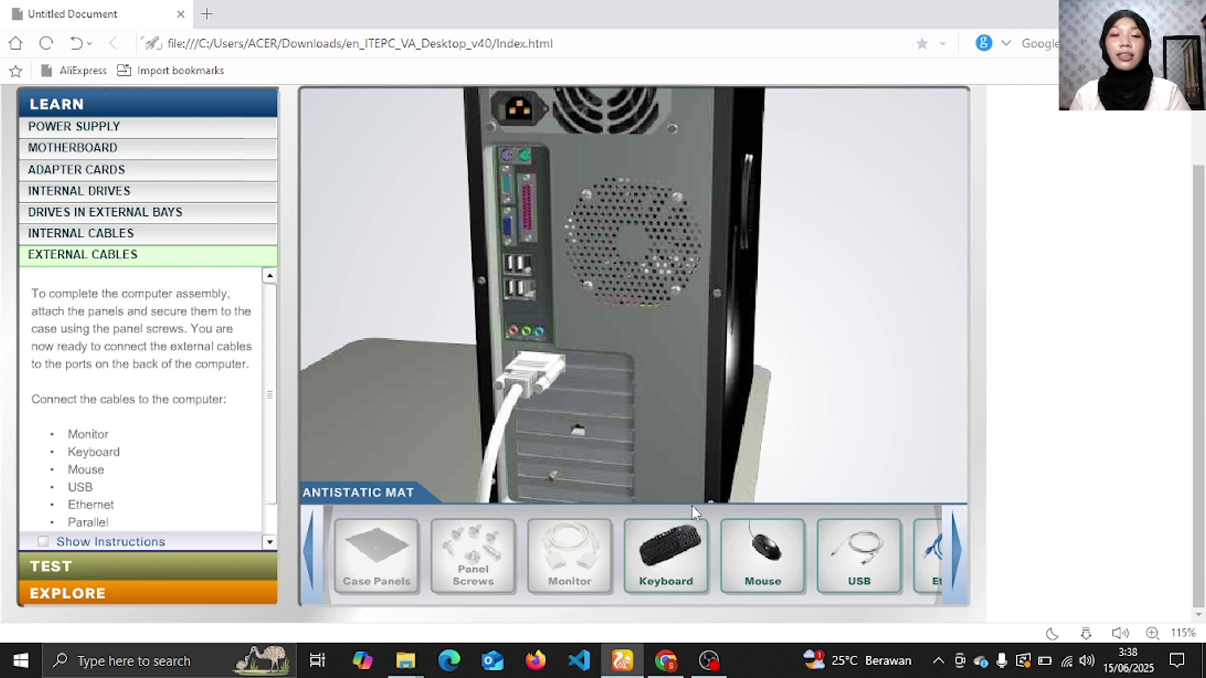
pyautogui.click(673, 578)
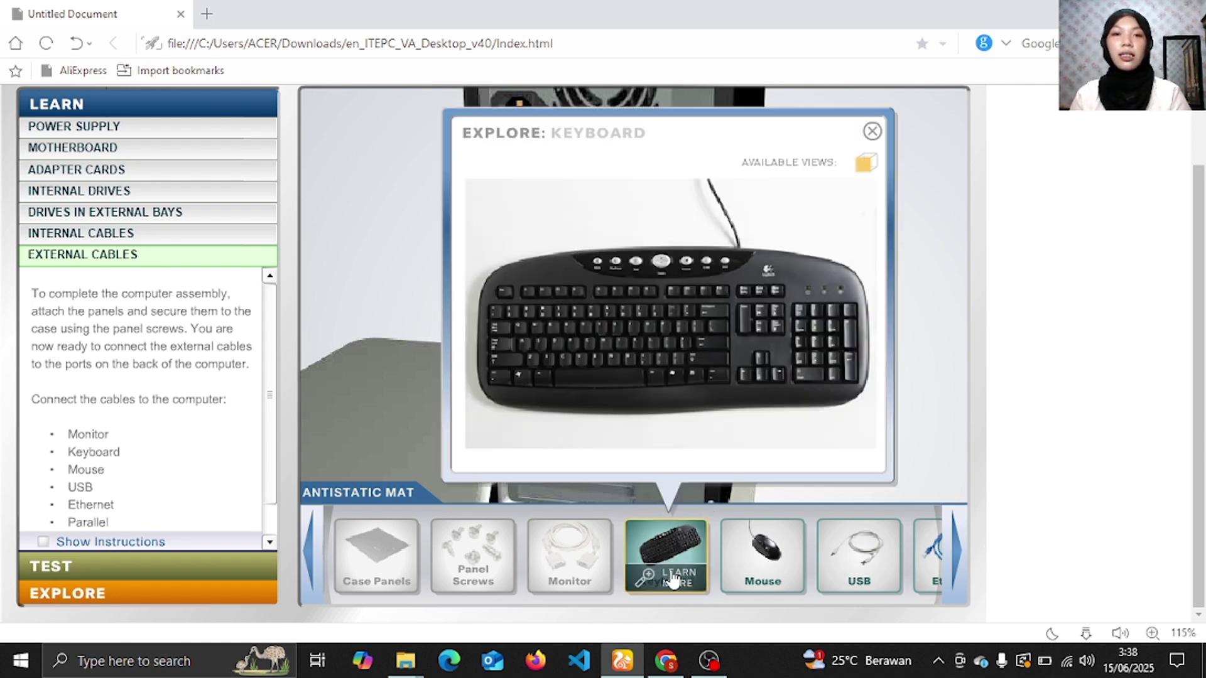
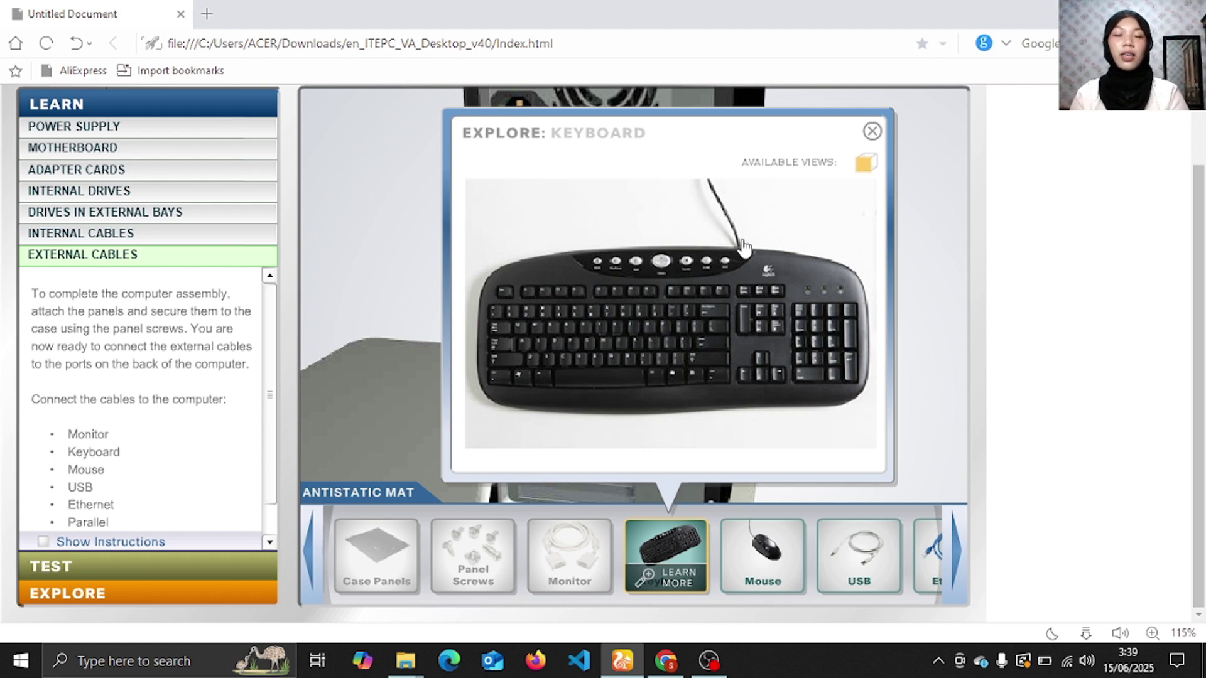
pyautogui.click(872, 132)
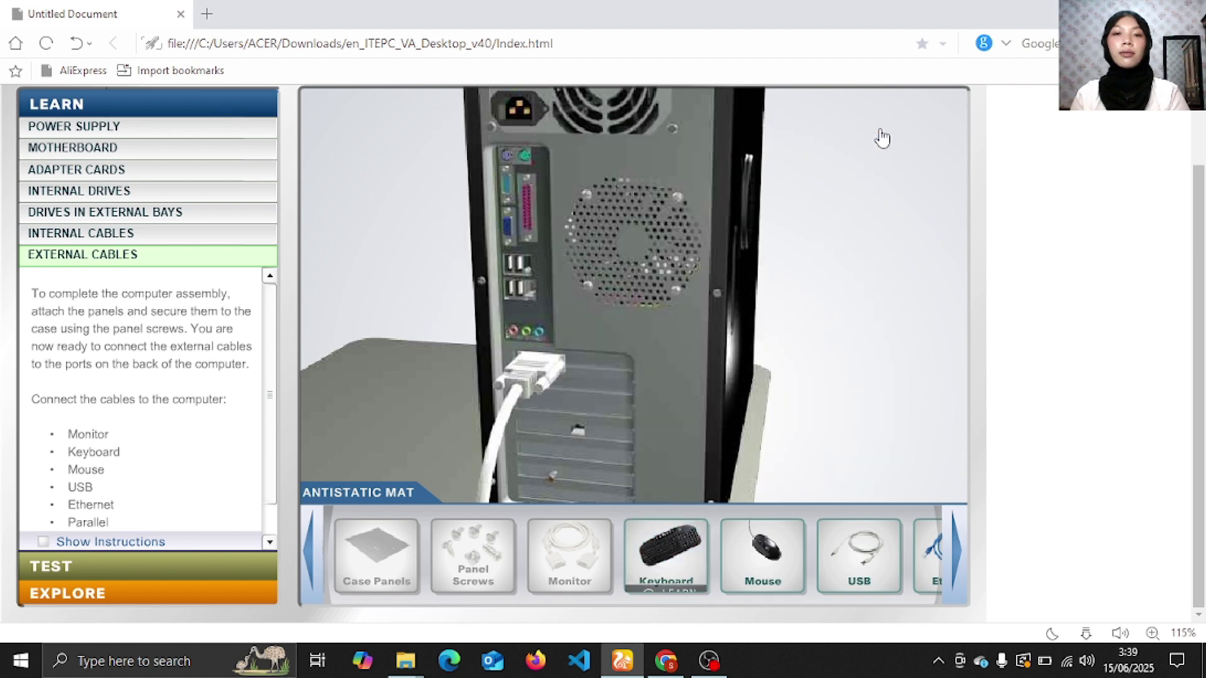
pyautogui.moveTo(683, 555)
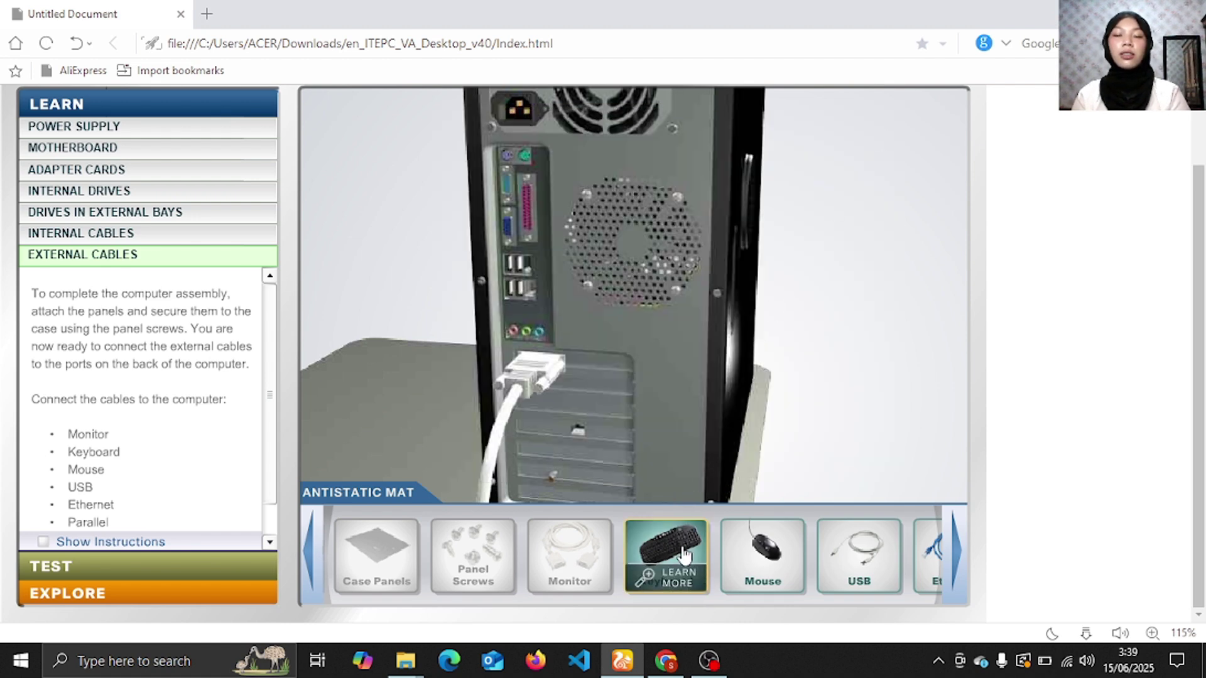
pyautogui.moveTo(683, 554); pyautogui.dragTo(571, 374)
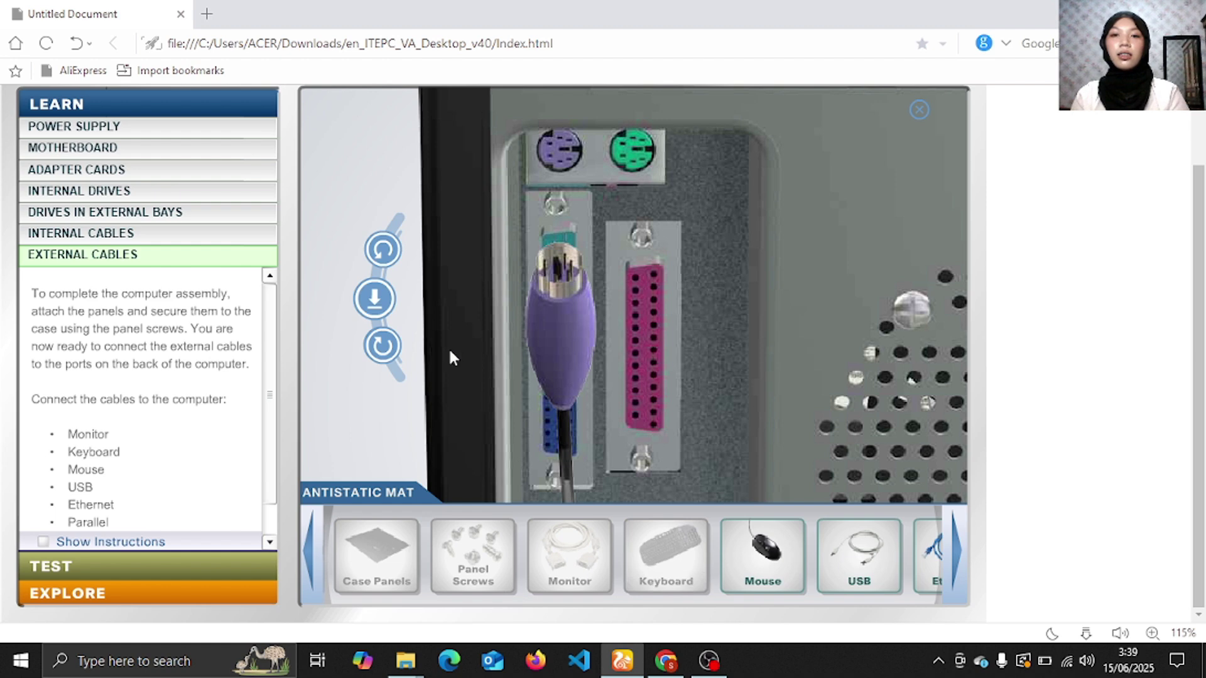
pyautogui.click(388, 350)
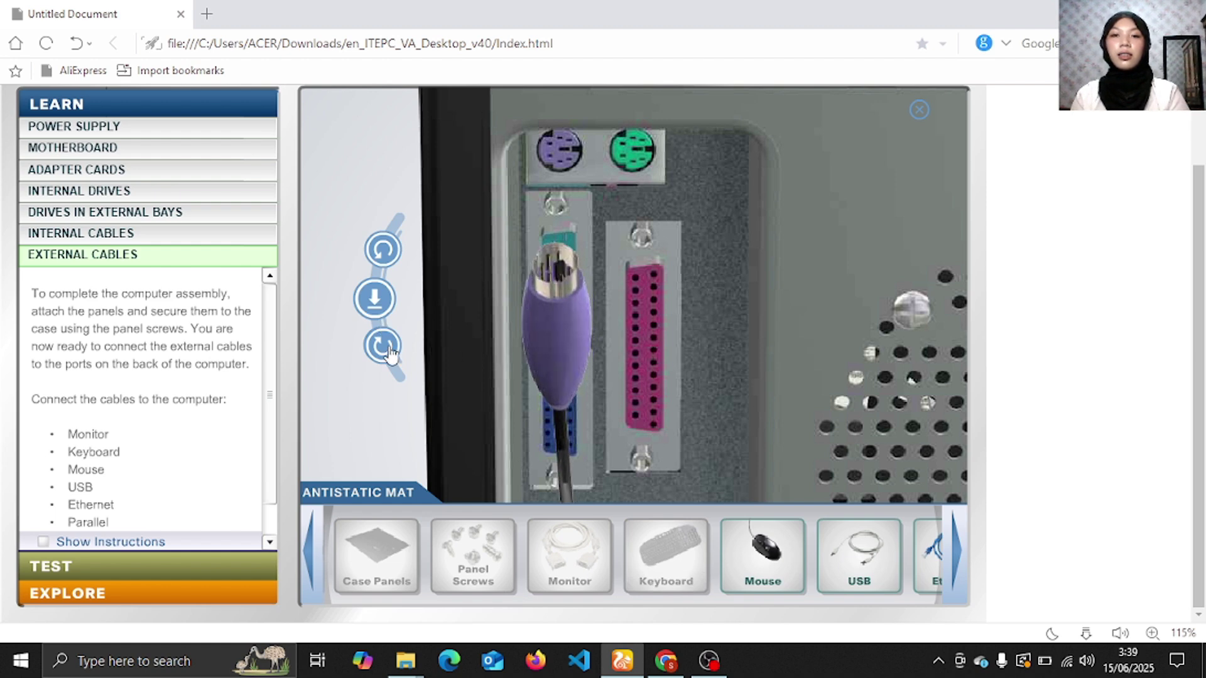
pyautogui.click(373, 300)
pyautogui.click(378, 334)
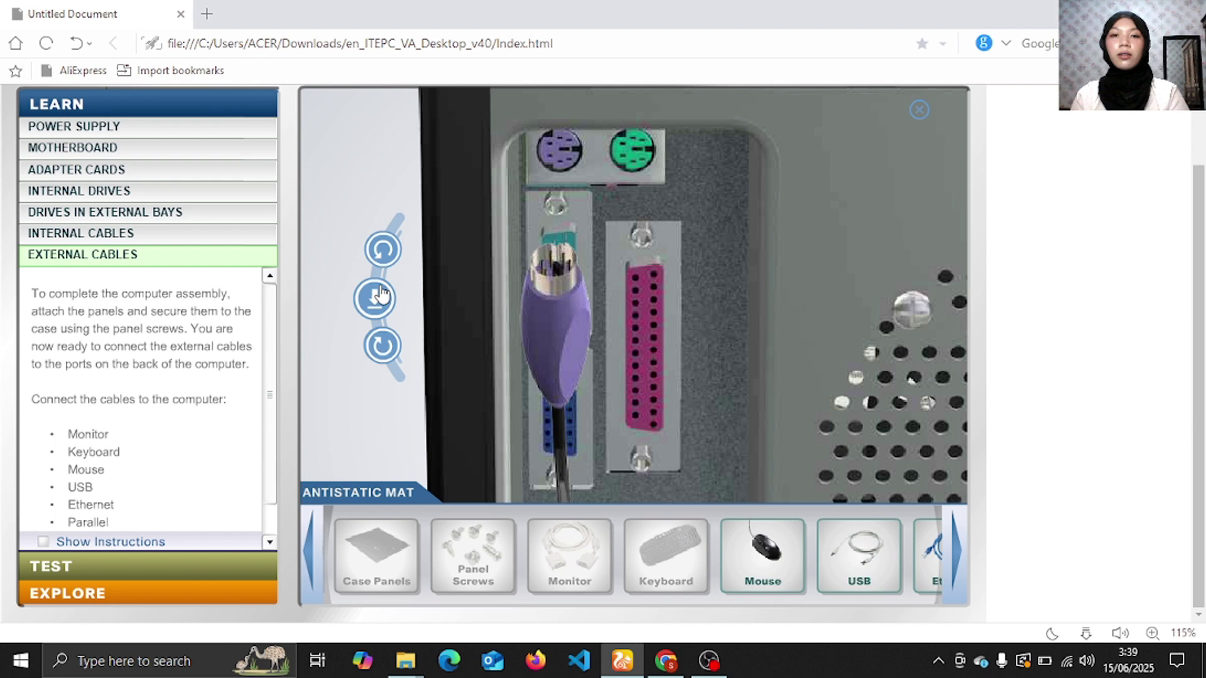
pyautogui.click(388, 351)
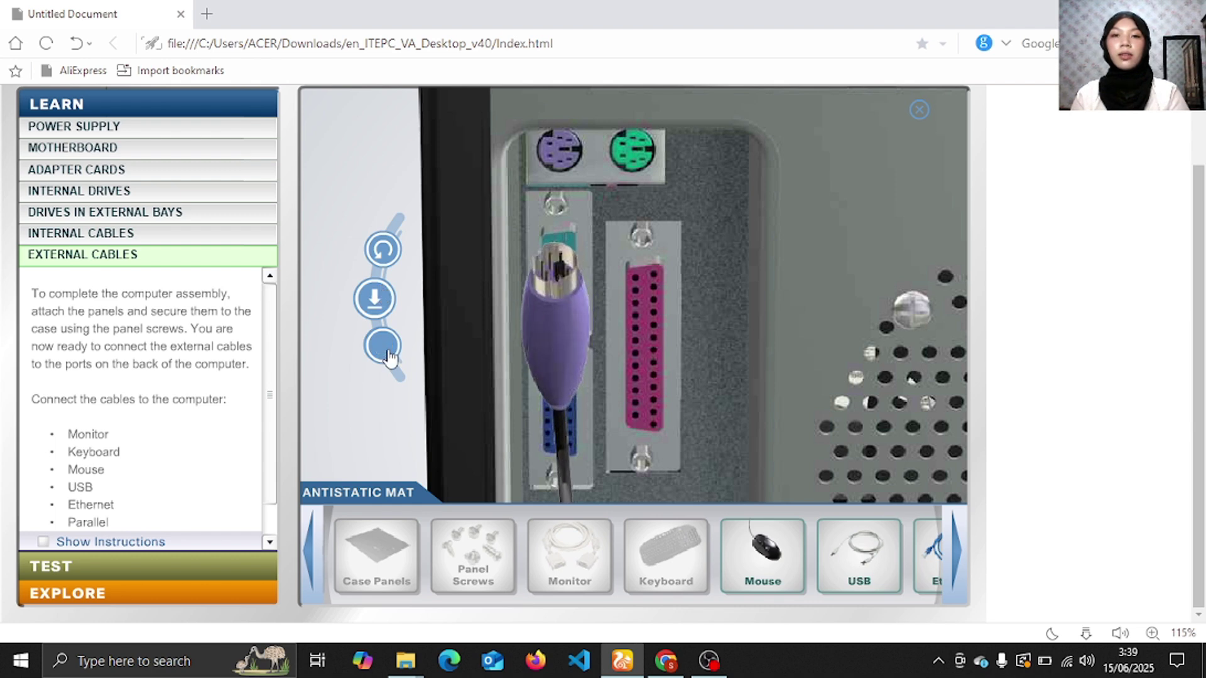
pyautogui.click(379, 312)
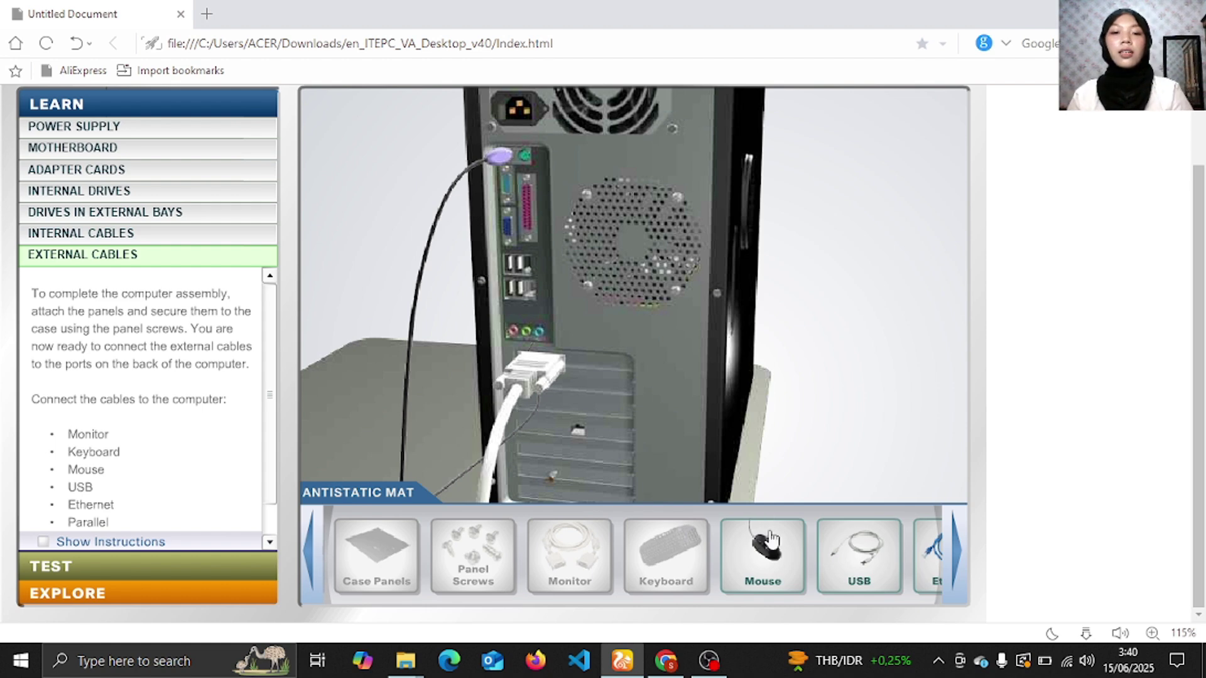
# - View both enlarged pictures of the mouse, and plug it into the green PS/2 port at the case's rear, rotating the connector to match
pyautogui.click(775, 578)
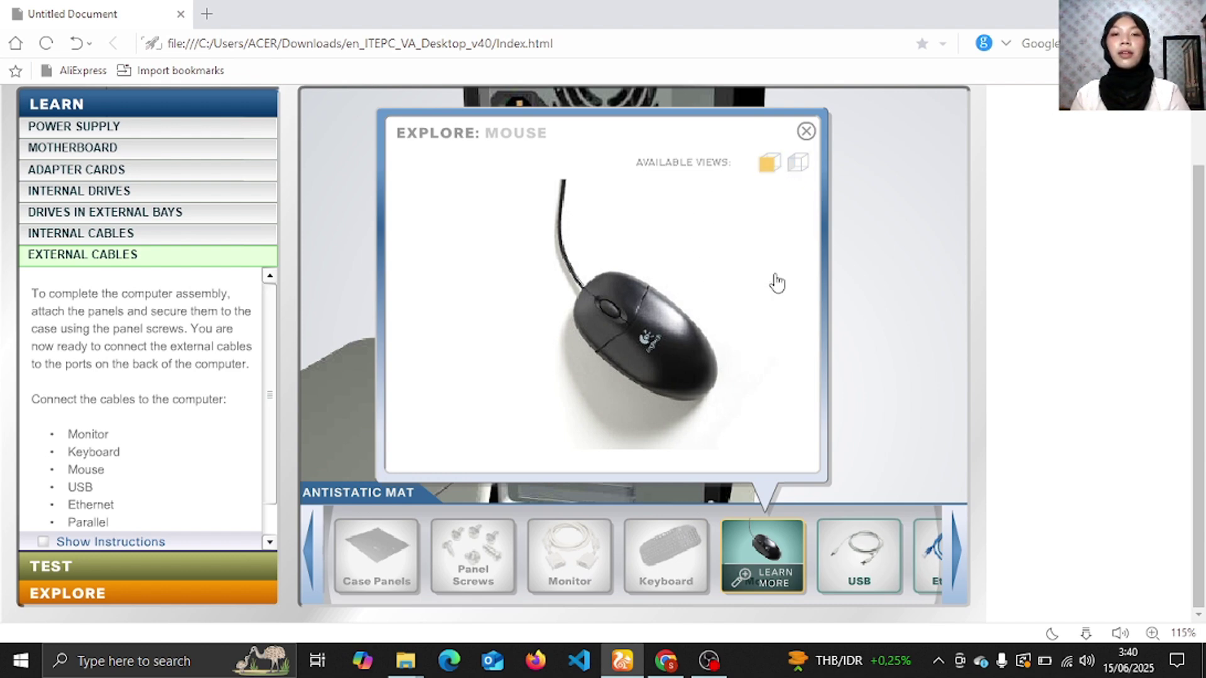
pyautogui.click(795, 169)
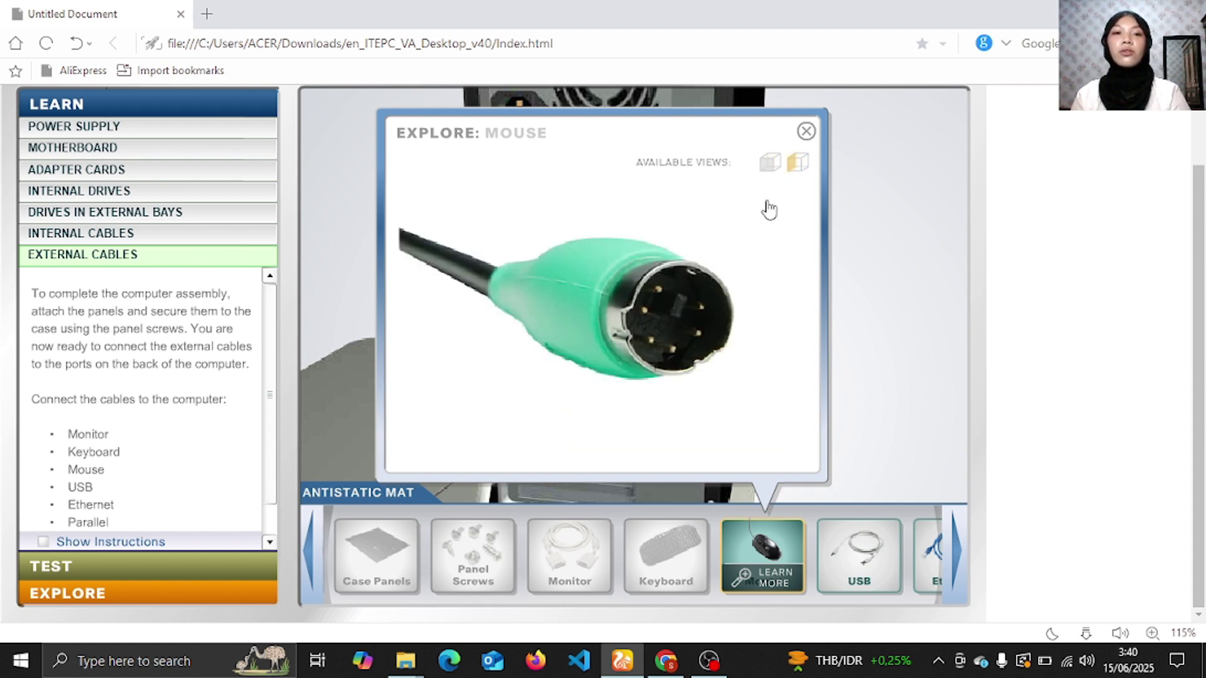
pyautogui.click(807, 131)
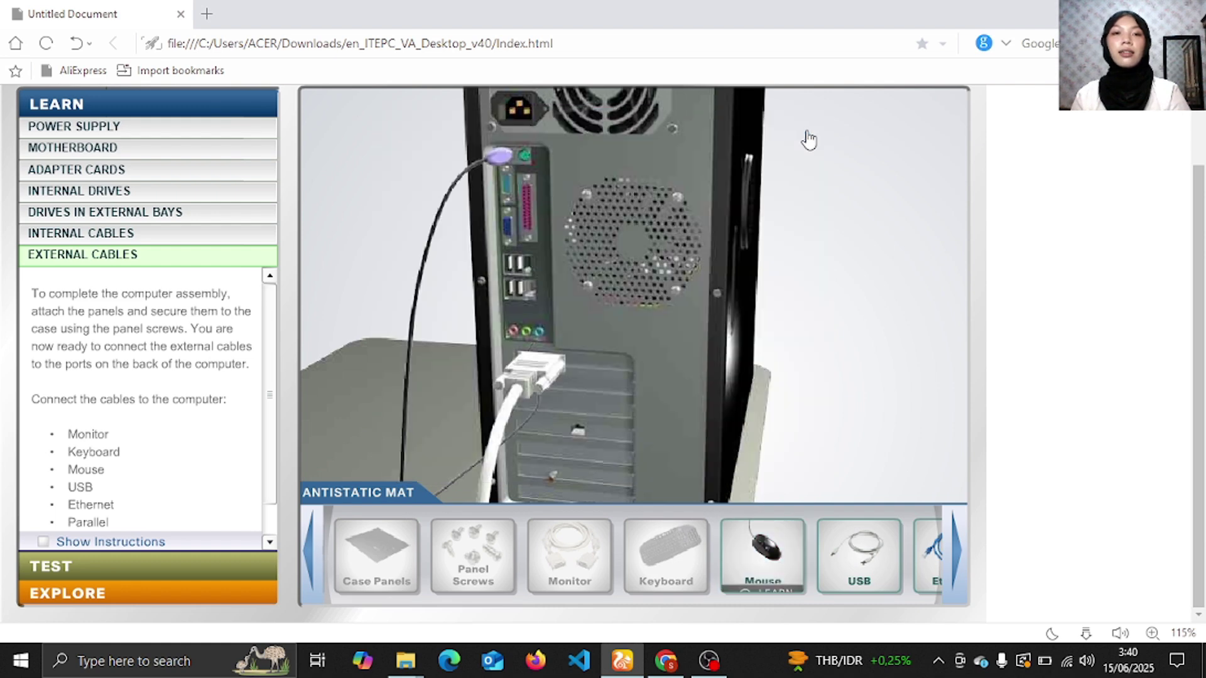
pyautogui.click(763, 542)
pyautogui.moveTo(763, 541); pyautogui.dragTo(523, 155)
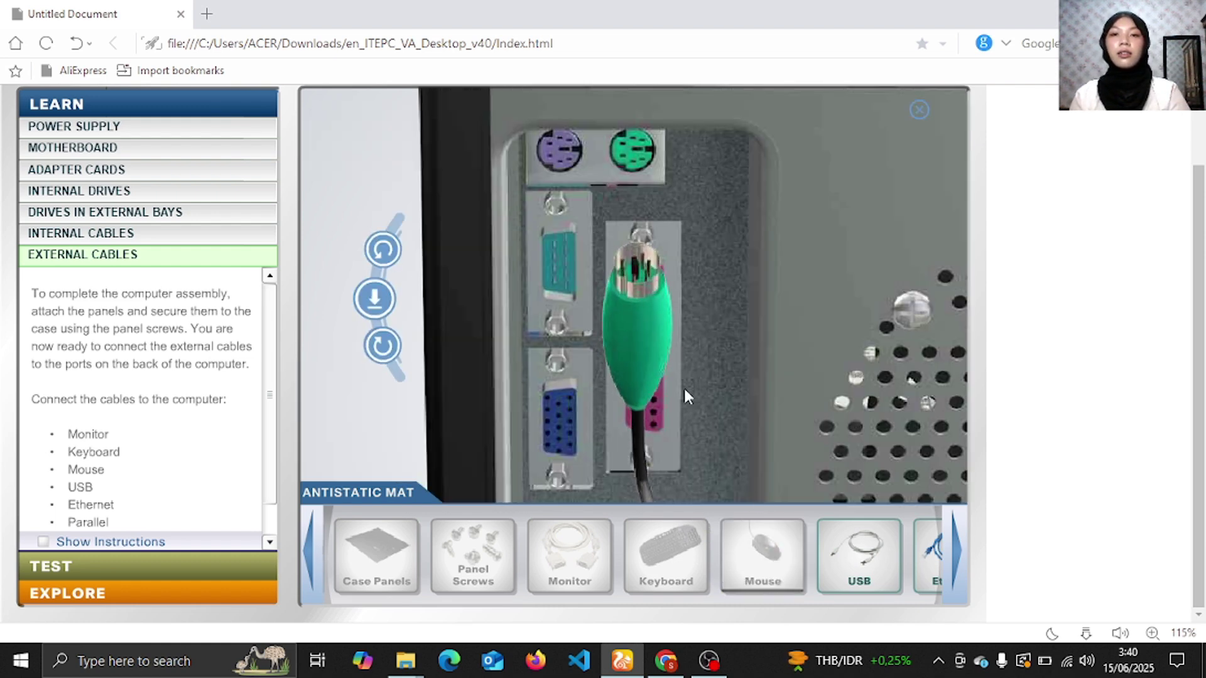
pyautogui.click(384, 346)
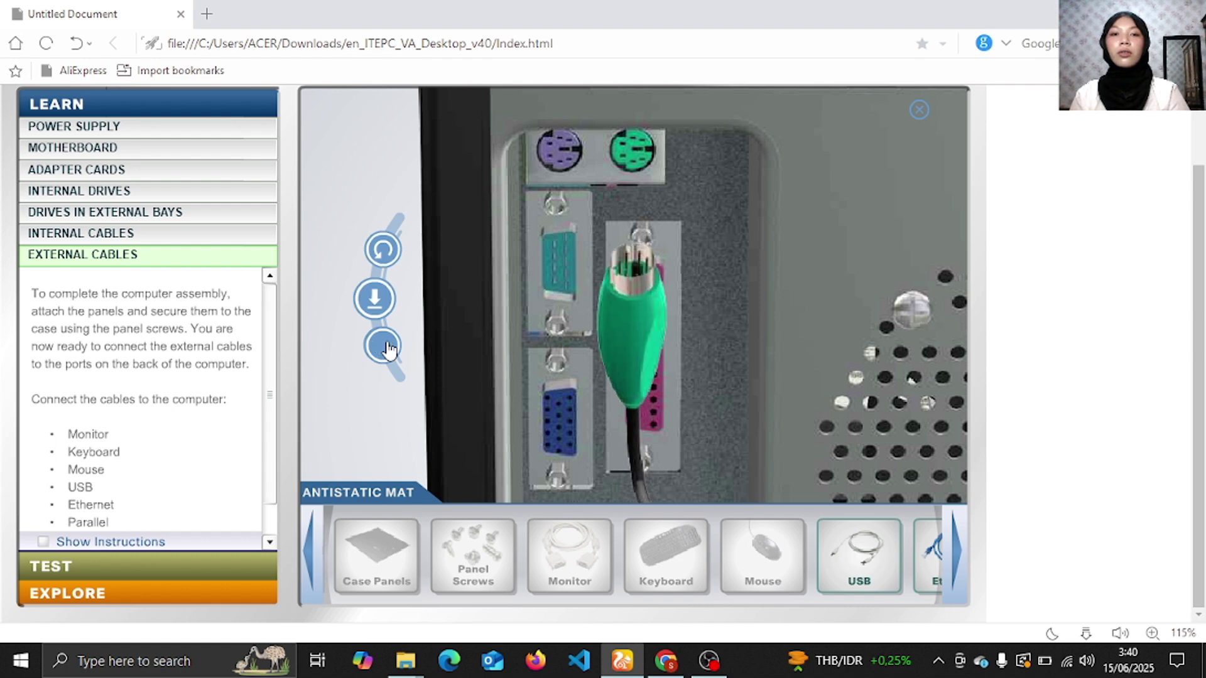
pyautogui.click(382, 348)
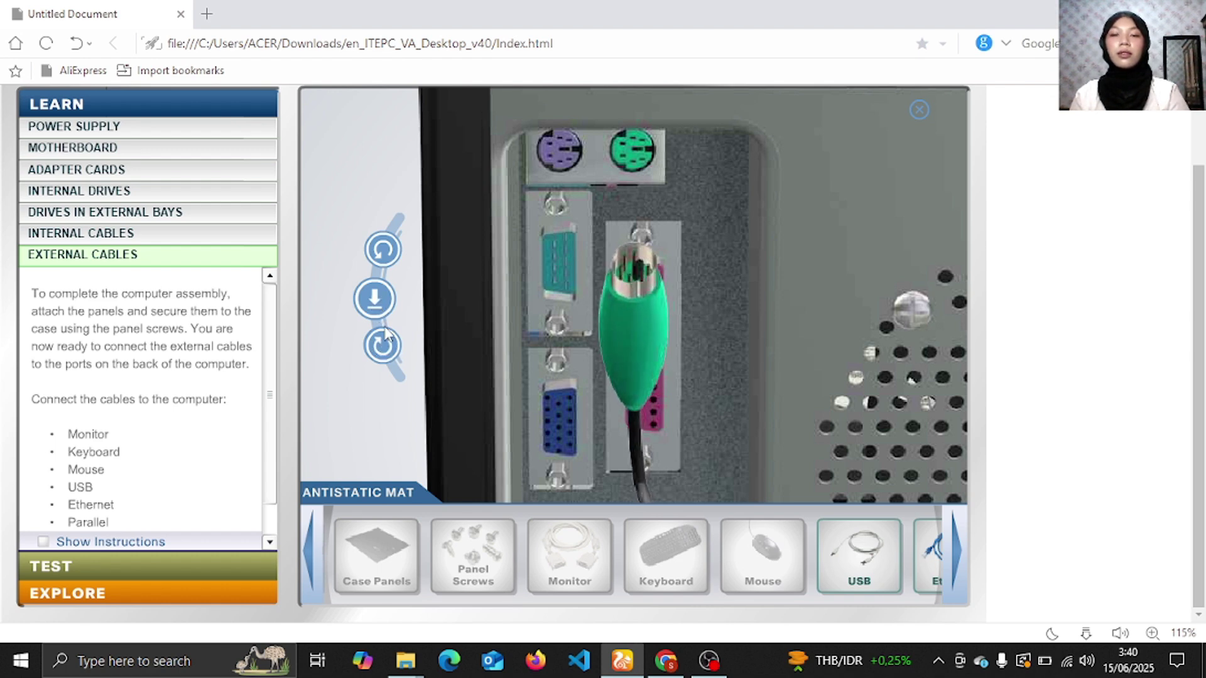
pyautogui.click(390, 356)
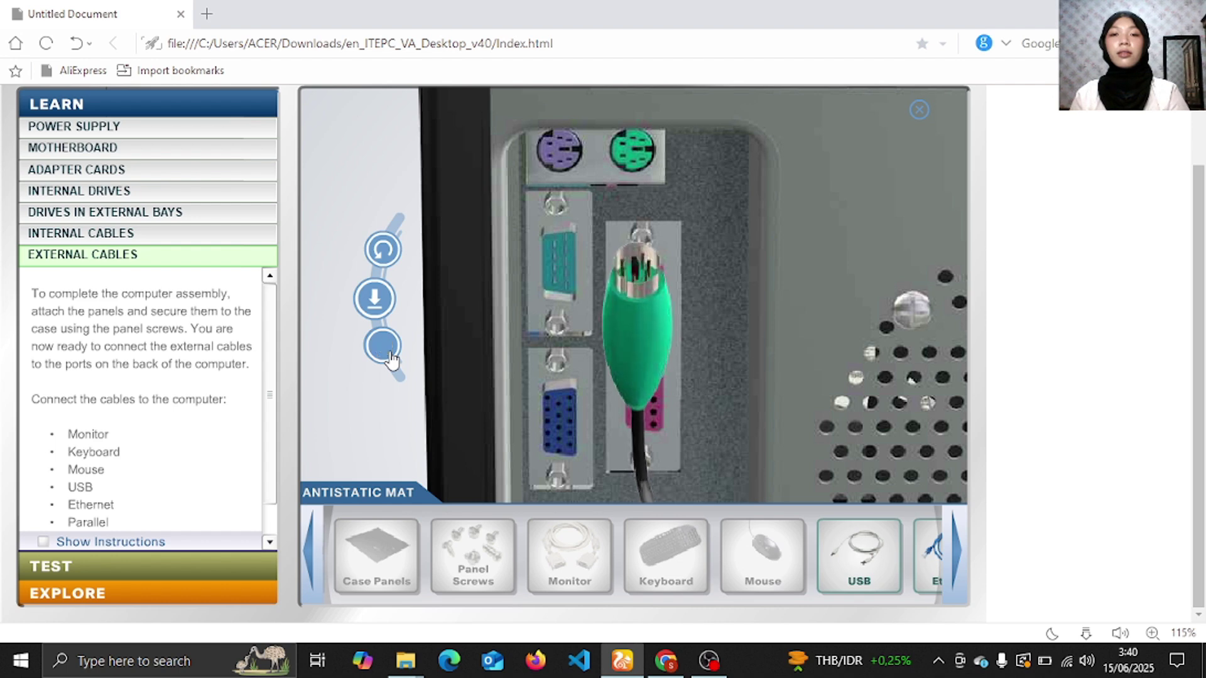
pyautogui.click(380, 301)
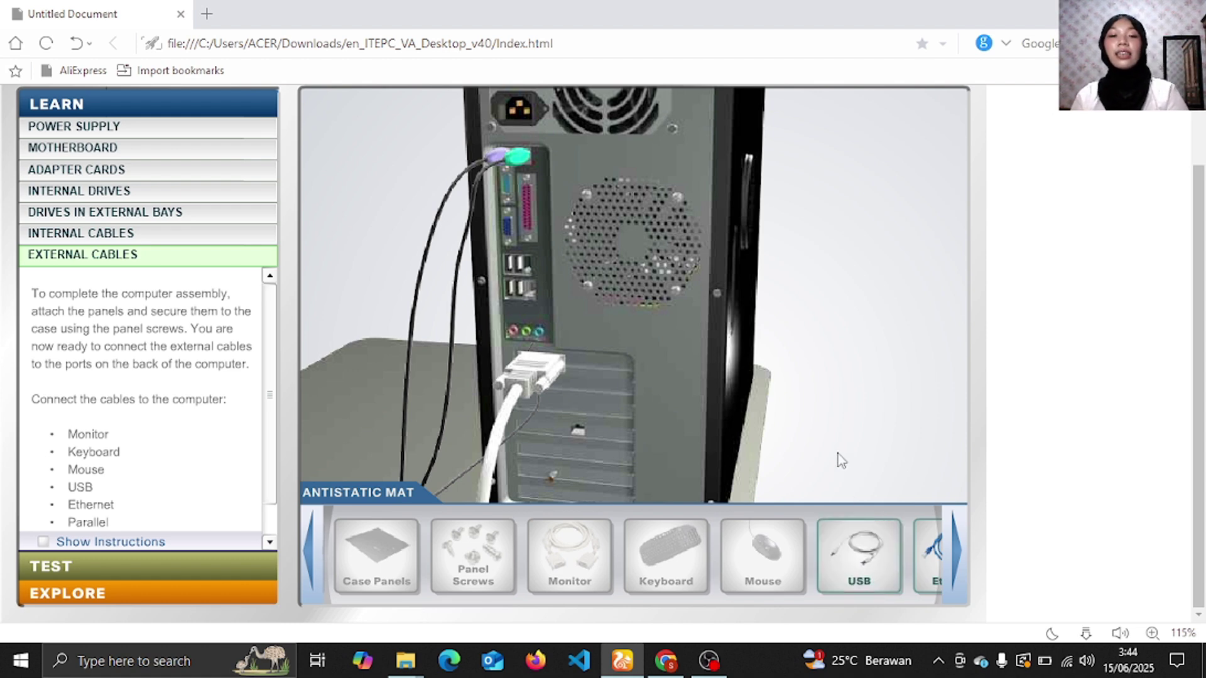
# - View the USB cable's enlarged picture, and plug the cable into the highlighted rear USB port, rotating the connector to match
pyautogui.click(877, 583)
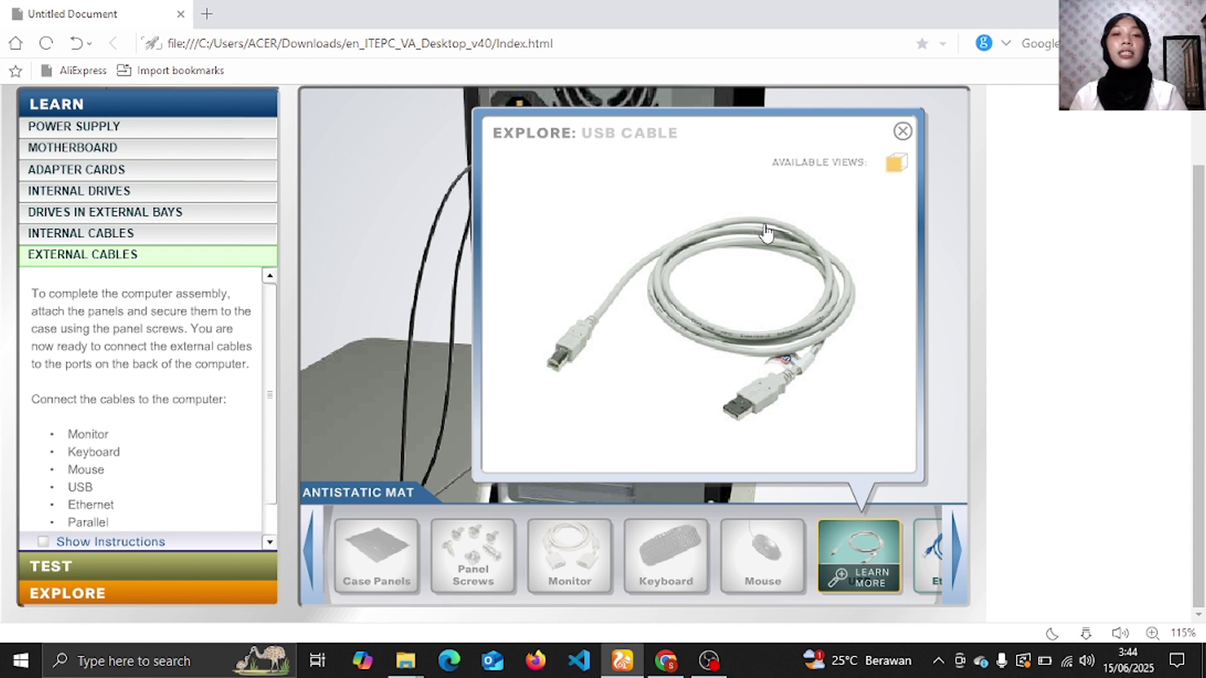
pyautogui.click(902, 132)
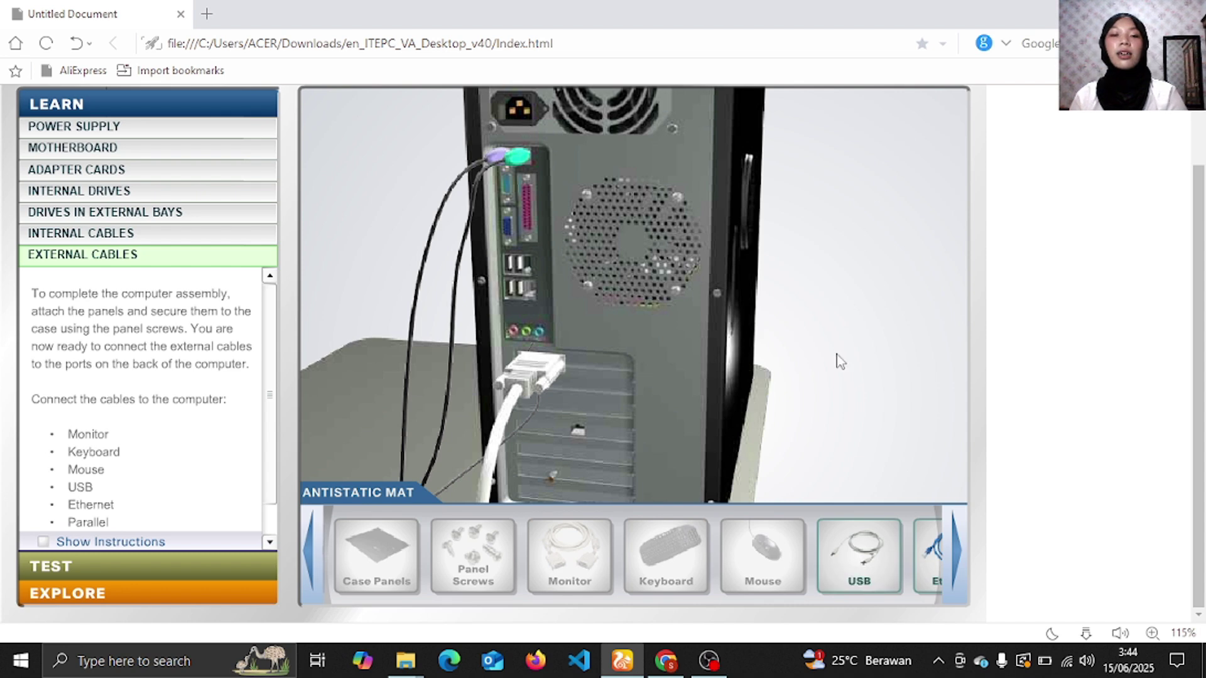
pyautogui.click(844, 555)
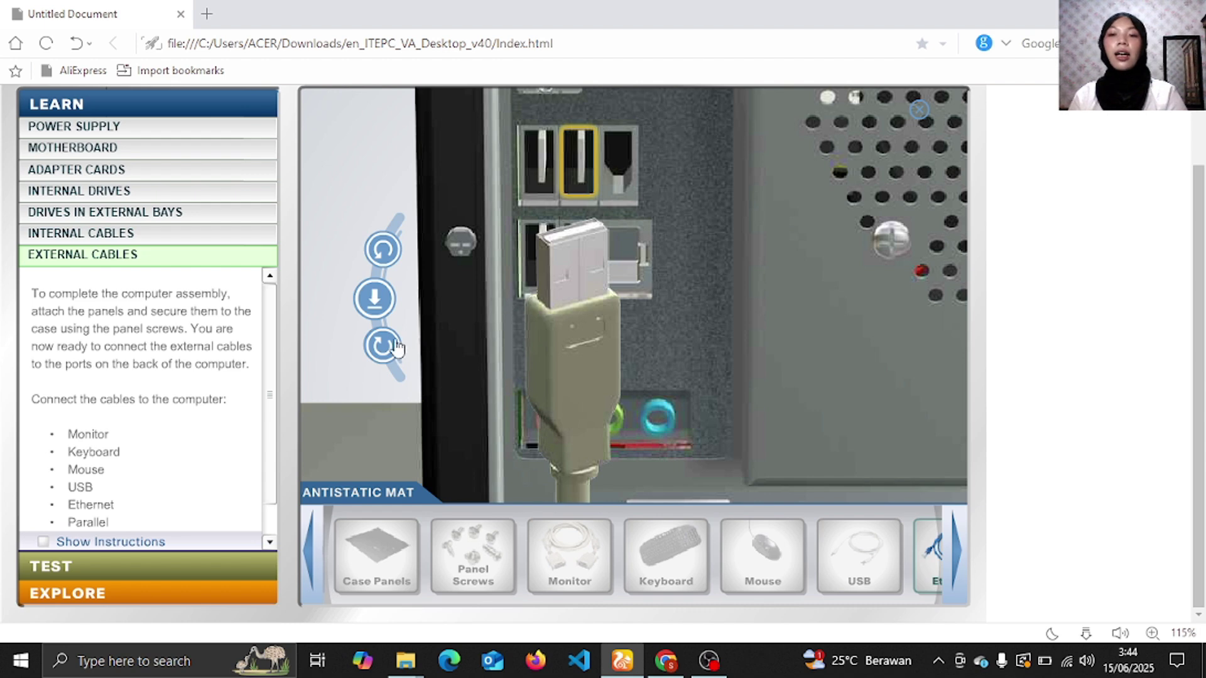
pyautogui.click(386, 345)
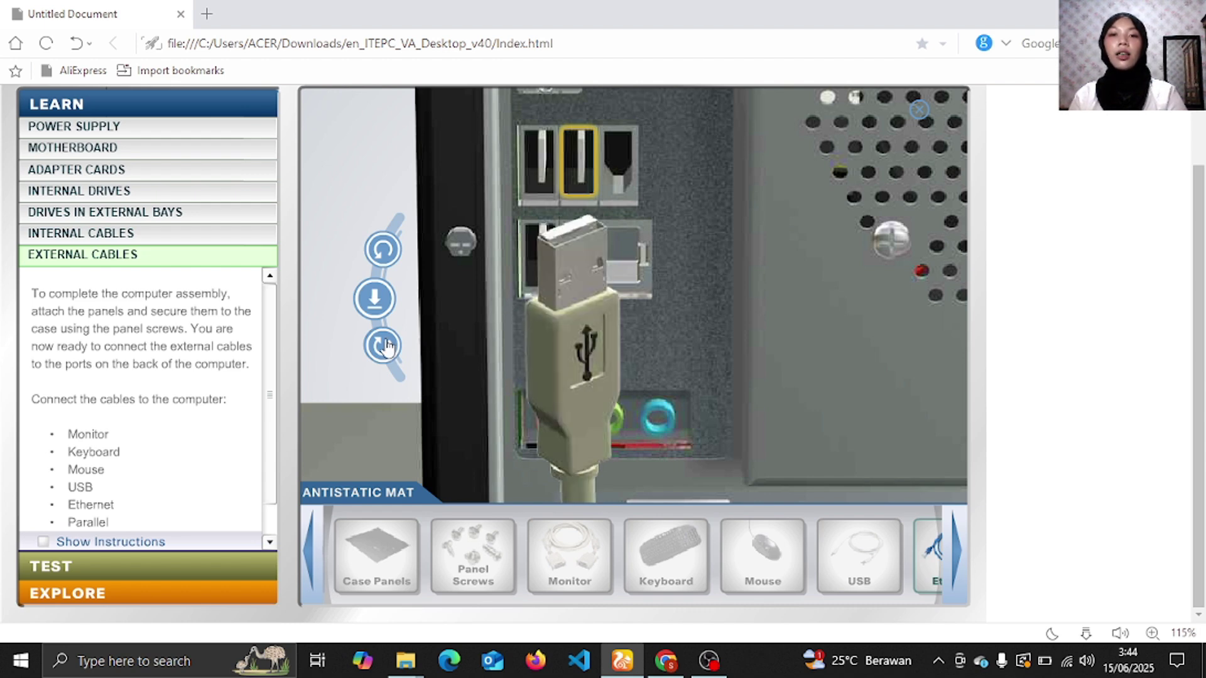
pyautogui.click(386, 345)
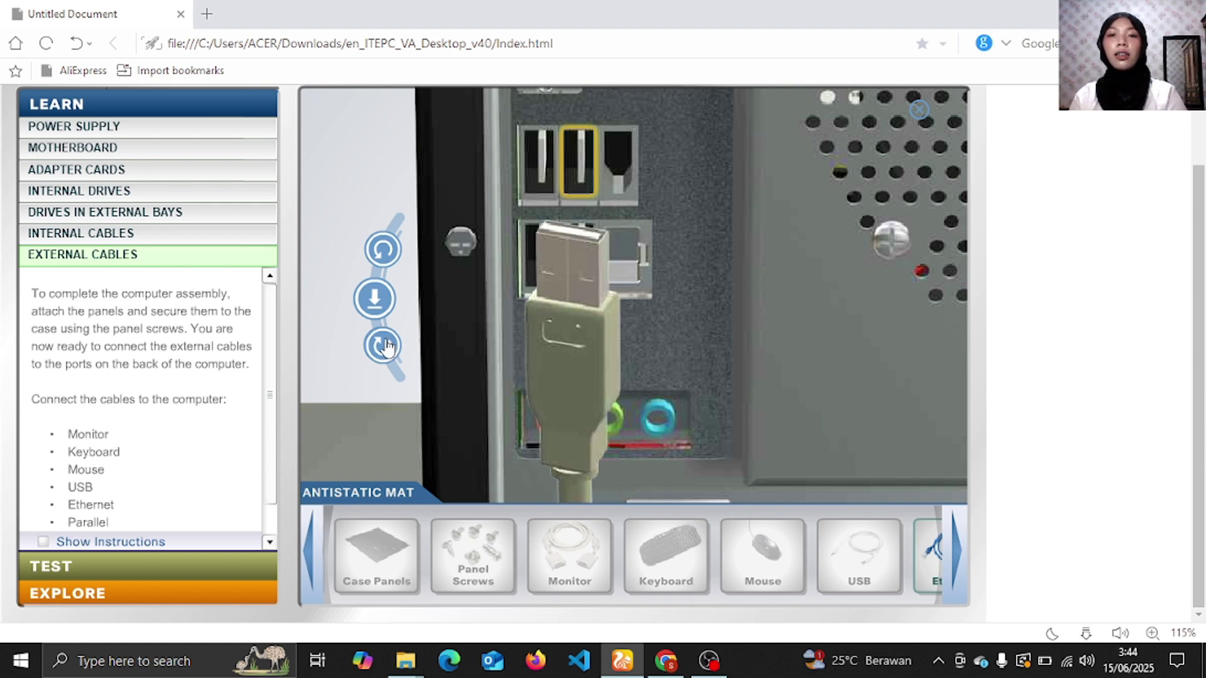
pyautogui.click(386, 345)
pyautogui.click(373, 296)
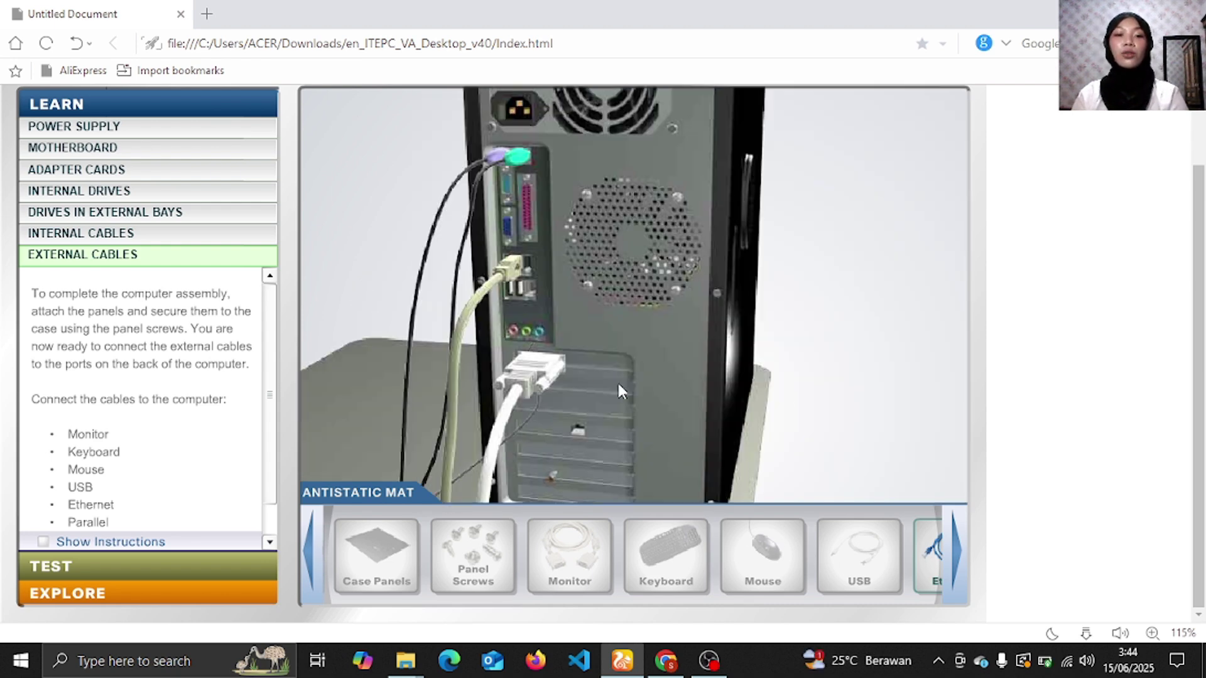
# - View both enlarged pictures of the Ethernet cable, and plug it into the network card's port at the case's rear, rotating the connector to match
pyautogui.click(957, 552)
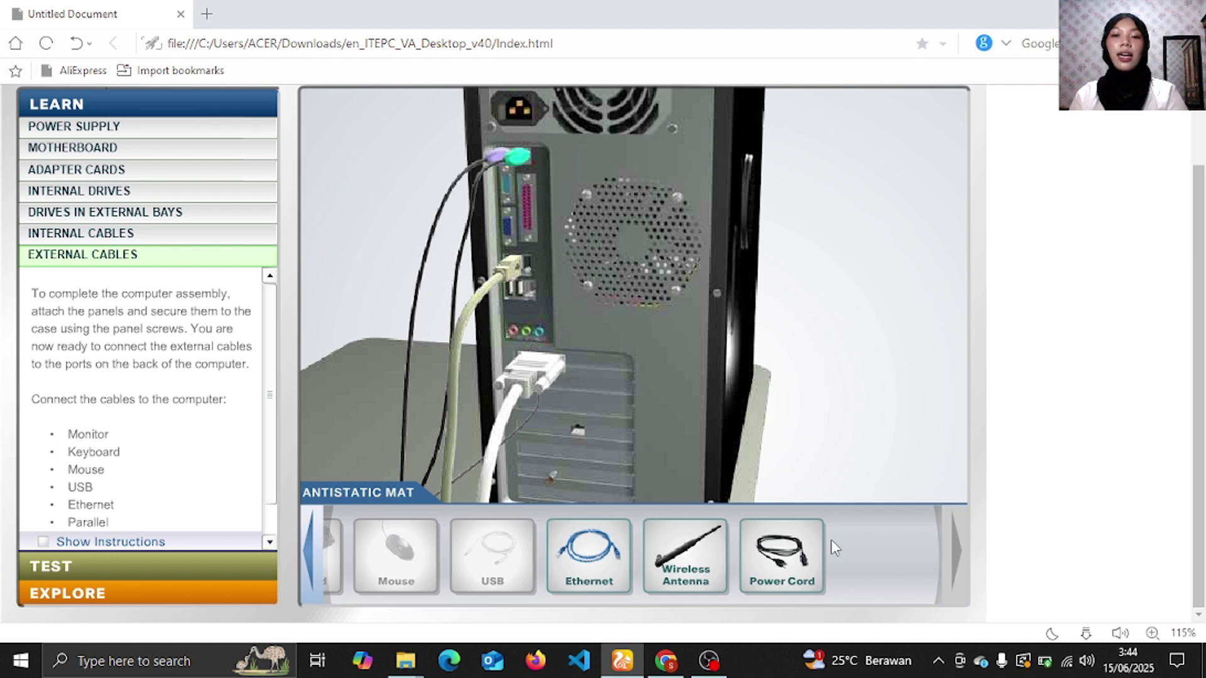
pyautogui.moveTo(601, 569)
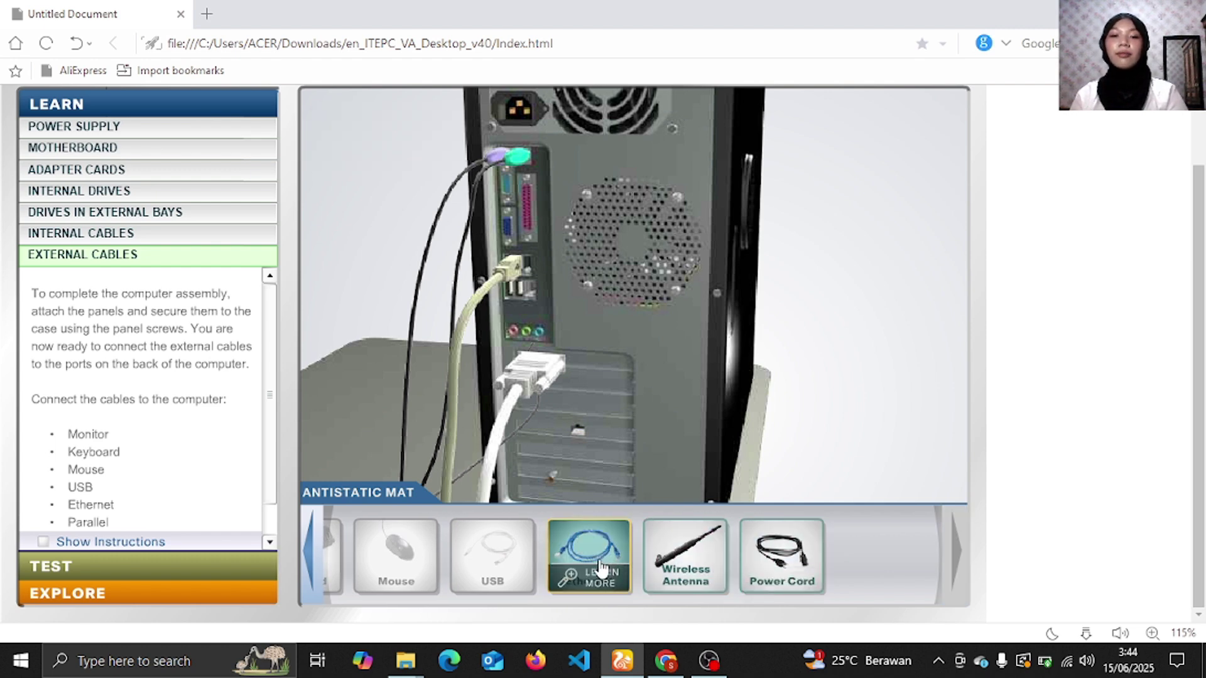
pyautogui.click(597, 579)
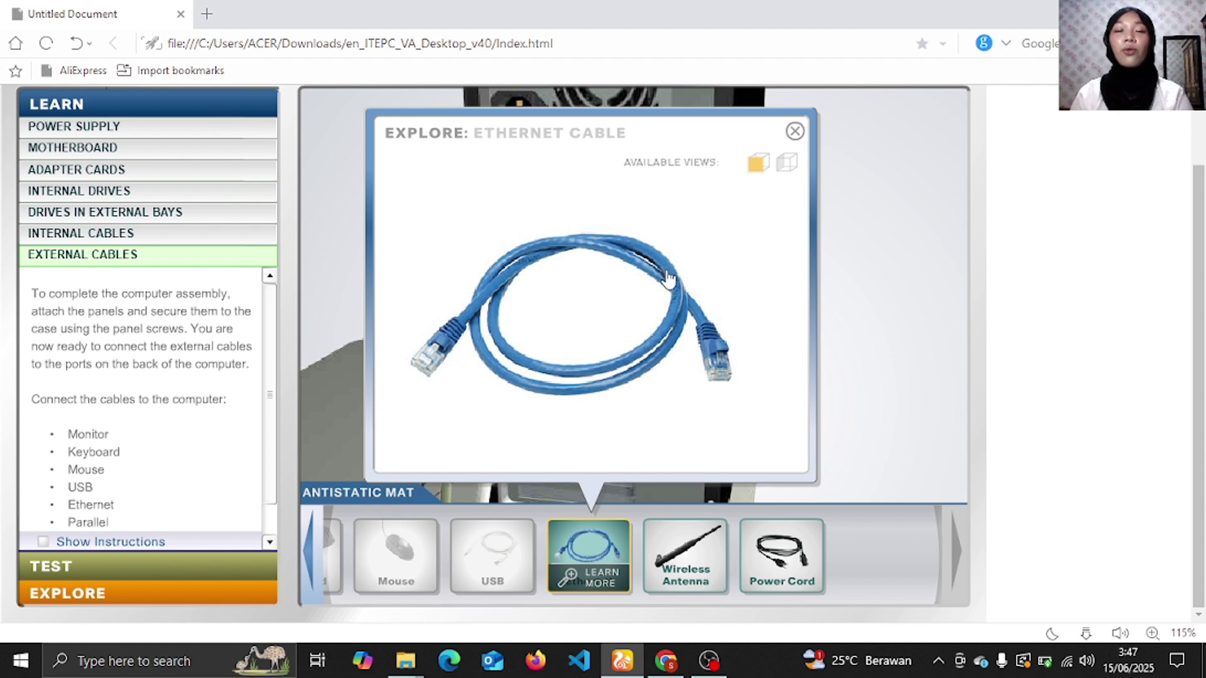
pyautogui.click(787, 165)
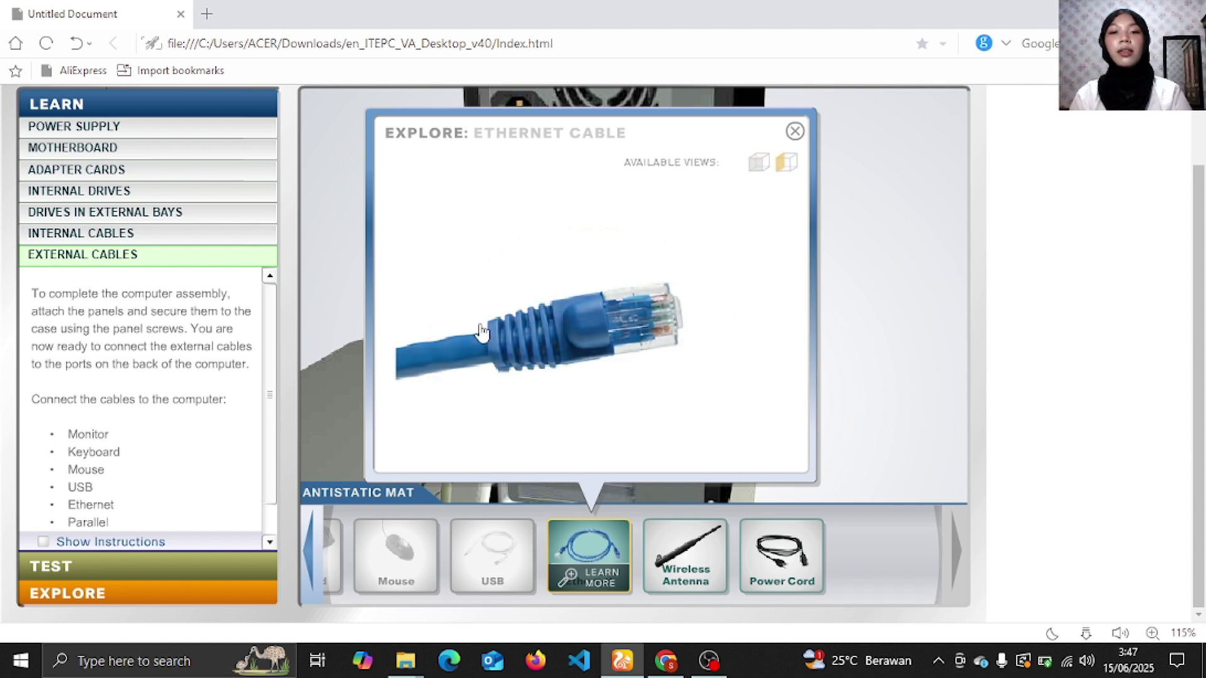
pyautogui.click(795, 132)
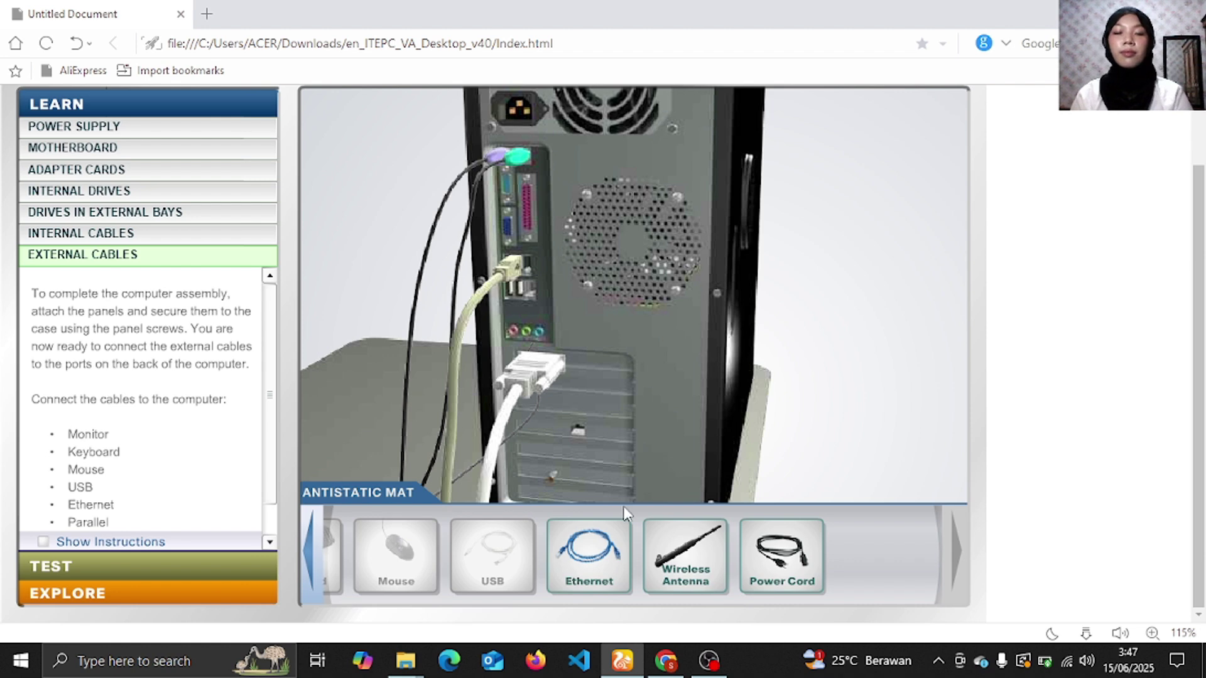
pyautogui.click(601, 557)
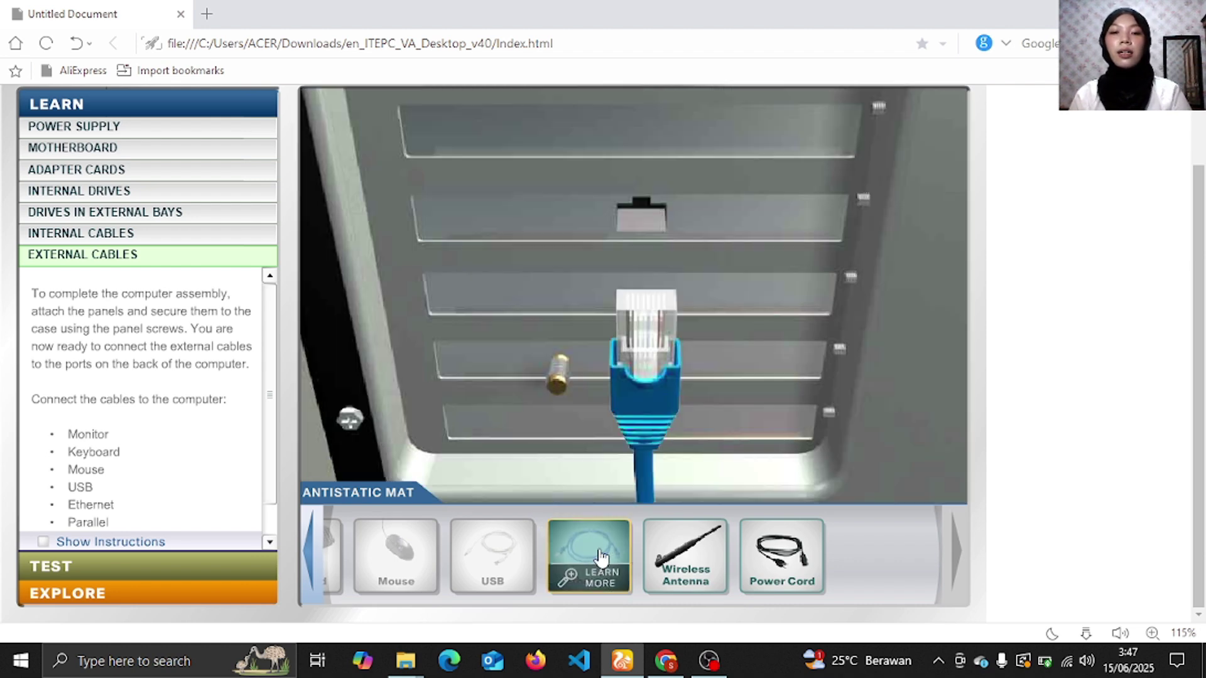
pyautogui.click(387, 350)
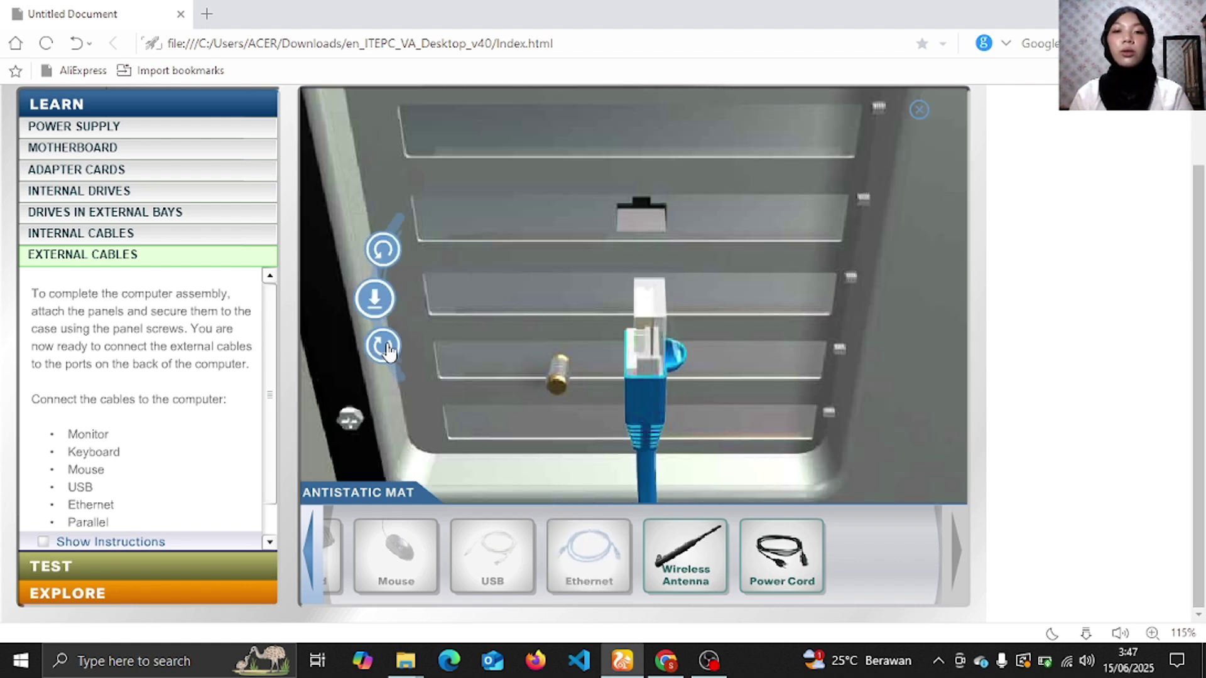
pyautogui.click(387, 349)
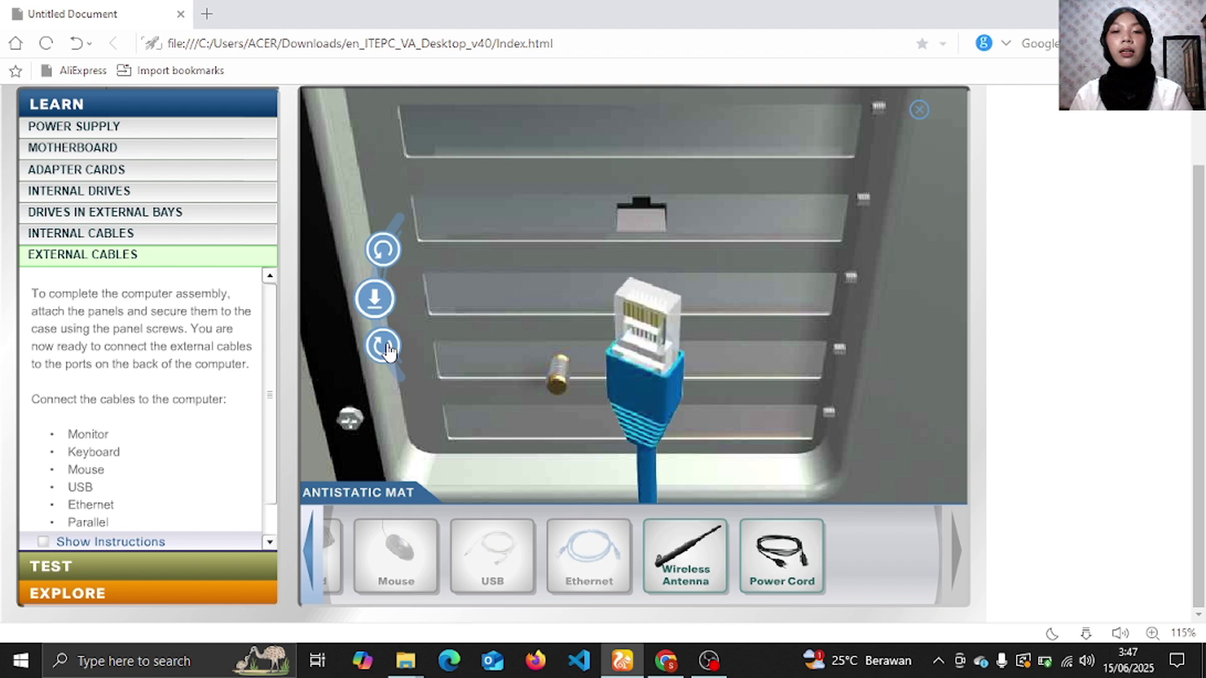
pyautogui.click(386, 350)
pyautogui.click(386, 350)
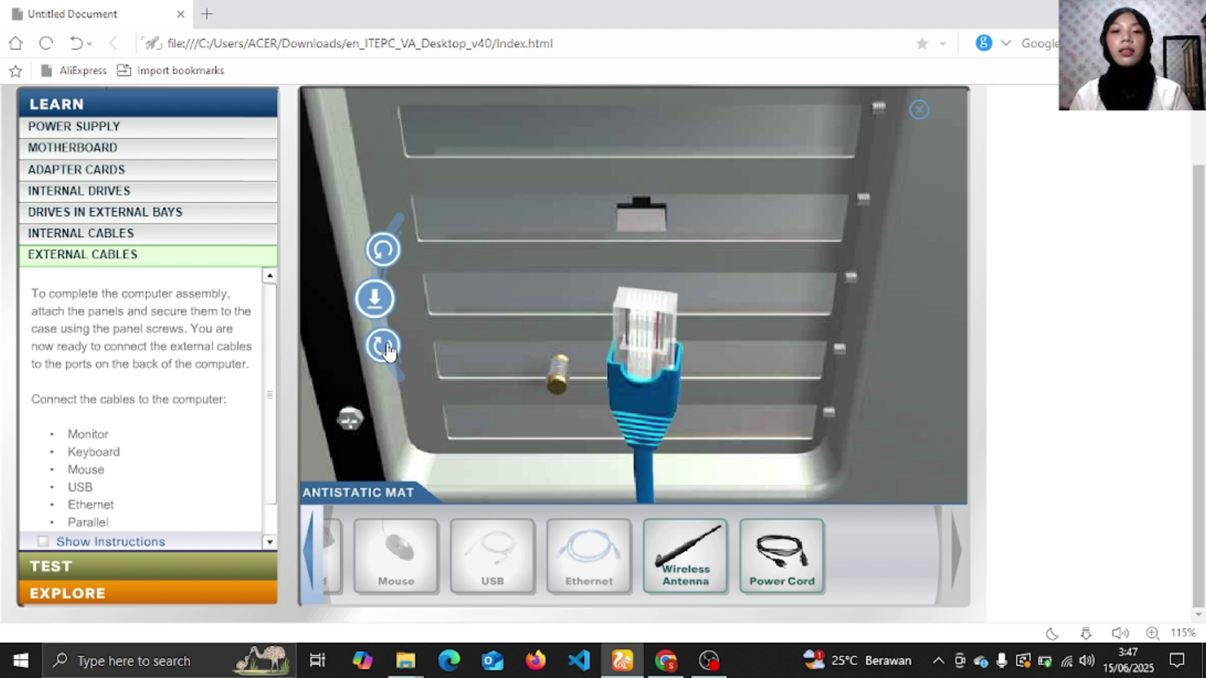
pyautogui.click(376, 298)
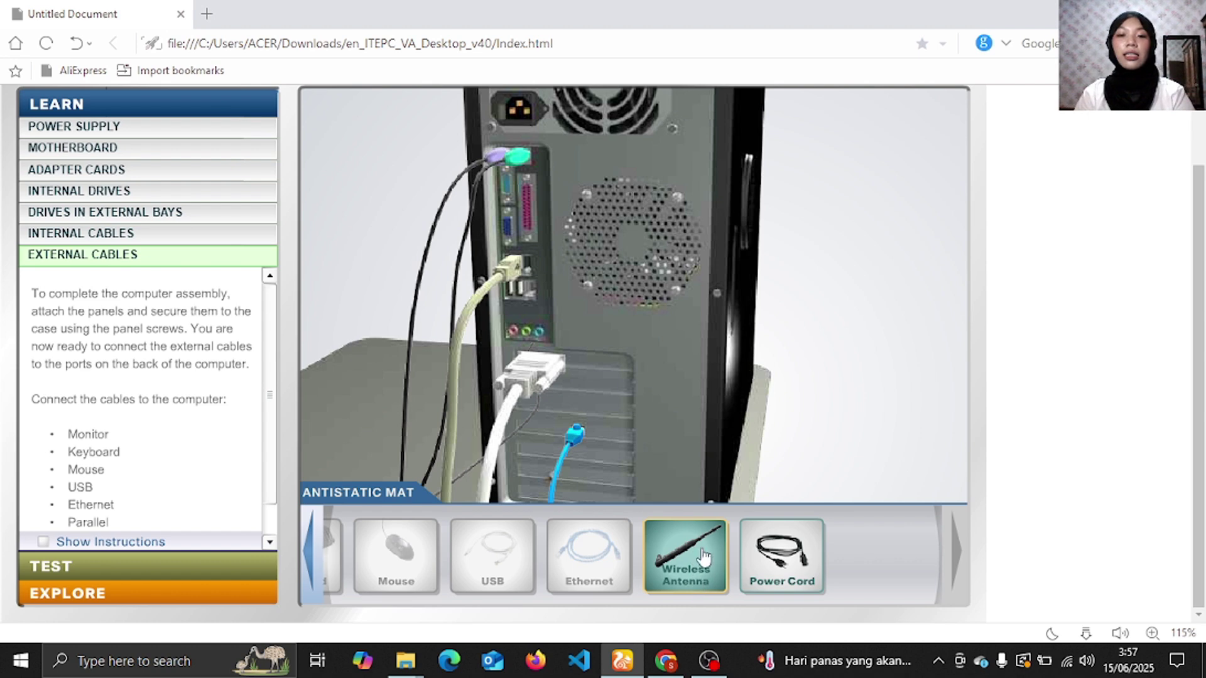
# - Attach the wireless antenna to the wireless card's connector at the rear of the case
pyautogui.click(708, 572)
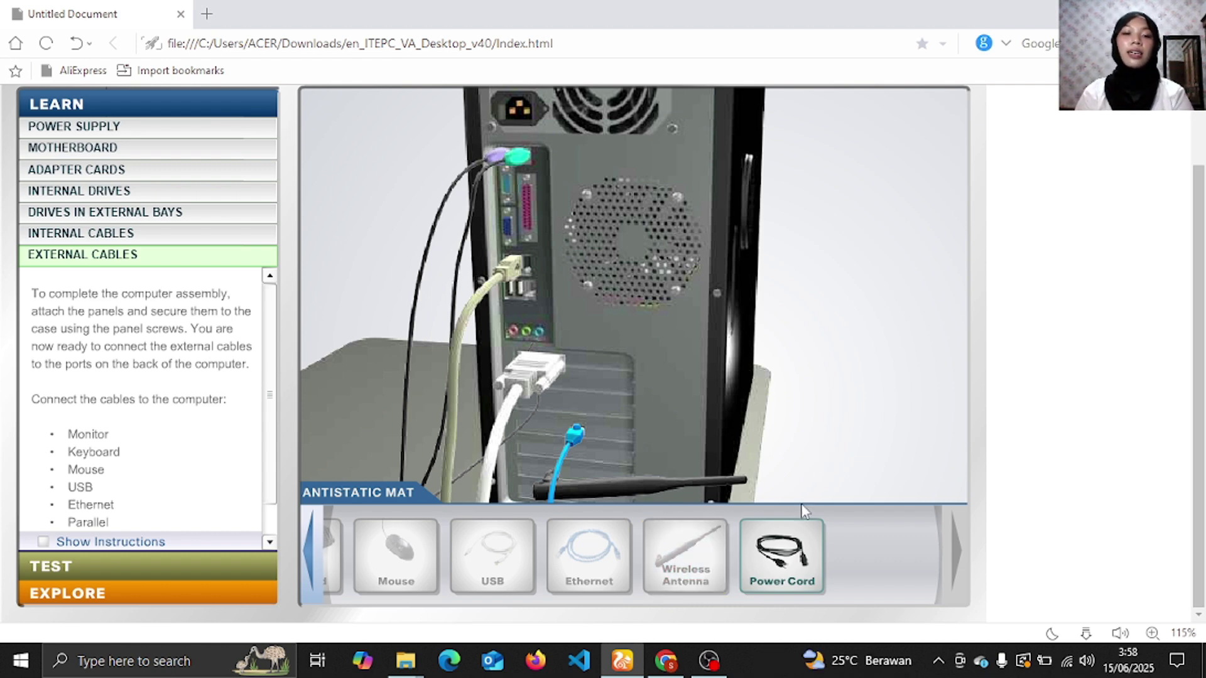
# - View the power cord's enlarged picture, plug the cord into the power supply socket with its connector rotated to match, and acknowledge the layer's completion
pyautogui.click(777, 587)
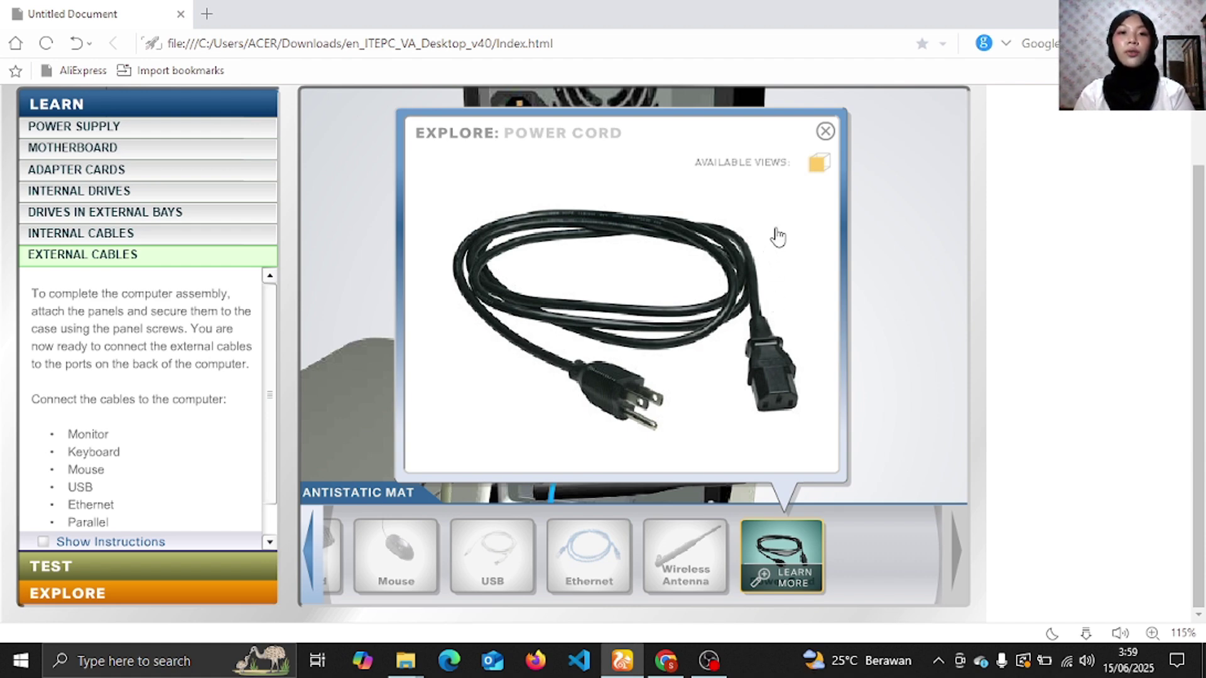
pyautogui.click(826, 133)
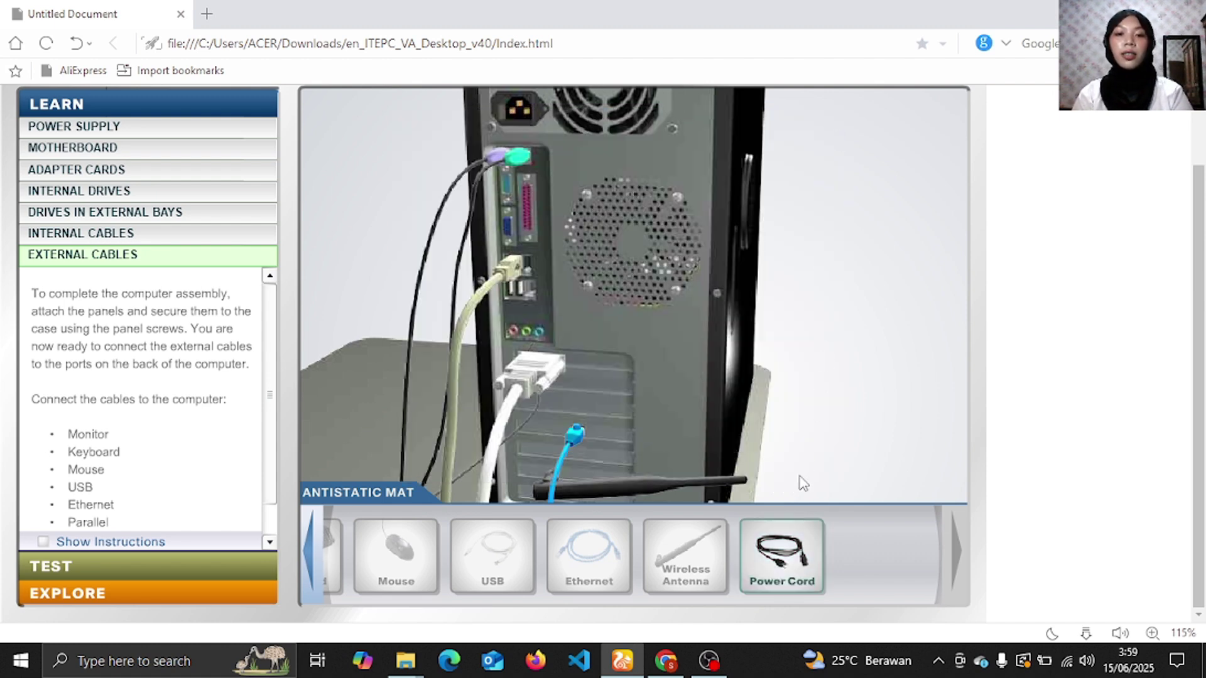
pyautogui.click(787, 552)
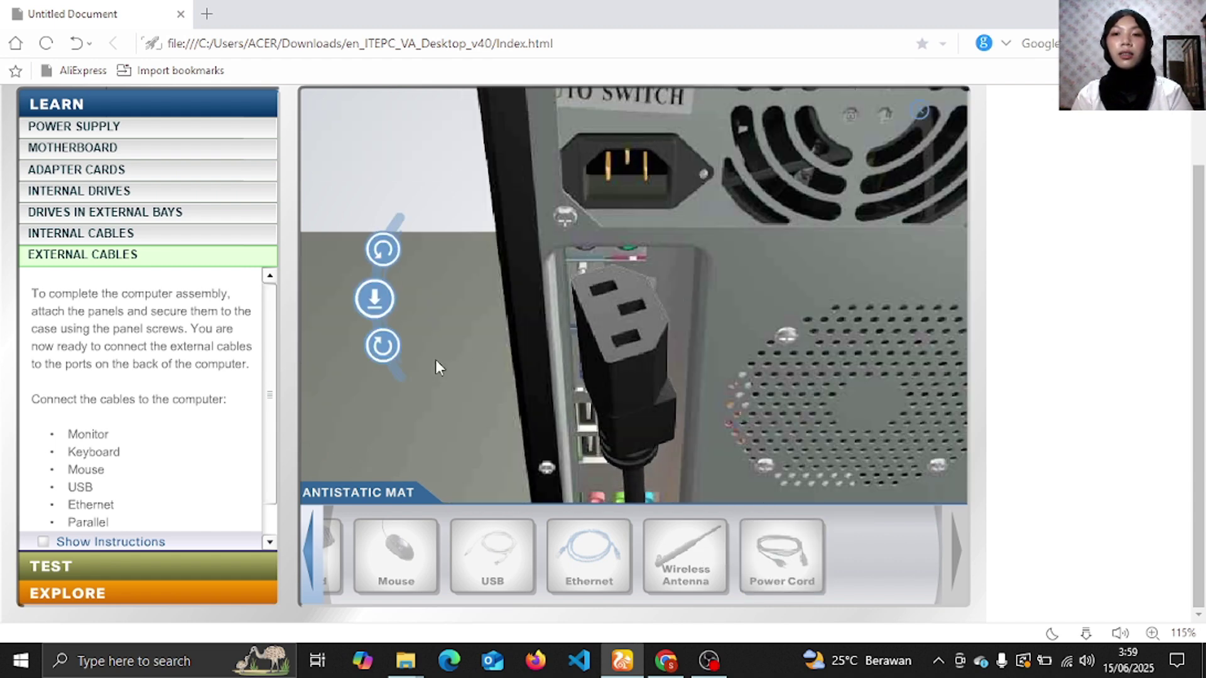
pyautogui.click(383, 346)
pyautogui.click(384, 352)
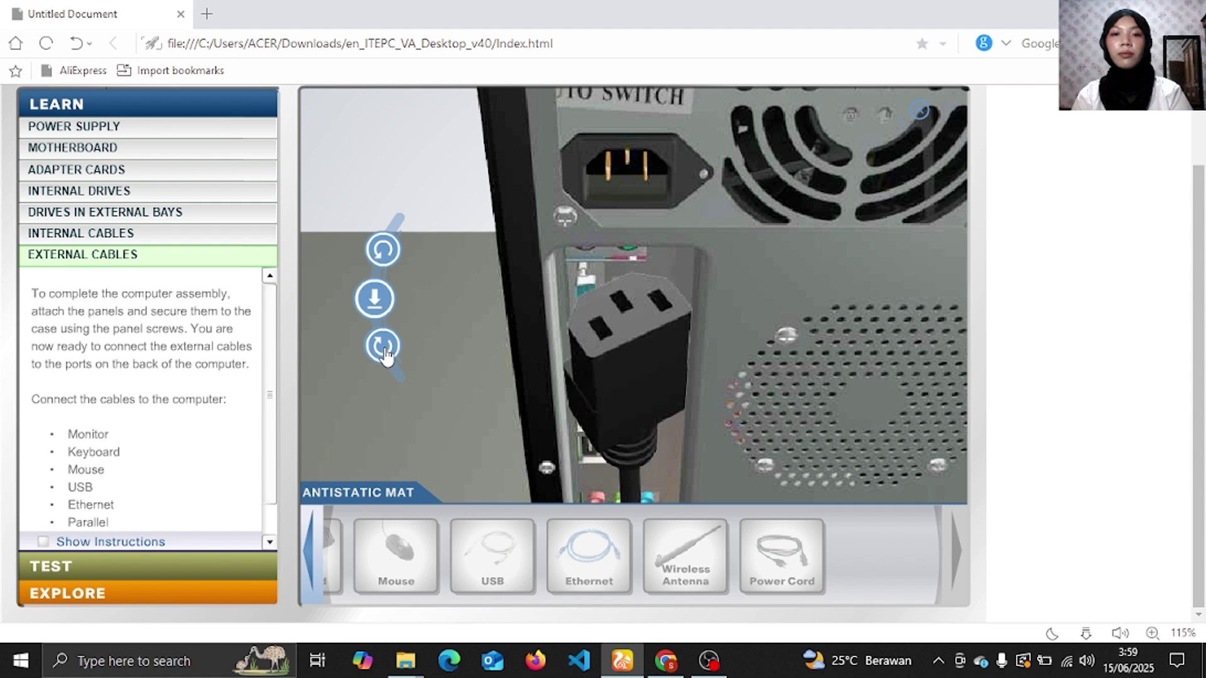
pyautogui.click(384, 351)
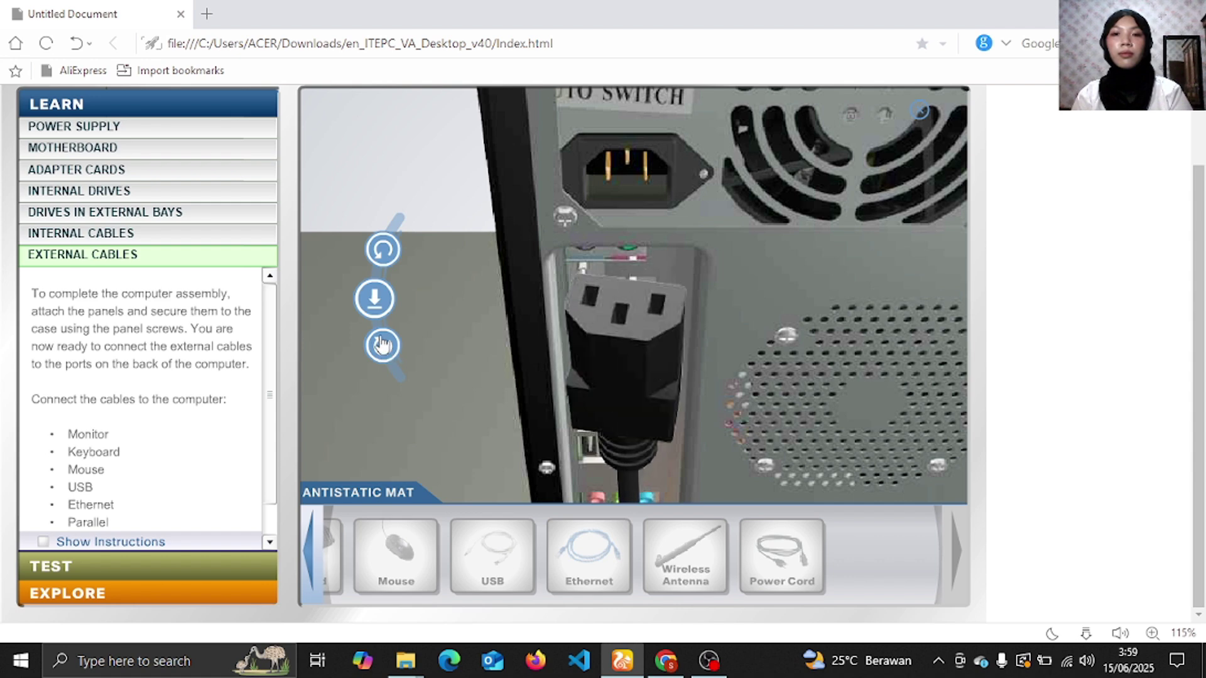
pyautogui.click(374, 302)
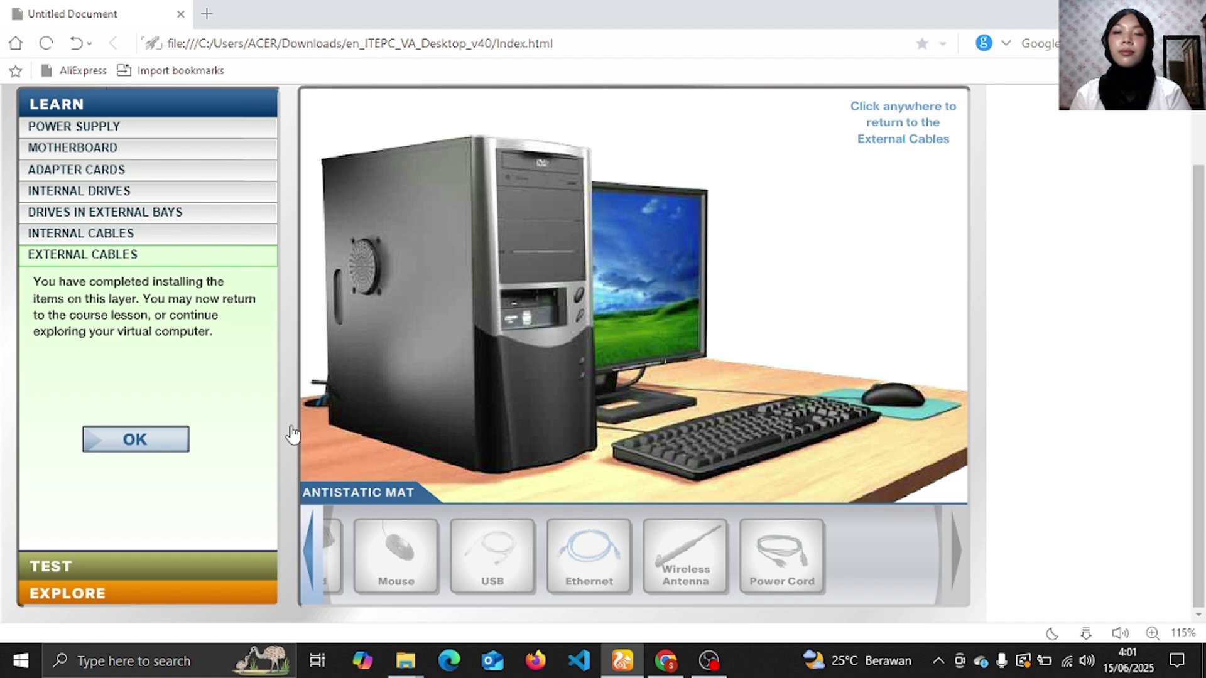
pyautogui.click(156, 452)
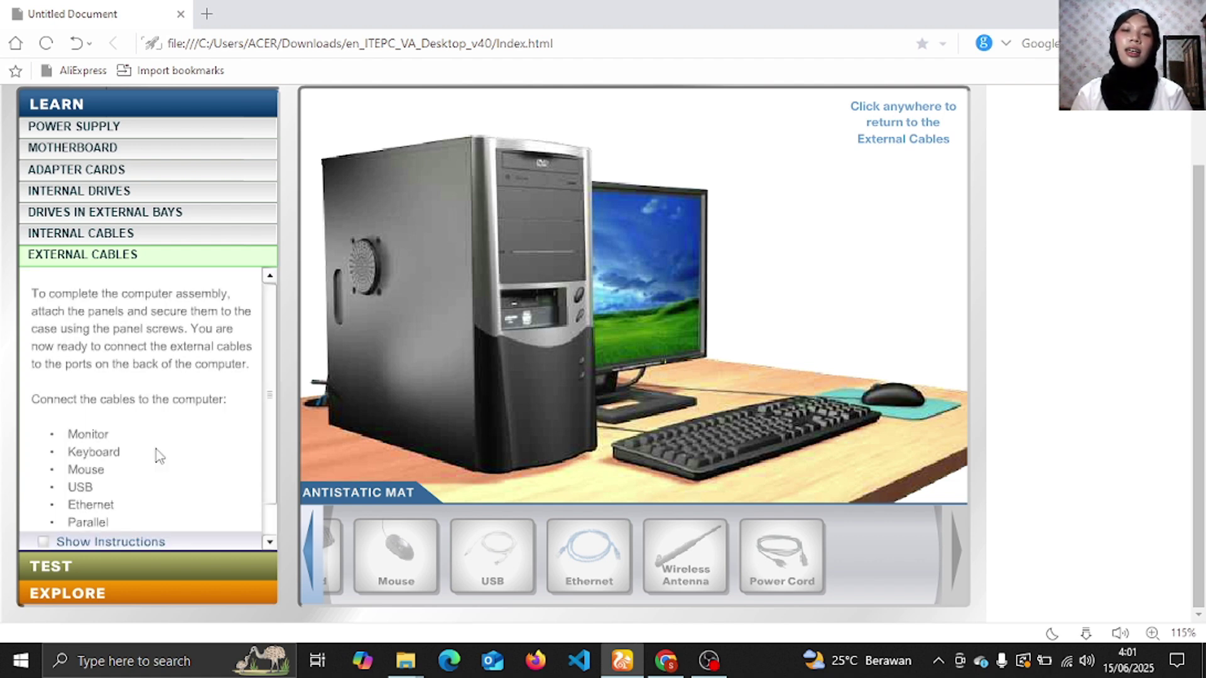